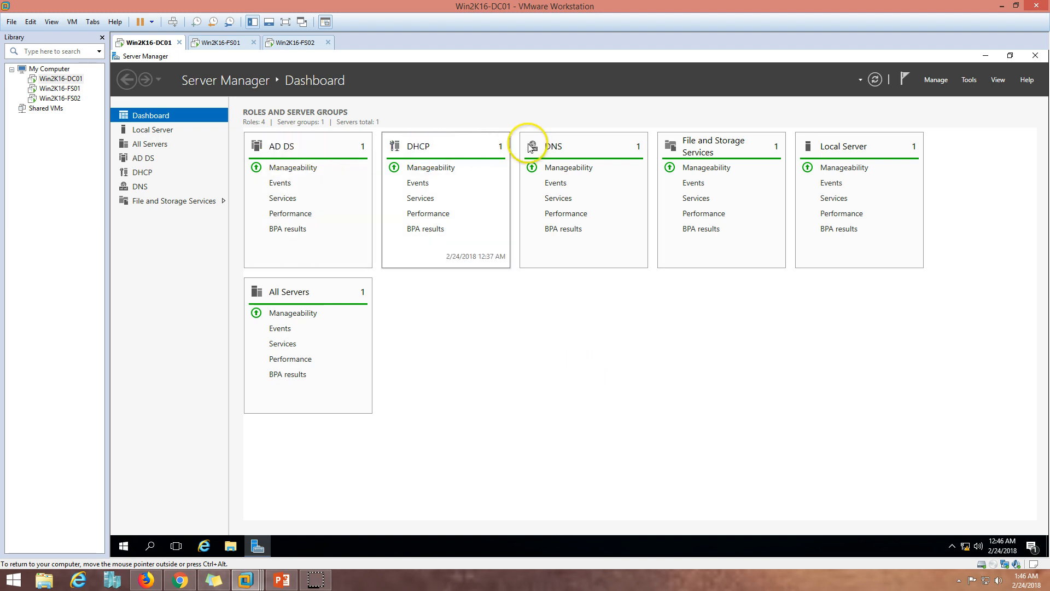
- Review the local server properties of Win2K16-DC01 and the demo environment slide in PowerPoint
{"action": "left_click", "coordinate": [153, 131]}
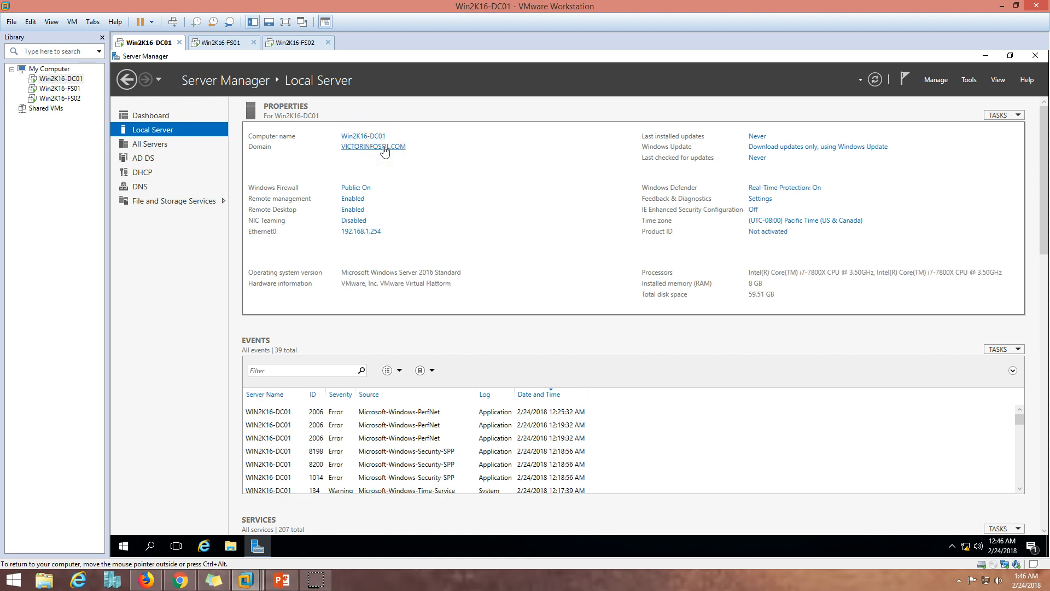
{"action": "left_click", "coordinate": [150, 115]}
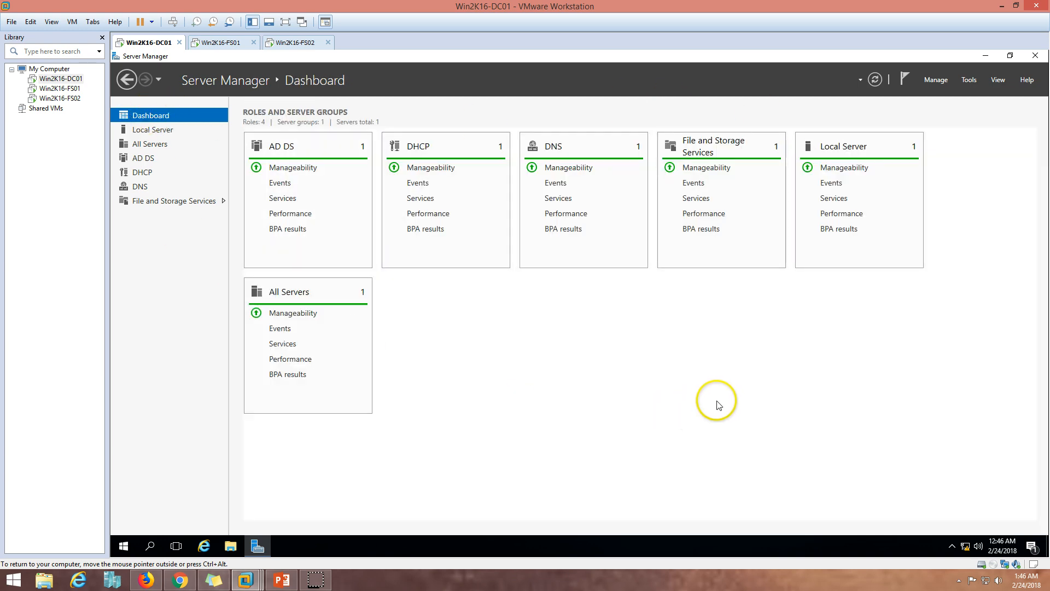
{"action": "left_click", "coordinate": [284, 581]}
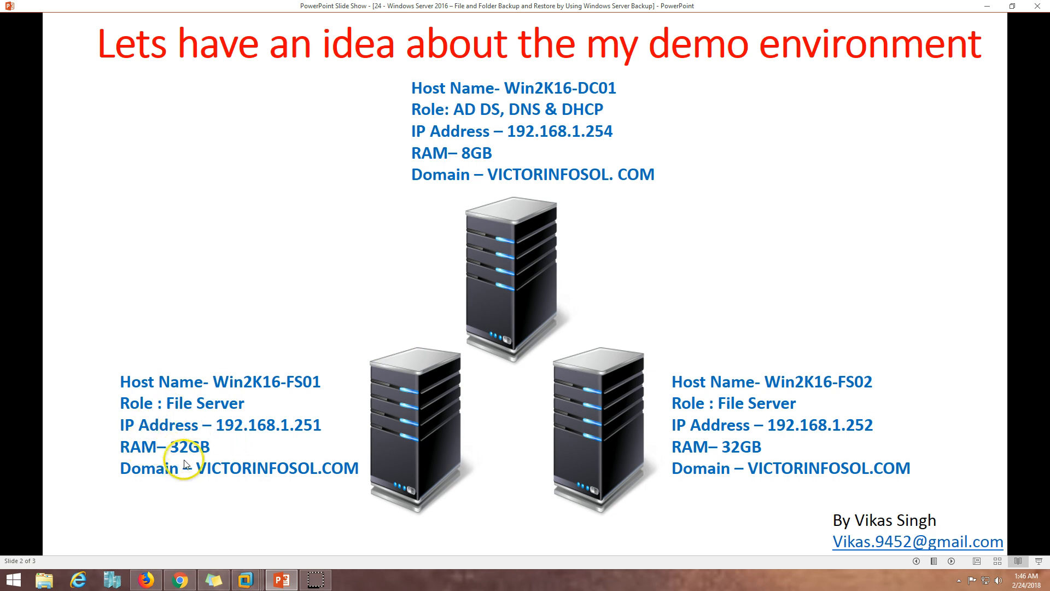
{"action": "left_click", "coordinate": [280, 578]}
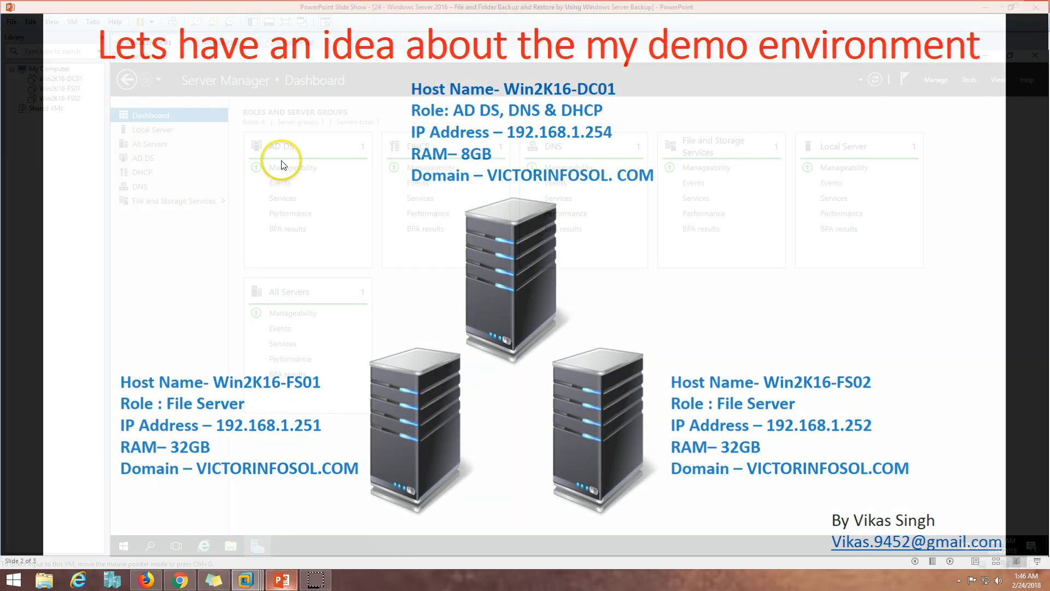
- Review the local server properties of Win2K16-FS01 and Win2K16-FS02, ending back on Win2K16-FS01
{"action": "left_click", "coordinate": [218, 42]}
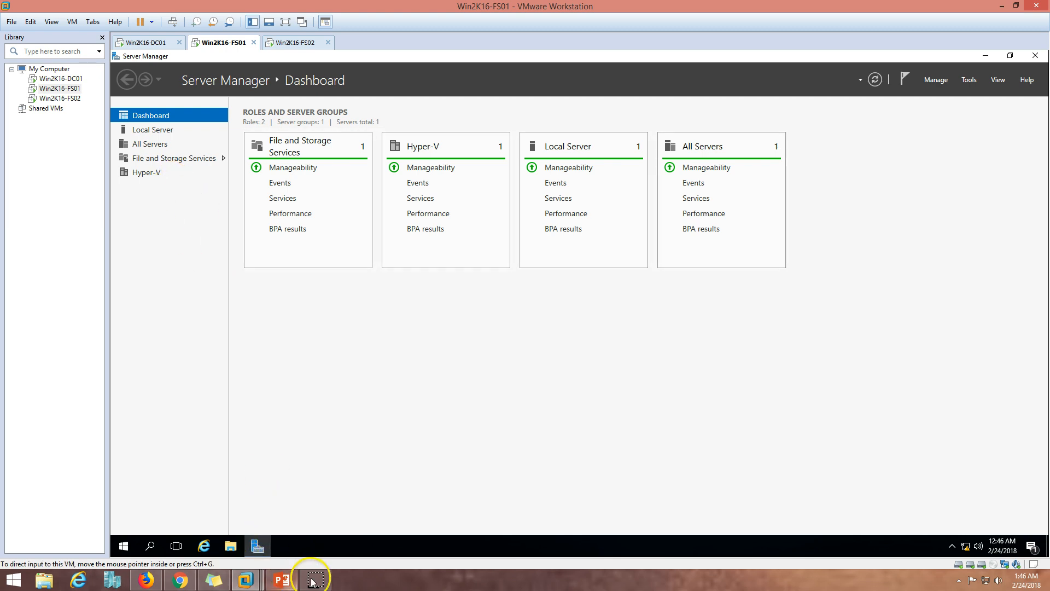
{"action": "left_click", "coordinate": [159, 130]}
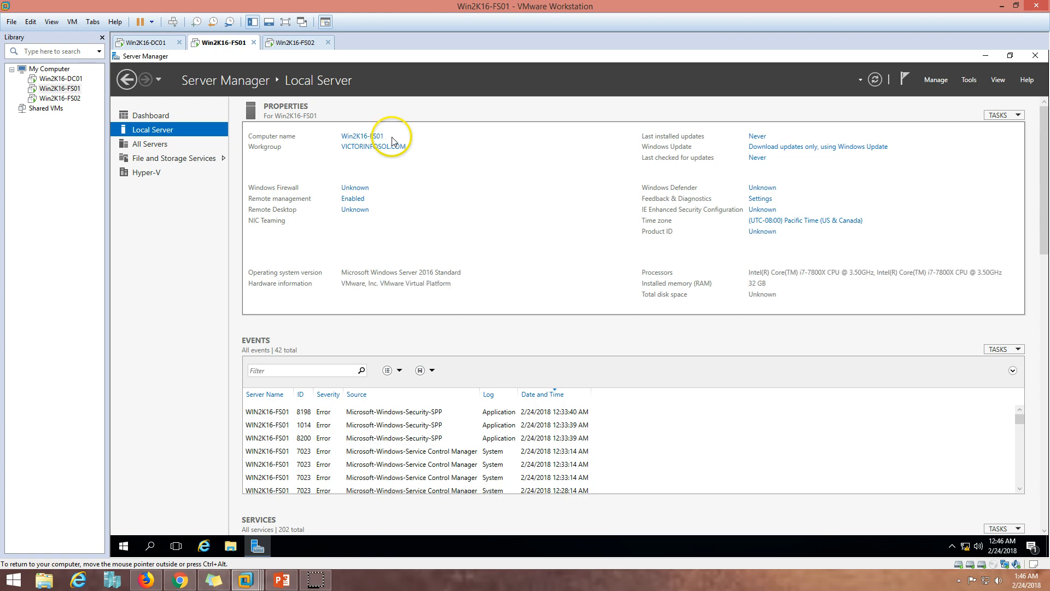
{"action": "left_click", "coordinate": [298, 43]}
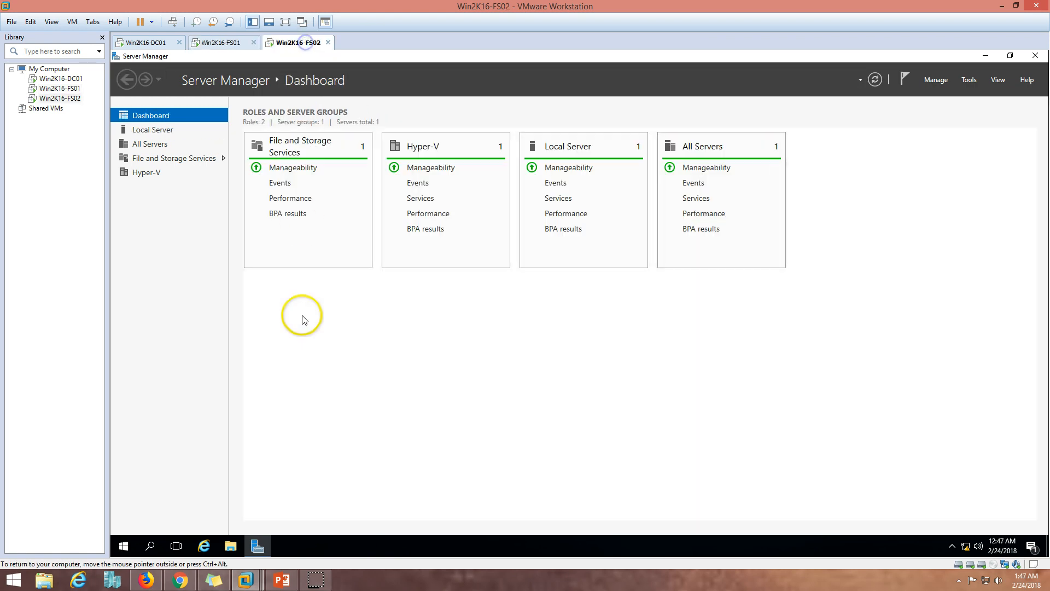
{"action": "left_click", "coordinate": [156, 129]}
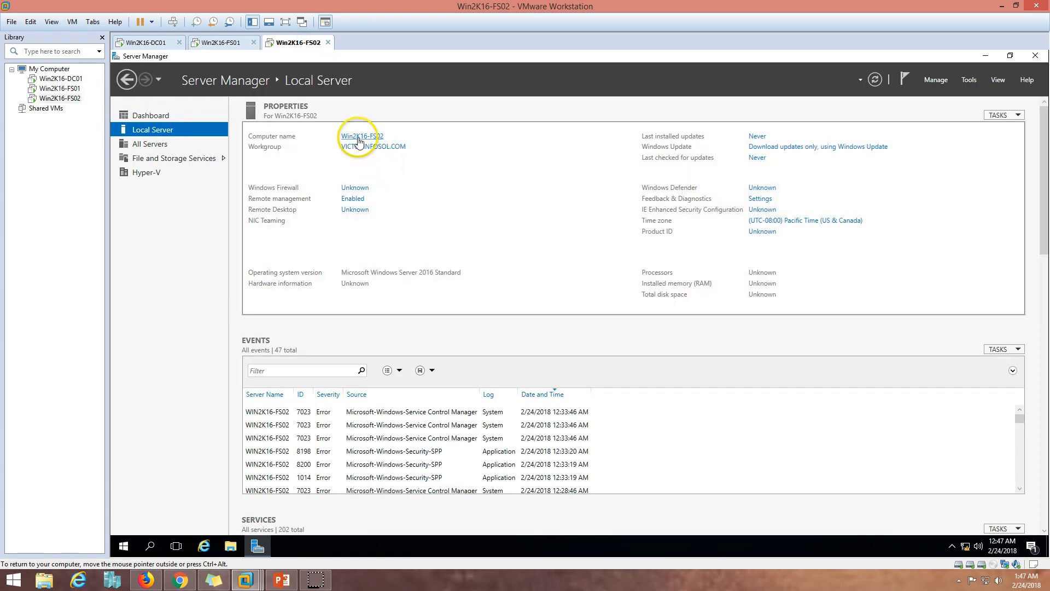
{"action": "left_click", "coordinate": [232, 44]}
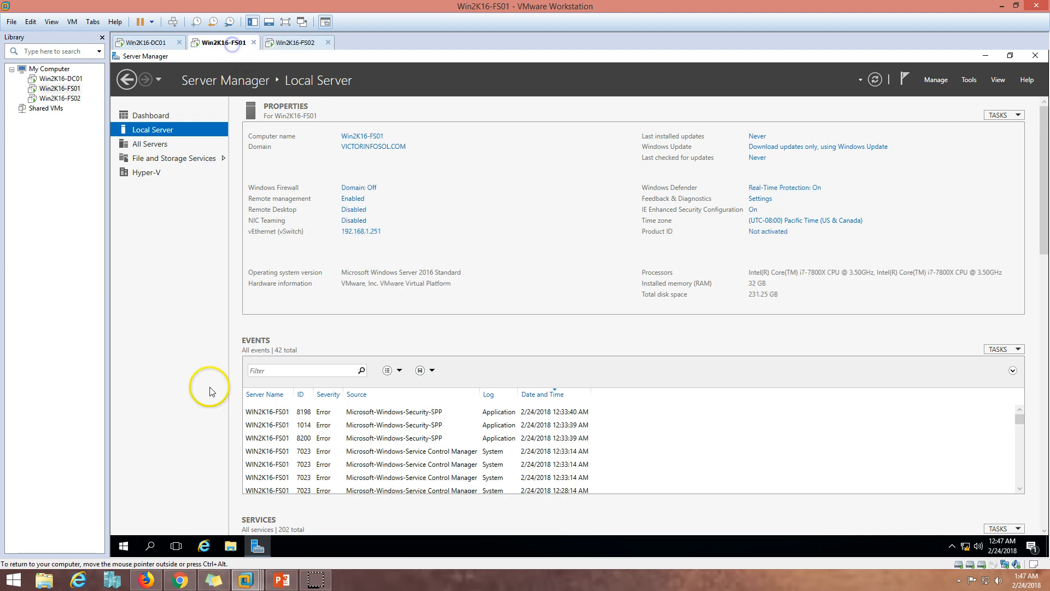
- Open the network path \\Win2K16-FS01 in a non-maximized window and look over the HR, IT and Public shares
{"action": "right_click", "coordinate": [125, 546]}
{"action": "left_click", "coordinate": [167, 485]}
{"action": "type", "text": "\\Win2K16-FS01"}
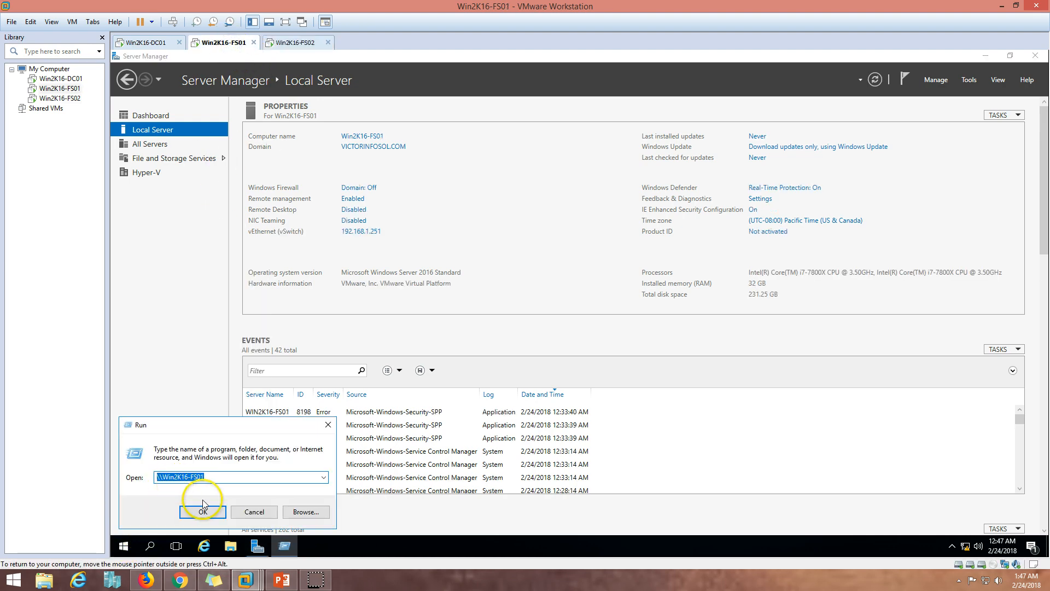
{"action": "left_click", "coordinate": [206, 508]}
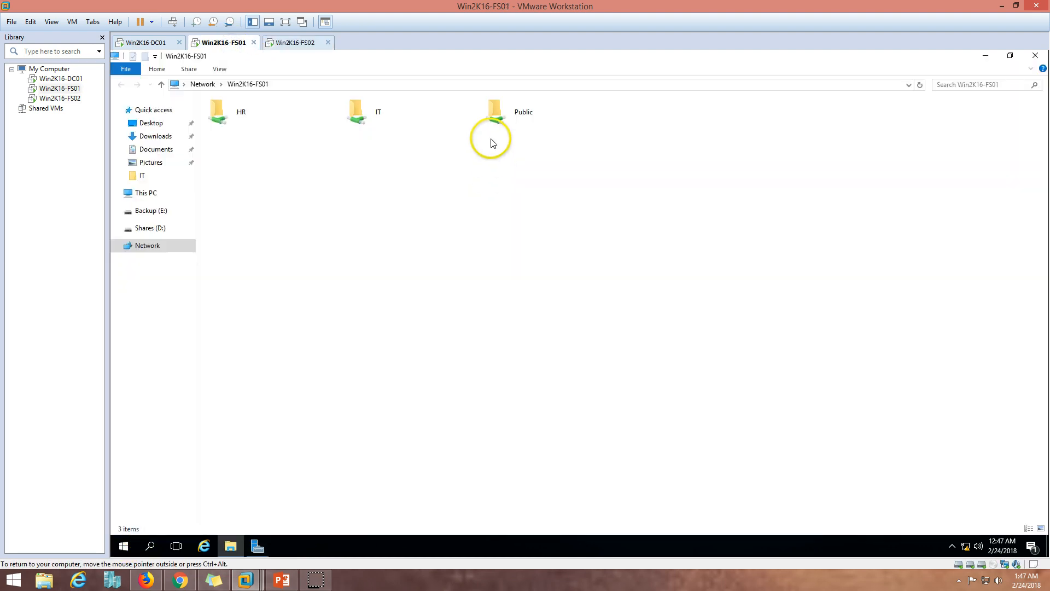
{"action": "double_click", "coordinate": [457, 62]}
{"action": "left_click", "coordinate": [394, 202]}
{"action": "left_click", "coordinate": [526, 208]}
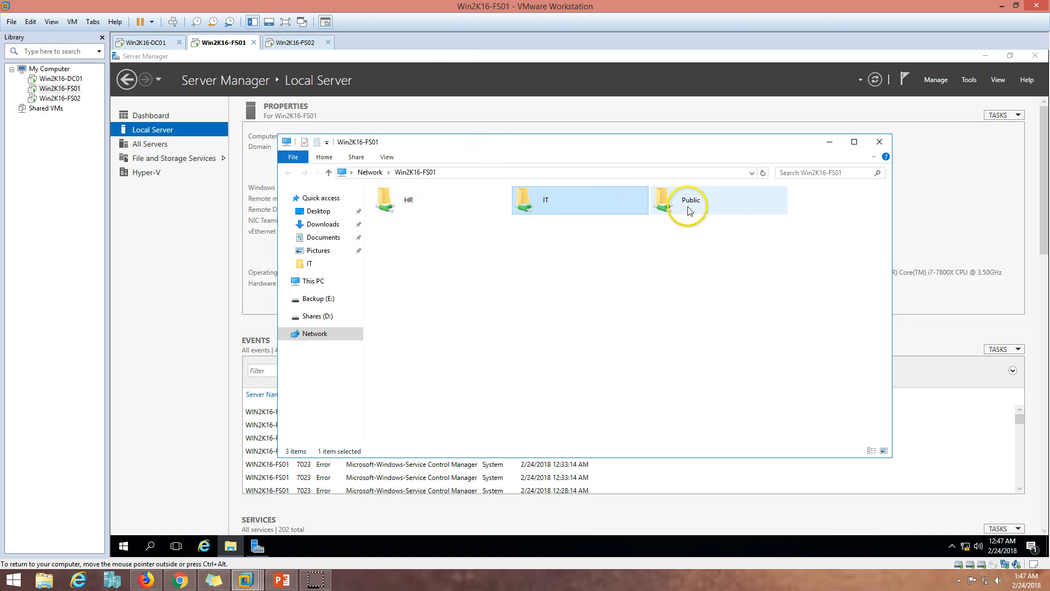
{"action": "left_click", "coordinate": [689, 211]}
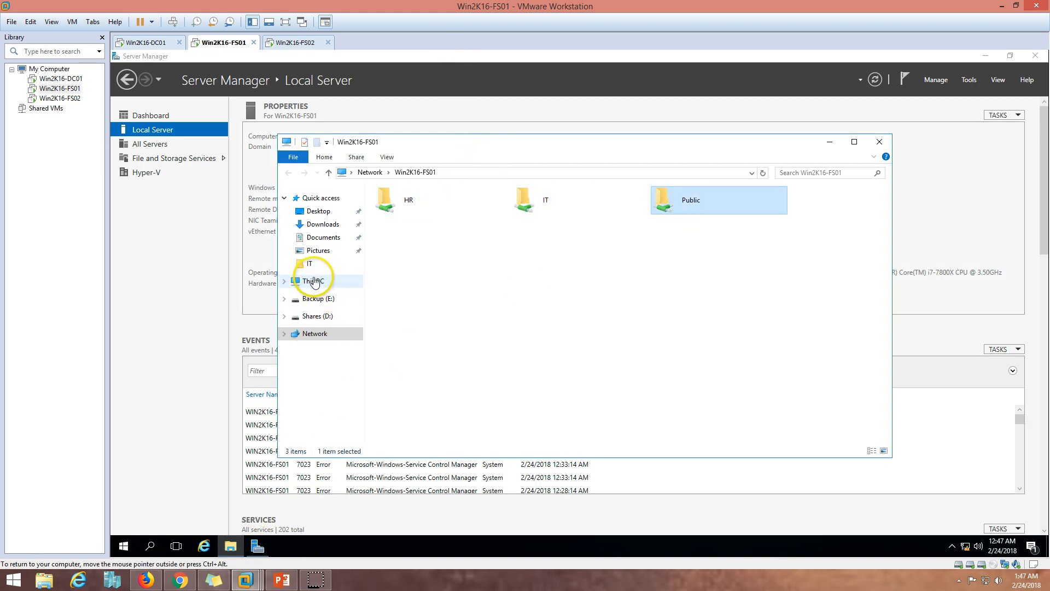
- Browse the contents of the Public, IT and HR folders on the Shares (D:) drive
{"action": "left_click", "coordinate": [313, 281]}
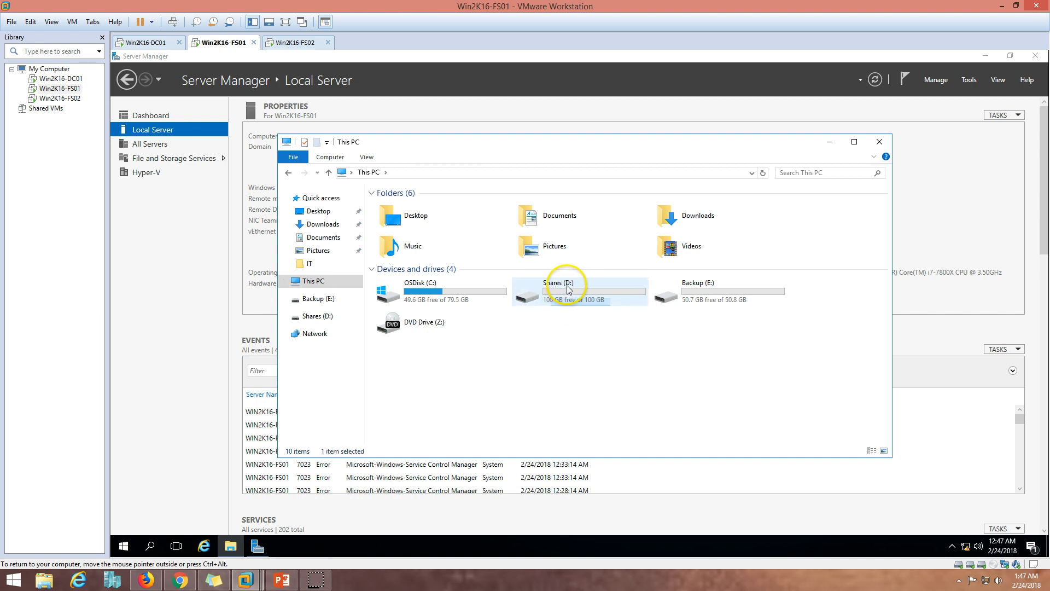
{"action": "double_click", "coordinate": [555, 289]}
{"action": "double_click", "coordinate": [396, 228]}
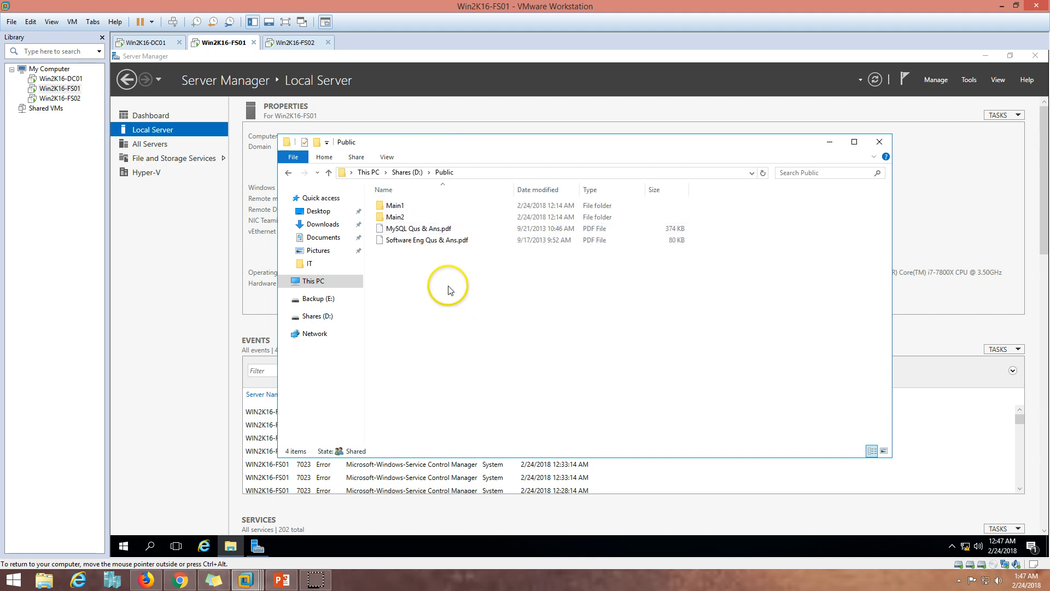
{"action": "left_click", "coordinate": [289, 172]}
{"action": "double_click", "coordinate": [396, 217]}
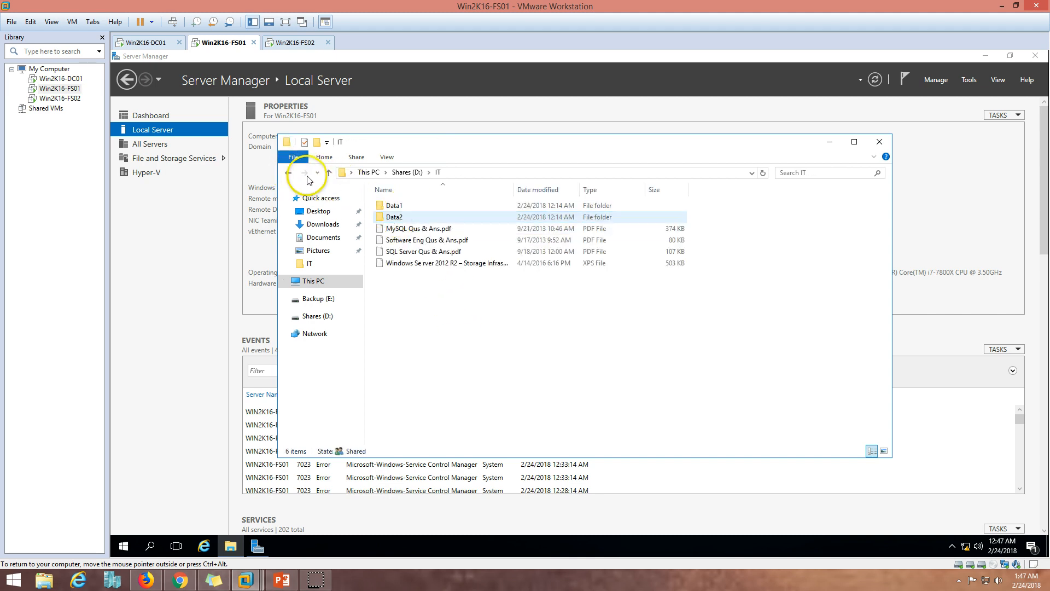
{"action": "left_click", "coordinate": [288, 173]}
{"action": "double_click", "coordinate": [402, 211]}
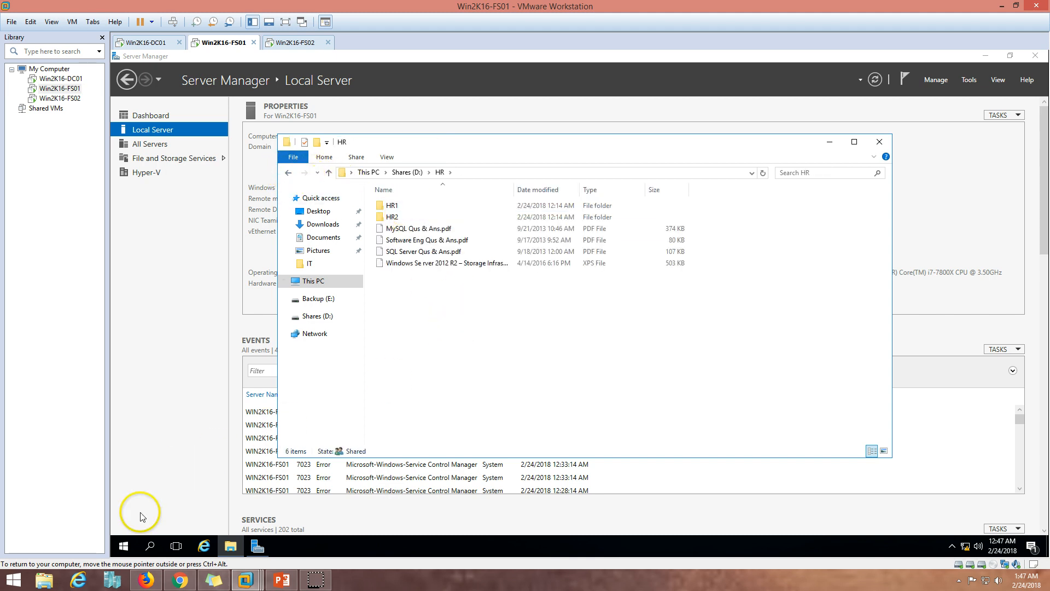
- Open \\Win2K16-FS01 in a second window and arrange it so the local HR folder's contents stay visible
{"action": "right_click", "coordinate": [123, 546]}
{"action": "left_click", "coordinate": [170, 495]}
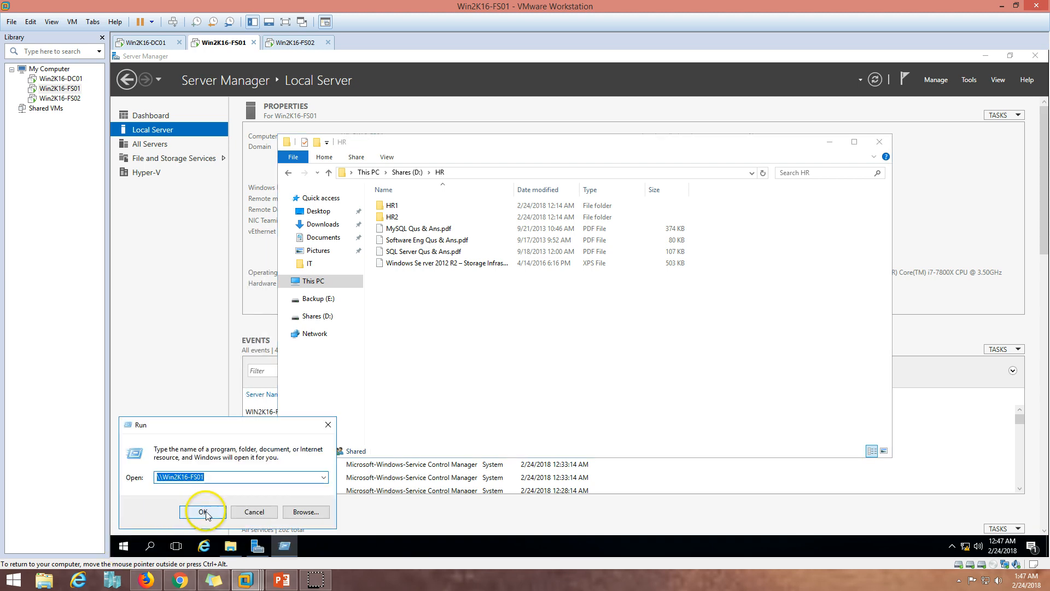
{"action": "left_click", "coordinate": [206, 511]}
{"action": "double_click", "coordinate": [482, 60]}
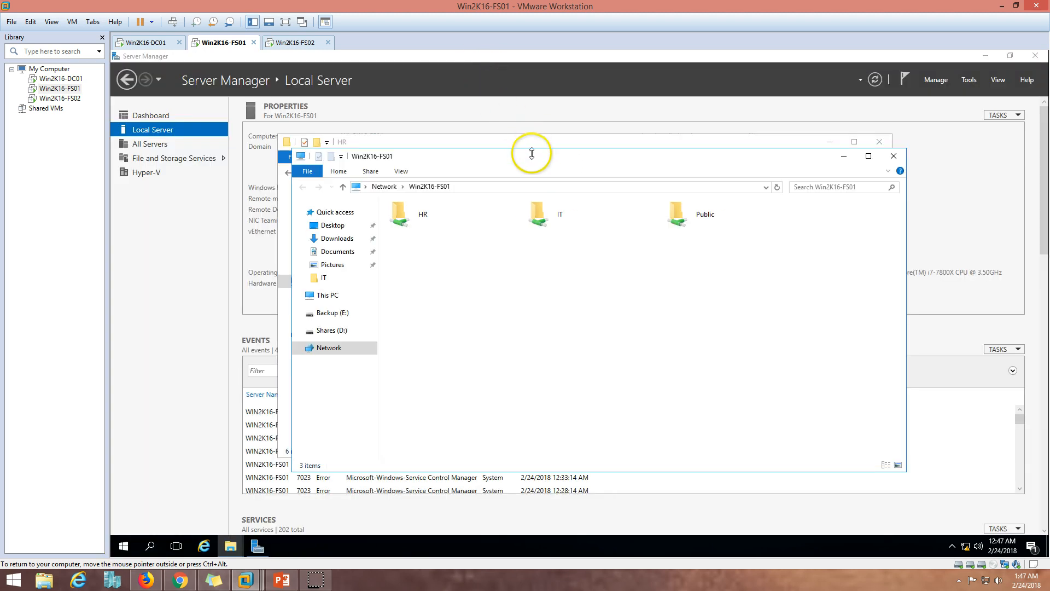
{"action": "left_click_drag", "start_coordinate": [528, 153], "coordinate": [722, 215]}
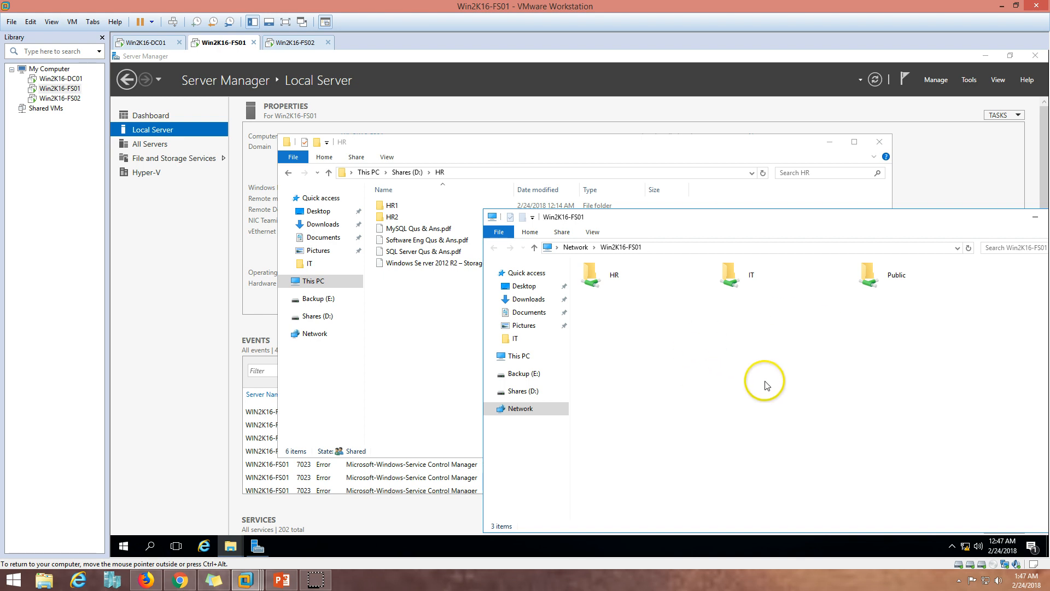
{"action": "left_click_drag", "start_coordinate": [683, 151], "coordinate": [577, 106]}
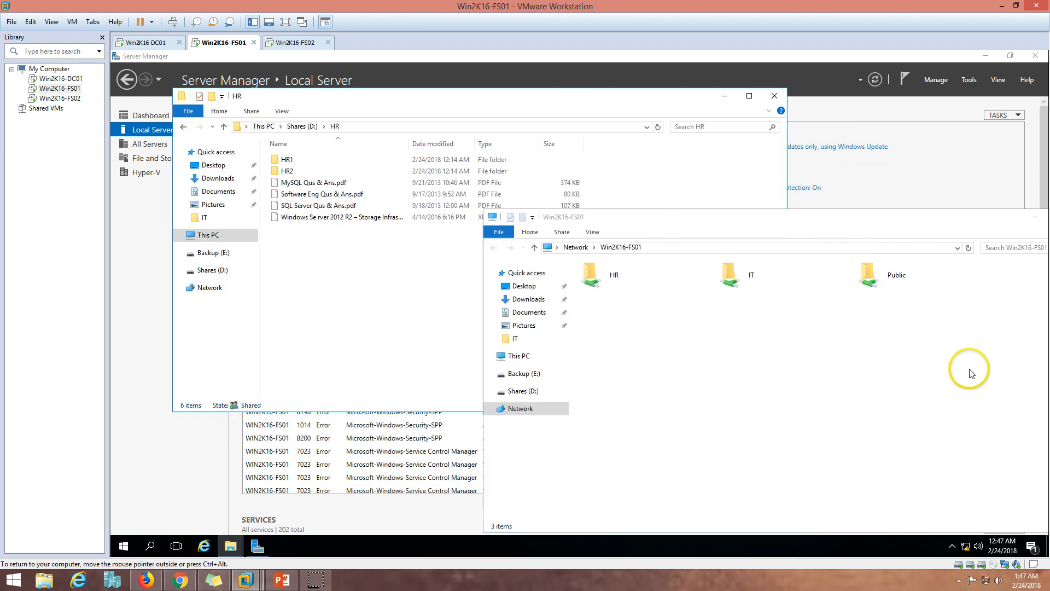
{"action": "left_click_drag", "start_coordinate": [847, 222], "coordinate": [744, 252]}
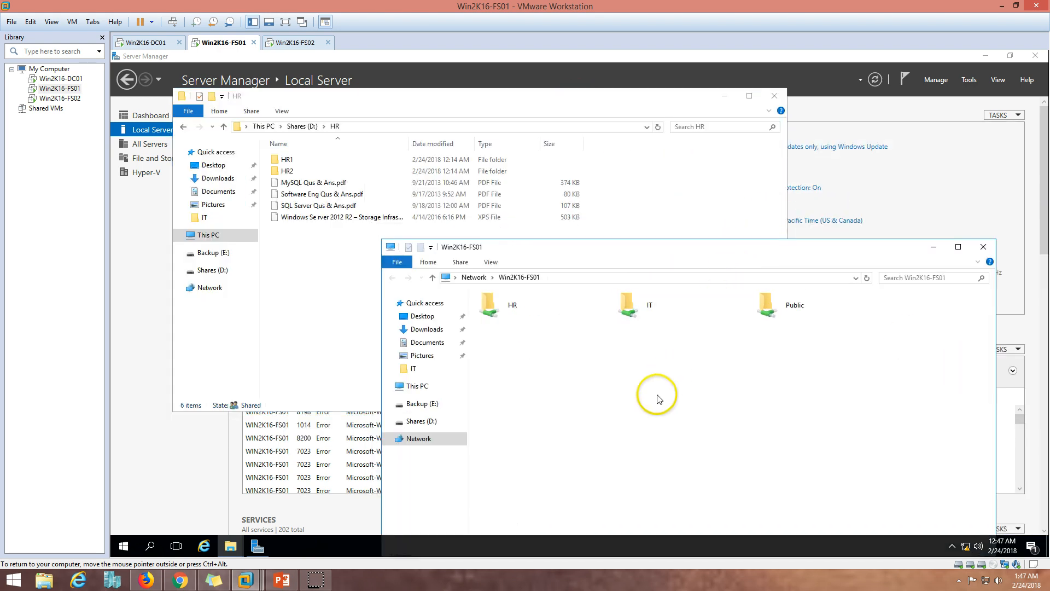
- Check the demo environment slide in PowerPoint, and return to Win2K16-FS01 to select all items in the HR folder
{"action": "left_click", "coordinate": [282, 581]}
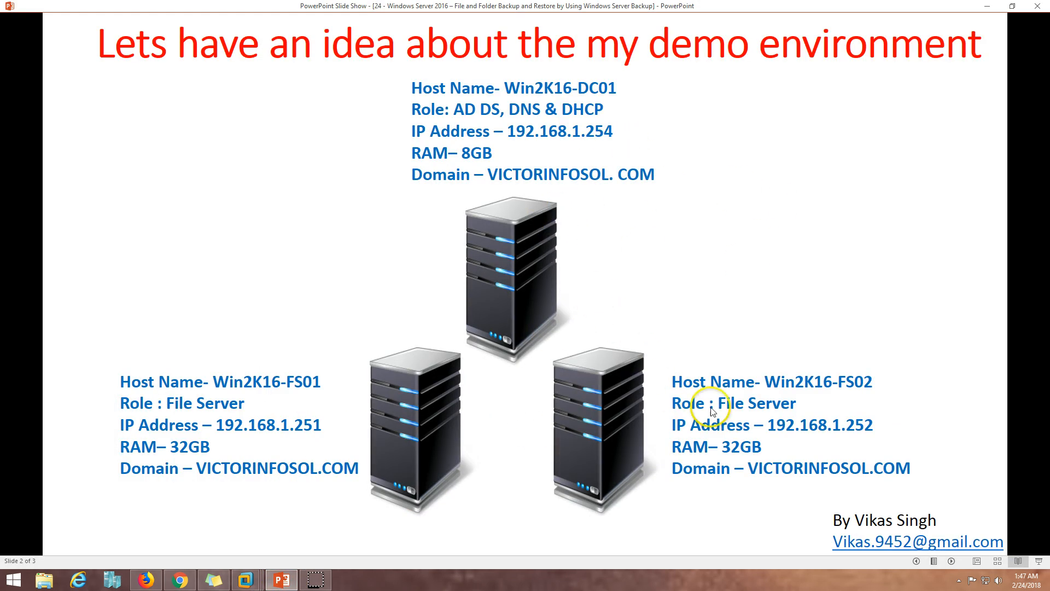
{"action": "left_click", "coordinate": [235, 585]}
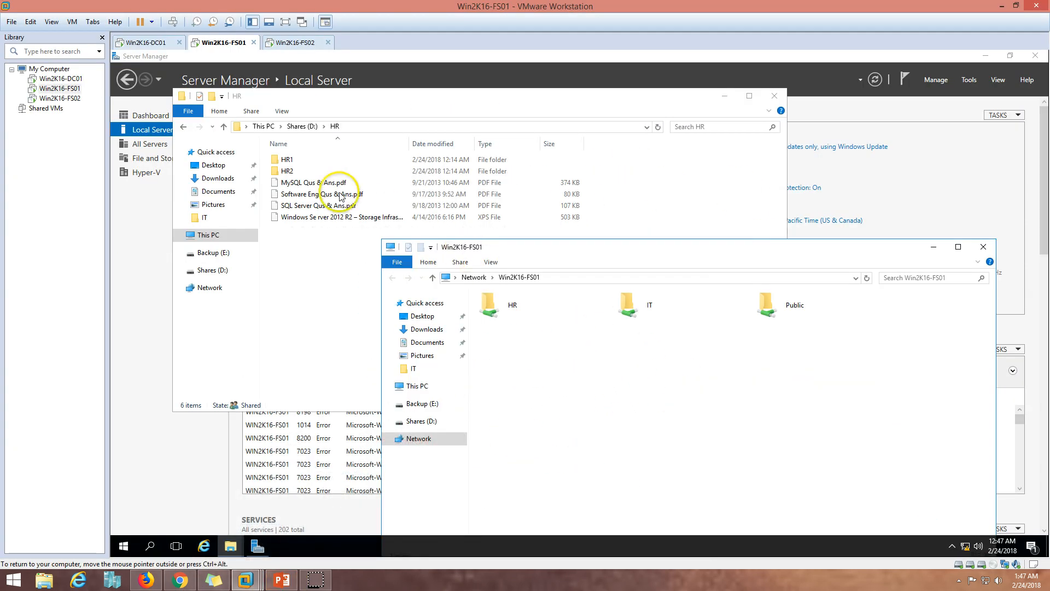
{"action": "left_click_drag", "start_coordinate": [297, 259], "coordinate": [300, 164]}
{"action": "left_click", "coordinate": [820, 418]}
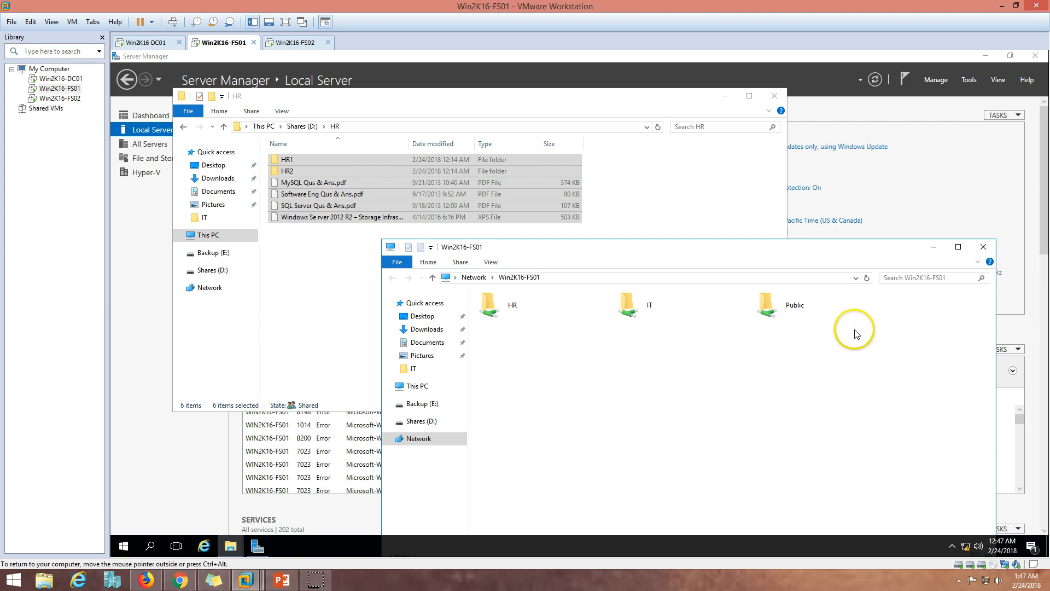
- Close both File Explorer windows and return Server Manager to its Dashboard
{"action": "left_click", "coordinate": [982, 247]}
{"action": "left_click", "coordinate": [774, 96]}
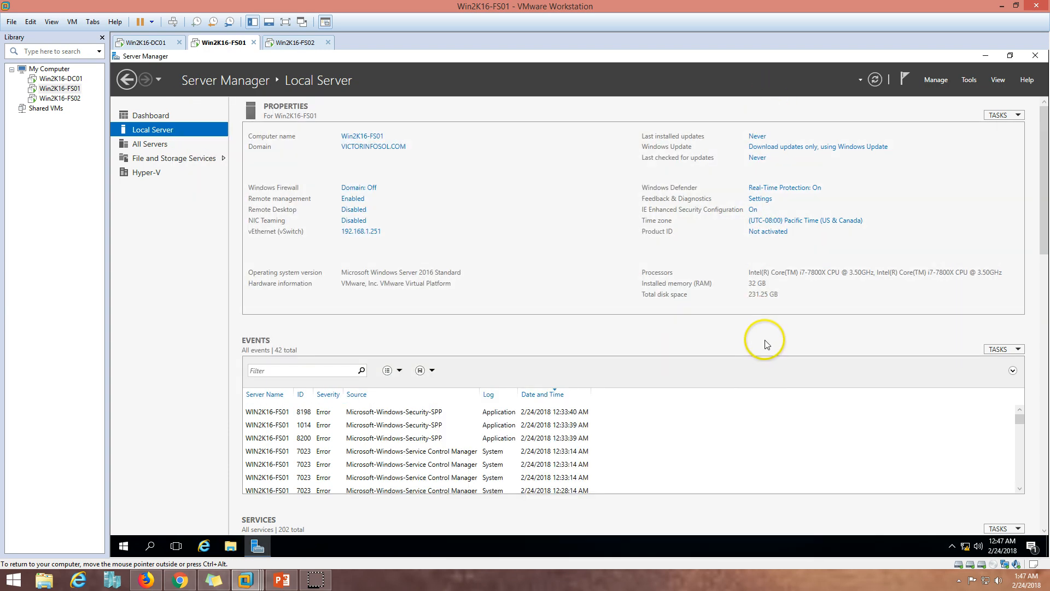
{"action": "left_click", "coordinate": [164, 114]}
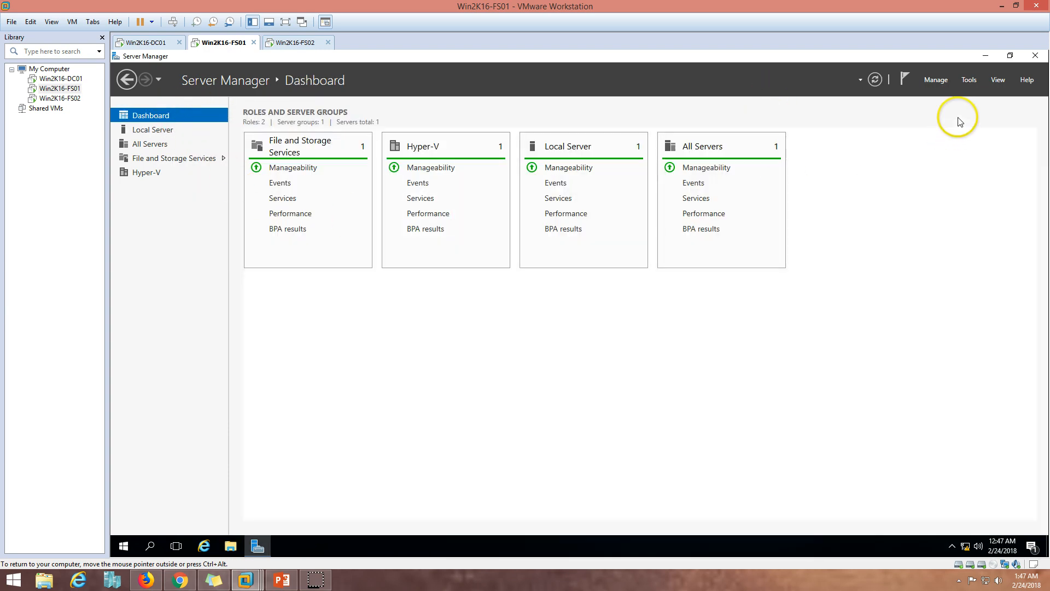
- Open Windows Server Backup on Win2K16-FS01 to check whether the feature is installed, and close its console
{"action": "left_click", "coordinate": [972, 82]}
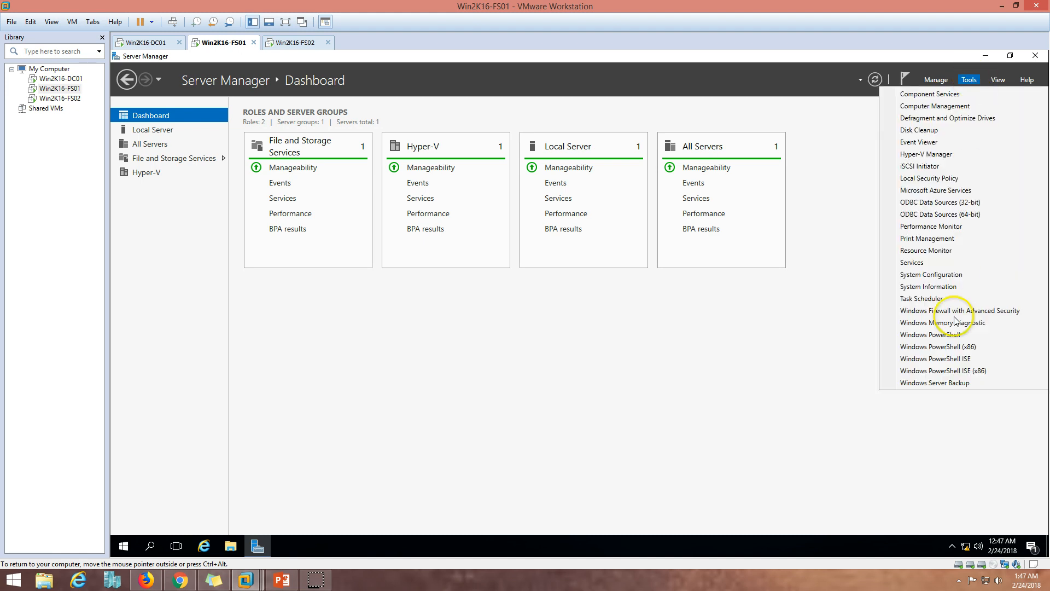
{"action": "left_click", "coordinate": [949, 383]}
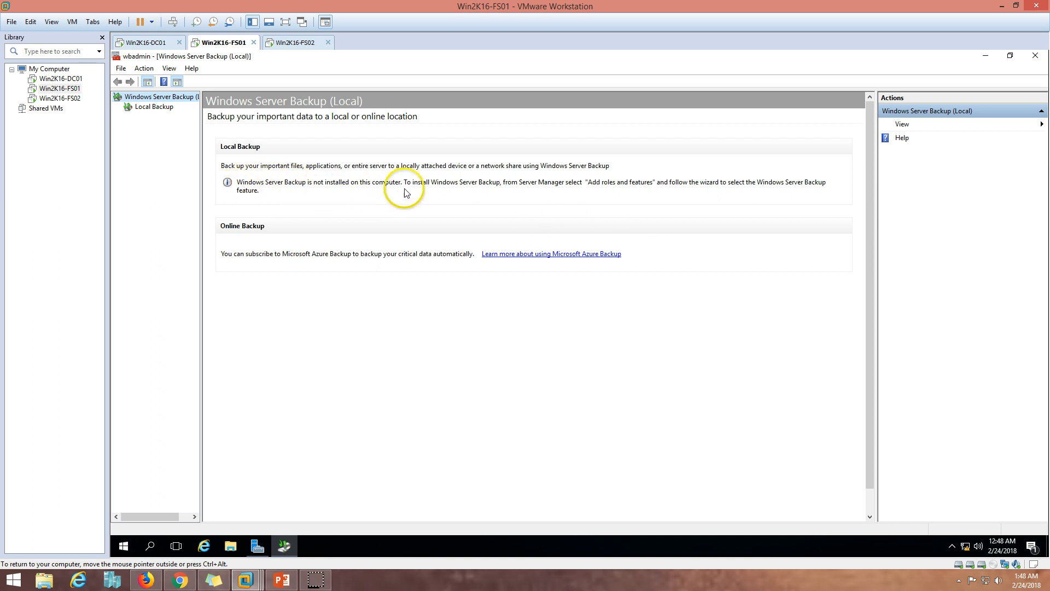
{"action": "left_click", "coordinate": [1035, 55]}
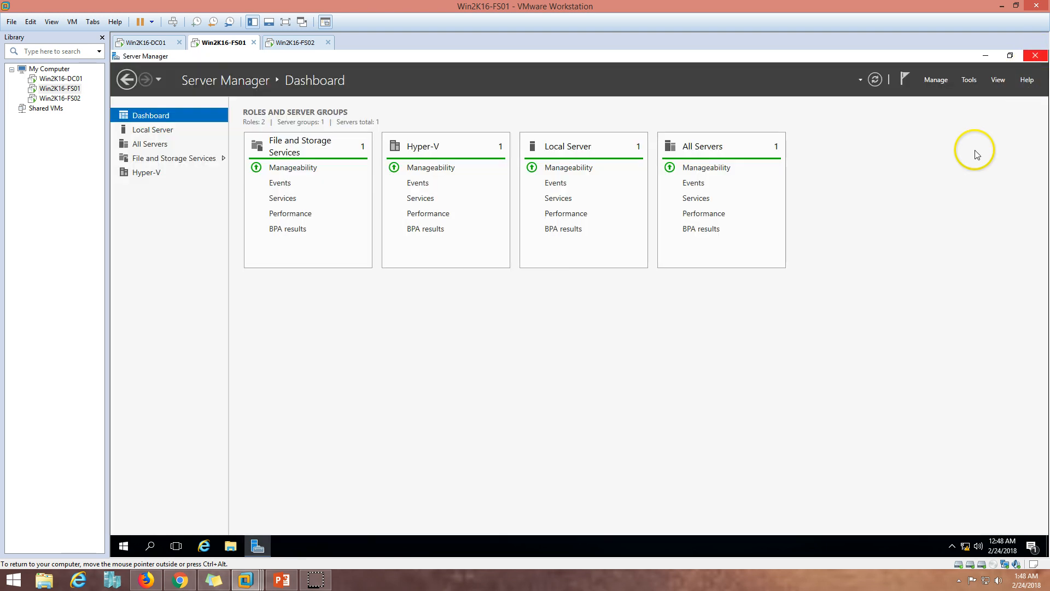
- Start adding roles and features with a role-based or feature-based installation on Win2K16-FS01, continuing to the server roles selection
{"action": "left_click", "coordinate": [935, 81]}
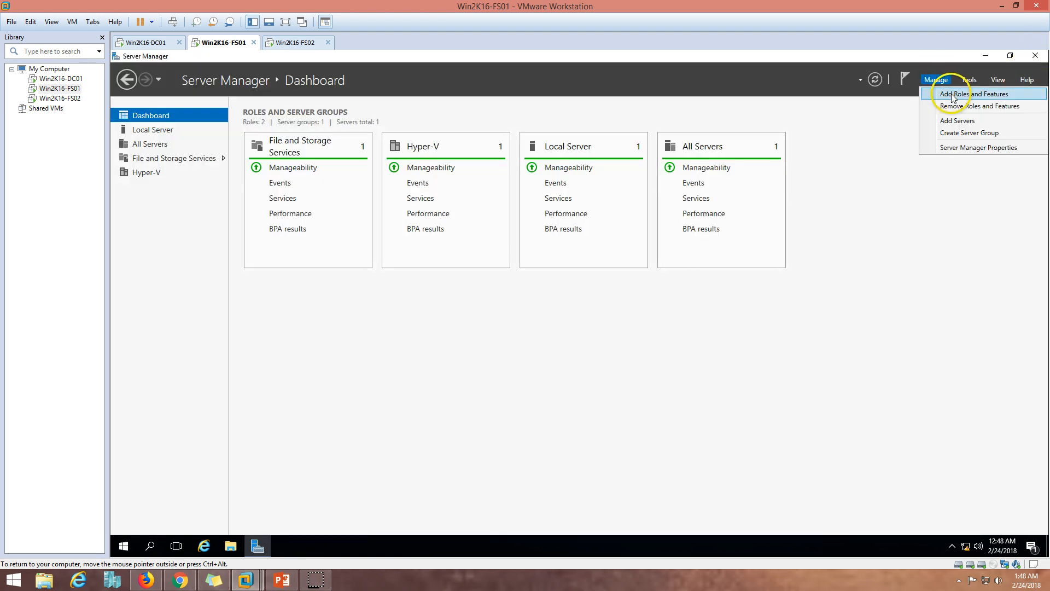
{"action": "left_click", "coordinate": [954, 96]}
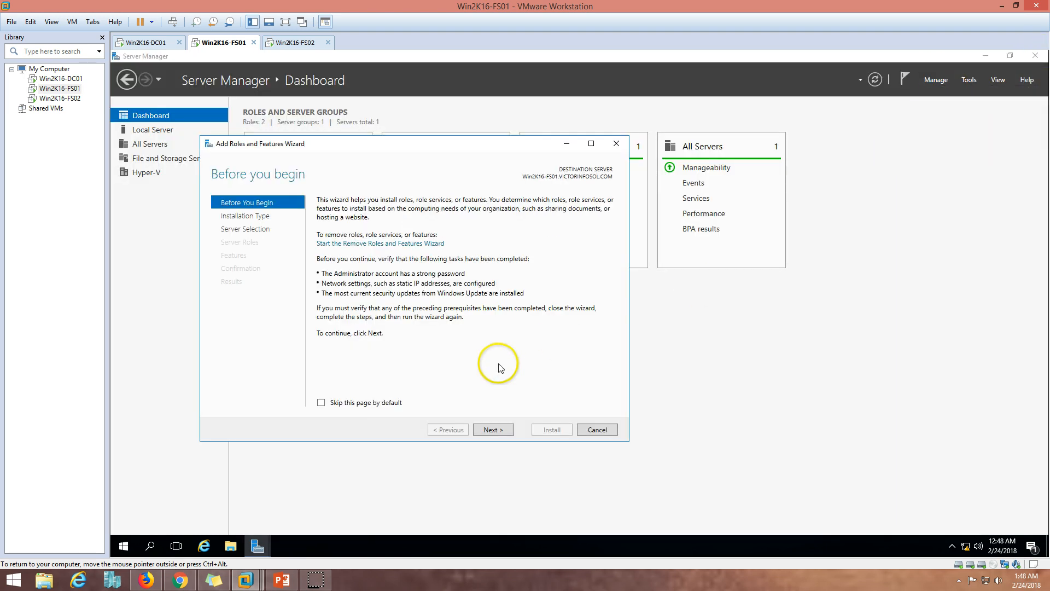
{"action": "left_click", "coordinate": [495, 430]}
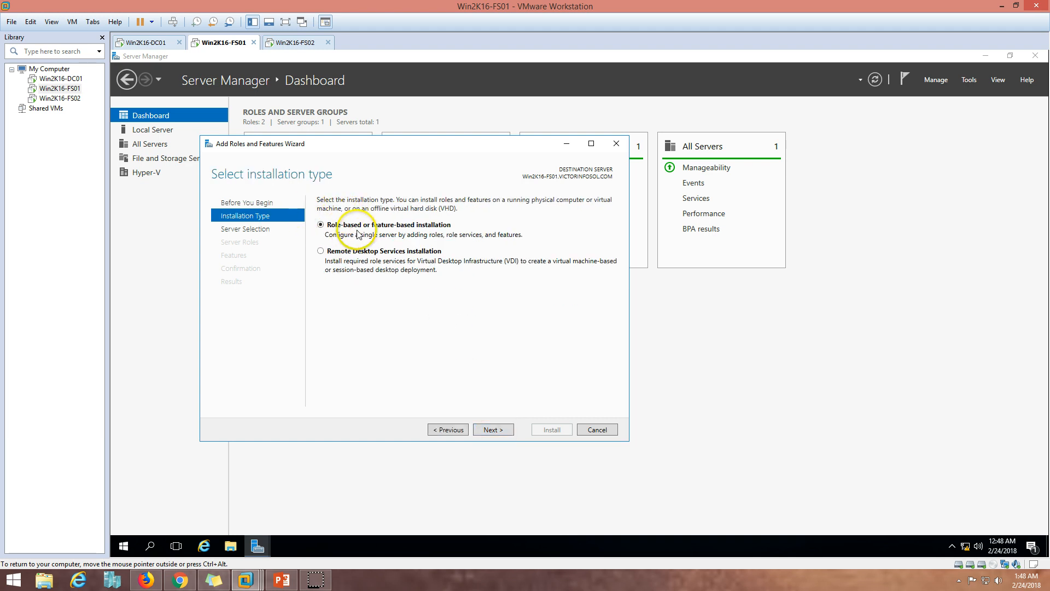
{"action": "left_click", "coordinate": [489, 429]}
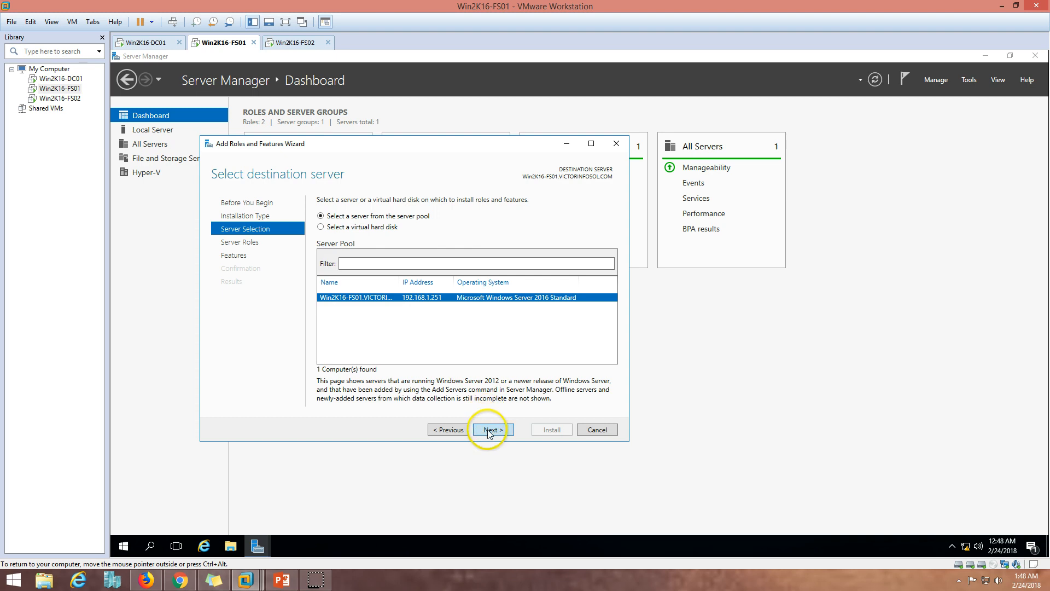
{"action": "left_click", "coordinate": [489, 430]}
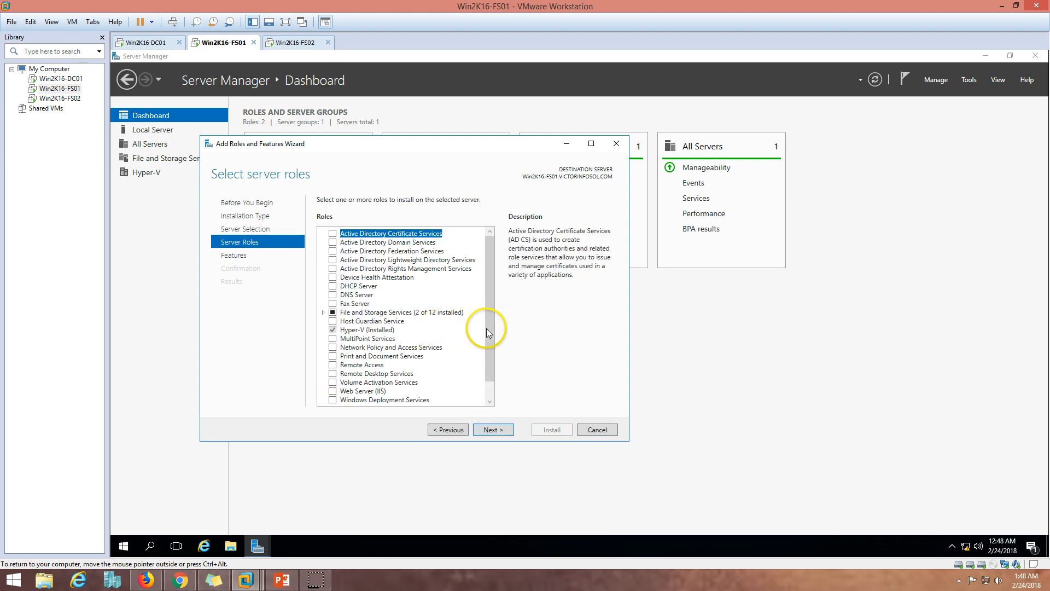
- Select the Windows Server Backup feature for Win2K16-FS01 and start its installation
{"action": "left_click", "coordinate": [494, 429]}
{"action": "left_click_drag", "start_coordinate": [491, 270], "coordinate": [487, 377]}
{"action": "left_click", "coordinate": [331, 326]}
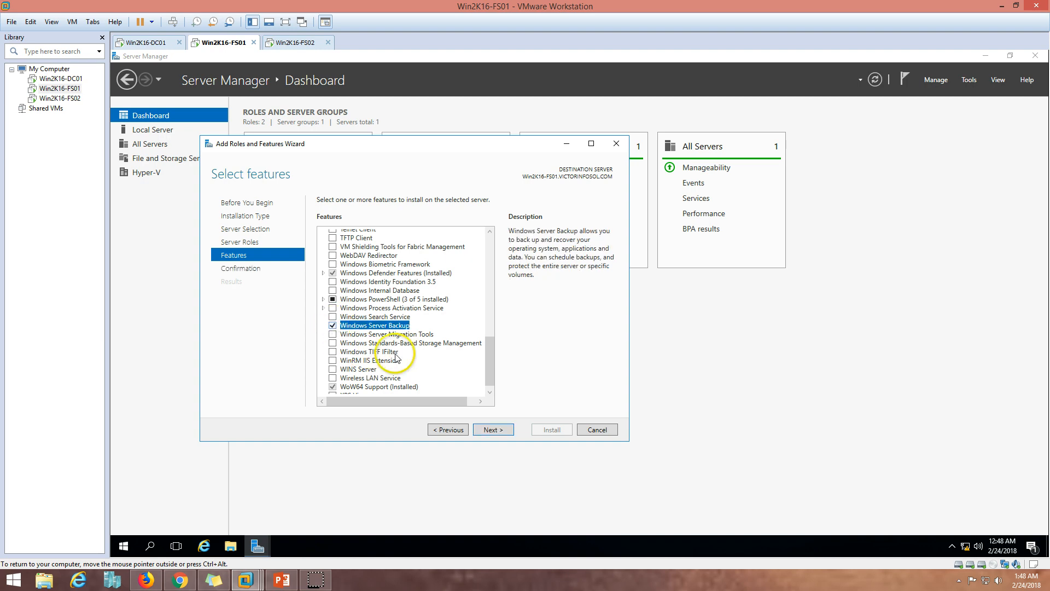
{"action": "left_click", "coordinate": [494, 430]}
{"action": "left_click", "coordinate": [553, 430]}
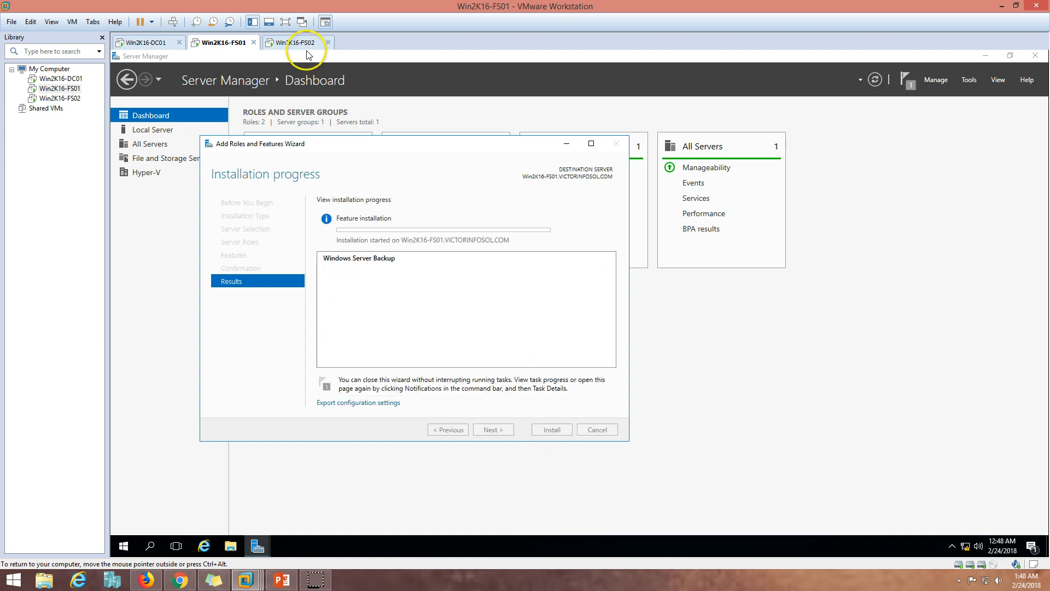
- Switch to Win2K16-FS02 and start adding roles and features with the default installation type and server, continuing to the features selection
{"action": "left_click", "coordinate": [298, 42]}
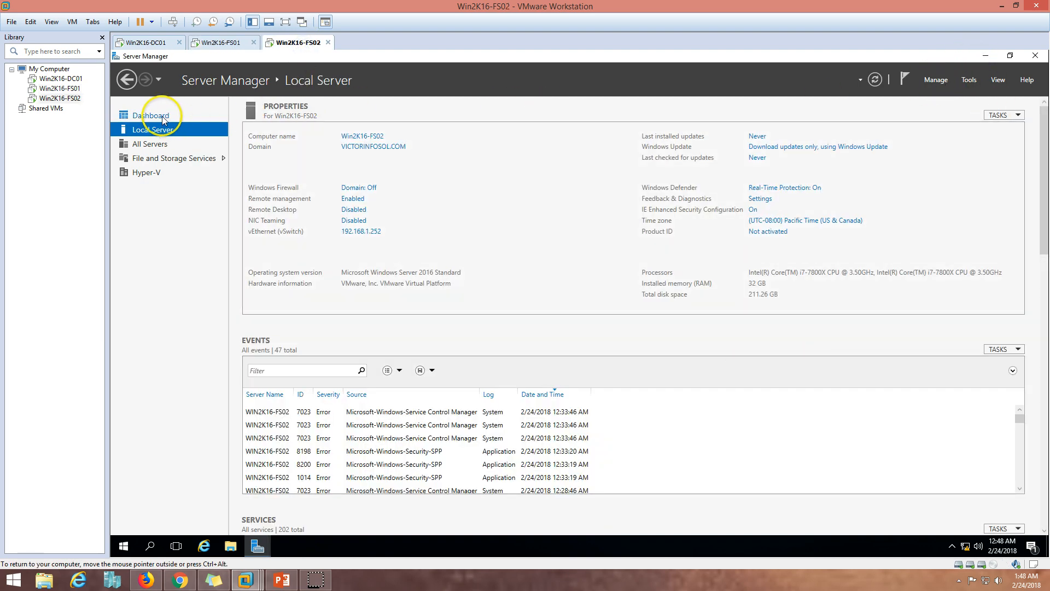
{"action": "left_click", "coordinate": [149, 116]}
{"action": "left_click", "coordinate": [935, 80]}
{"action": "left_click", "coordinate": [941, 95]}
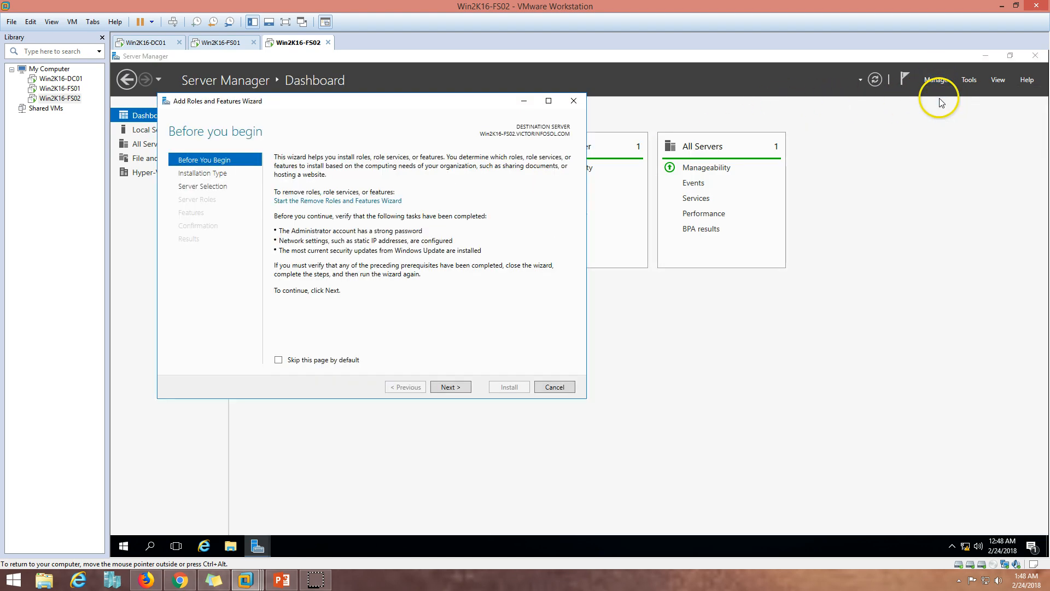
{"action": "left_click", "coordinate": [447, 386]}
{"action": "left_click", "coordinate": [446, 386]}
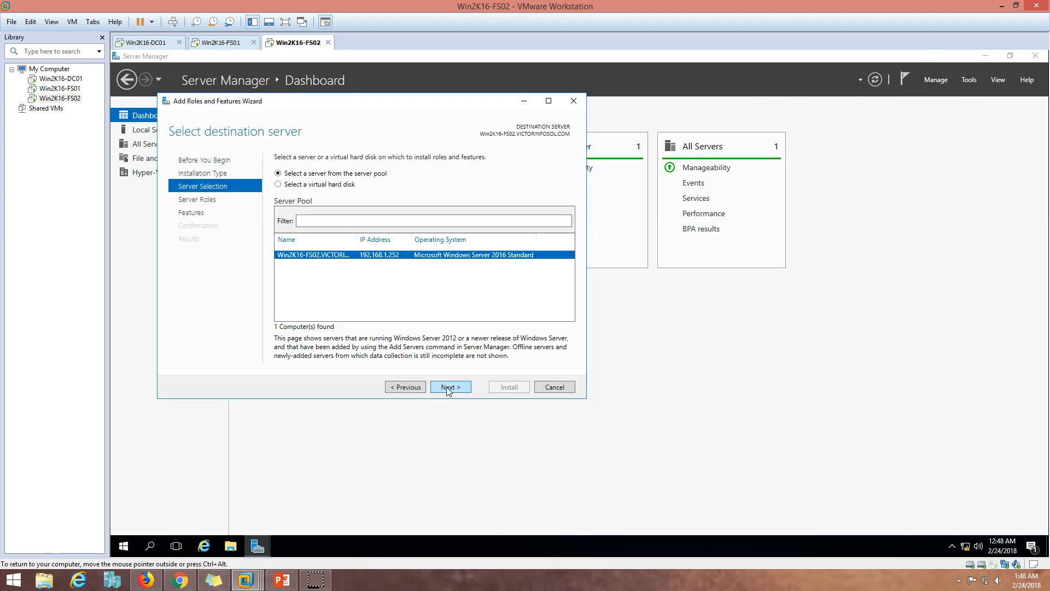
{"action": "left_click", "coordinate": [446, 386]}
{"action": "left_click", "coordinate": [446, 386]}
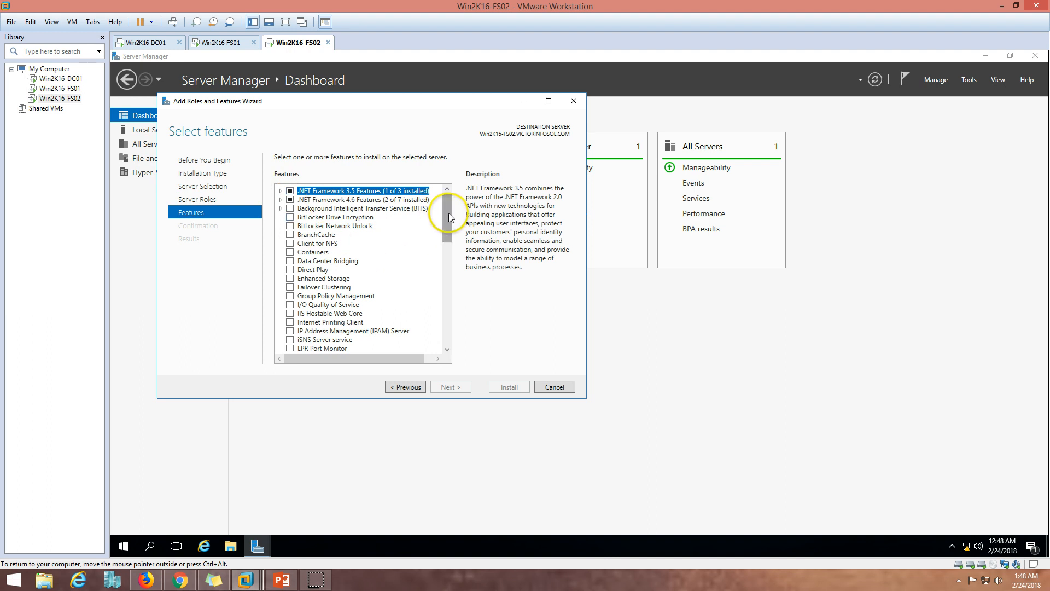
- Select the Windows Server Backup feature for Win2K16-FS02 and start its installation
{"action": "left_click_drag", "start_coordinate": [449, 217], "coordinate": [432, 319]}
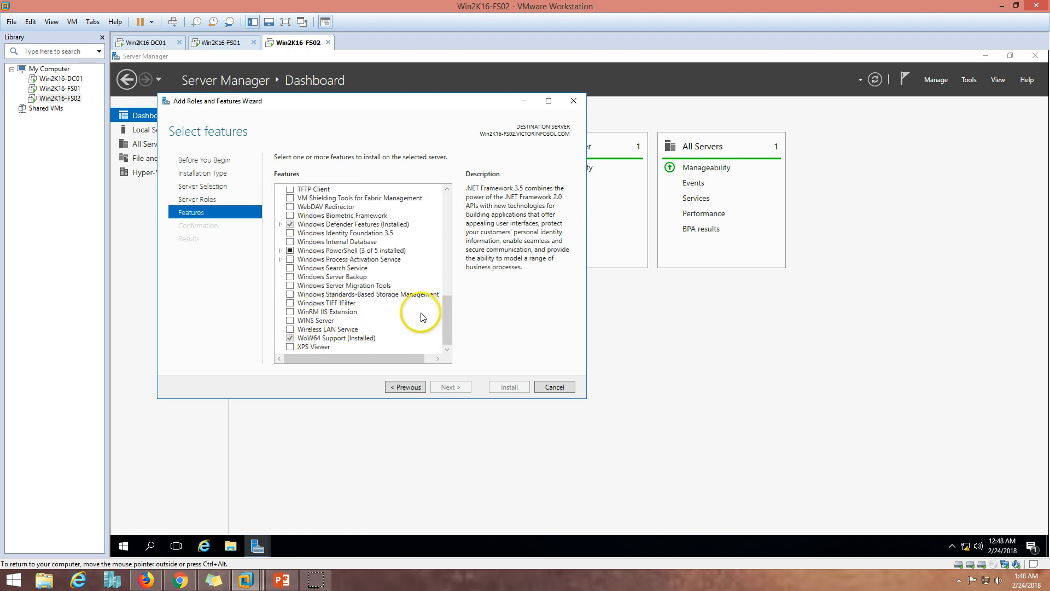
{"action": "left_click", "coordinate": [291, 277]}
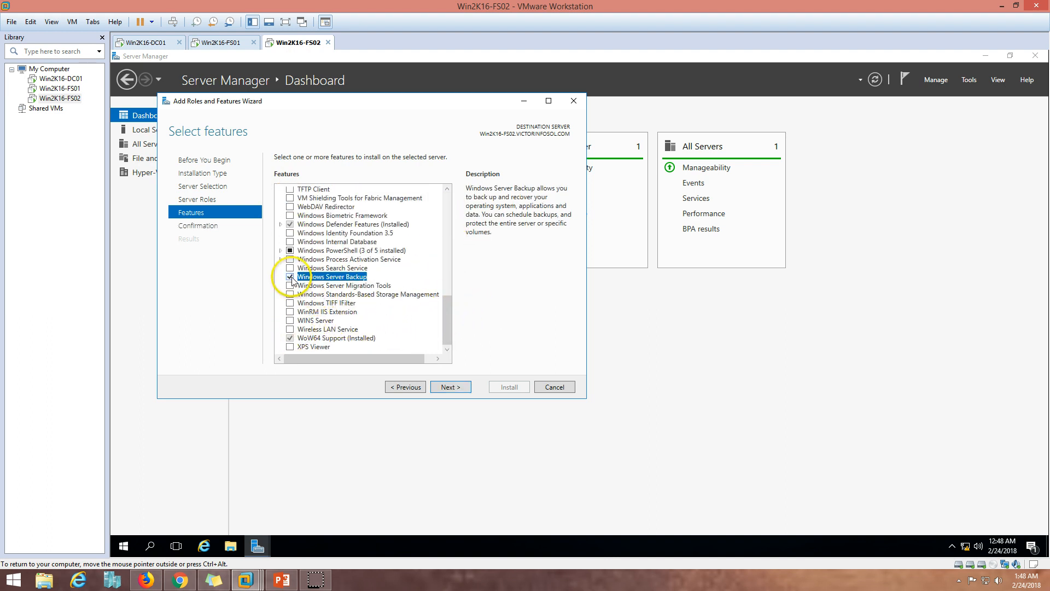
{"action": "left_click", "coordinate": [459, 386]}
{"action": "left_click", "coordinate": [497, 386]}
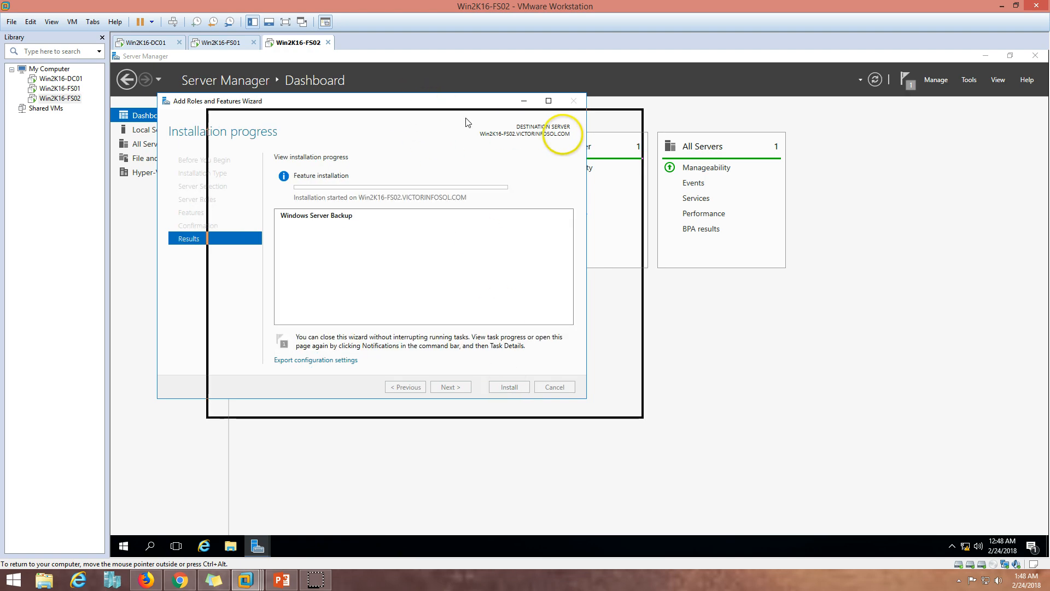
- Check the installation progress on Win2K16-FS01 and Win2K16-FS02, and close the completed wizard on Win2K16-FS01
{"action": "left_click", "coordinate": [224, 43]}
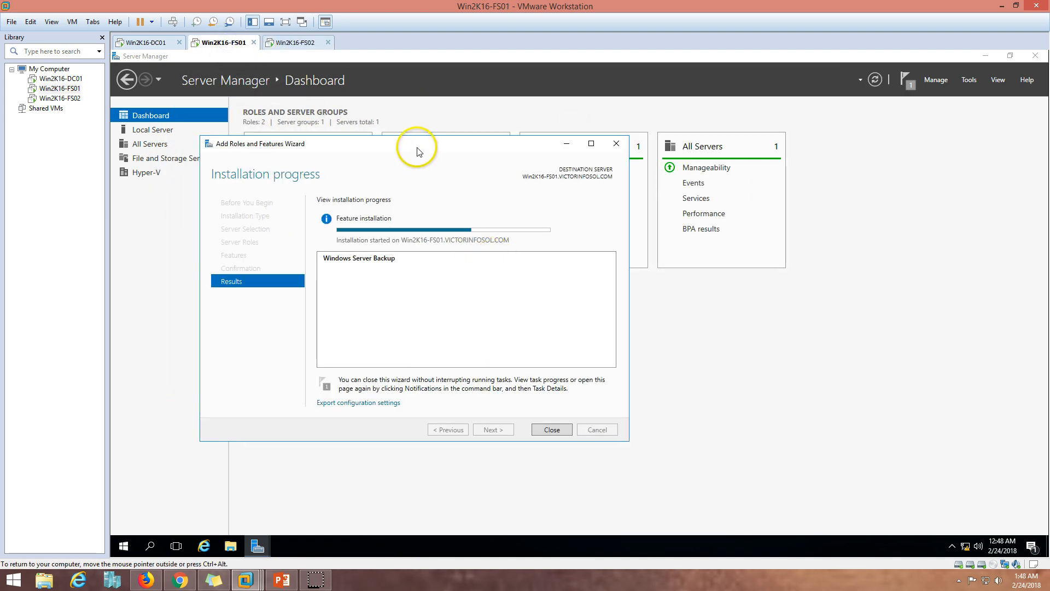
{"action": "left_click", "coordinate": [294, 43]}
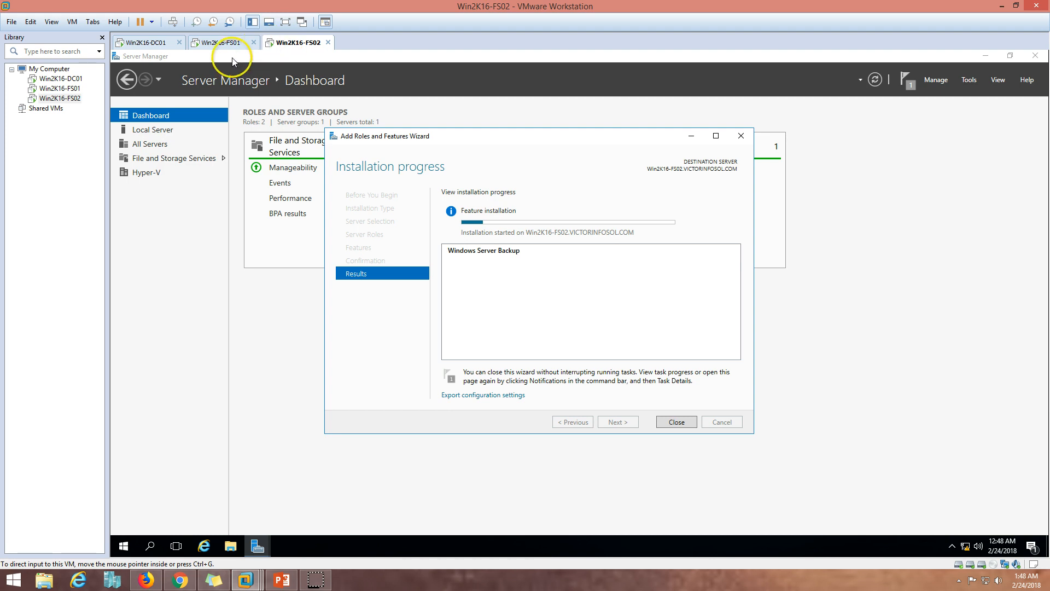
{"action": "left_click", "coordinate": [226, 43]}
{"action": "left_click_drag", "start_coordinate": [504, 145], "coordinate": [609, 162]}
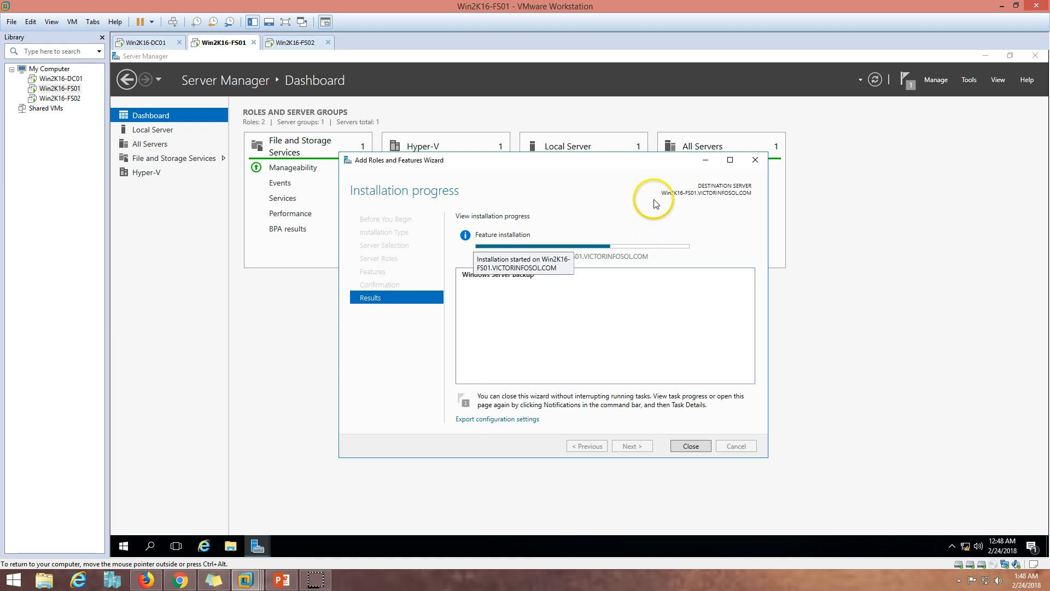
{"action": "left_click_drag", "start_coordinate": [613, 162], "coordinate": [526, 104]}
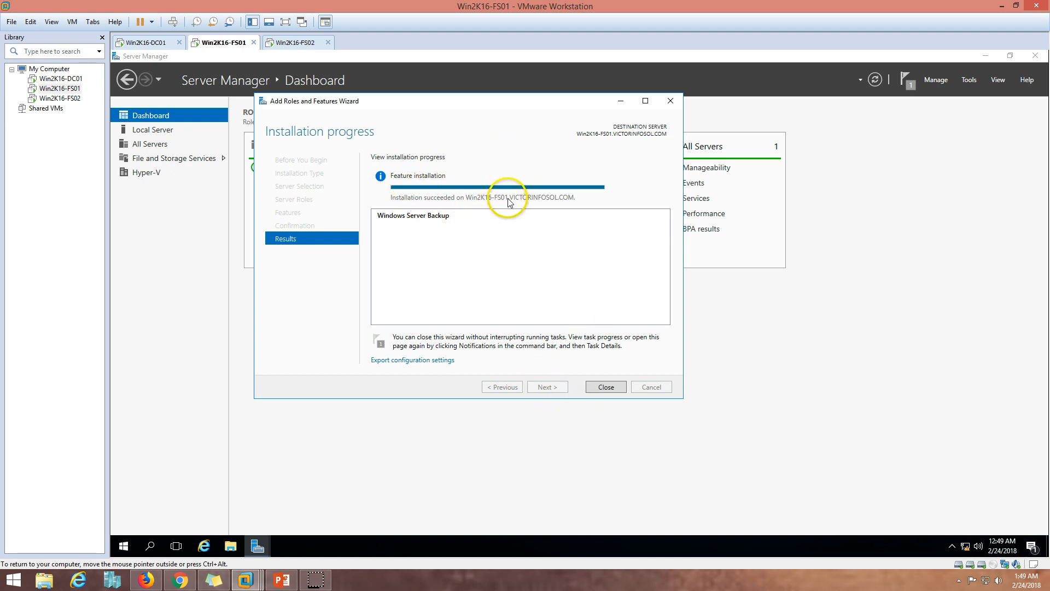
{"action": "left_click", "coordinate": [606, 388]}
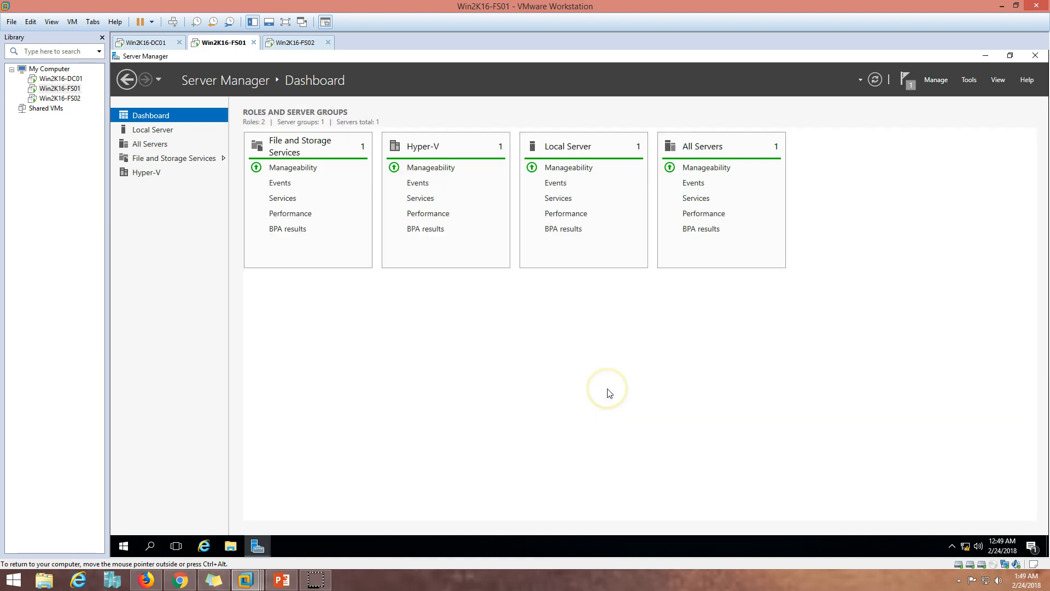
- Open Windows Server Backup on Win2K16-FS01 and start the Backup Schedule Wizard for Local Backup
{"action": "left_click", "coordinate": [971, 80]}
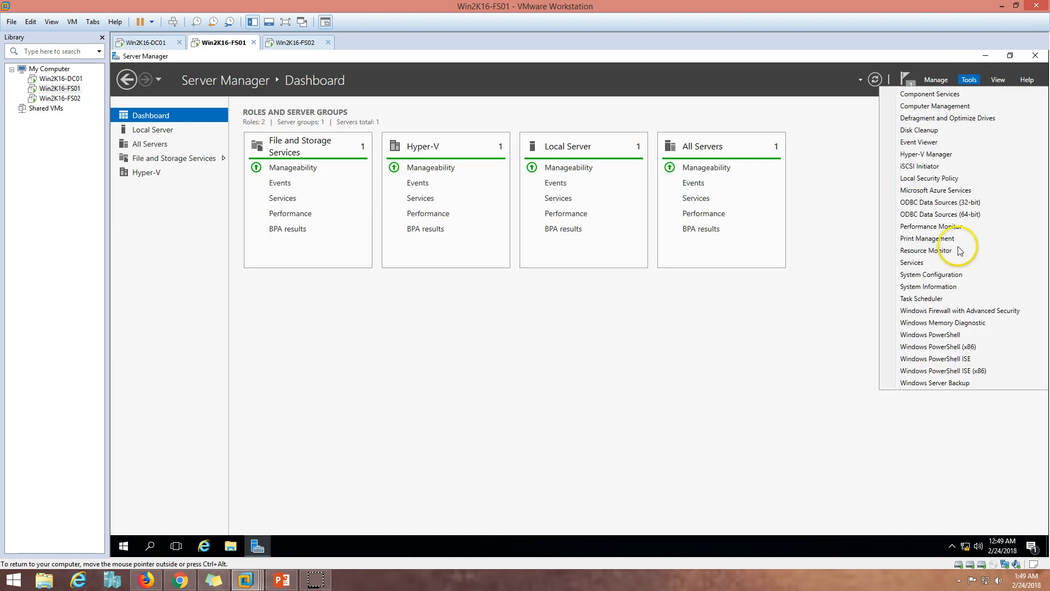
{"action": "left_click", "coordinate": [955, 386]}
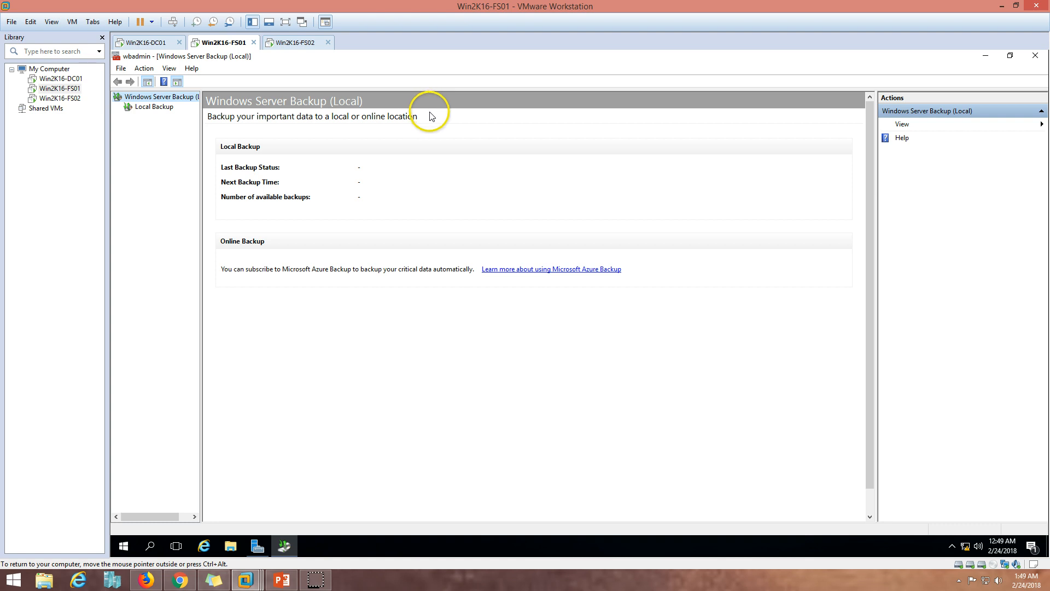
{"action": "left_click", "coordinate": [153, 107]}
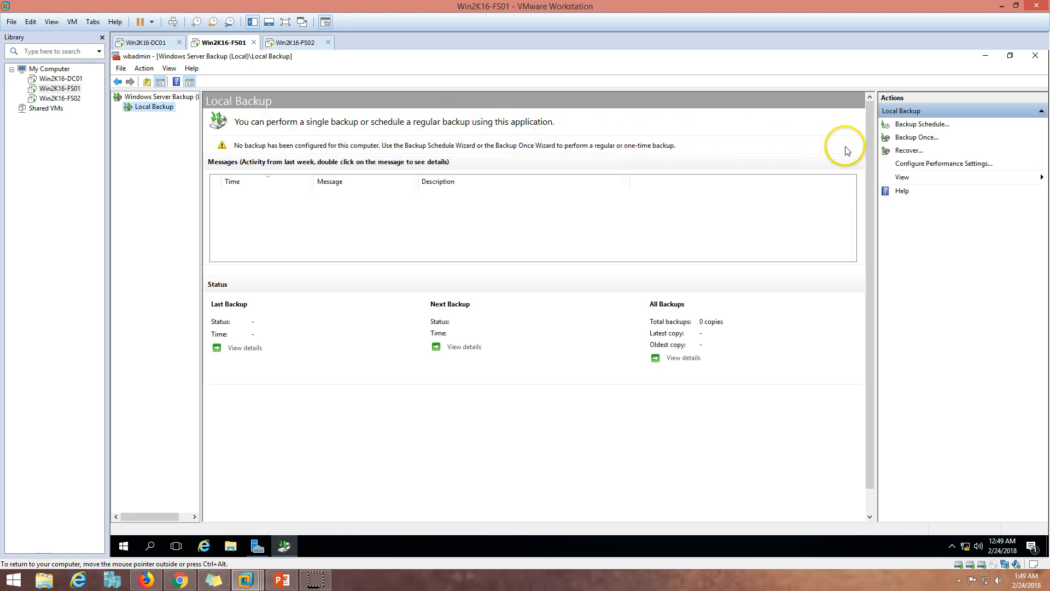
{"action": "left_click", "coordinate": [923, 129]}
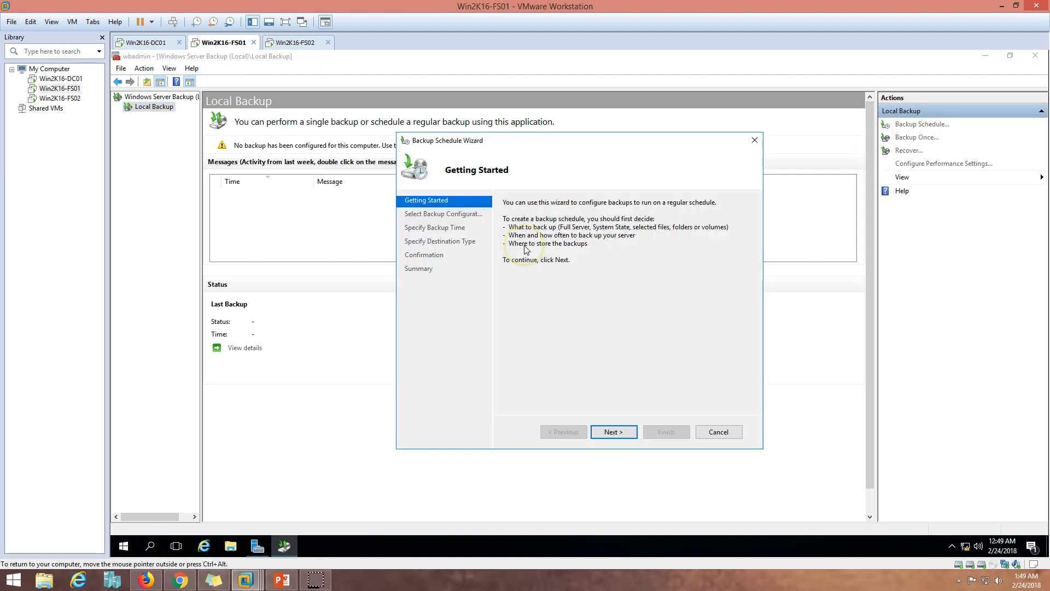
{"action": "left_click_drag", "start_coordinate": [569, 138], "coordinate": [456, 133]}
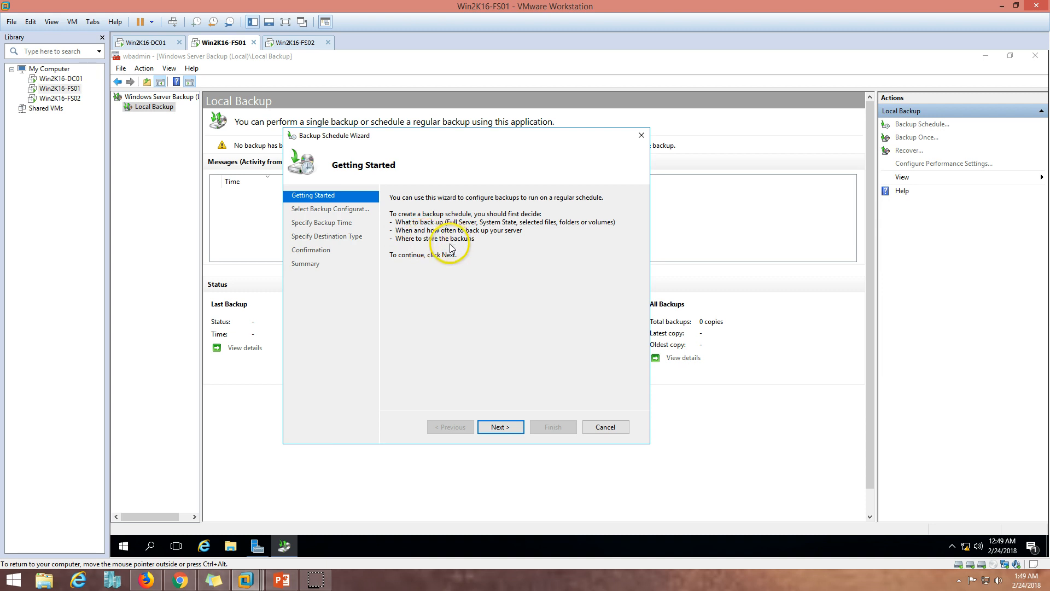
- Examine the drives under This PC in File Explorer, including Backup (E:), and return to the Backup Schedule Wizard
{"action": "left_click", "coordinate": [231, 546]}
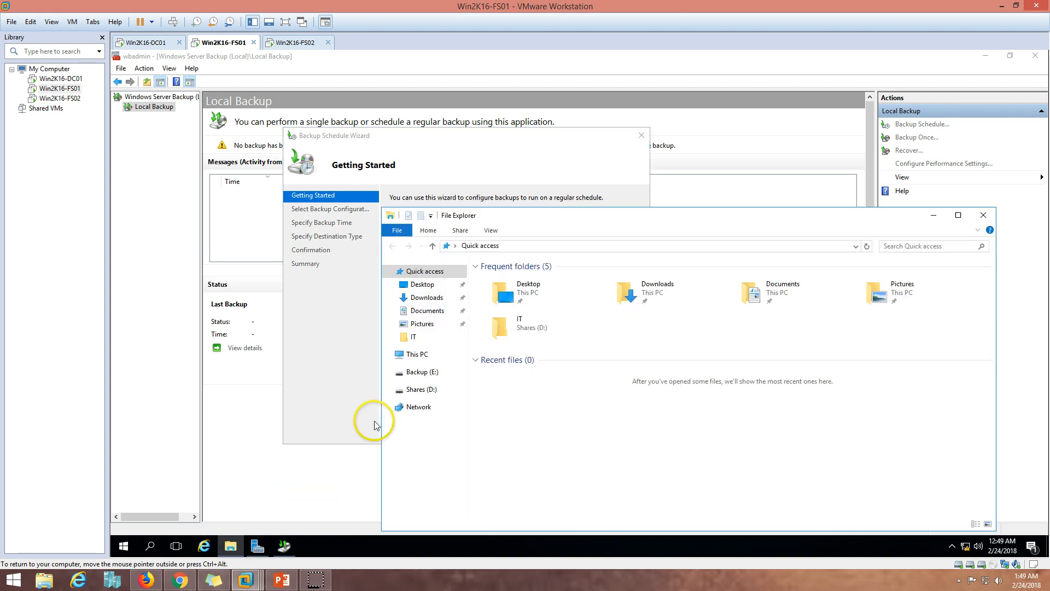
{"action": "left_click", "coordinate": [421, 354]}
{"action": "left_click_drag", "start_coordinate": [584, 216], "coordinate": [723, 188]}
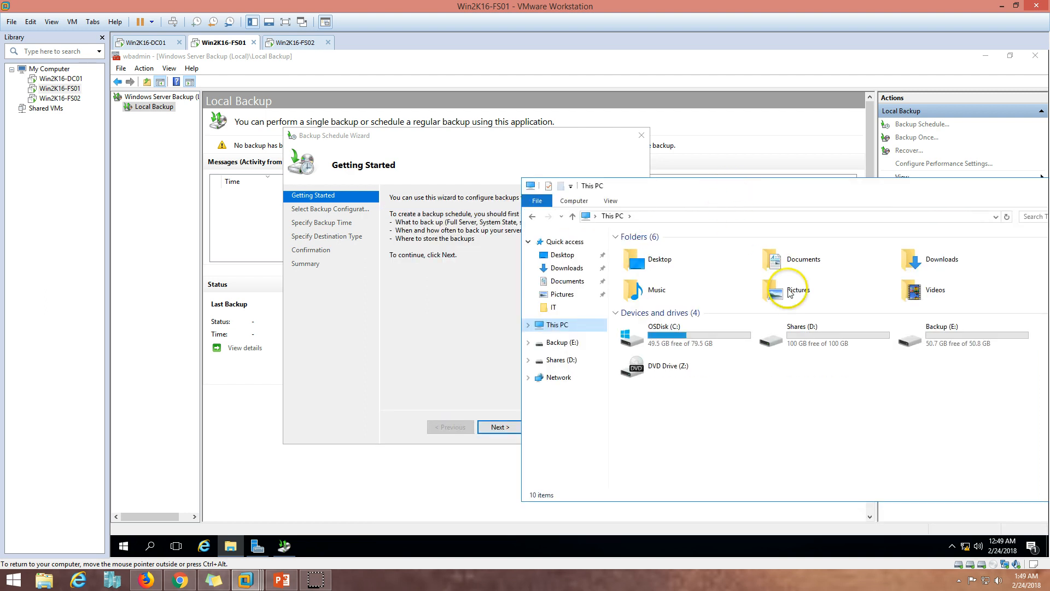
{"action": "left_click", "coordinate": [922, 342]}
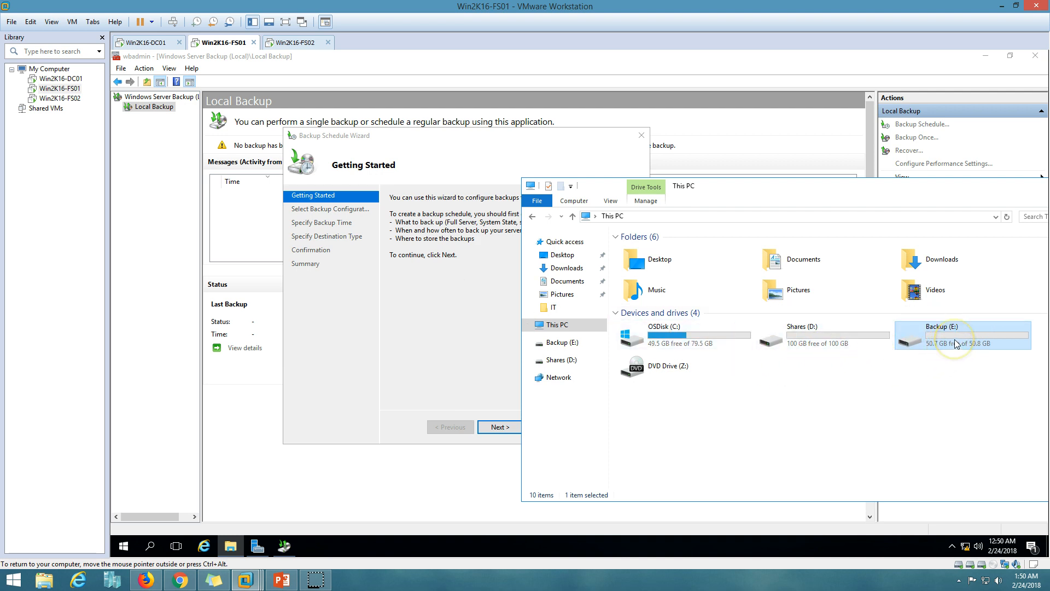
{"action": "left_click", "coordinate": [413, 290]}
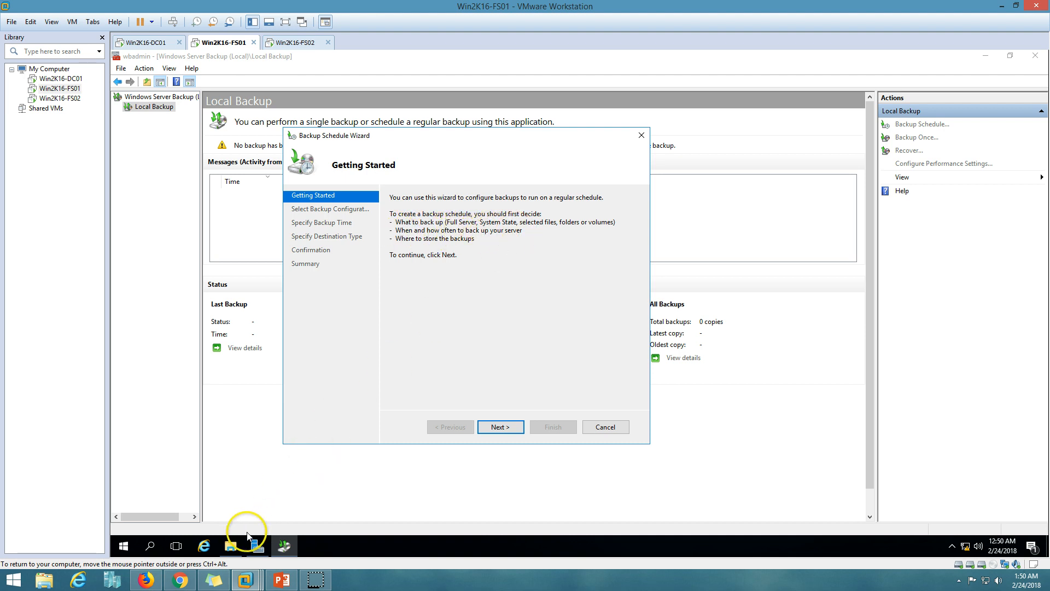
{"action": "left_click", "coordinate": [231, 546]}
{"action": "left_click", "coordinate": [825, 414]}
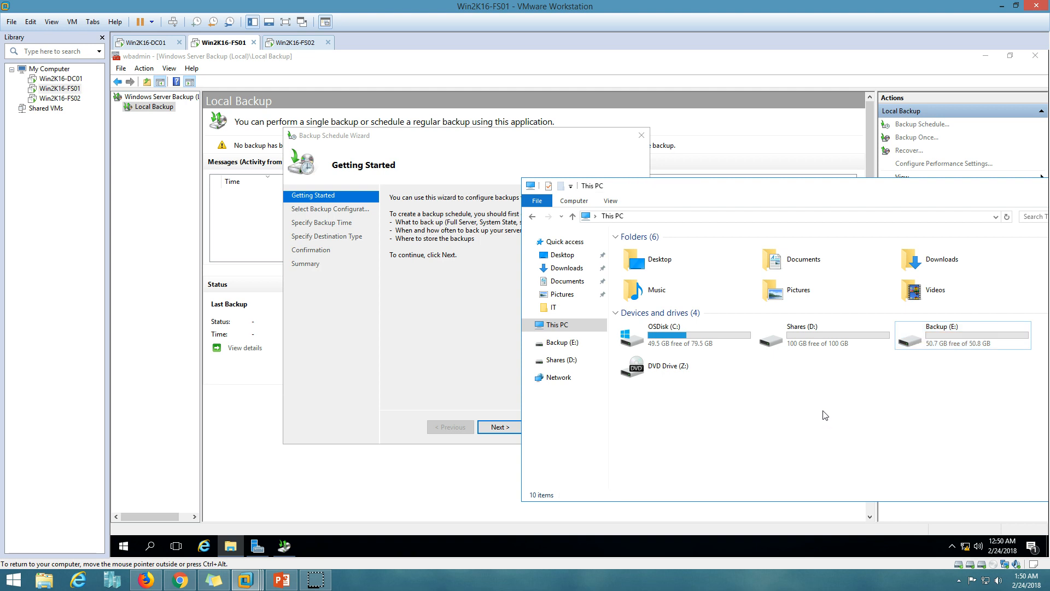
{"action": "left_click", "coordinate": [474, 339]}
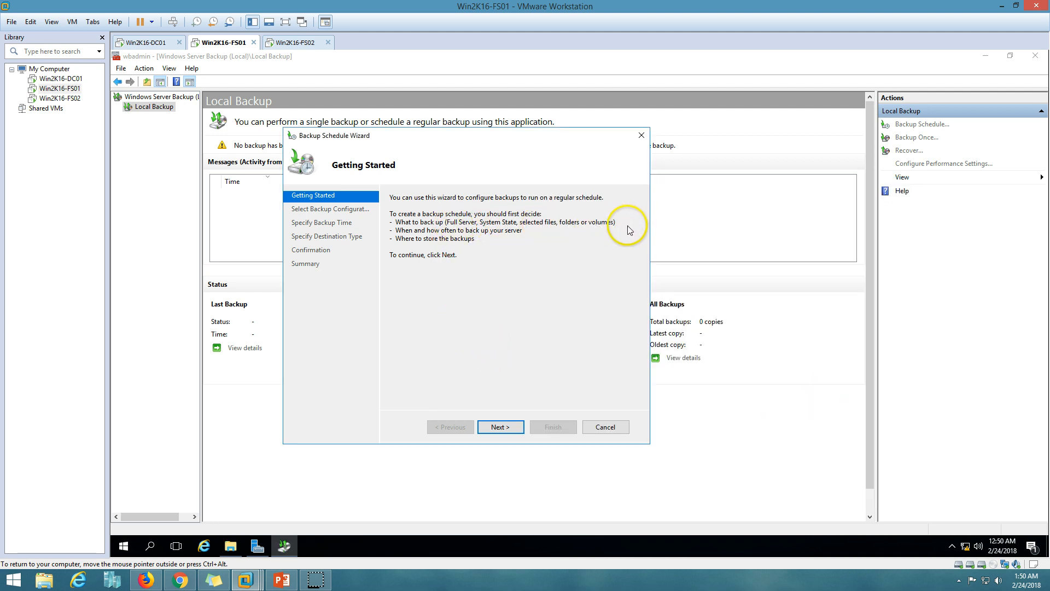
- Open the Shares (D:) drive, select its HR, IT and Public folders, and return to the Backup Schedule Wizard
{"action": "left_click", "coordinate": [230, 546]}
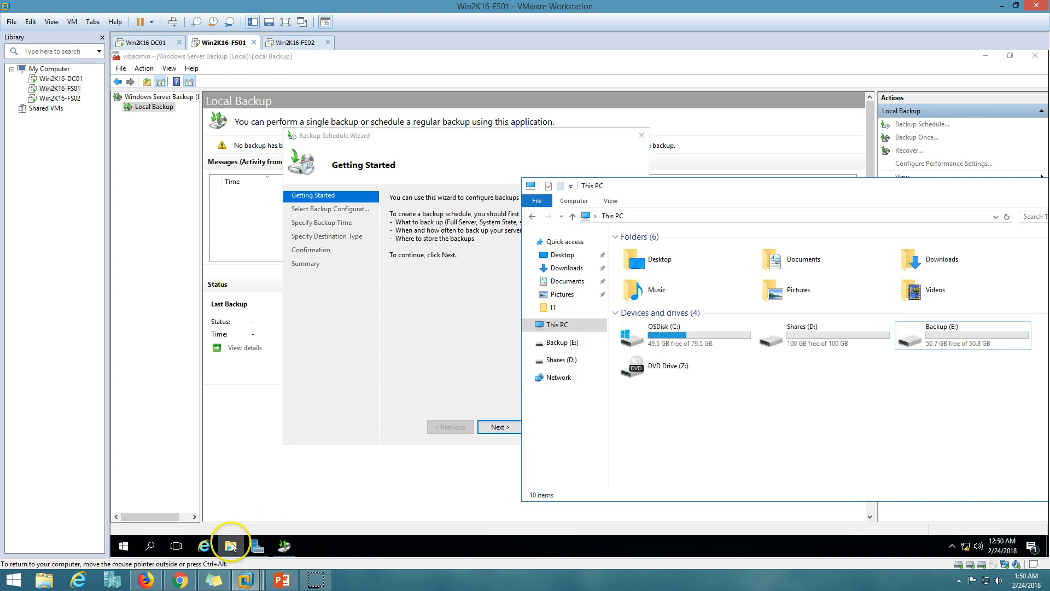
{"action": "double_click", "coordinate": [815, 341]}
{"action": "left_click_drag", "start_coordinate": [651, 311], "coordinate": [652, 250]}
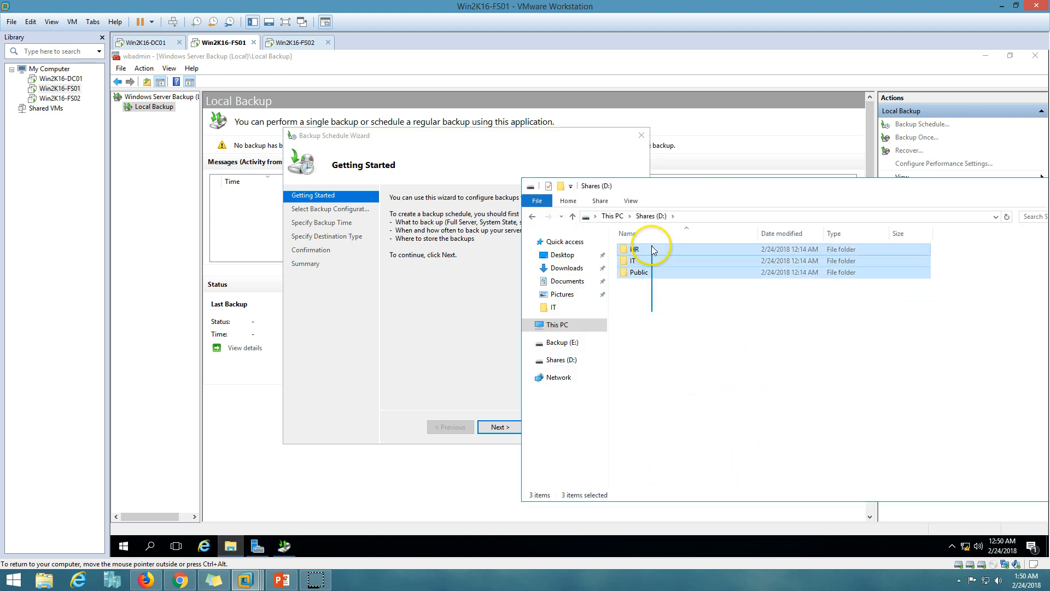
{"action": "left_click", "coordinate": [232, 547]}
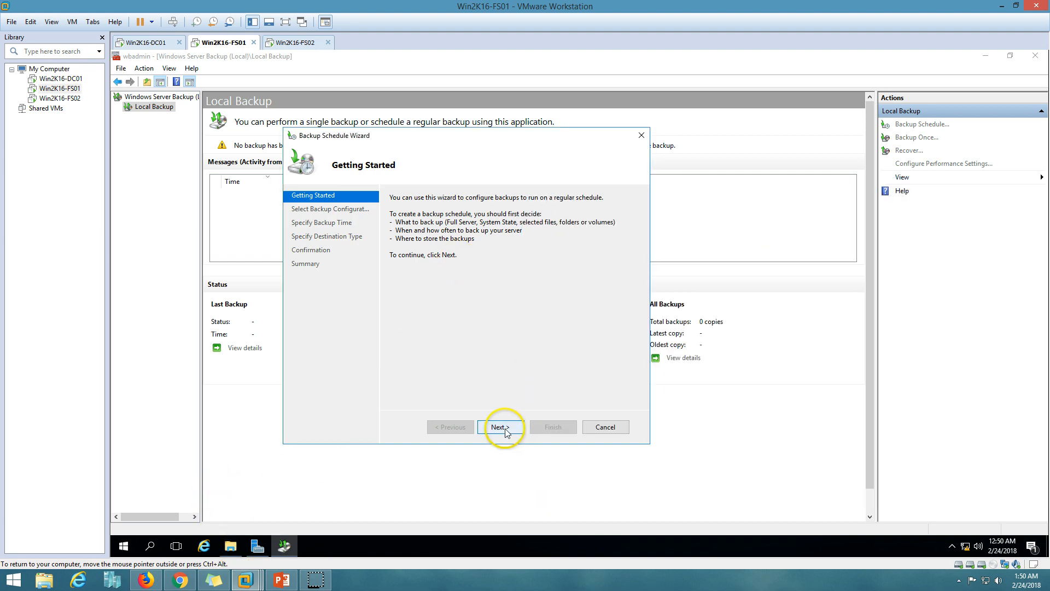
- Review the demo environment and title slides in PowerPoint, and return to the Backup Schedule Wizard on Win2K16-FS01
{"action": "left_click", "coordinate": [231, 546]}
{"action": "left_click", "coordinate": [282, 580]}
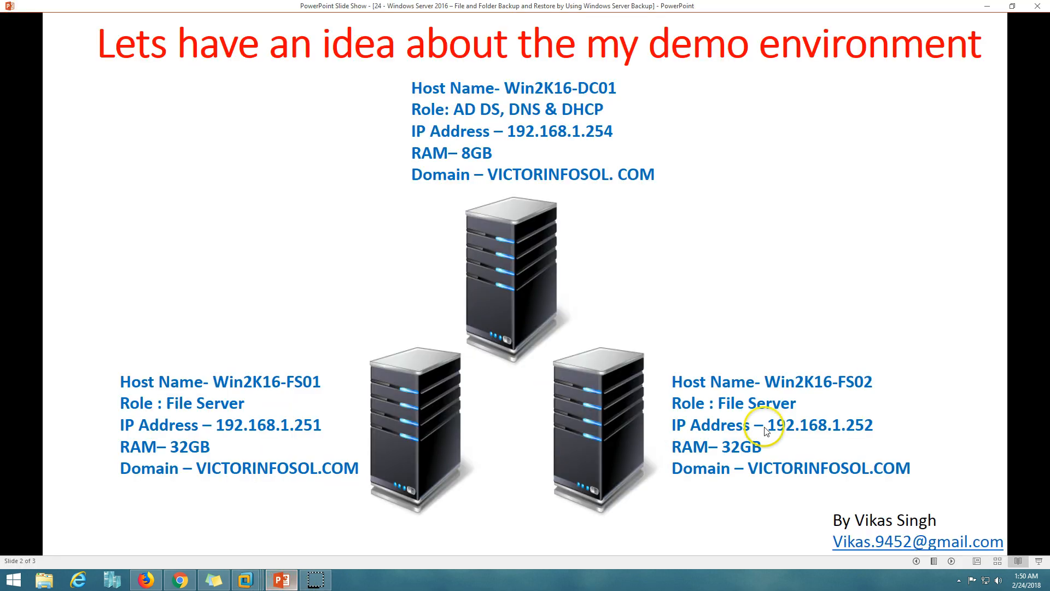
{"action": "left_click", "coordinate": [920, 561]}
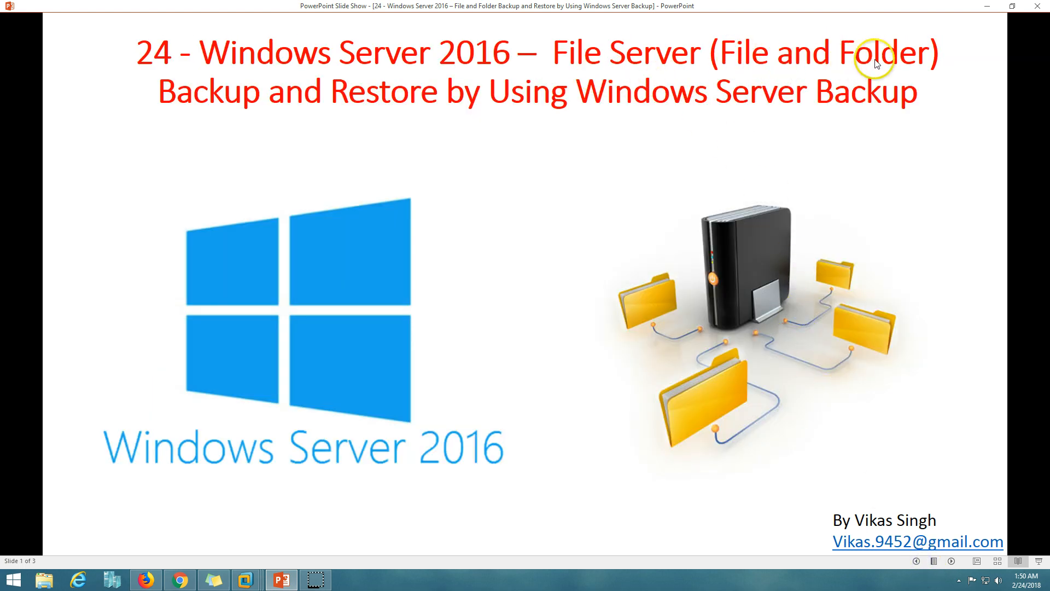
{"action": "left_click", "coordinate": [282, 580]}
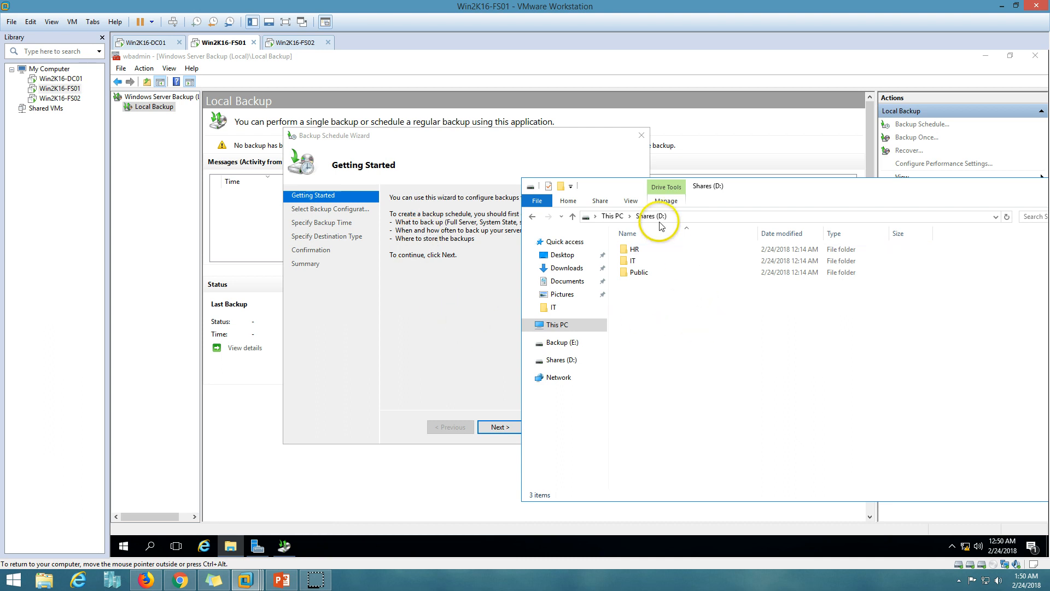
{"action": "left_click", "coordinate": [411, 326]}
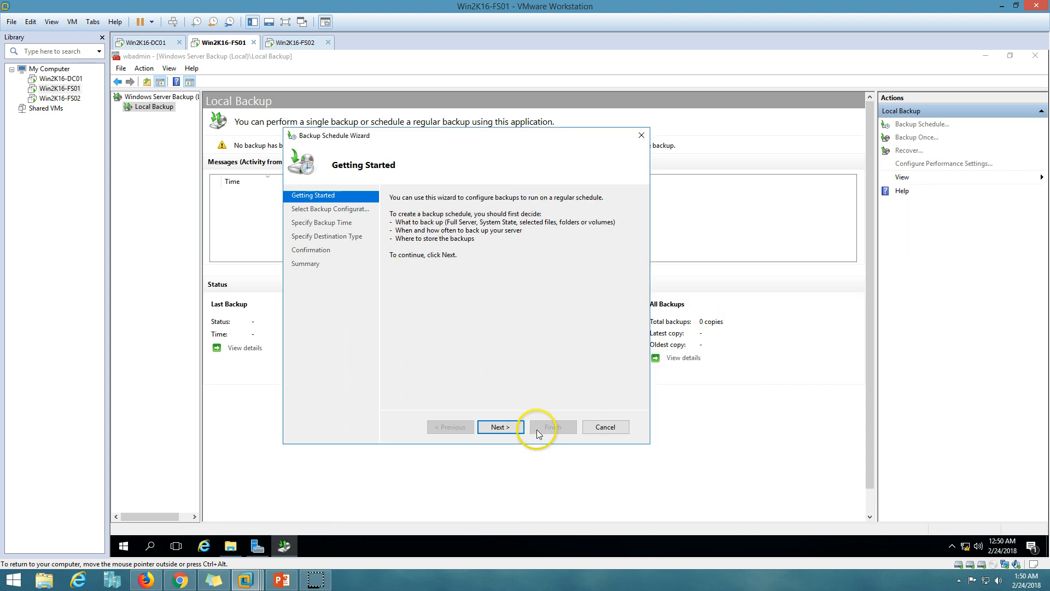
- Choose the Custom backup configuration for the schedule and continue to the selection of items for backup
{"action": "left_click", "coordinate": [501, 427]}
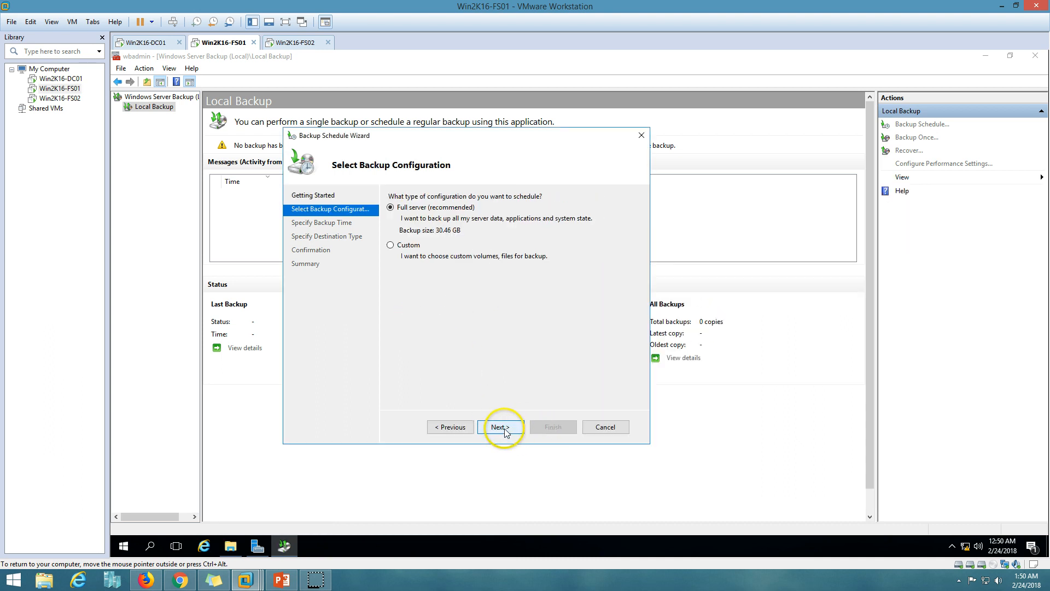
{"action": "left_click", "coordinate": [402, 249]}
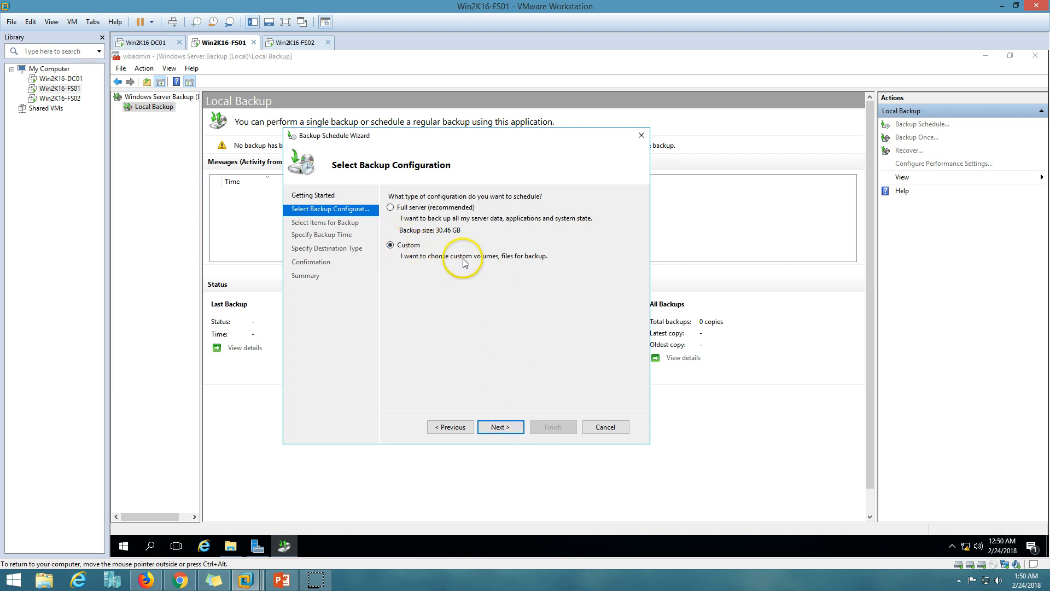
{"action": "left_click", "coordinate": [500, 427]}
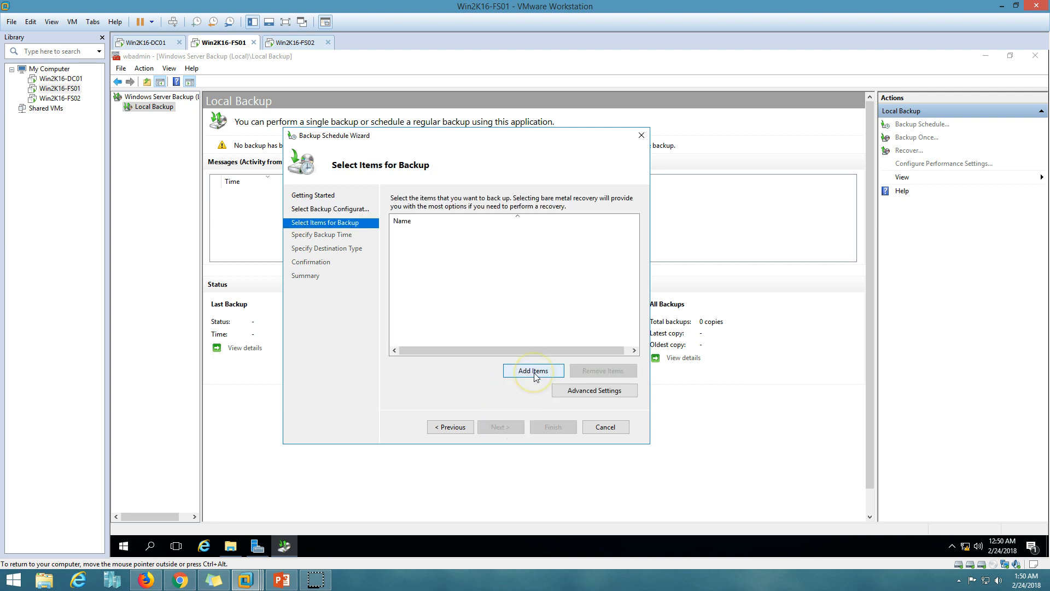
- Add the HR, IT and Public folders of Shares (D:) to the backup items and check the three entries
{"action": "left_click", "coordinate": [534, 372]}
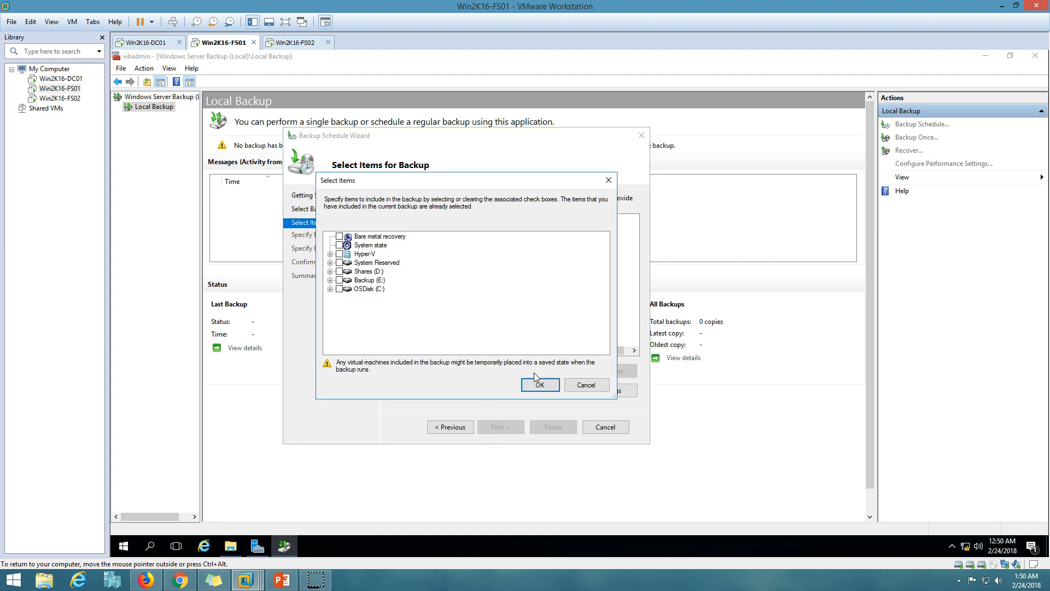
{"action": "left_click", "coordinate": [331, 271]}
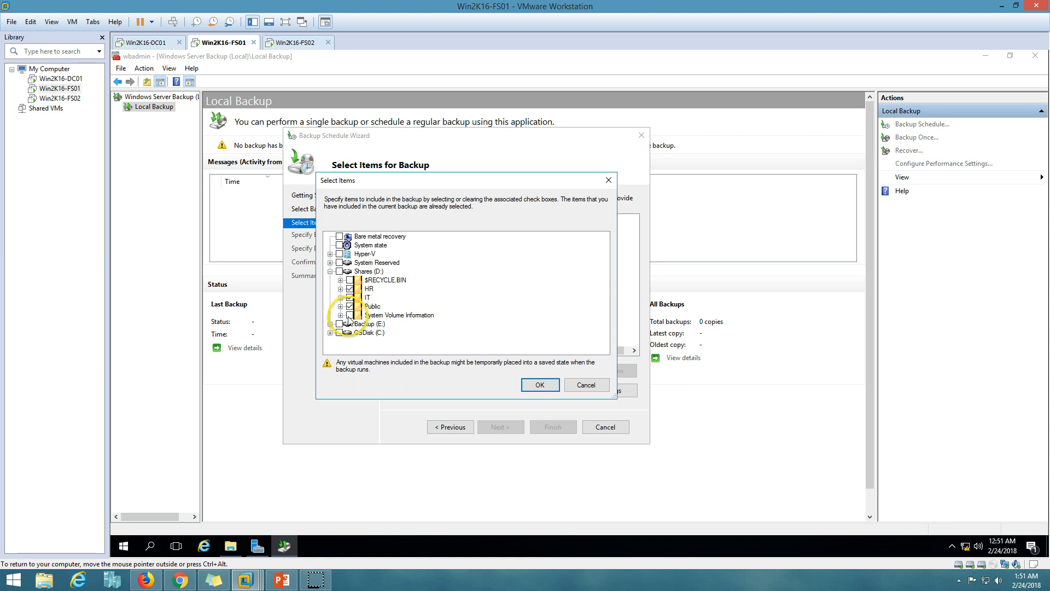
{"action": "left_click", "coordinate": [540, 385]}
{"action": "left_click", "coordinate": [429, 244]}
{"action": "left_click", "coordinate": [433, 254]}
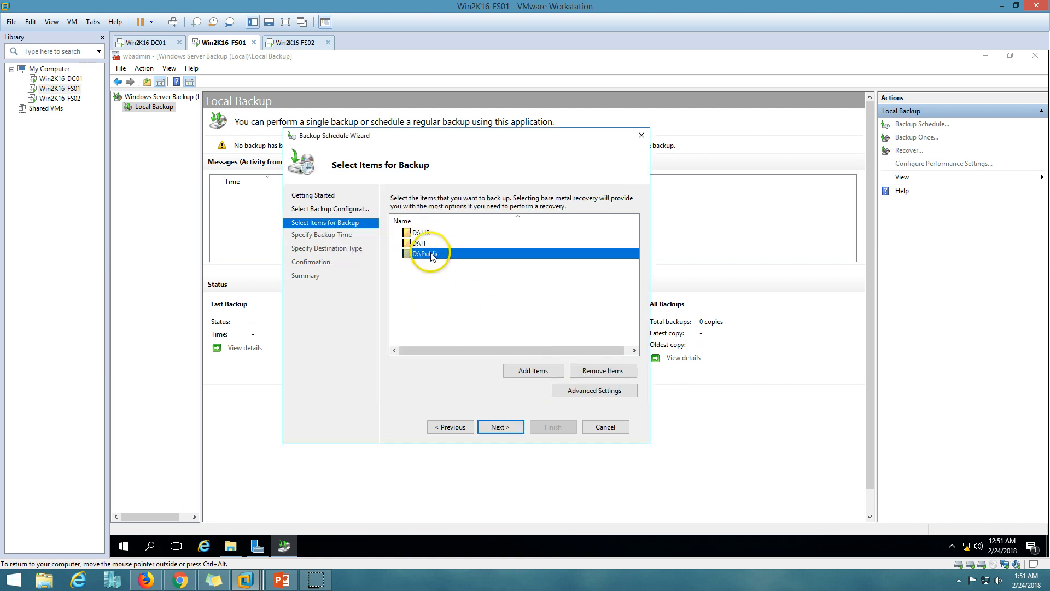
{"action": "left_click", "coordinate": [430, 244]}
{"action": "left_click", "coordinate": [428, 234]}
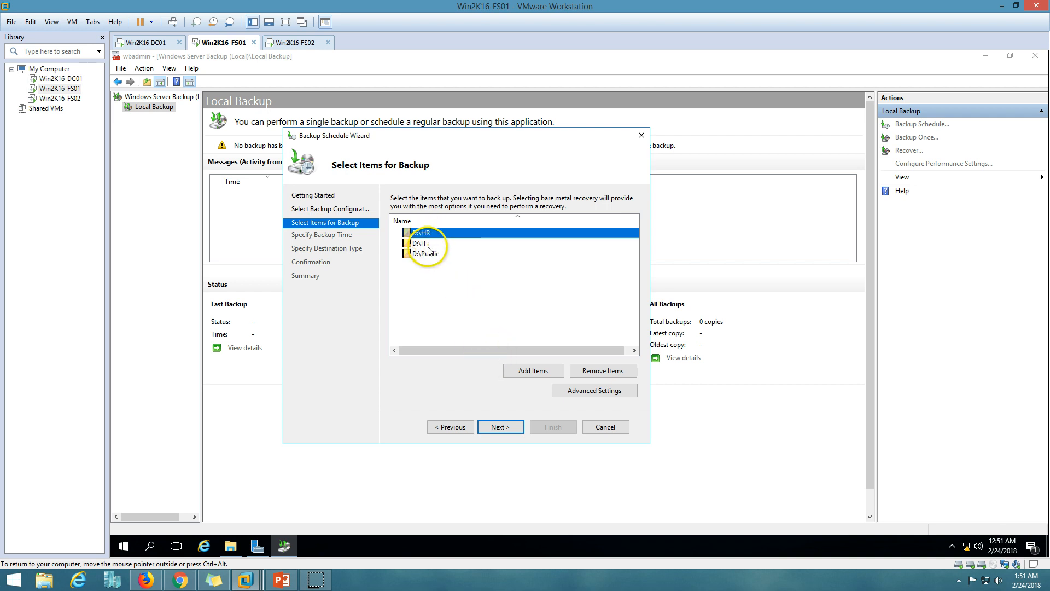
{"action": "left_click", "coordinate": [429, 244]}
{"action": "left_click", "coordinate": [432, 255]}
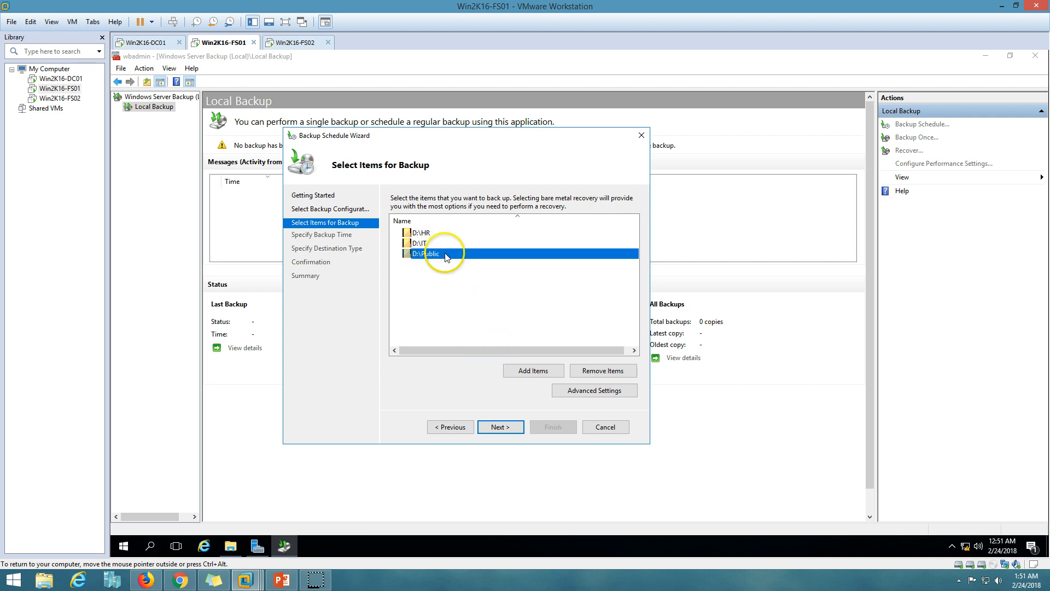
- Use VSS copy Backup with no file exclusions in the advanced settings, and continue to the backup time
{"action": "left_click", "coordinate": [581, 391]}
{"action": "left_click", "coordinate": [381, 188]}
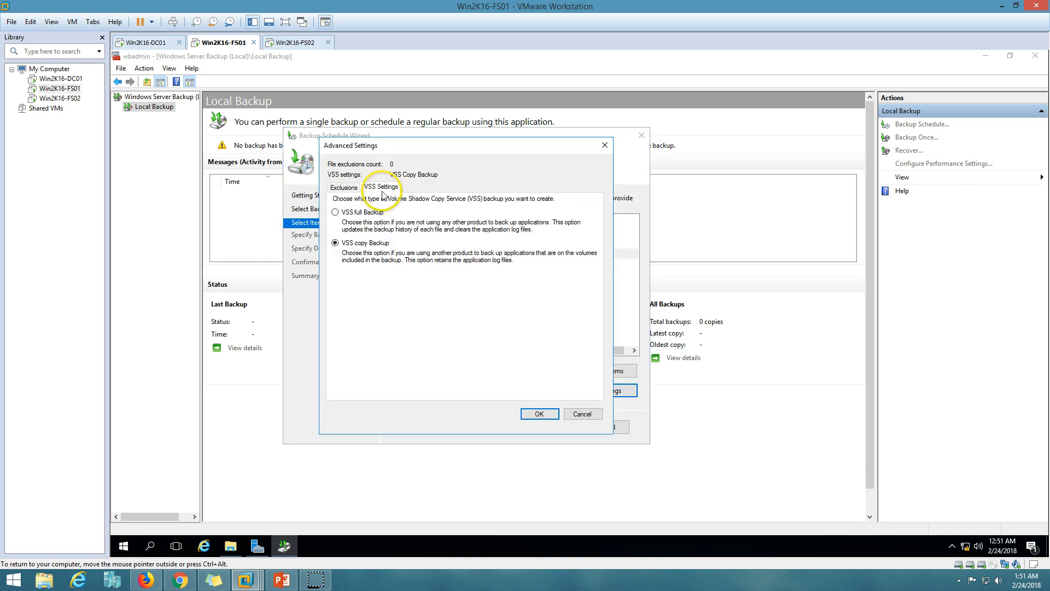
{"action": "left_click", "coordinate": [359, 212]}
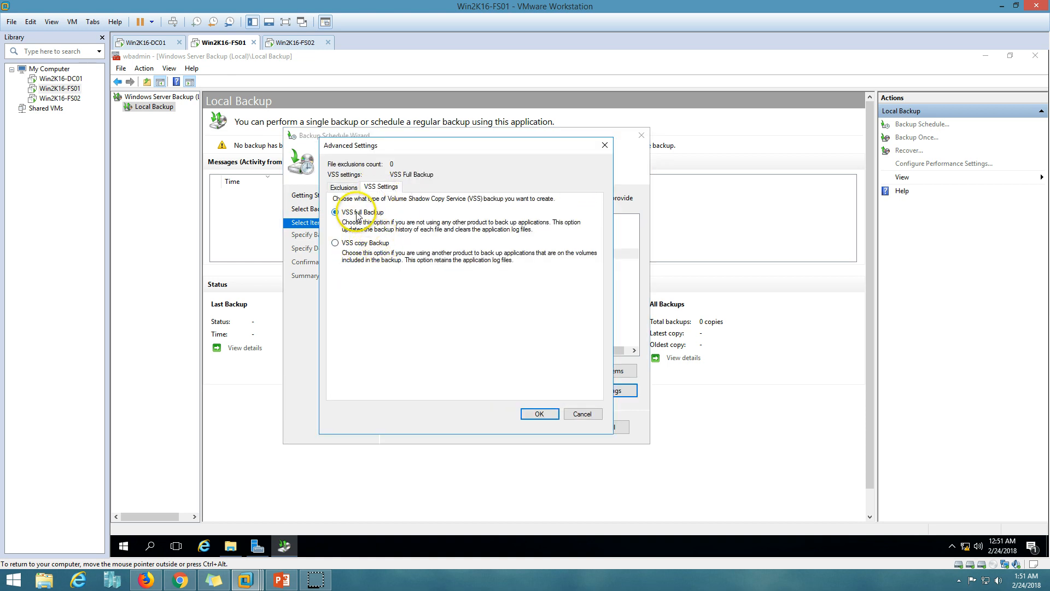
{"action": "left_click", "coordinate": [369, 246]}
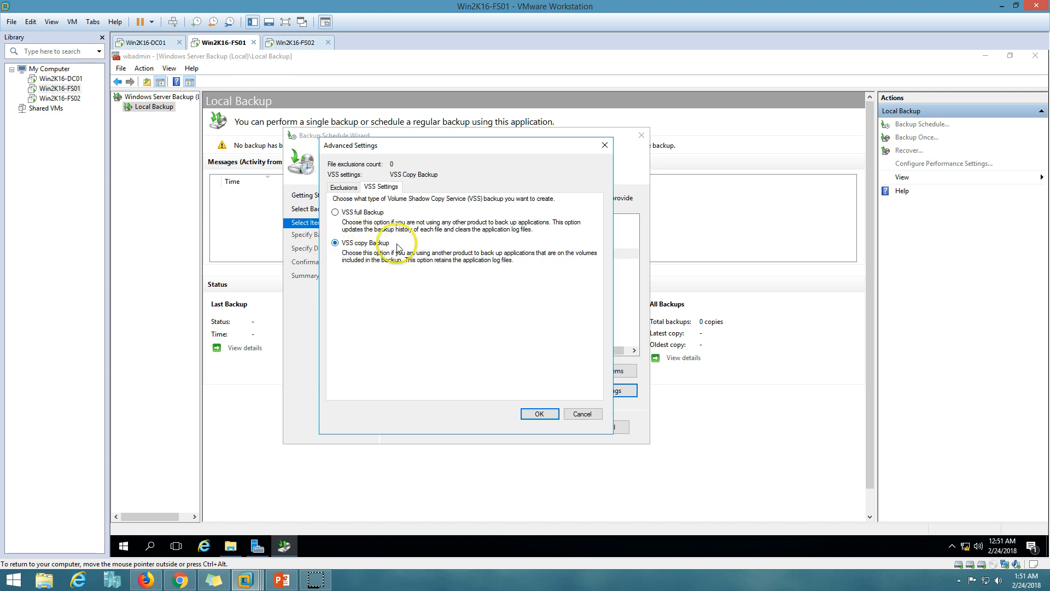
{"action": "left_click", "coordinate": [344, 186]}
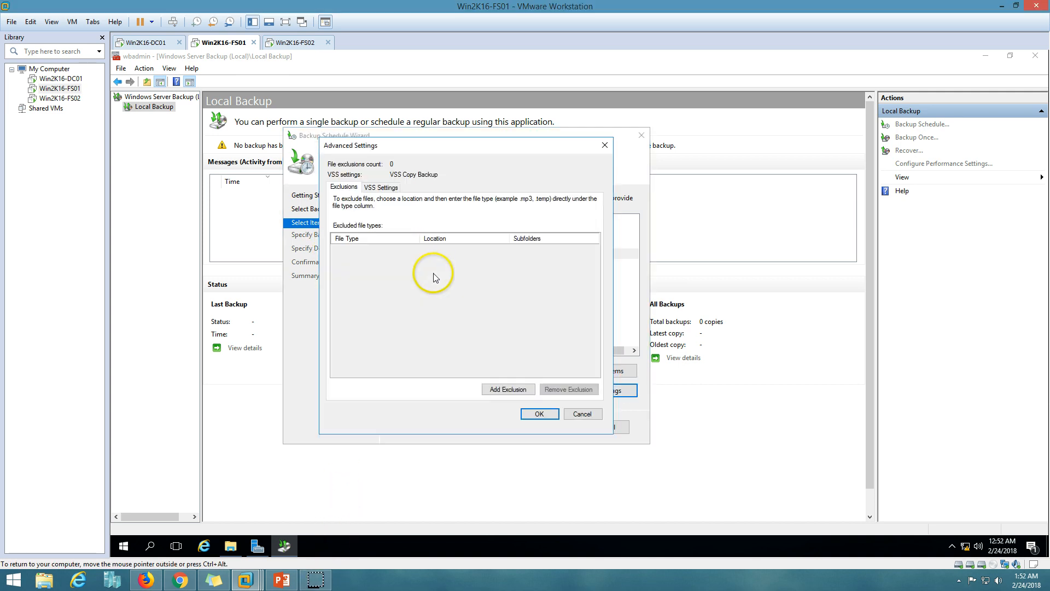
{"action": "left_click", "coordinate": [382, 187]}
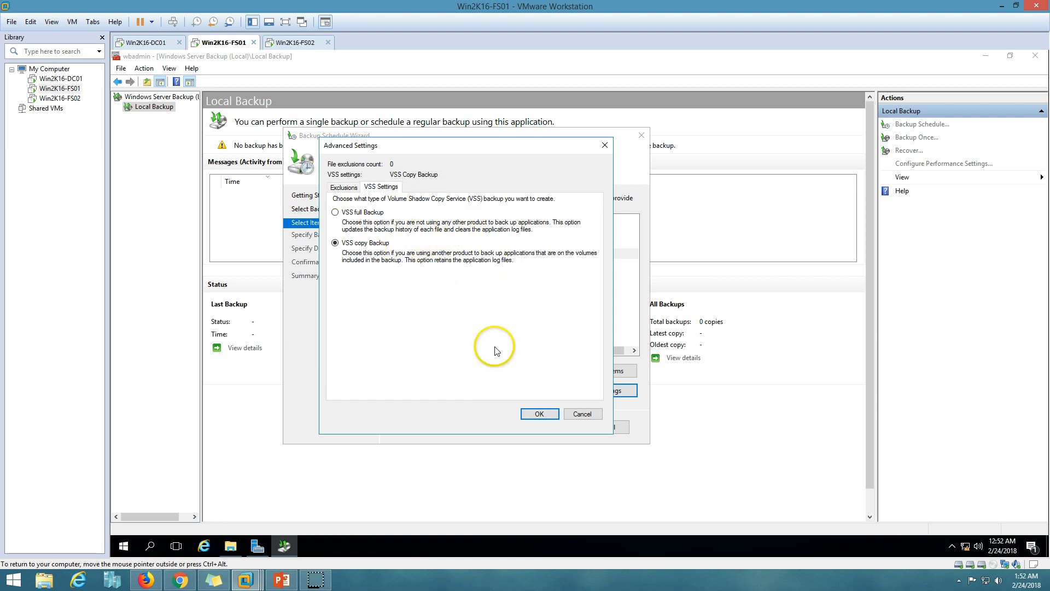
{"action": "left_click", "coordinate": [539, 415]}
{"action": "left_click", "coordinate": [500, 427]}
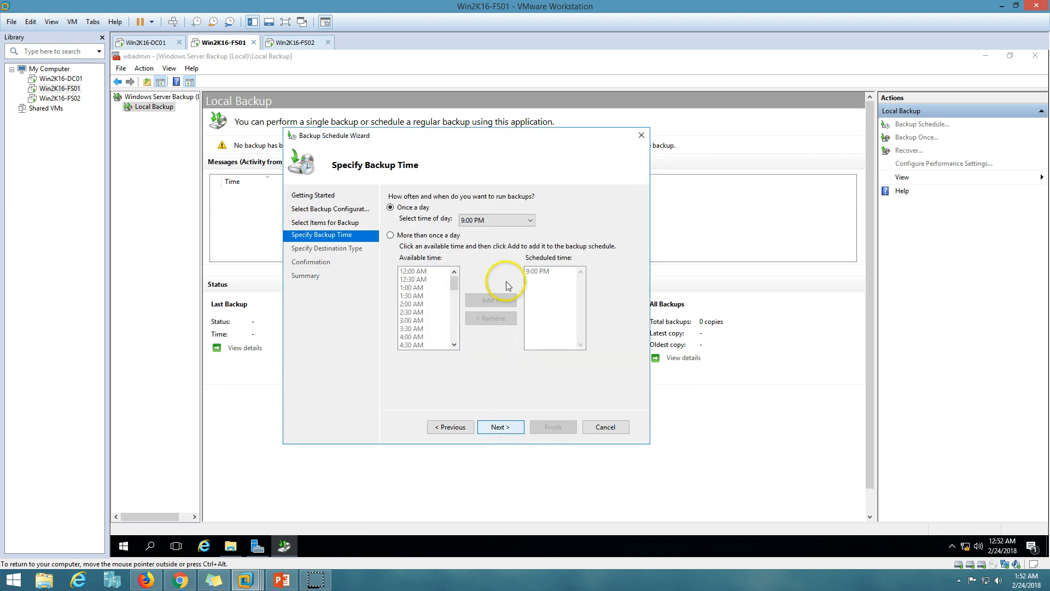
- Set the backup to run more than once a day and add 9:00 AM to the scheduled times
{"action": "left_click", "coordinate": [417, 235]}
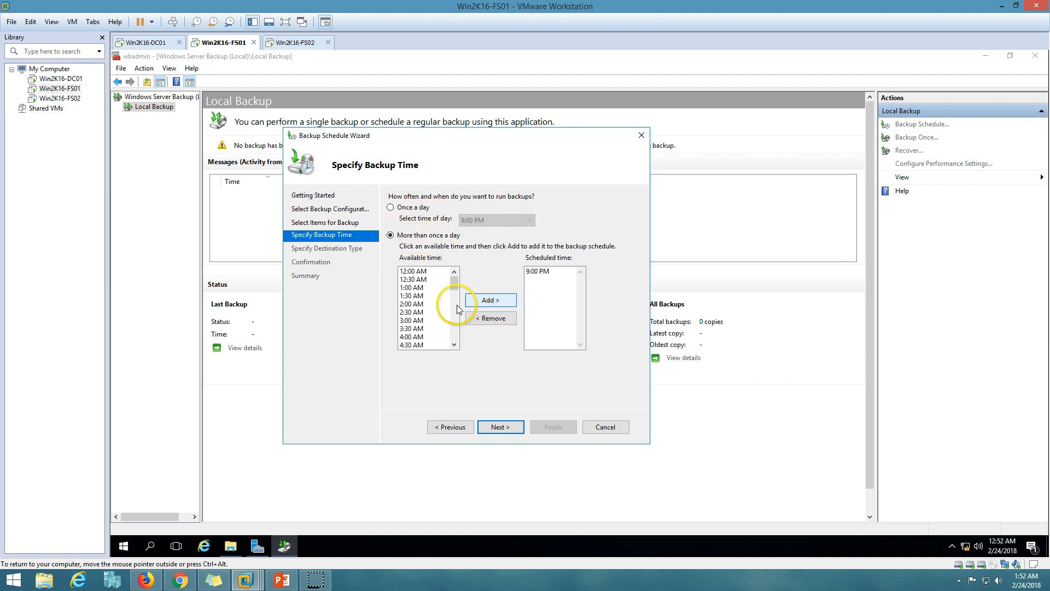
{"action": "left_click_drag", "start_coordinate": [455, 284], "coordinate": [454, 298]}
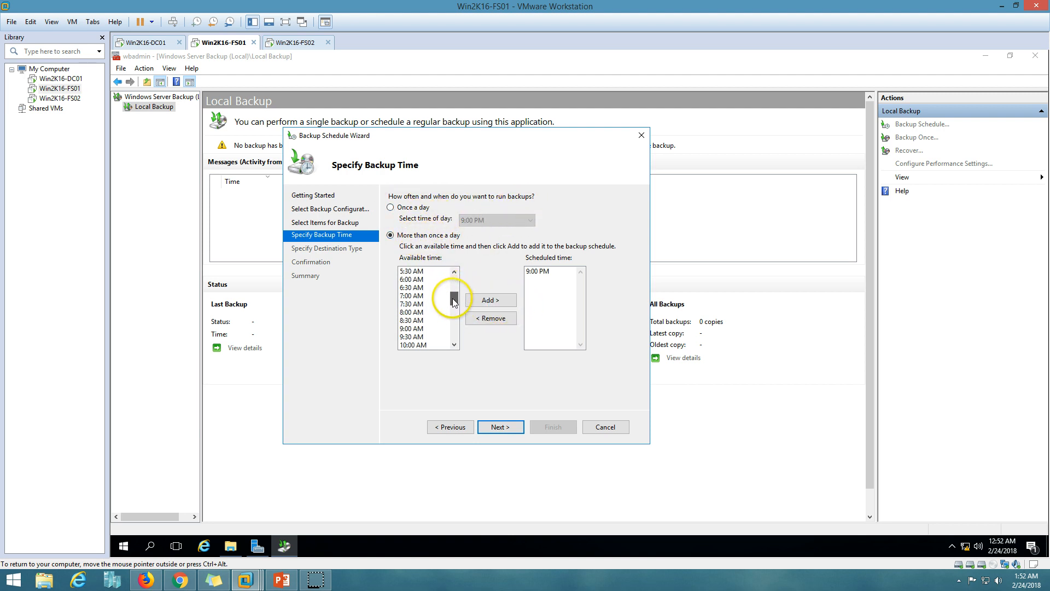
{"action": "left_click", "coordinate": [417, 329]}
{"action": "left_click", "coordinate": [490, 303]}
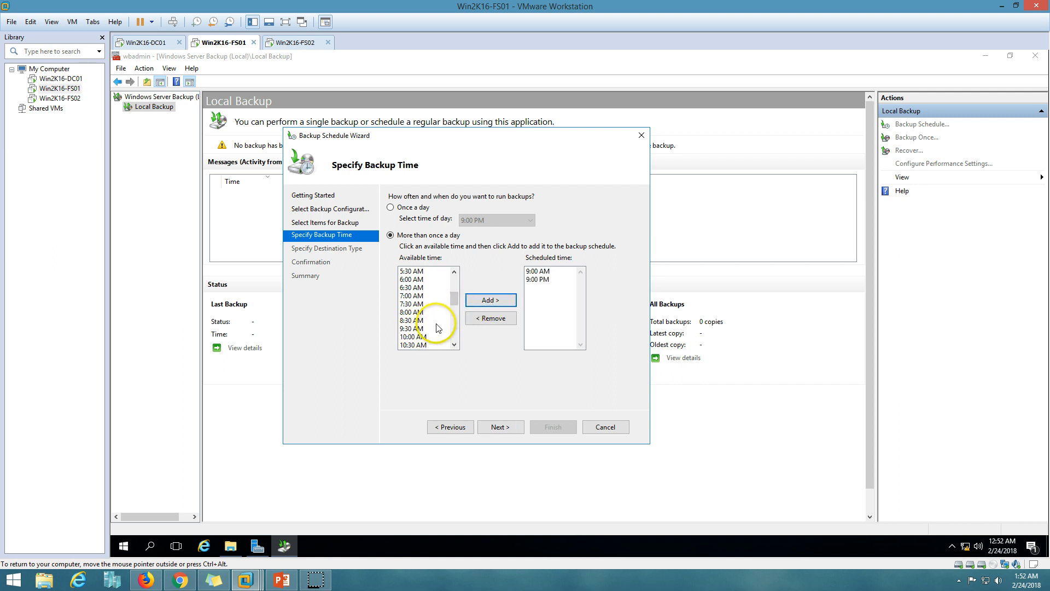
- Add 3:00 PM to the scheduled backup times
{"action": "left_click", "coordinate": [454, 344]}
{"action": "left_click", "coordinate": [454, 344]}
{"action": "left_click", "coordinate": [454, 344]}
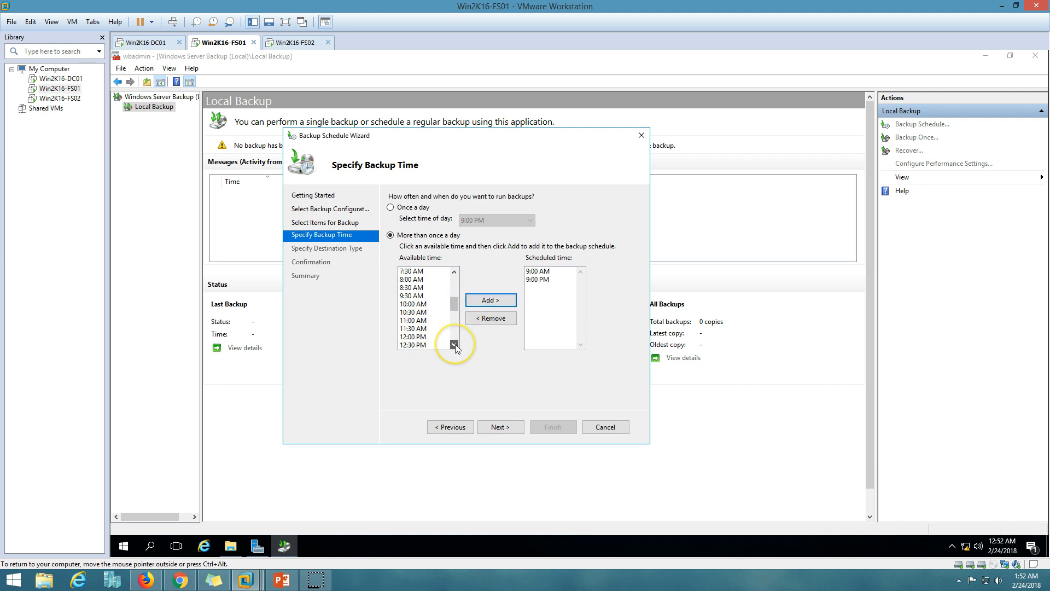
{"action": "left_click", "coordinate": [454, 344]}
{"action": "left_click_drag", "start_coordinate": [454, 304], "coordinate": [454, 315]}
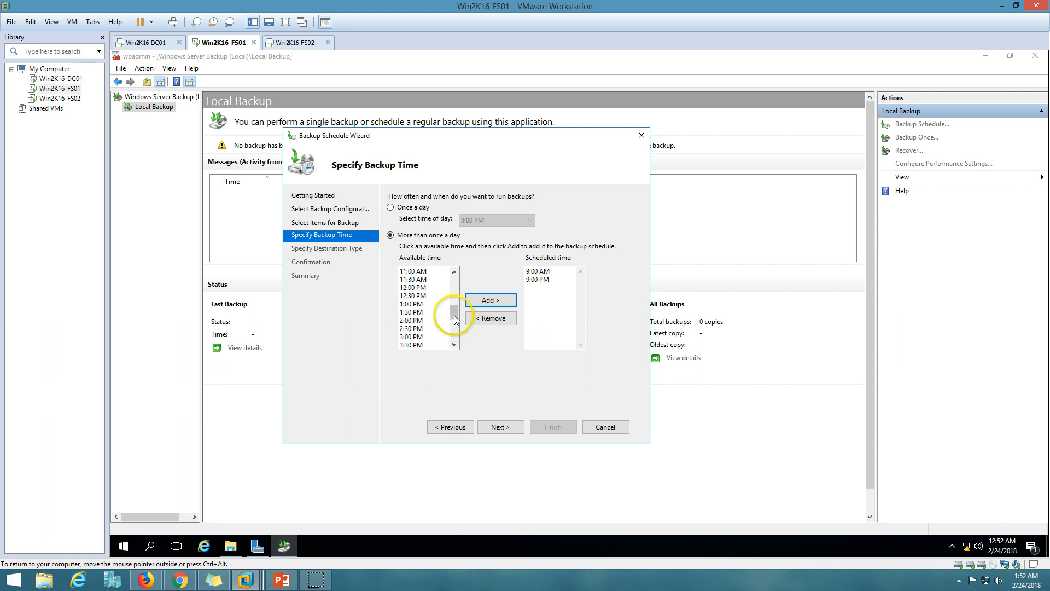
{"action": "left_click", "coordinate": [416, 311]}
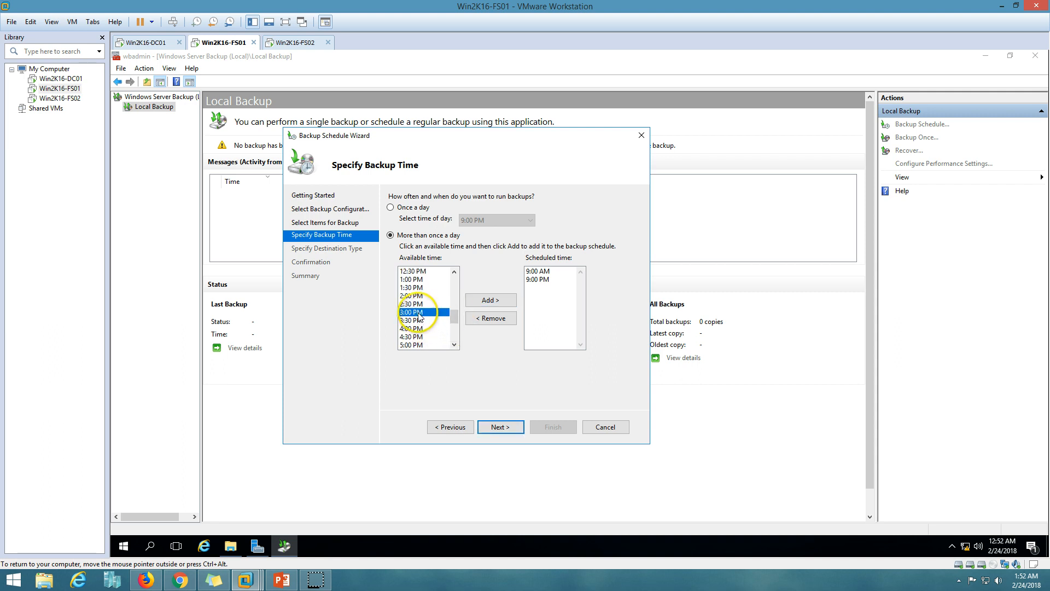
{"action": "left_click", "coordinate": [490, 300]}
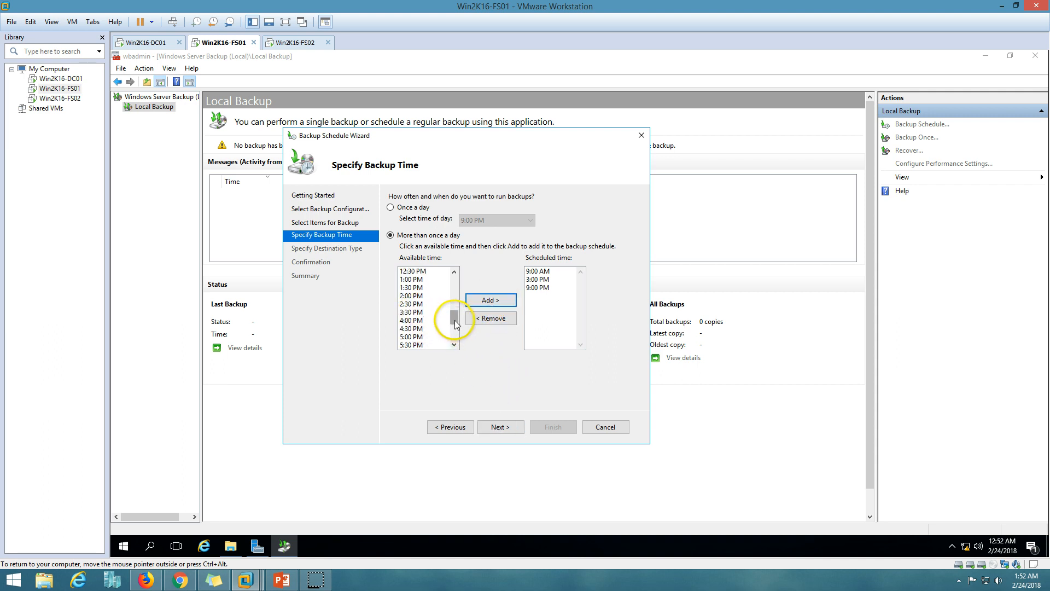
- Add 12:00 AM to the scheduled backup times and continue to the destination type
{"action": "left_click_drag", "start_coordinate": [454, 319], "coordinate": [455, 271]}
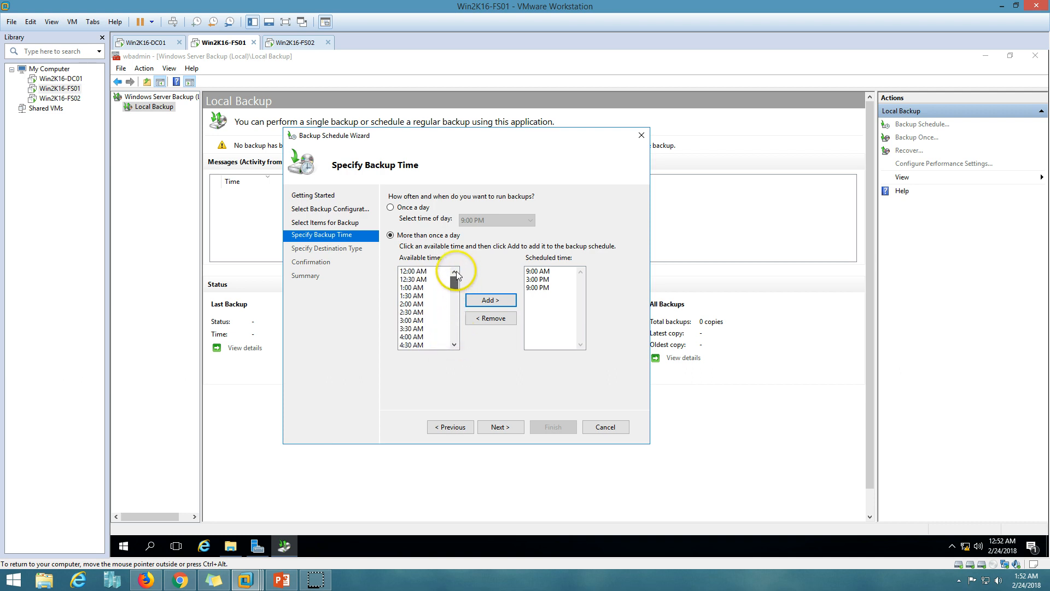
{"action": "left_click", "coordinate": [416, 271]}
{"action": "left_click", "coordinate": [493, 302]}
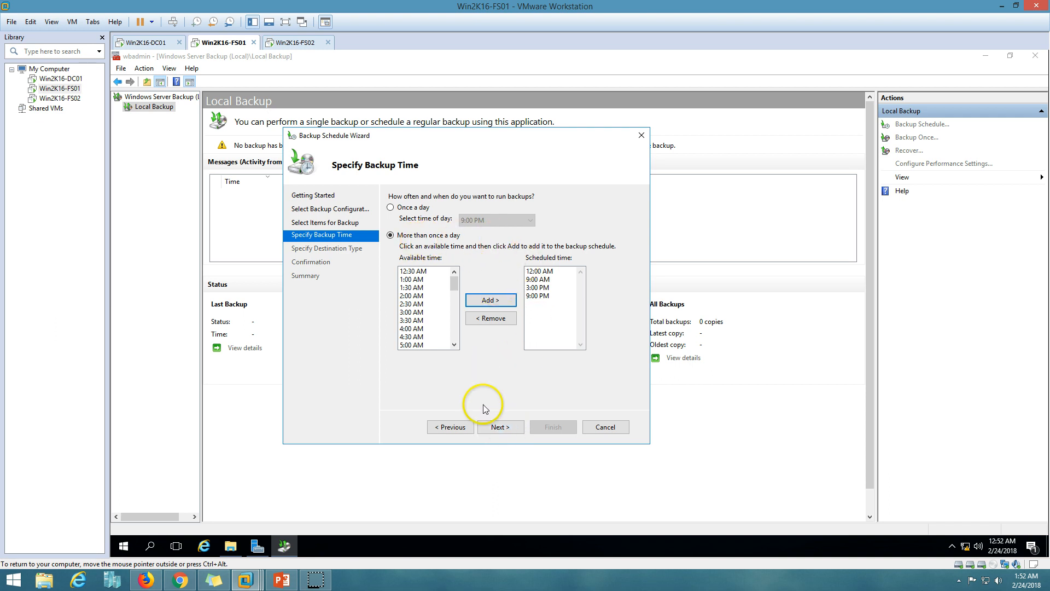
{"action": "left_click", "coordinate": [499, 427]}
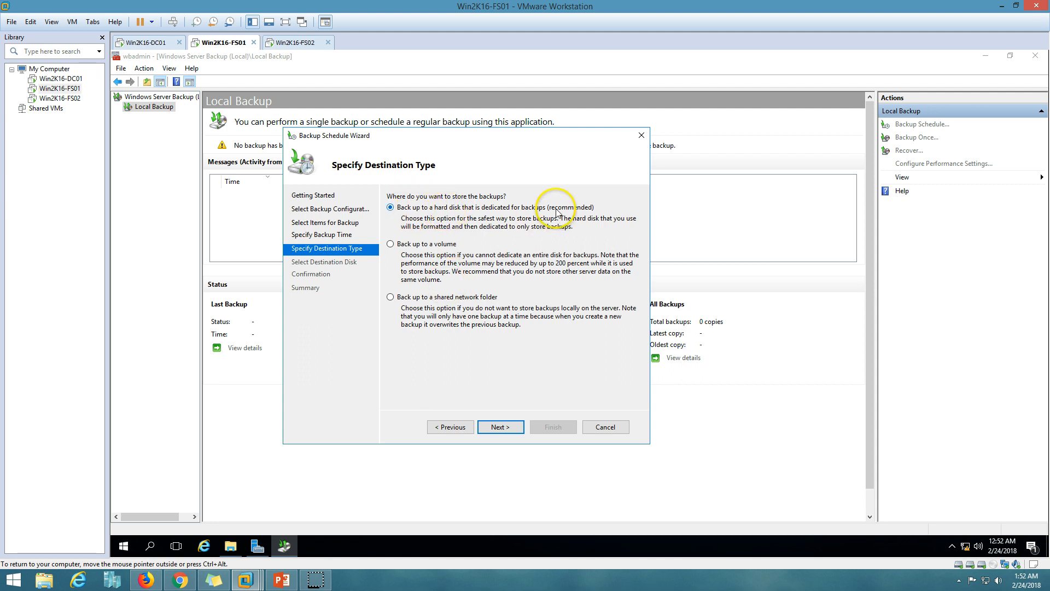
- Check the Backup (E:) drive under This PC in File Explorer, and return to the Backup Schedule Wizard
{"action": "left_click", "coordinate": [230, 545]}
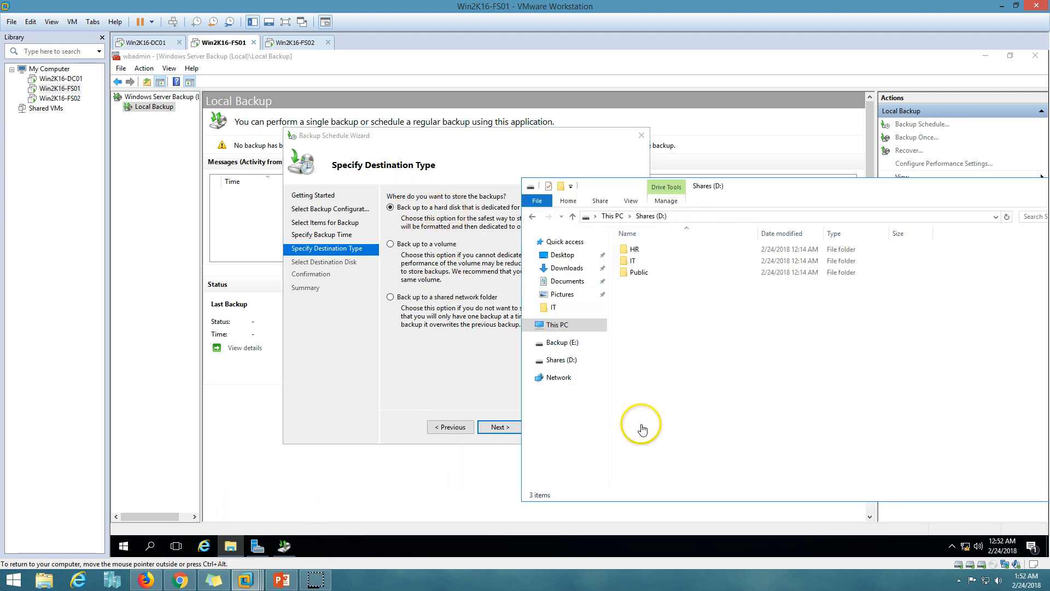
{"action": "left_click", "coordinate": [557, 325]}
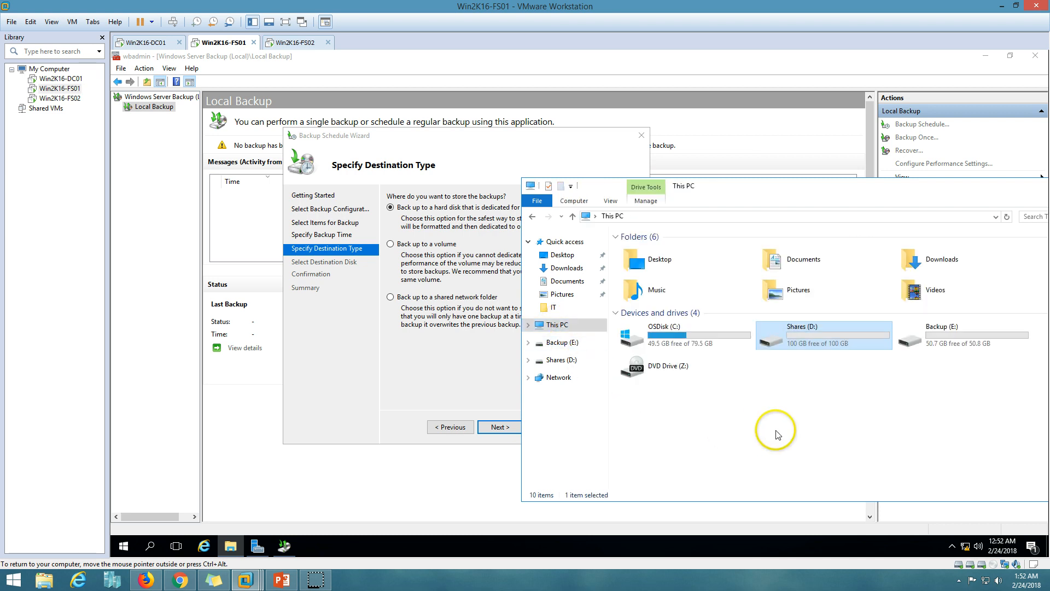
{"action": "left_click", "coordinate": [936, 350]}
{"action": "left_click", "coordinate": [230, 546]}
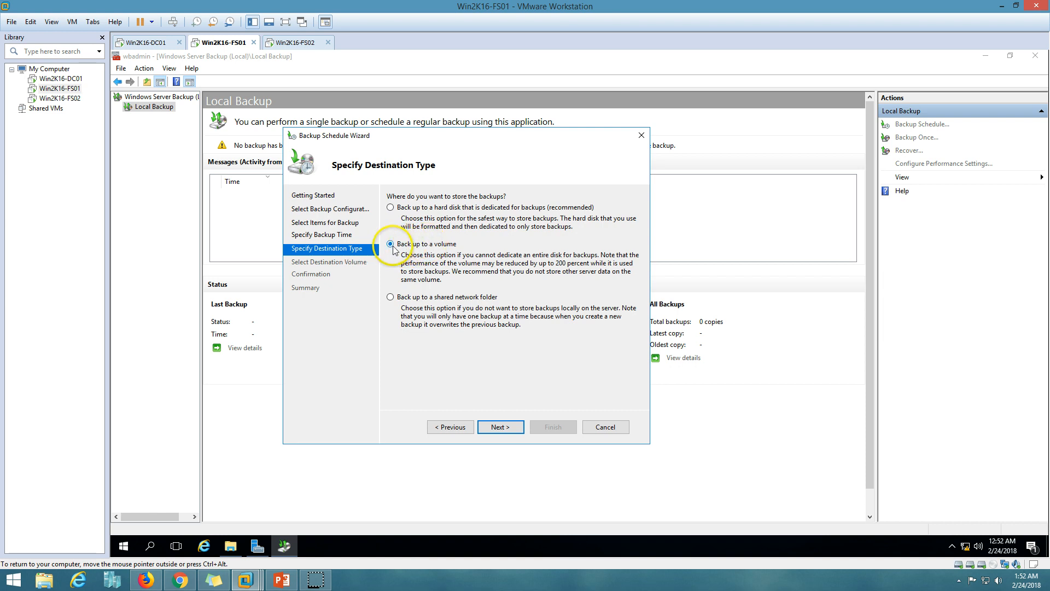
- Choose to back up to a hard disk dedicated for backups, and continue to the destination disk selection
{"action": "left_click", "coordinate": [389, 207]}
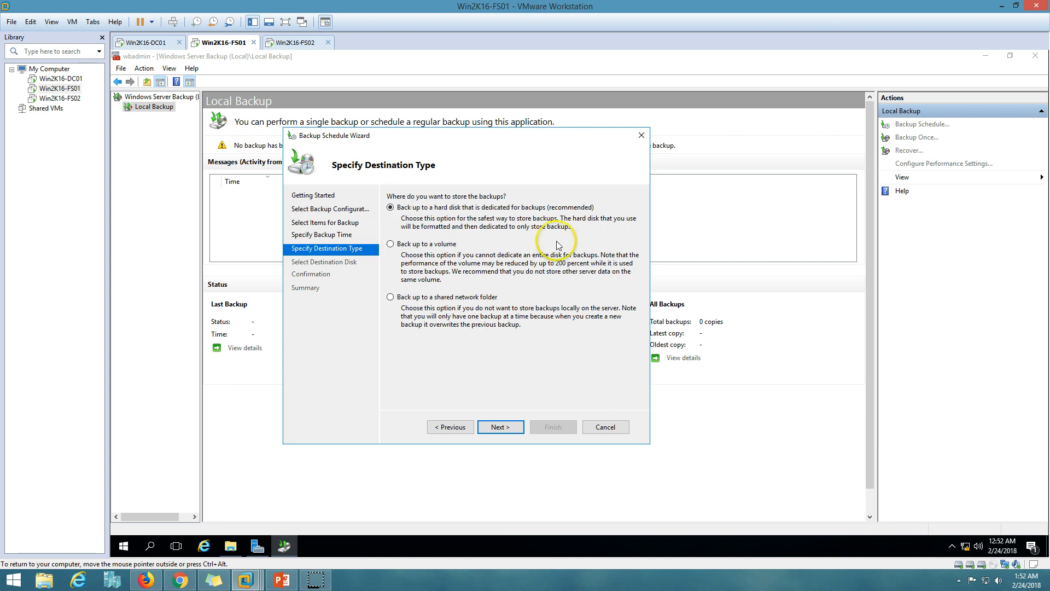
{"action": "left_click", "coordinate": [470, 296]}
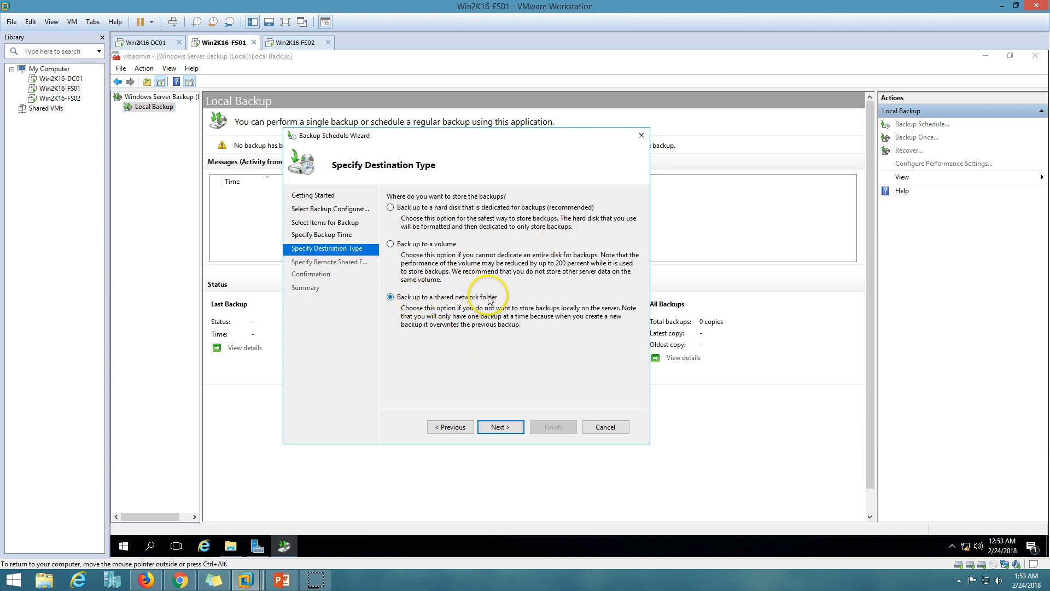
{"action": "left_click", "coordinate": [416, 207]}
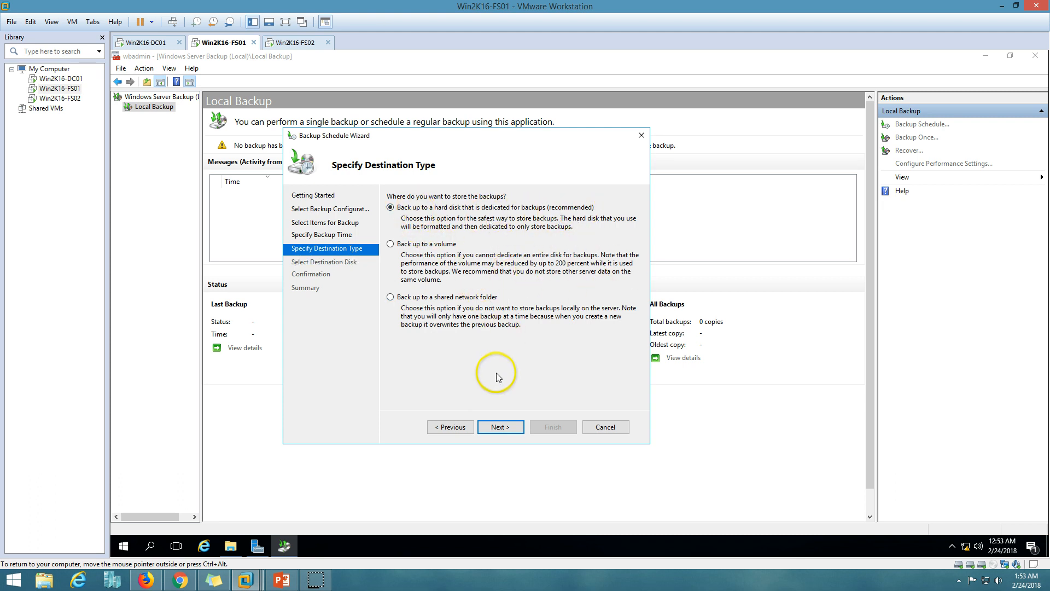
{"action": "left_click", "coordinate": [506, 428]}
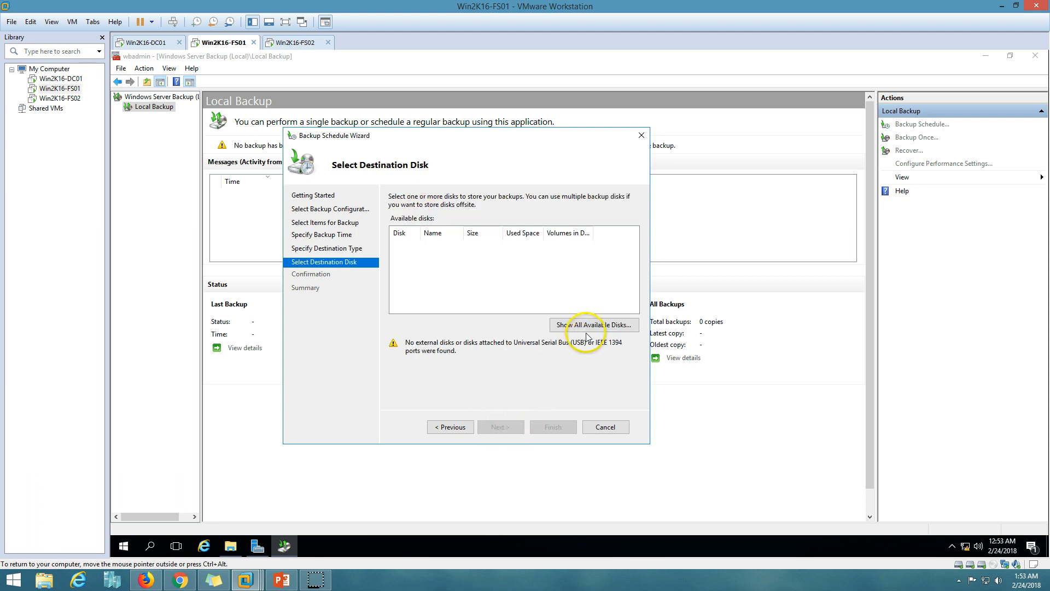
- Show disk 2 with volume E:\ among the available disks, select it as the backup destination, and proceed
{"action": "left_click", "coordinate": [572, 324]}
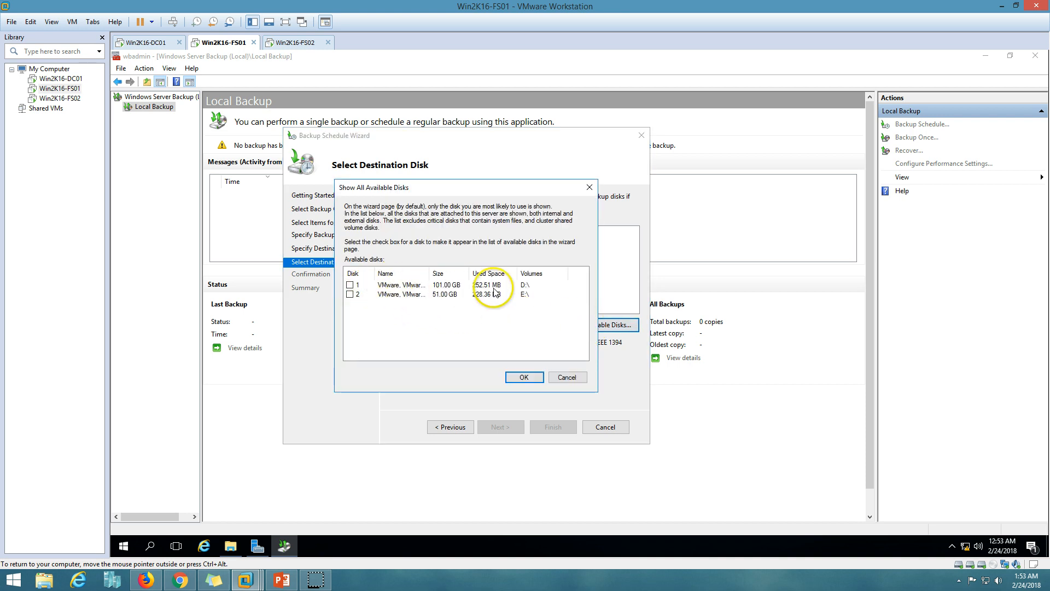
{"action": "left_click", "coordinate": [350, 294]}
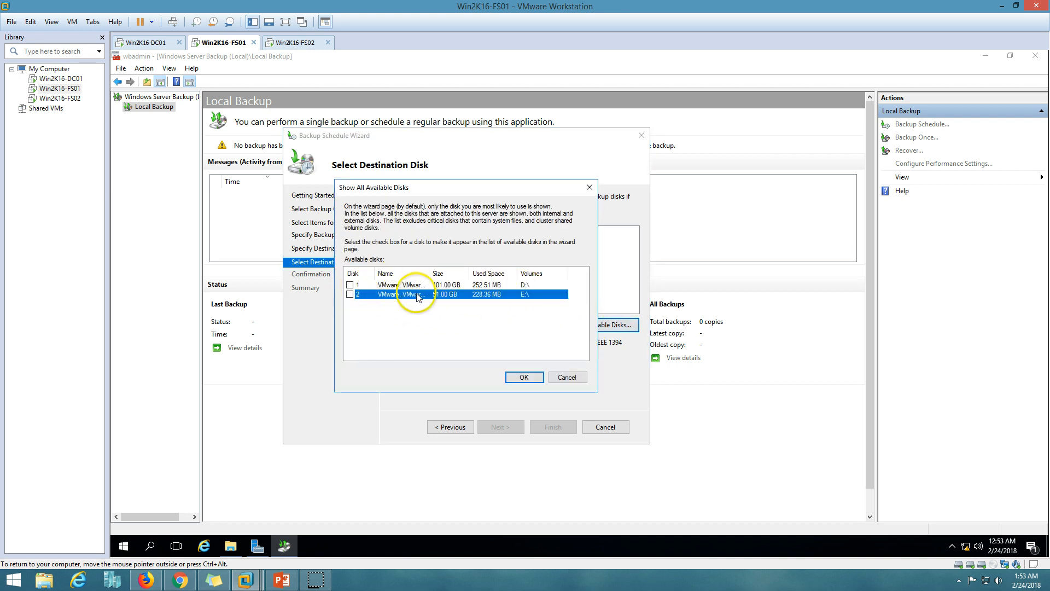
{"action": "left_click", "coordinate": [524, 378]}
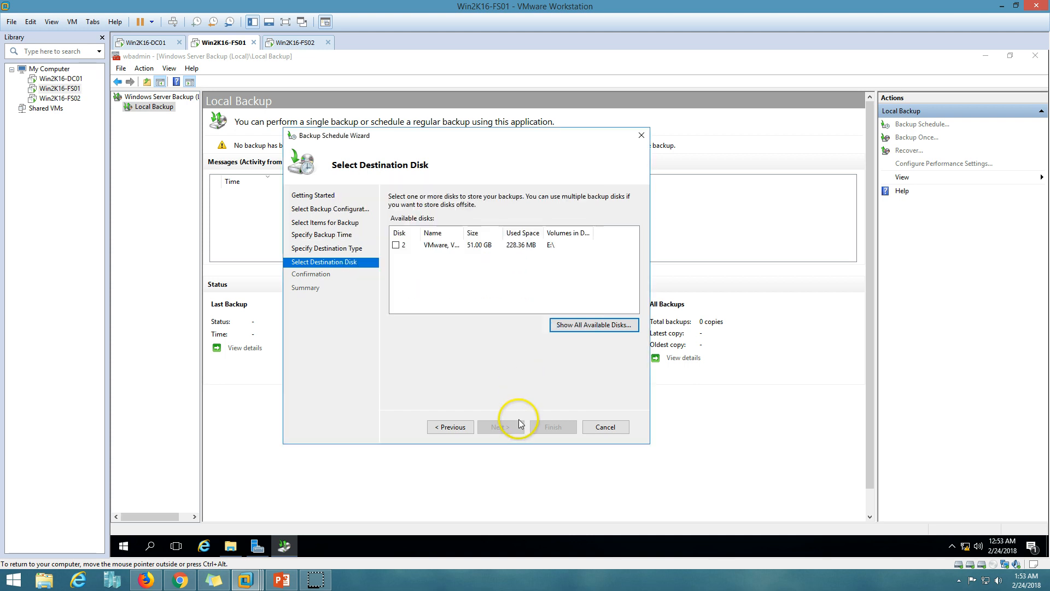
{"action": "left_click", "coordinate": [395, 245]}
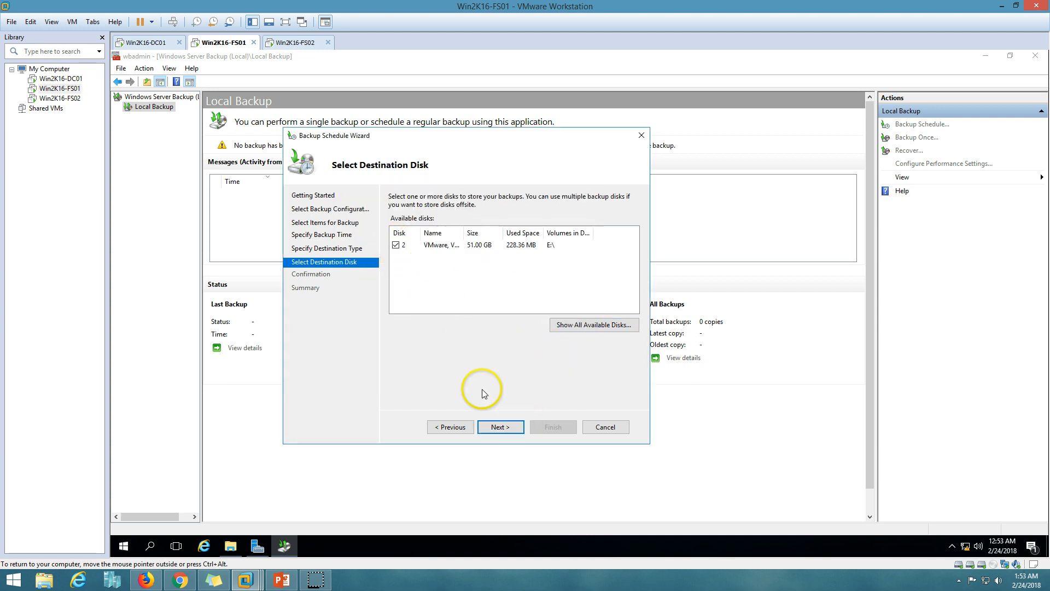
{"action": "left_click", "coordinate": [505, 423]}
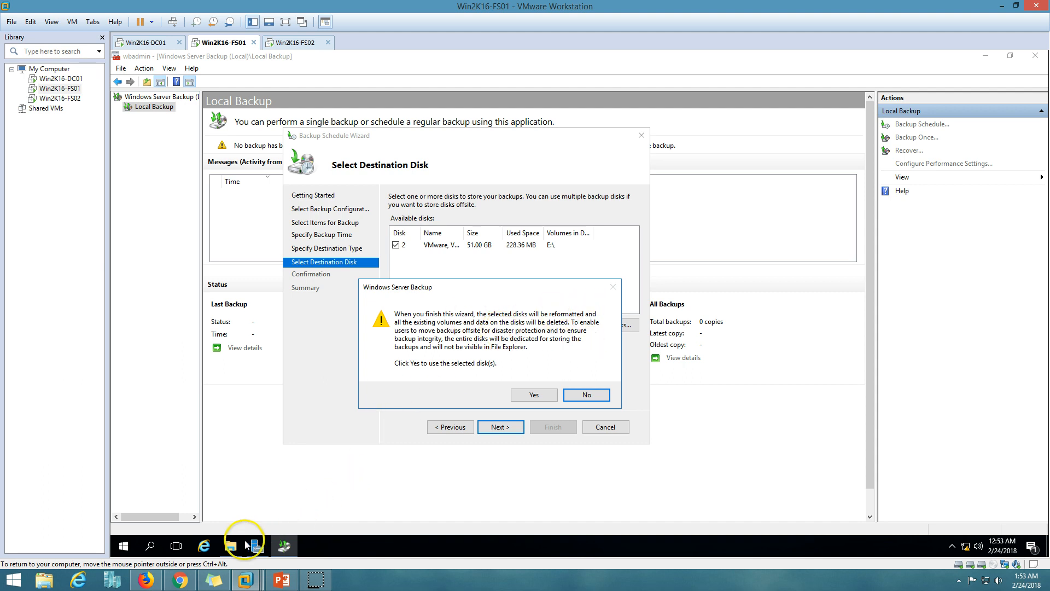
- Check the Backup (E:) drive in File Explorer, and accept reformatting the selected disk for dedicated backup storage
{"action": "left_click", "coordinate": [230, 546]}
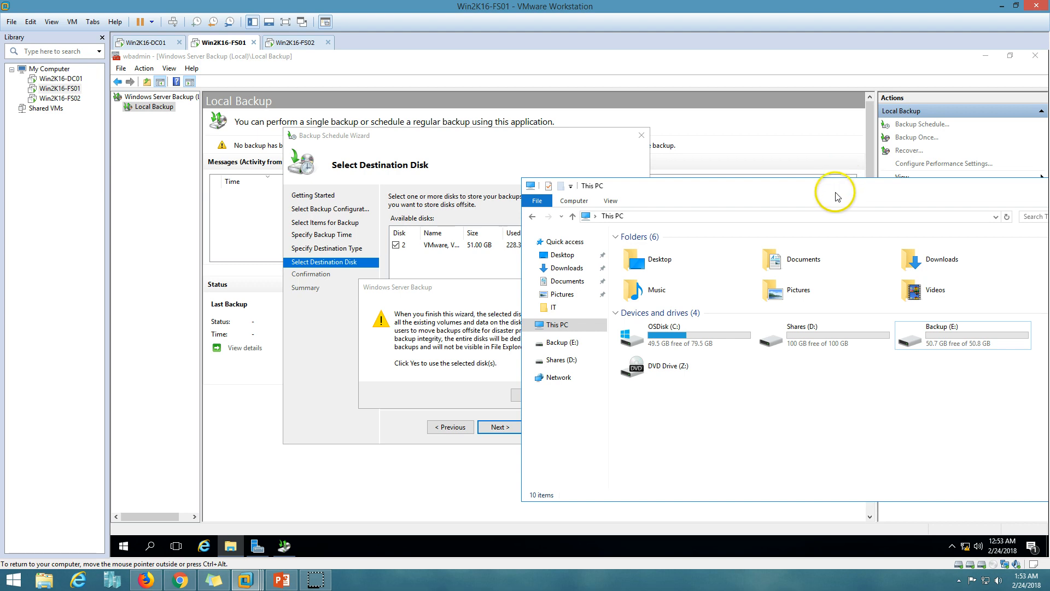
{"action": "left_click_drag", "start_coordinate": [829, 192], "coordinate": [674, 142]}
{"action": "left_click", "coordinate": [766, 279]}
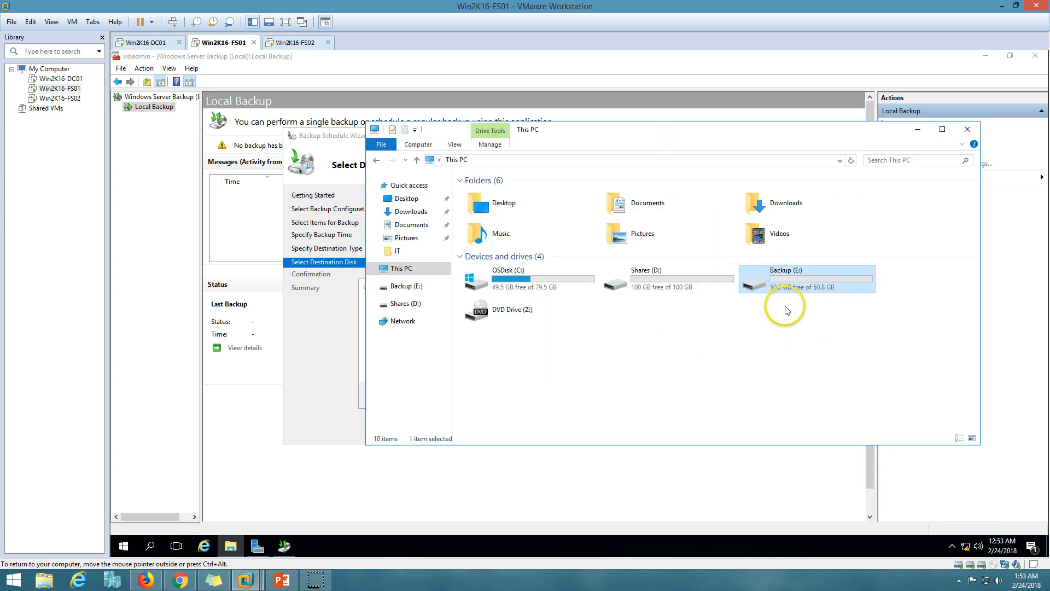
{"action": "left_click", "coordinate": [240, 539]}
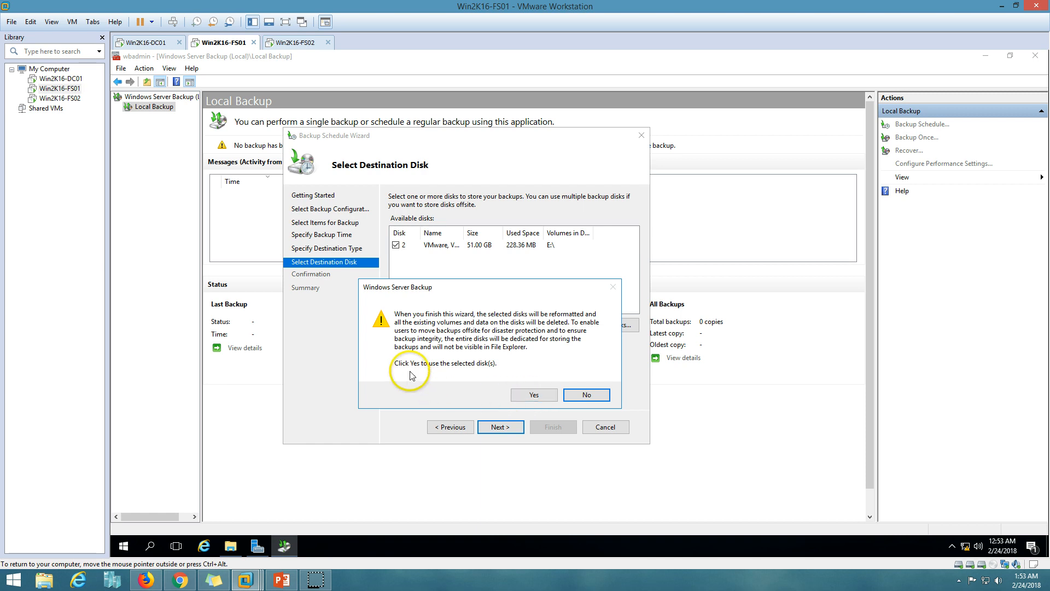
{"action": "left_click", "coordinate": [531, 390]}
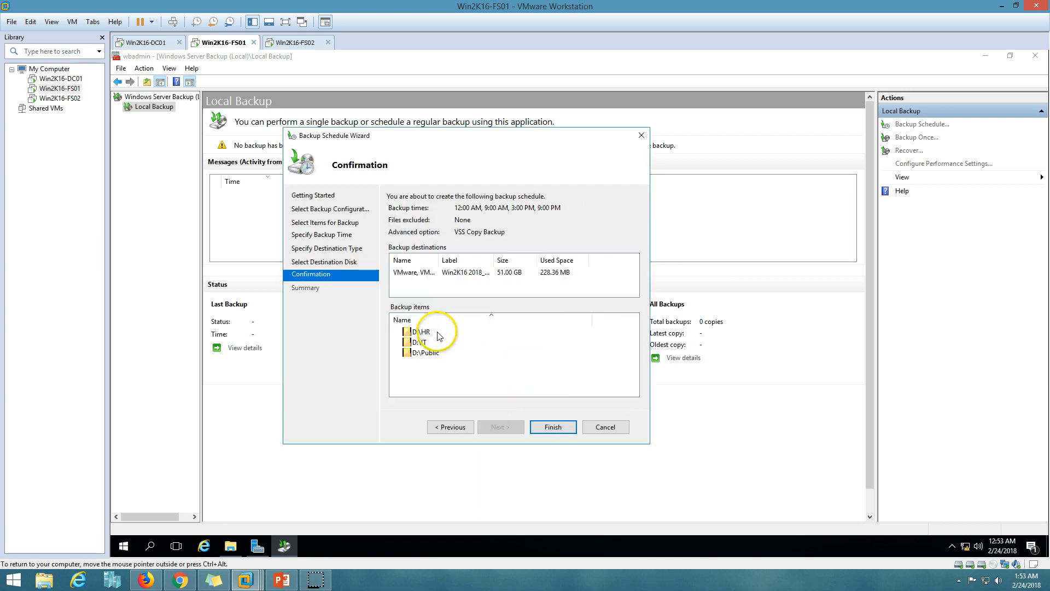
- Review the backup destination and the D:\HR, D:\IT and D:\Public items, and create the backup schedule
{"action": "left_click", "coordinate": [432, 331]}
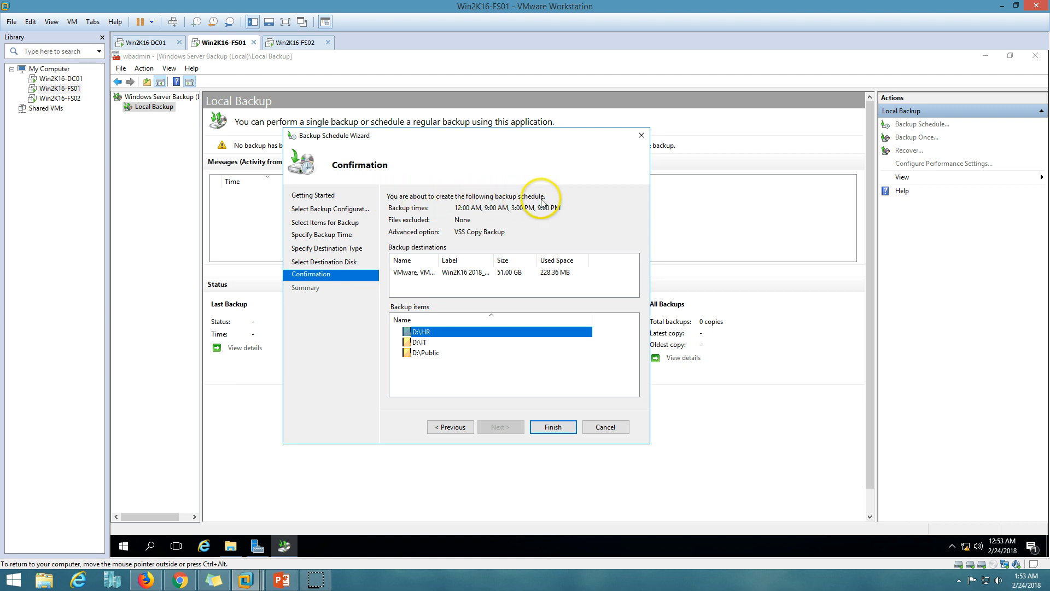
{"action": "left_click", "coordinate": [461, 272]}
{"action": "left_click", "coordinate": [426, 332]}
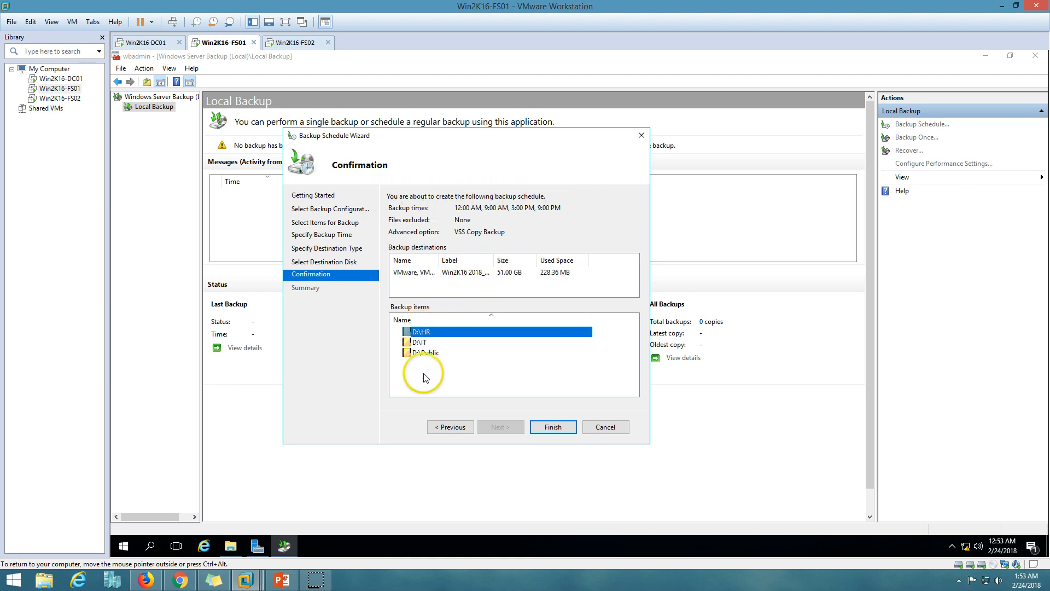
{"action": "left_click", "coordinate": [430, 342]}
{"action": "left_click", "coordinate": [438, 273]}
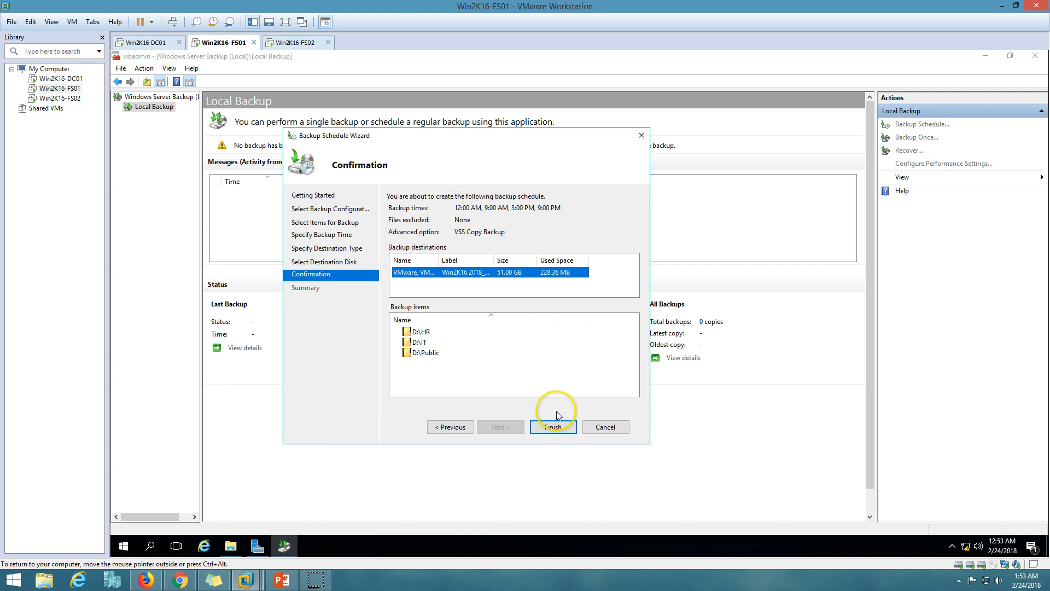
{"action": "left_click", "coordinate": [556, 427]}
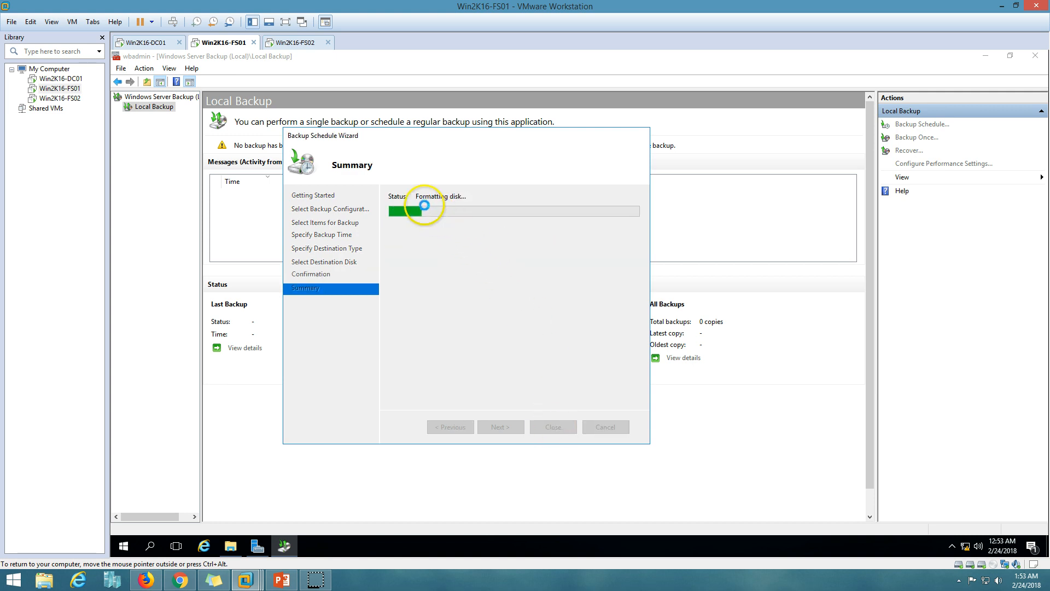
- Check the drives under This PC in File Explorer, and open Disk Management in a maximized window
{"action": "left_click", "coordinate": [230, 546]}
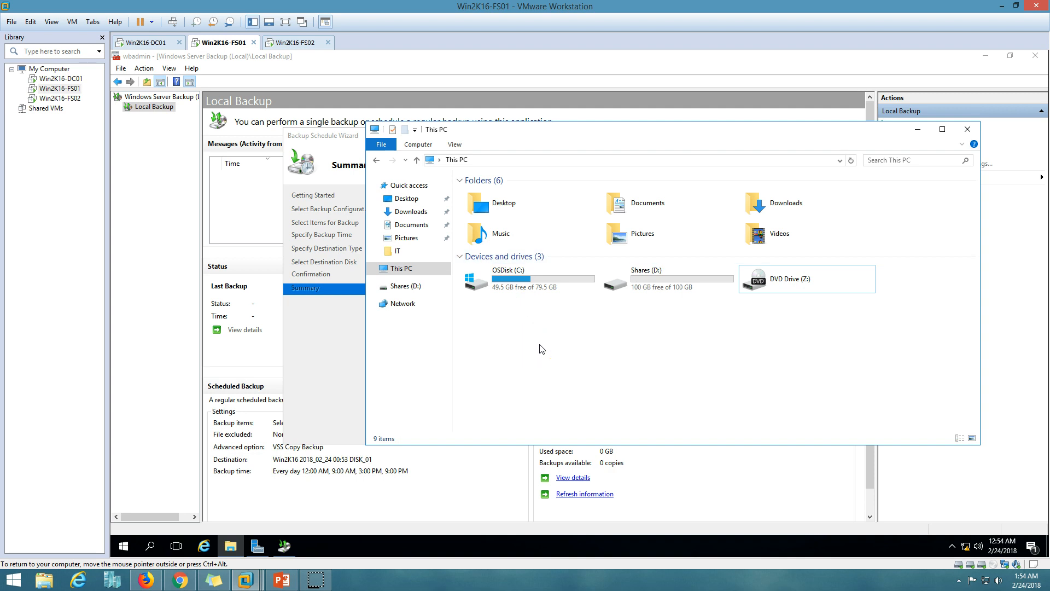
{"action": "left_click", "coordinate": [230, 545]}
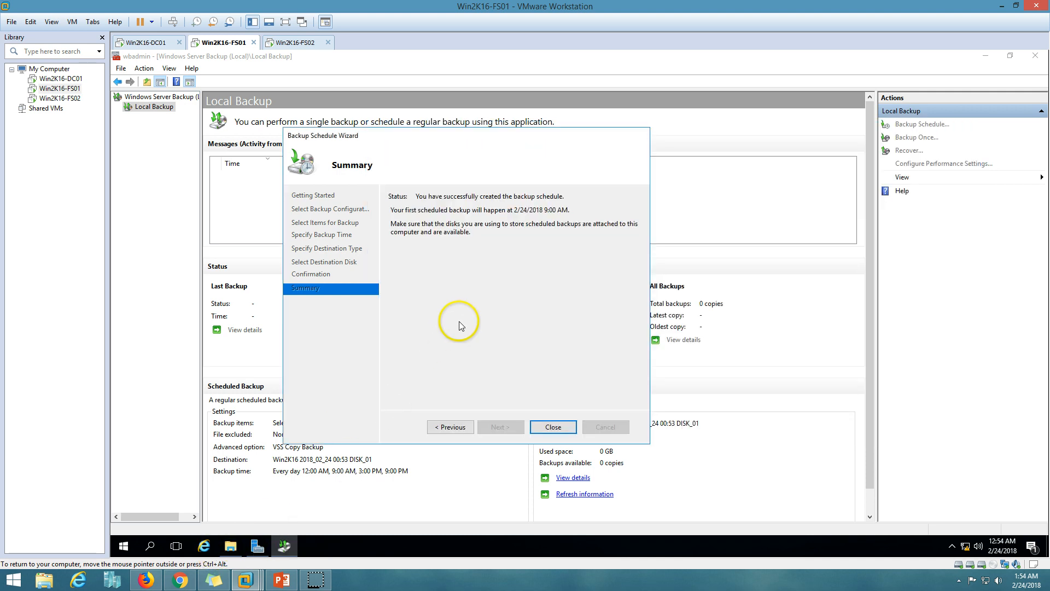
{"action": "right_click", "coordinate": [124, 546]}
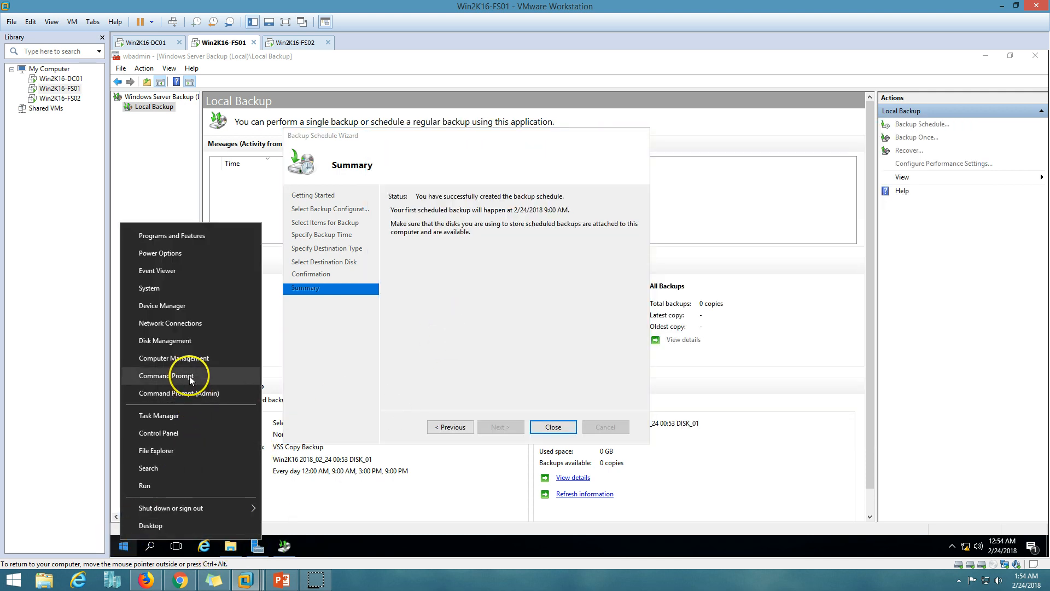
{"action": "left_click", "coordinate": [186, 340]}
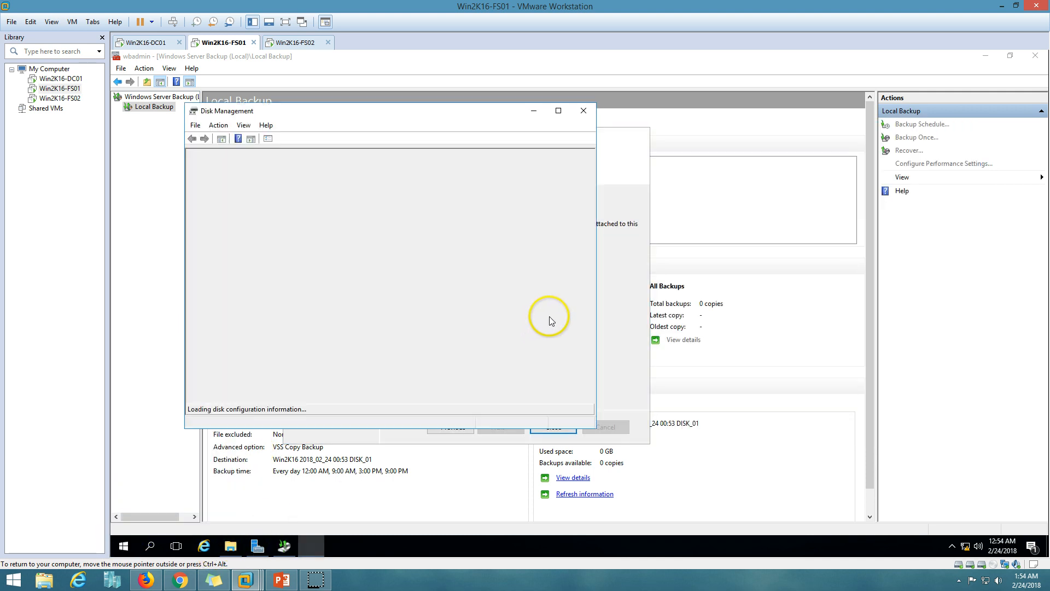
{"action": "double_click", "coordinate": [510, 110]}
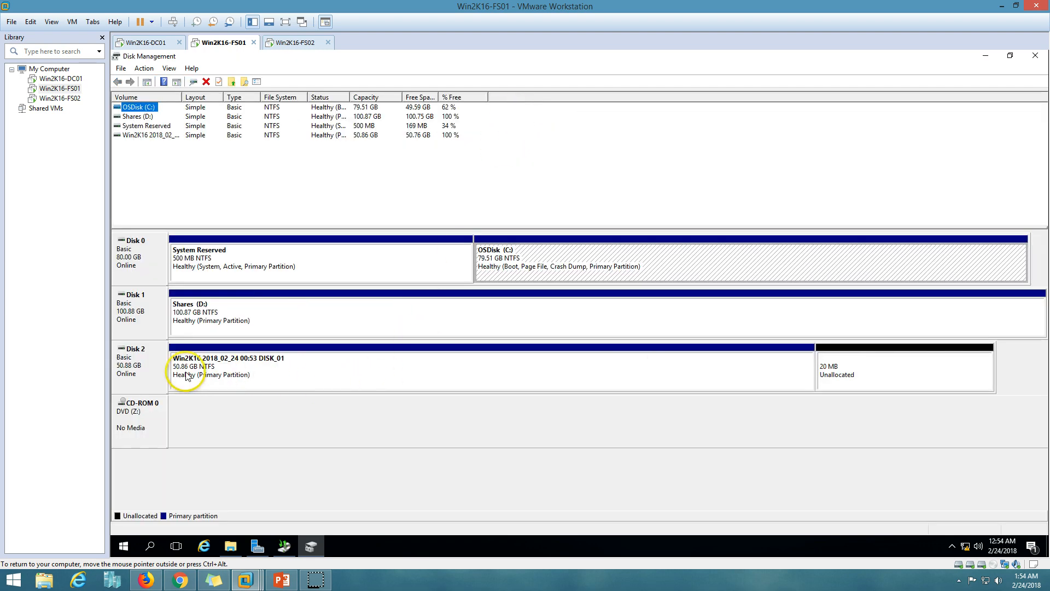
- Inspect the drive letter and path settings of Disk 2's backup volume without changing them, and return to Windows Server Backup
{"action": "left_click", "coordinate": [254, 376]}
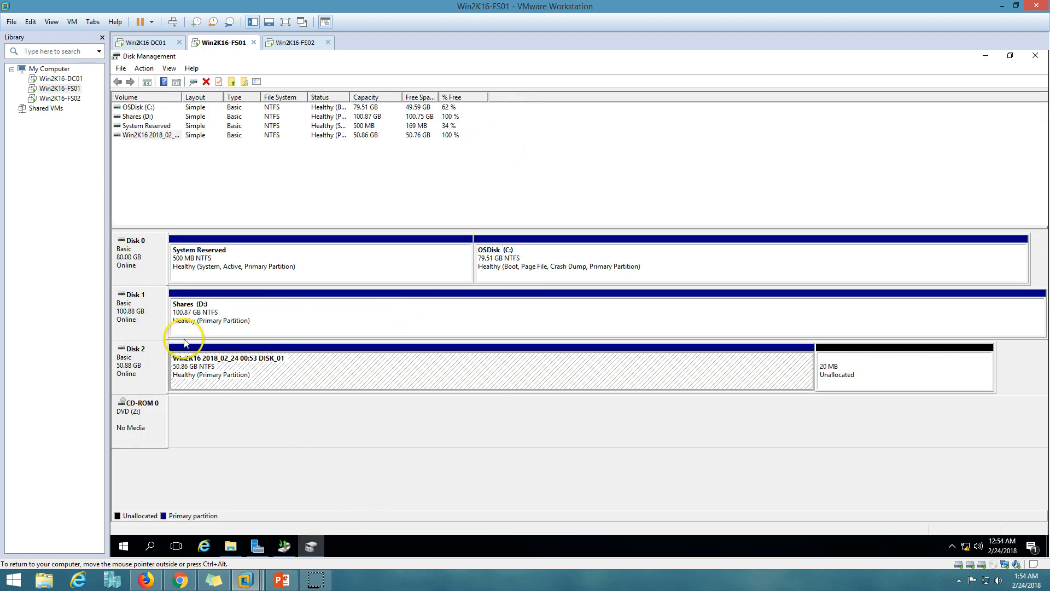
{"action": "right_click", "coordinate": [335, 365]}
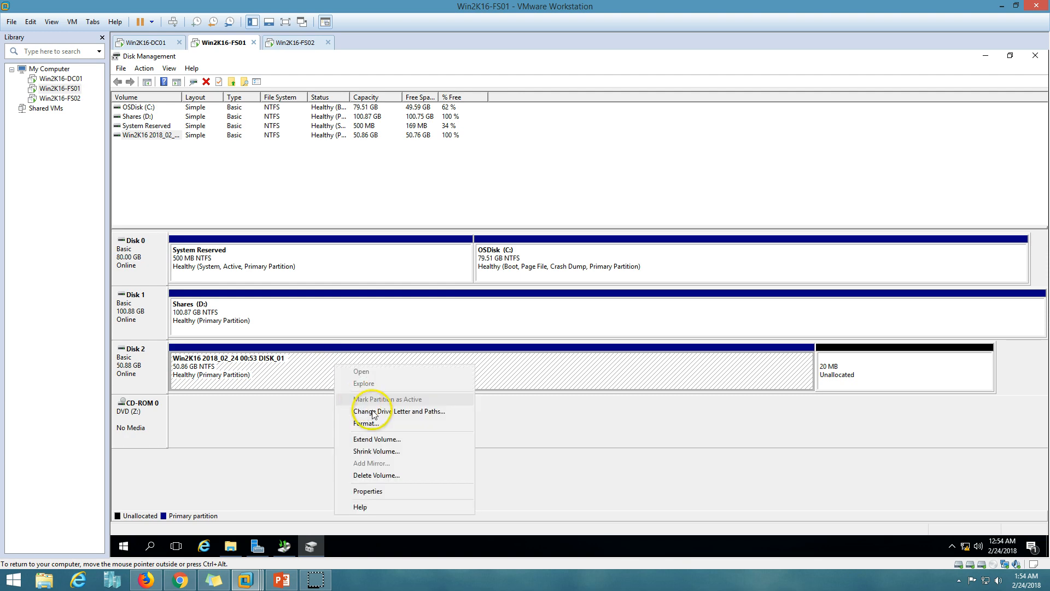
{"action": "left_click", "coordinate": [398, 411]}
{"action": "left_click", "coordinate": [655, 348]}
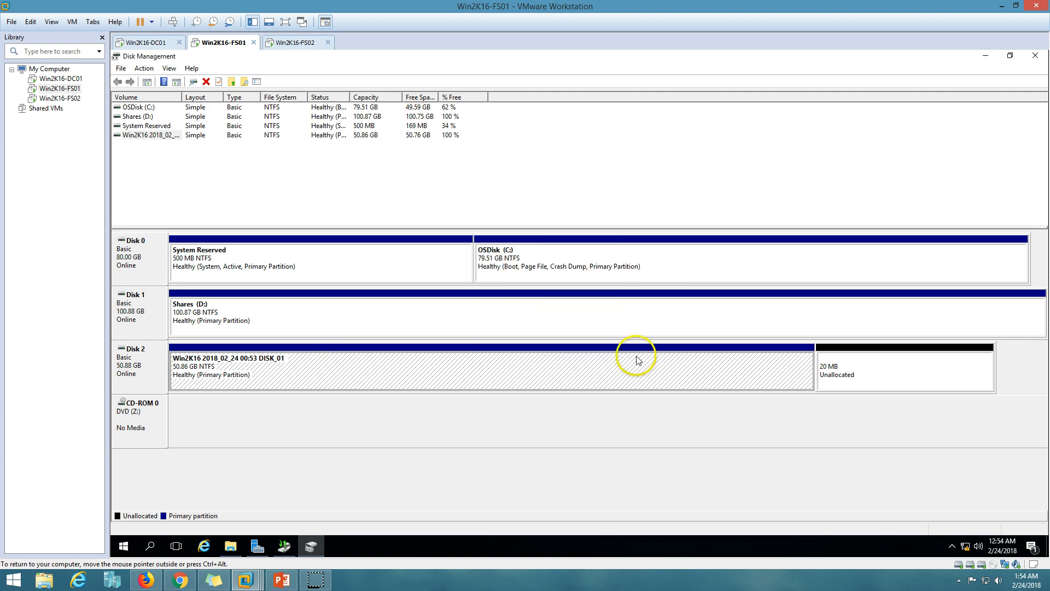
{"action": "left_click", "coordinate": [317, 543]}
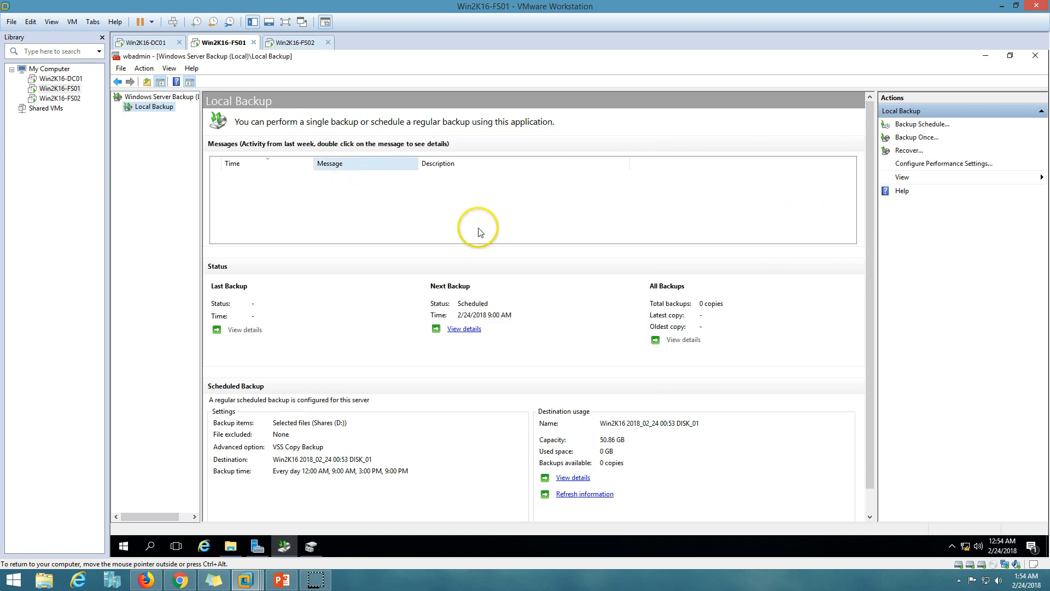
- Run a one-time backup using the scheduled backup options, and close the wizard after checking the Shares (D:) data transferred
{"action": "left_click", "coordinate": [924, 138]}
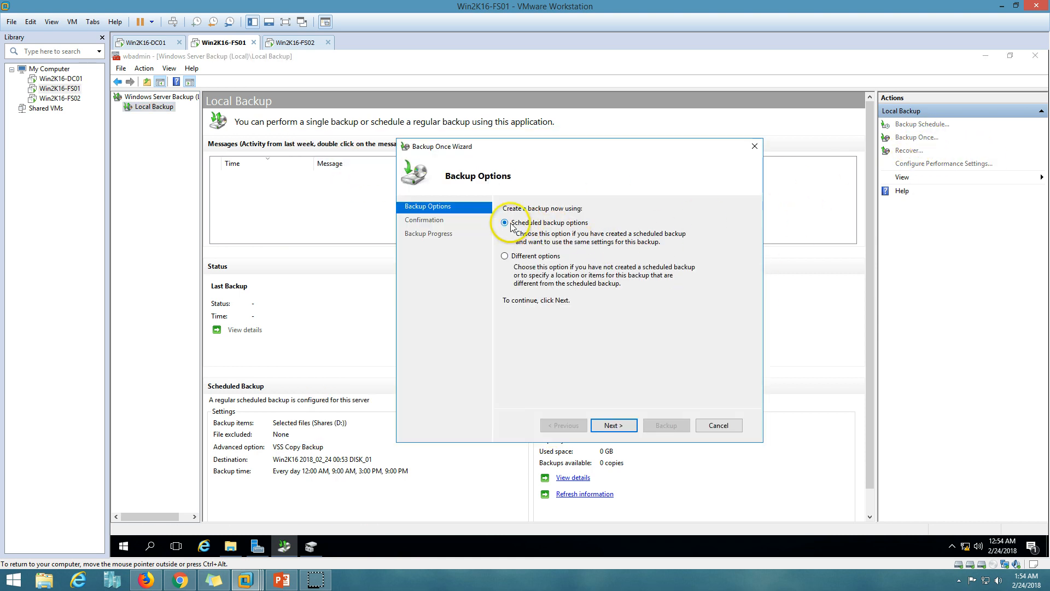
{"action": "left_click", "coordinate": [614, 426]}
{"action": "left_click", "coordinate": [668, 426]}
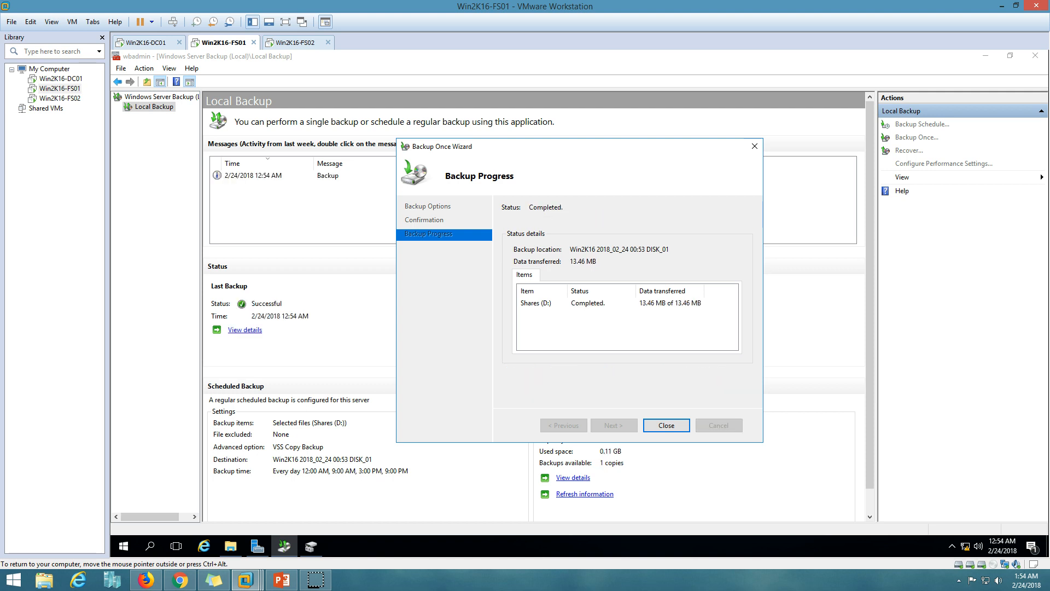
{"action": "left_click", "coordinate": [656, 303]}
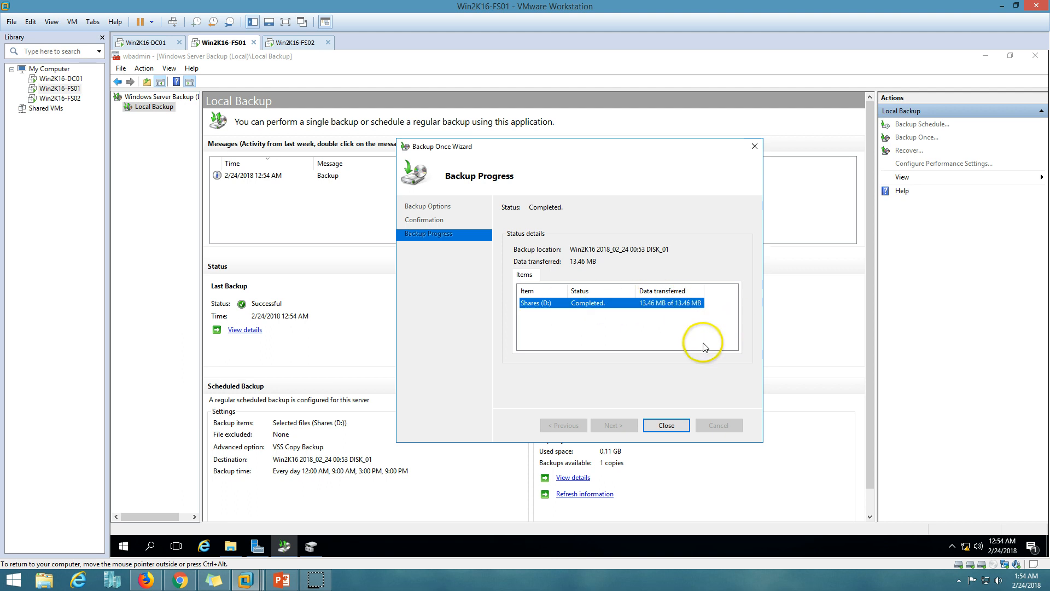
{"action": "left_click", "coordinate": [666, 426]}
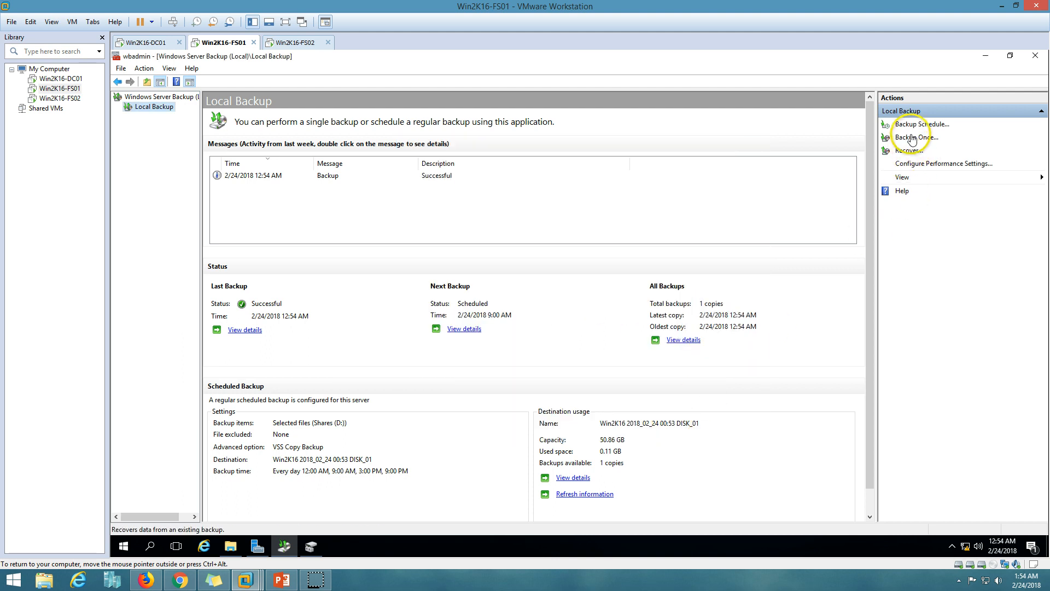
- Run a second one-time backup with the scheduled backup options, check the data transferred for Shares (D:), and close the wizard
{"action": "left_click", "coordinate": [916, 138]}
{"action": "left_click", "coordinate": [612, 424]}
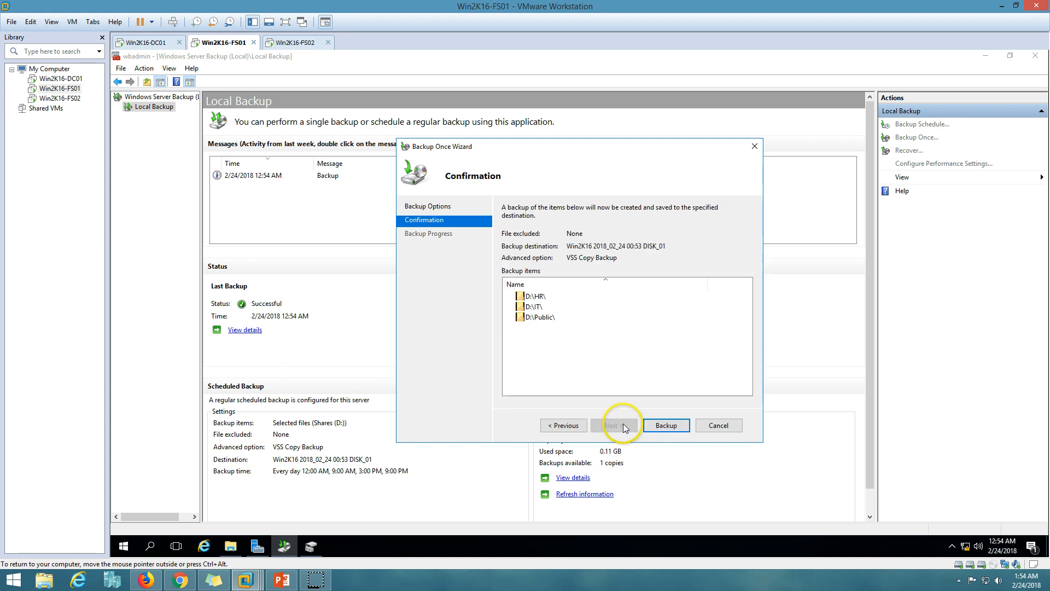
{"action": "left_click", "coordinate": [665, 425]}
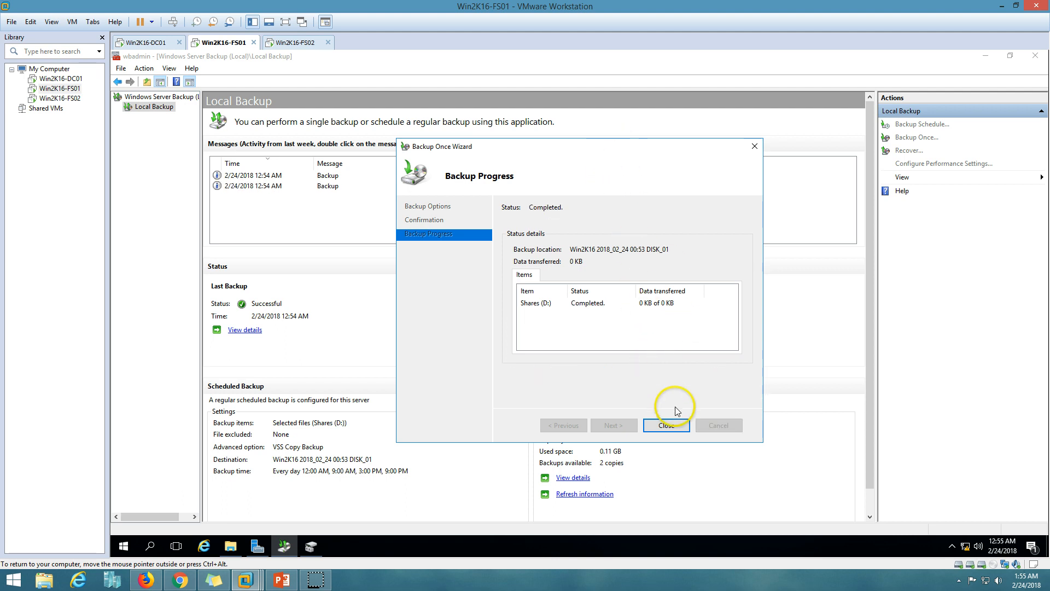
{"action": "left_click", "coordinate": [668, 304]}
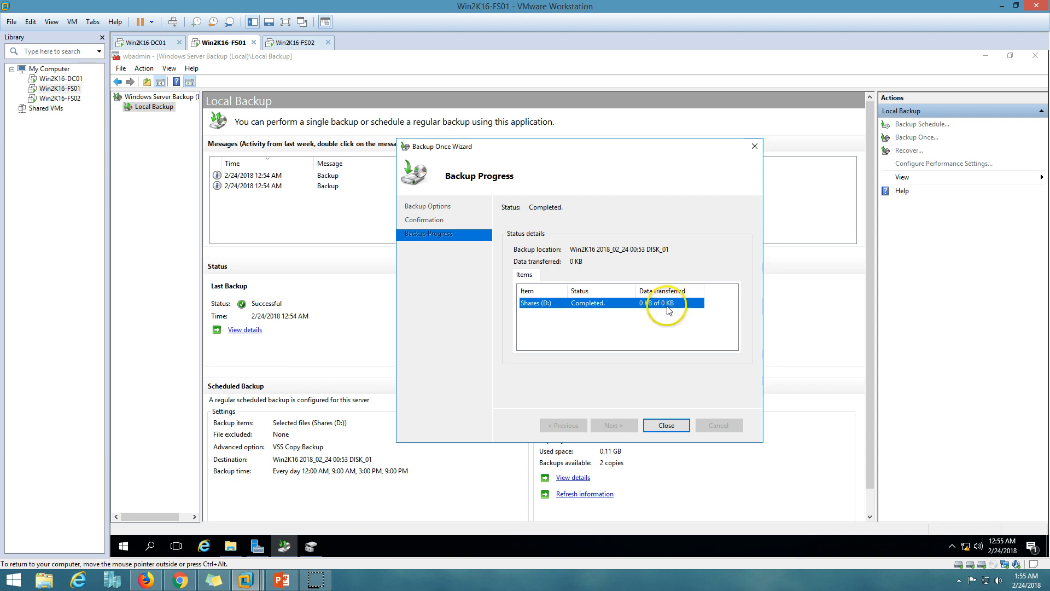
{"action": "left_click", "coordinate": [666, 425]}
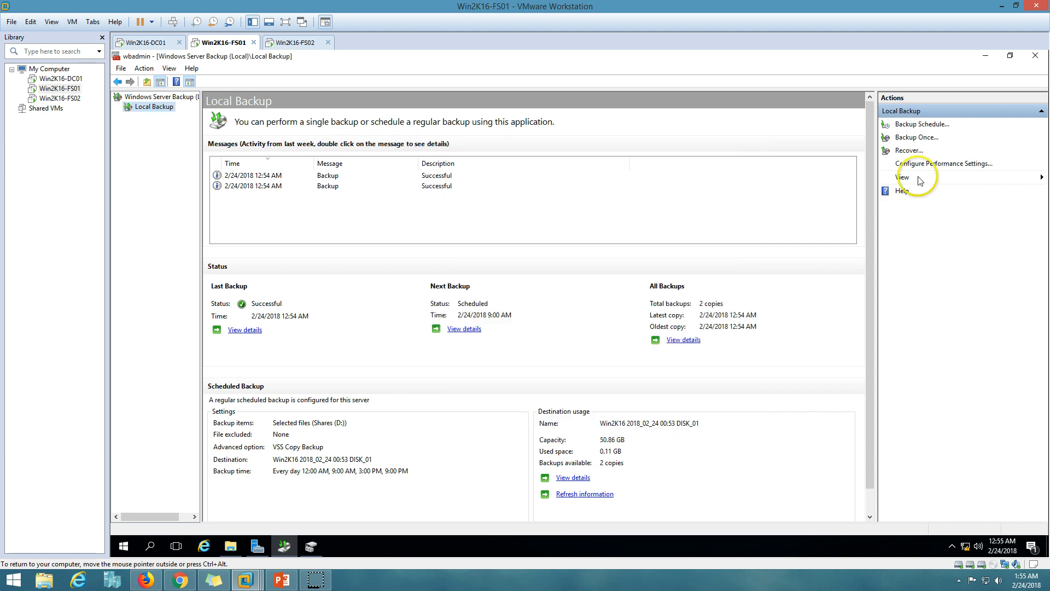
- Run a third one-time backup of the HR, IT and Public folders with the scheduled backup options, and close the progress window
{"action": "left_click", "coordinate": [919, 137]}
{"action": "left_click", "coordinate": [621, 426]}
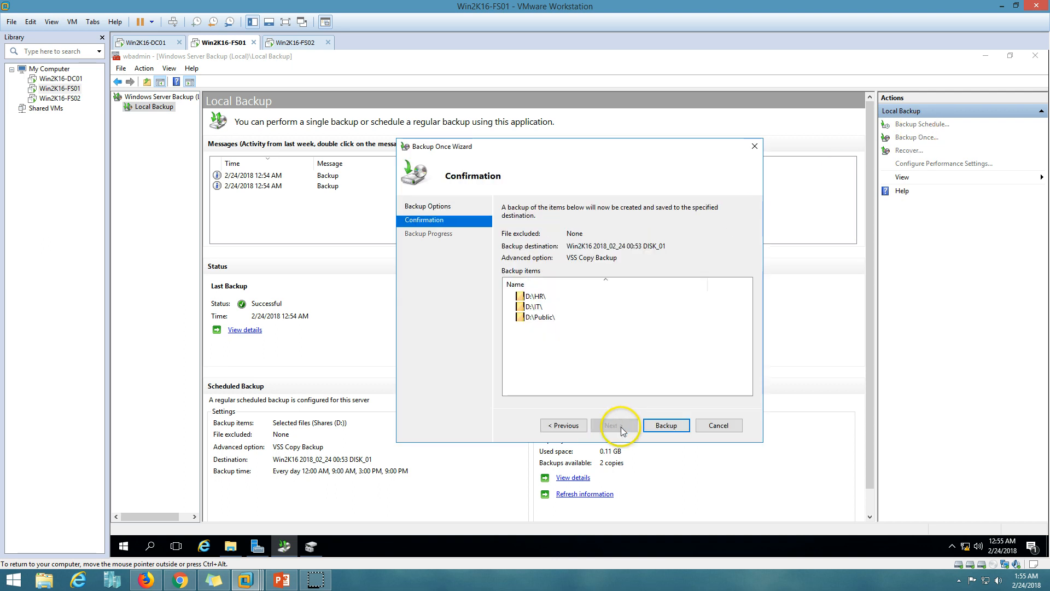
{"action": "left_click", "coordinate": [666, 425]}
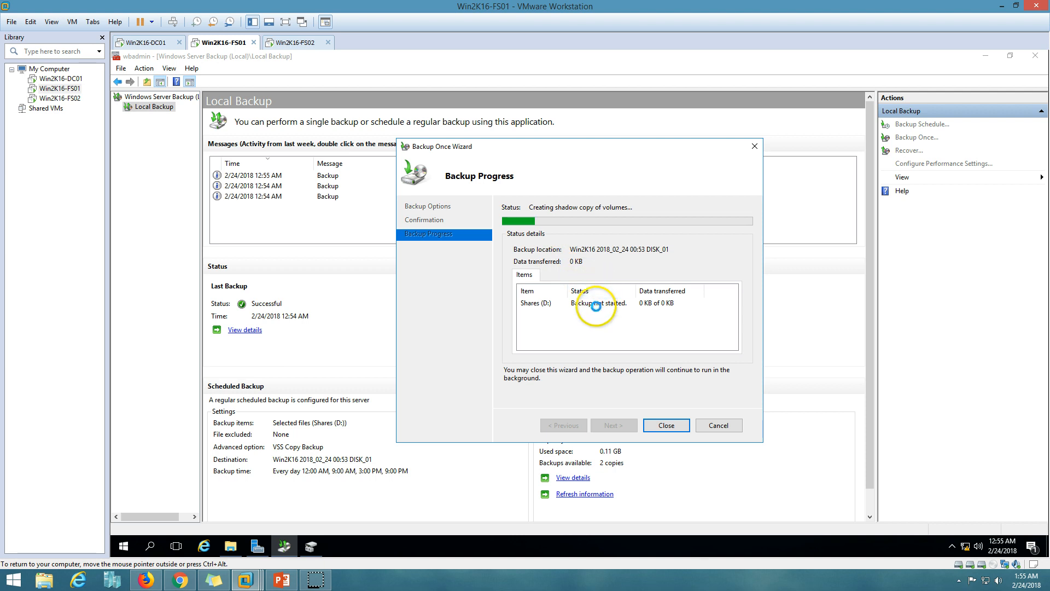
{"action": "left_click", "coordinate": [597, 304]}
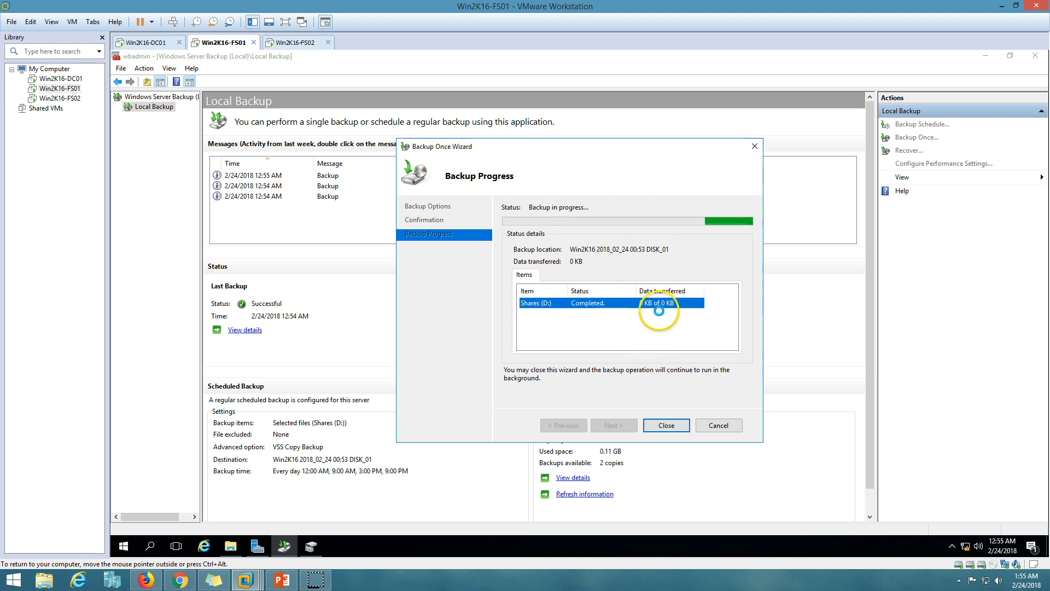
{"action": "left_click", "coordinate": [670, 426]}
- View the contents of the Public folder on Shares (D:) in File Explorer, and go back to the drive
{"action": "left_click", "coordinate": [241, 547]}
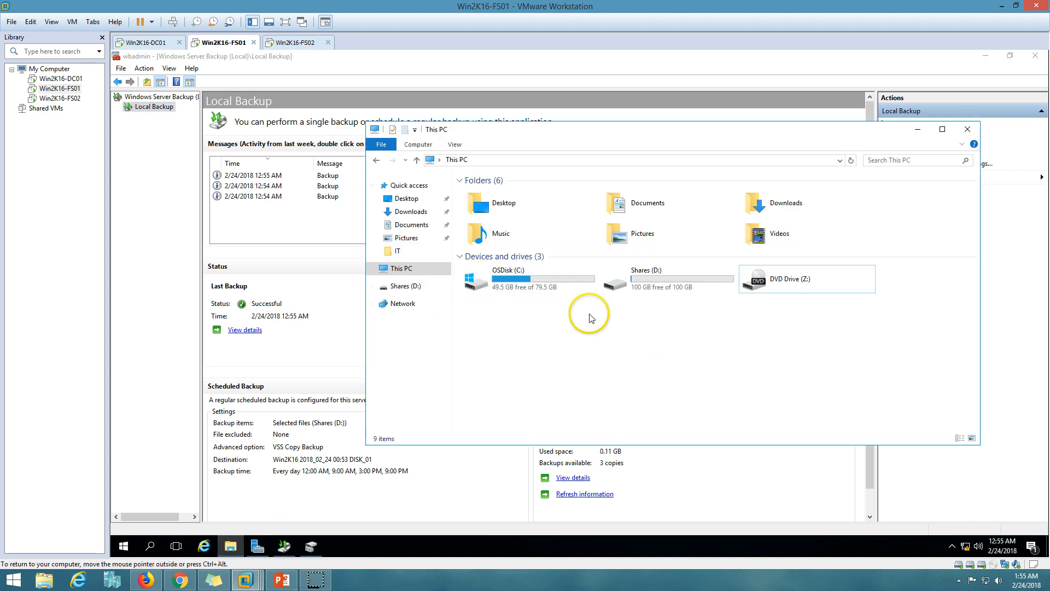
{"action": "double_click", "coordinate": [645, 276]}
{"action": "double_click", "coordinate": [483, 215]}
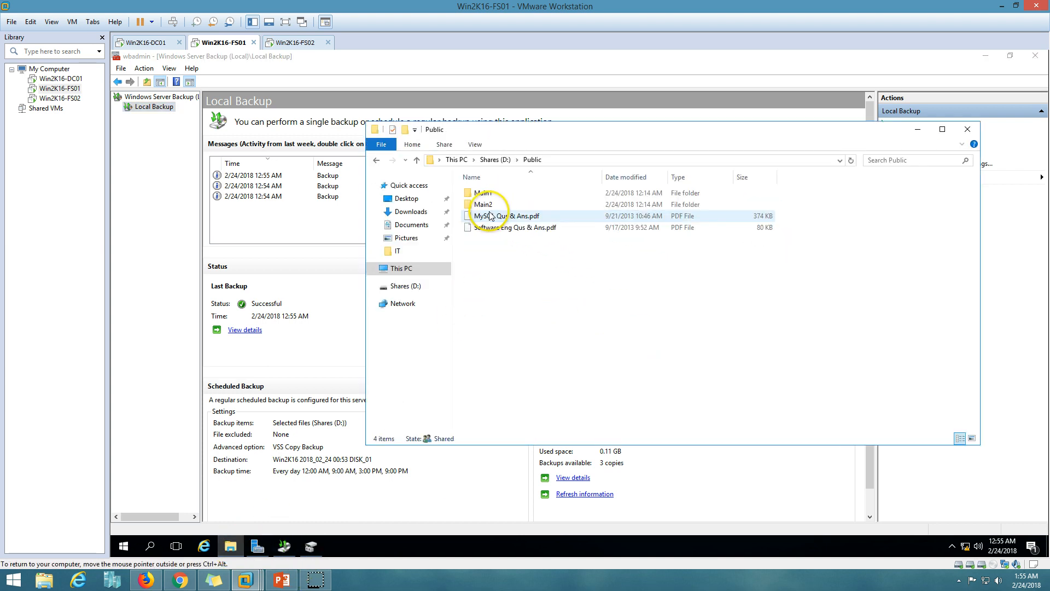
{"action": "left_click", "coordinate": [376, 160]}
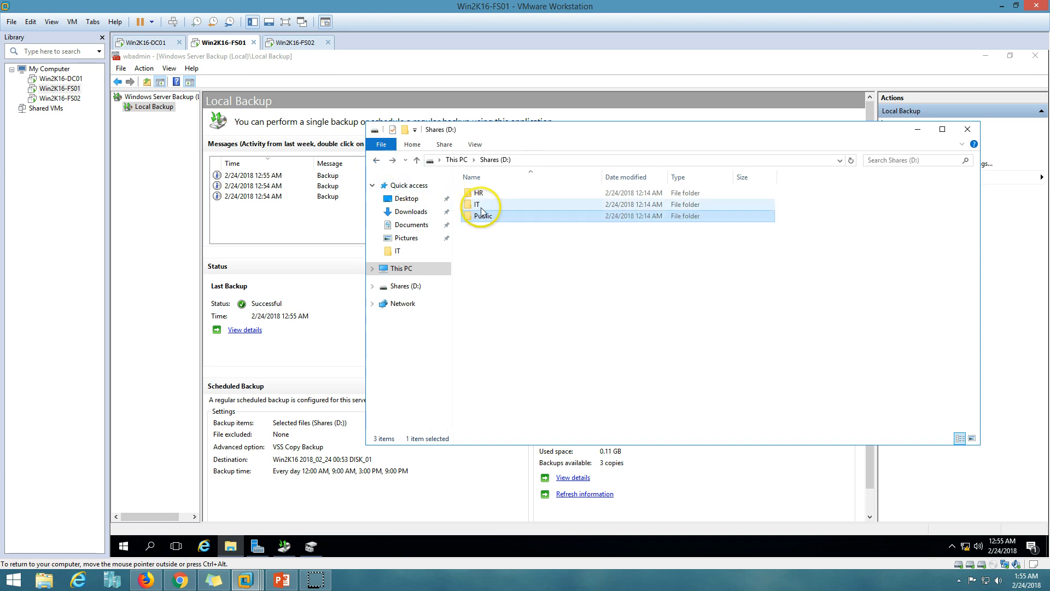
- Copy everything in the IT folder into the Public folder, resolve the file name conflicts, and return to Shares (D:)
{"action": "double_click", "coordinate": [482, 204]}
{"action": "key", "text": "ctrl+a"}
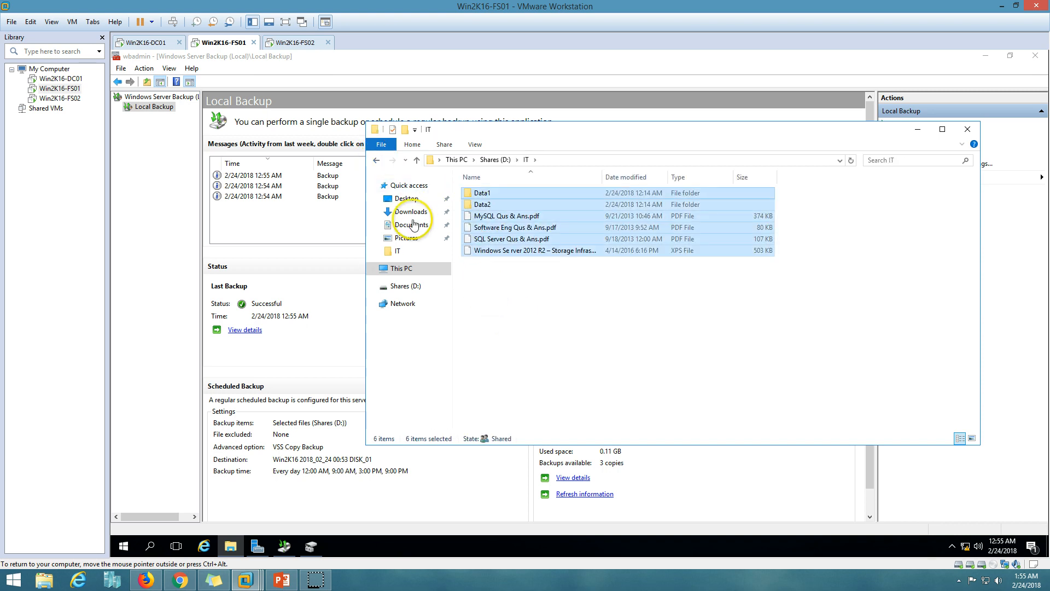
{"action": "left_click", "coordinate": [376, 160]}
{"action": "double_click", "coordinate": [485, 217]}
{"action": "key", "text": "ctrl+v"}
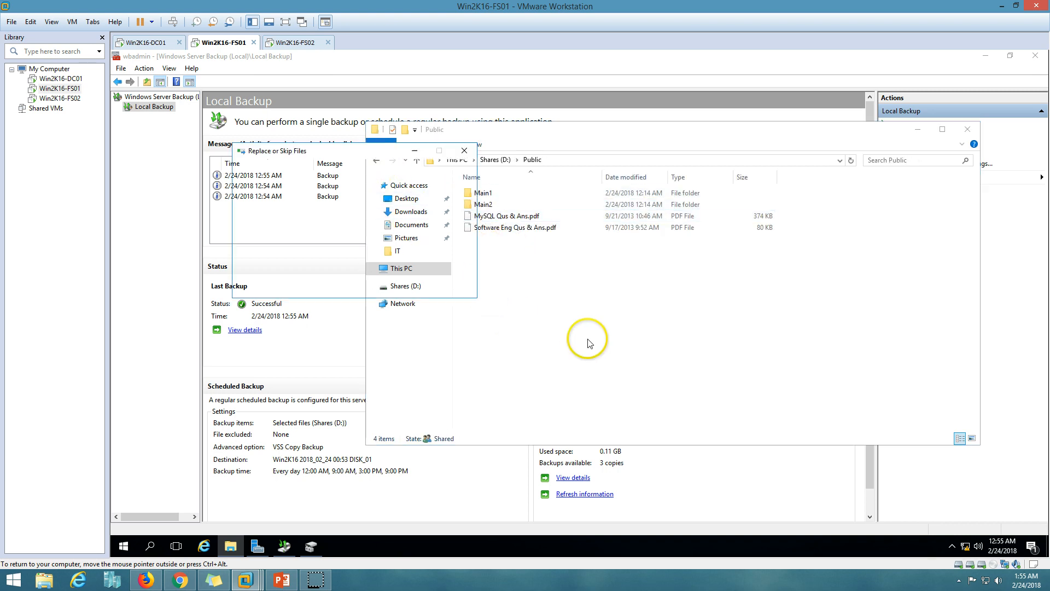
{"action": "left_click", "coordinate": [336, 213]}
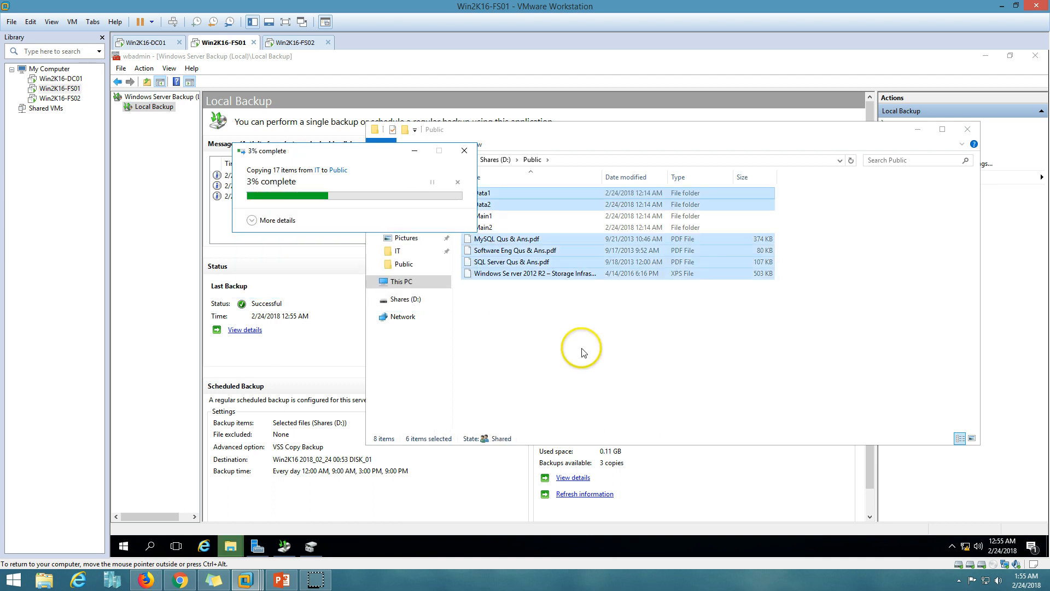
{"action": "left_click", "coordinate": [376, 159]}
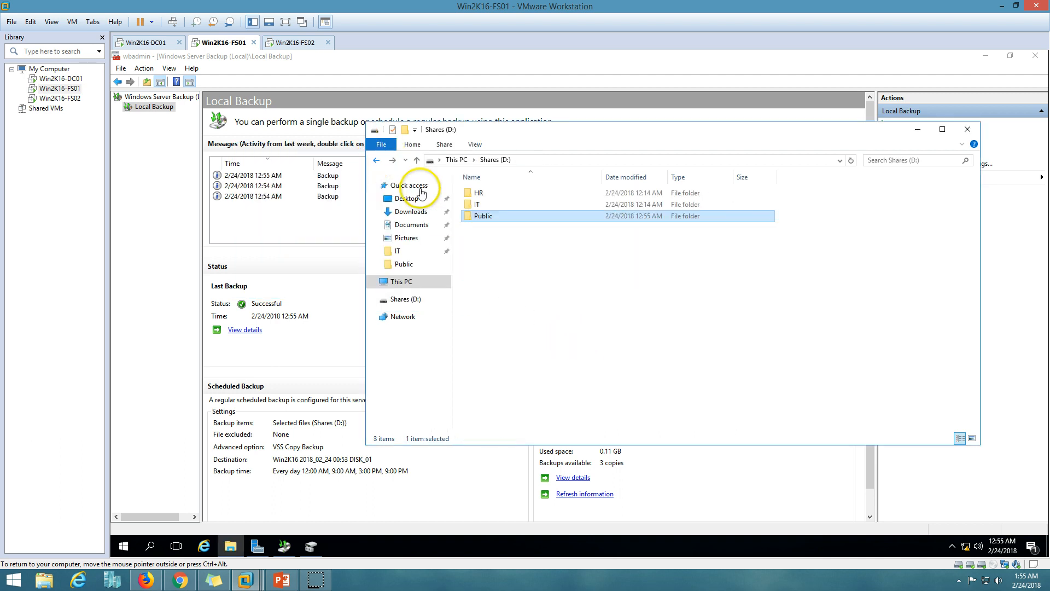
- Copy the HR1 and HR2 folders from the HR folder into the Public folder, and minimize File Explorer
{"action": "double_click", "coordinate": [481, 194]}
{"action": "left_click", "coordinate": [487, 204]}
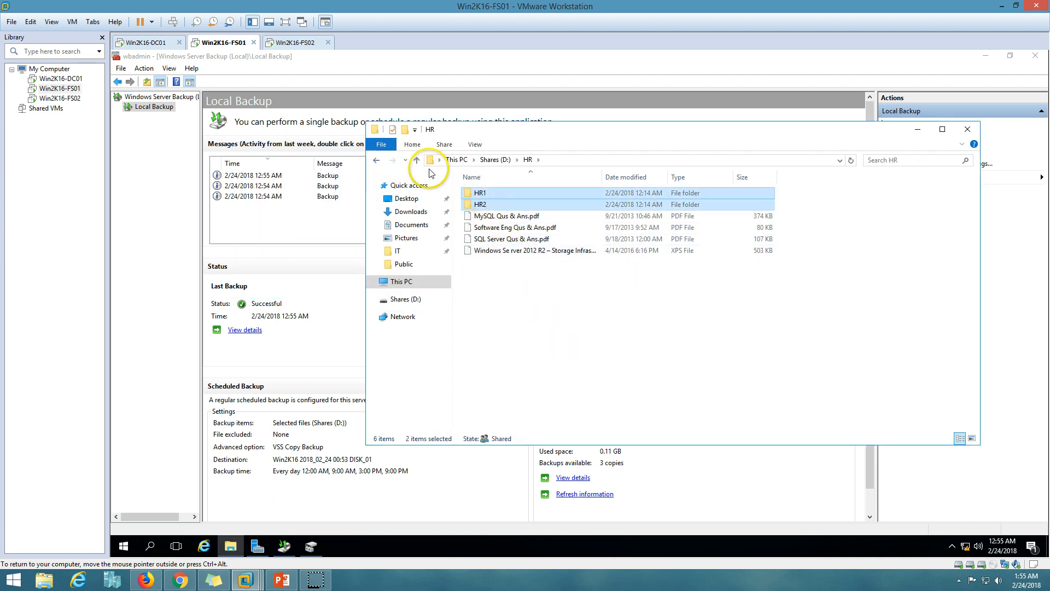
{"action": "left_click", "coordinate": [376, 160]}
{"action": "double_click", "coordinate": [481, 216]}
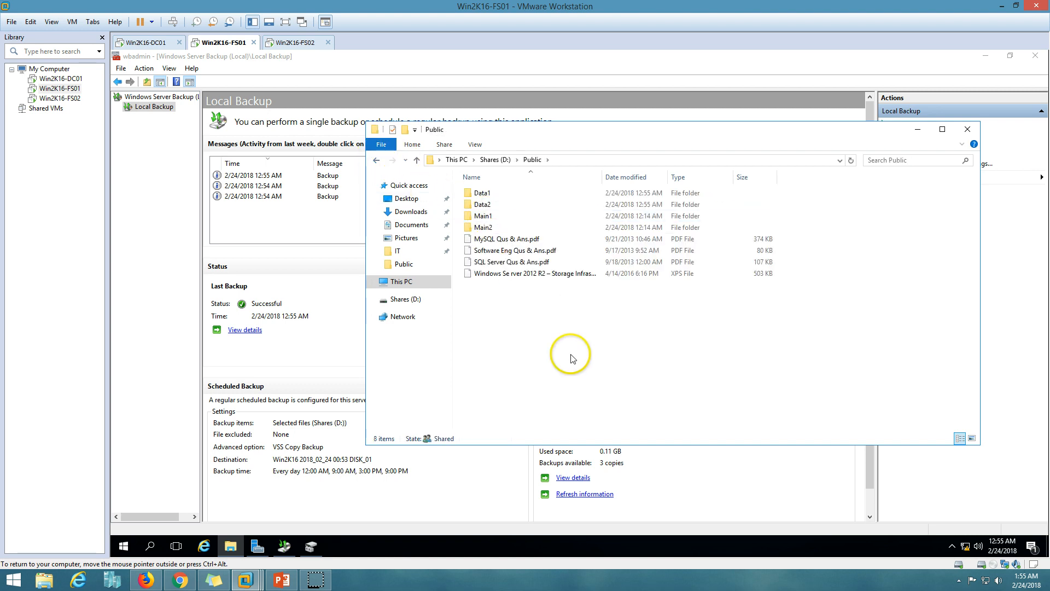
{"action": "key", "text": "ctrl+v"}
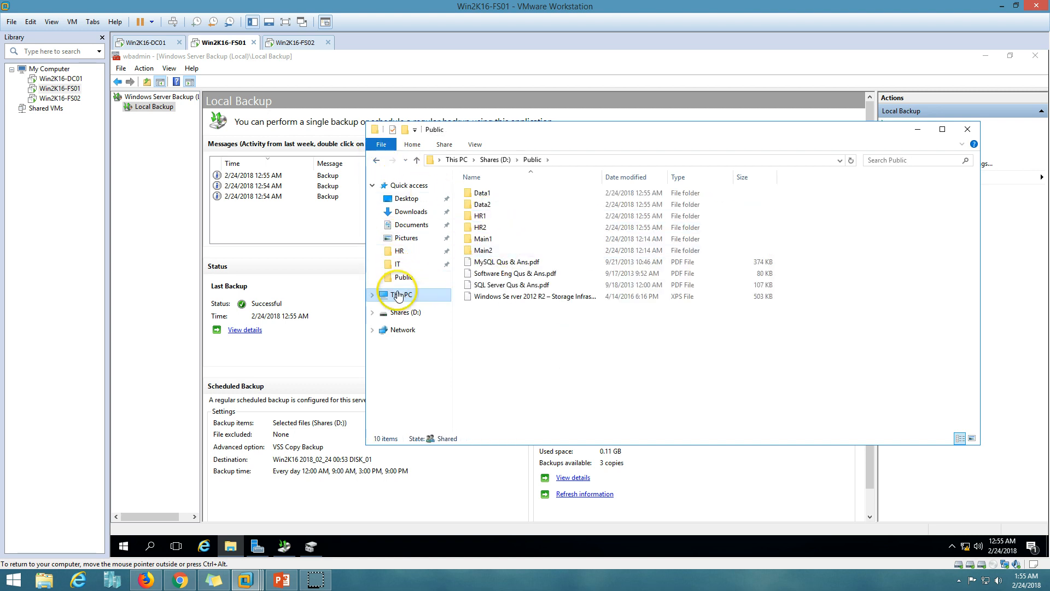
{"action": "left_click", "coordinate": [401, 294]}
{"action": "left_click", "coordinate": [918, 130]}
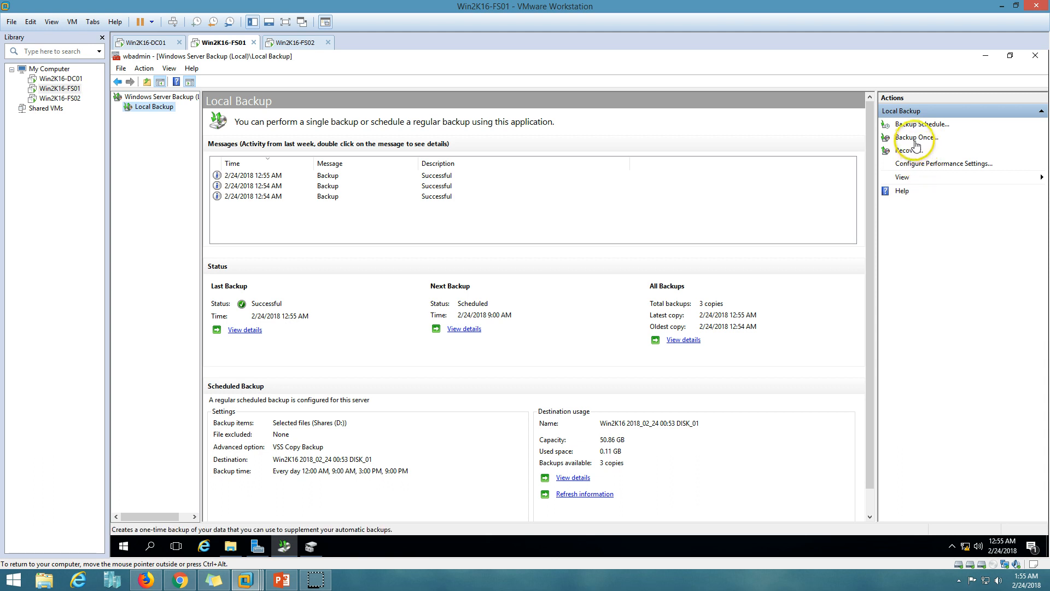
- Run a fourth one-time backup with the scheduled backup options, check the data transferred for Shares (D:), and close the wizard
{"action": "left_click", "coordinate": [915, 140]}
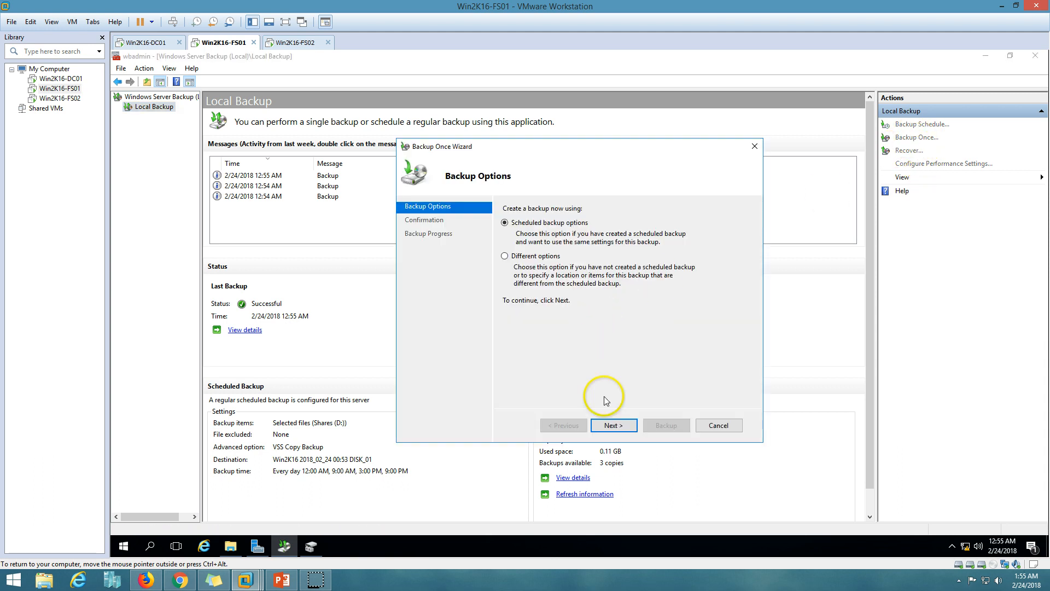
{"action": "left_click", "coordinate": [614, 426]}
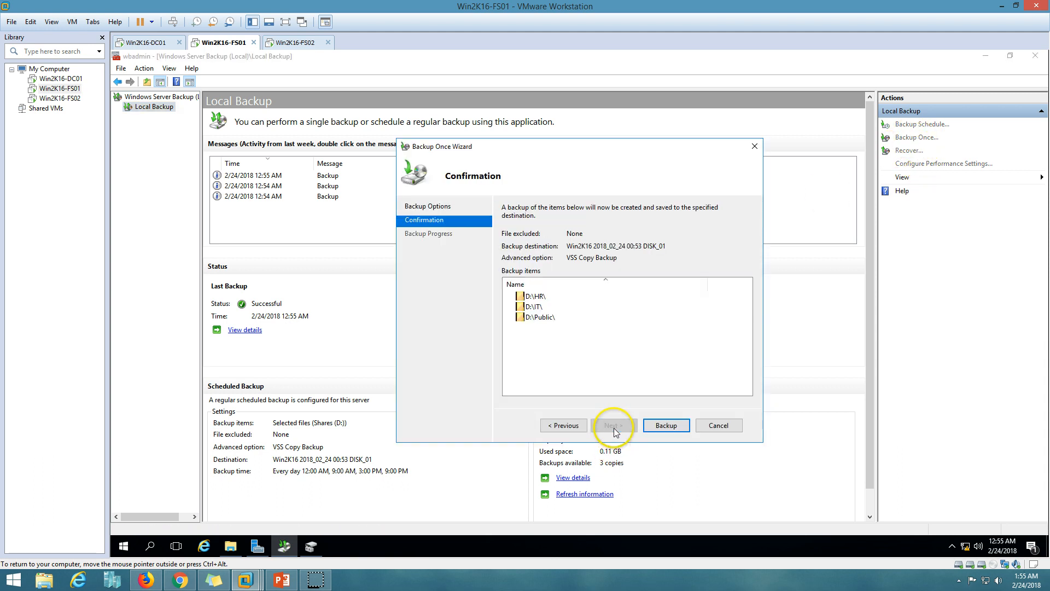
{"action": "left_click", "coordinate": [667, 426]}
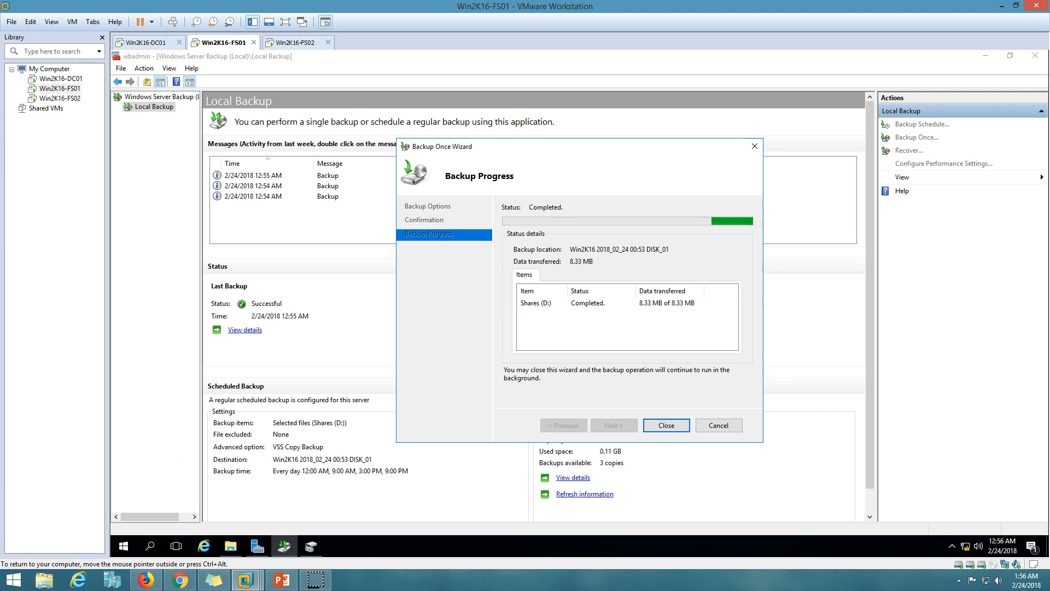
{"action": "left_click", "coordinate": [635, 304]}
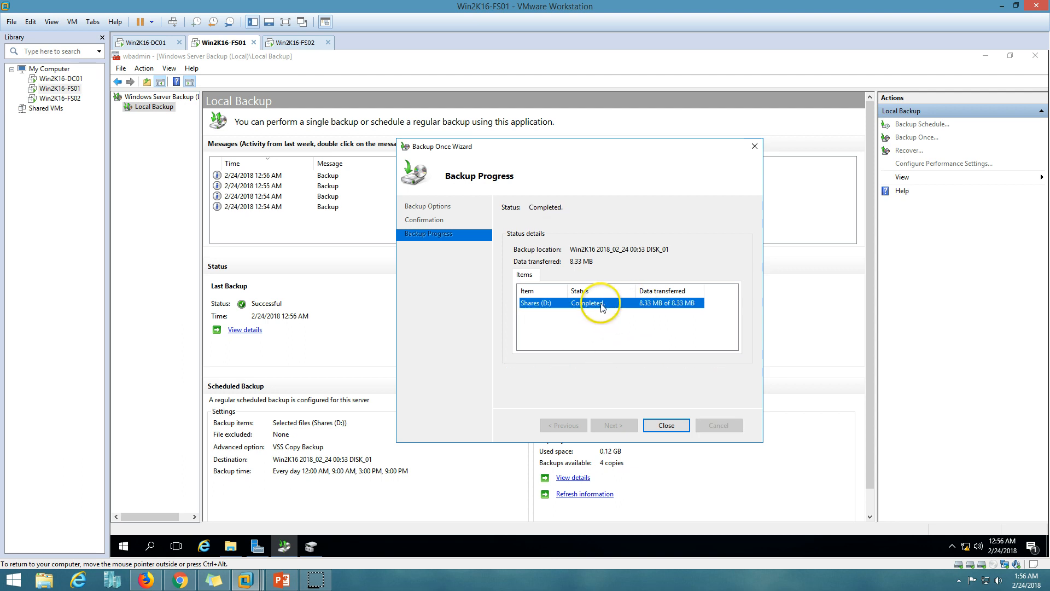
{"action": "left_click", "coordinate": [666, 425]}
- Copy everything in the Public folder on Shares (D:) into the IT folder, resolve the file name conflicts, and minimize File Explorer
{"action": "left_click", "coordinate": [231, 546]}
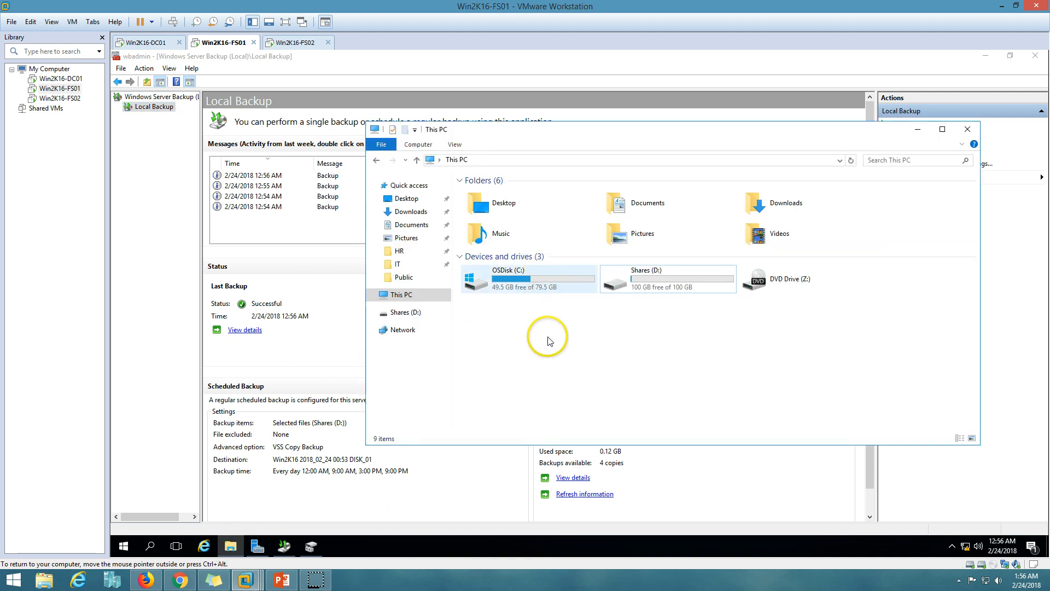
{"action": "double_click", "coordinate": [672, 282]}
{"action": "left_click", "coordinate": [484, 217]}
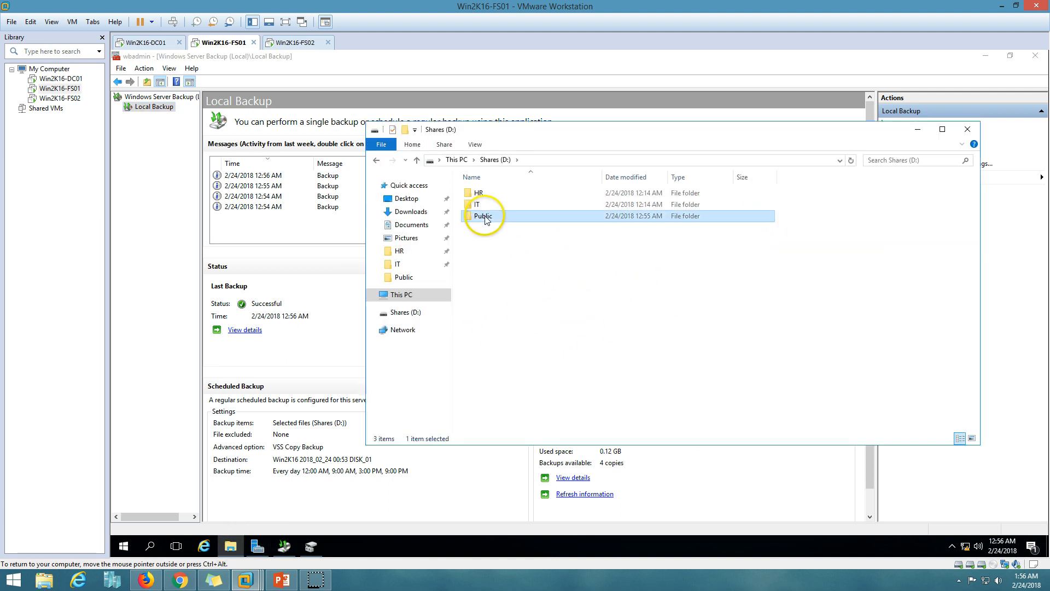
{"action": "double_click", "coordinate": [485, 217]}
{"action": "key", "text": "ctrl+a"}
{"action": "left_click", "coordinate": [376, 159]}
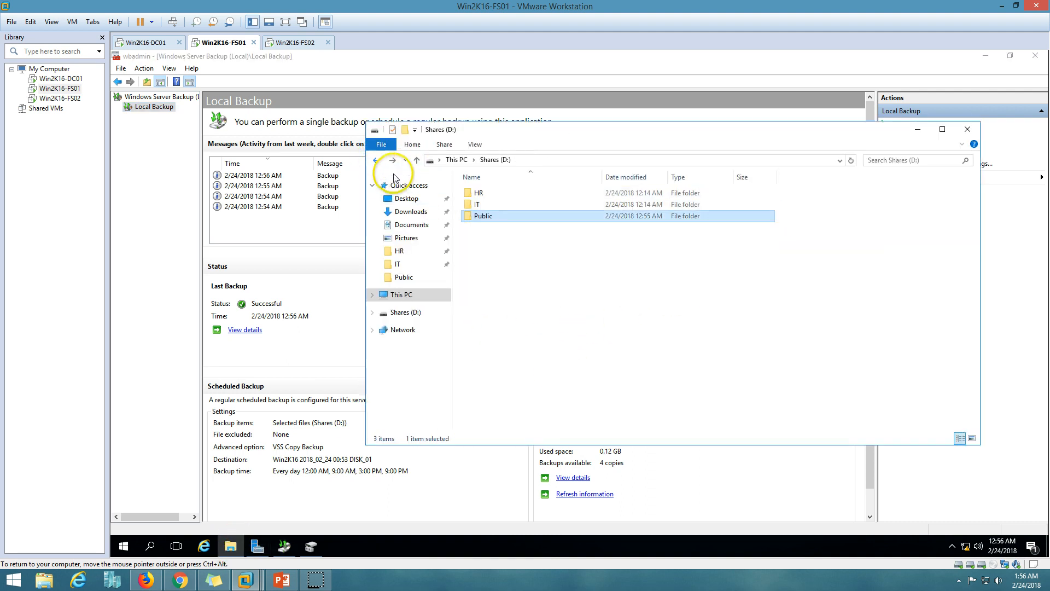
{"action": "double_click", "coordinate": [479, 205]}
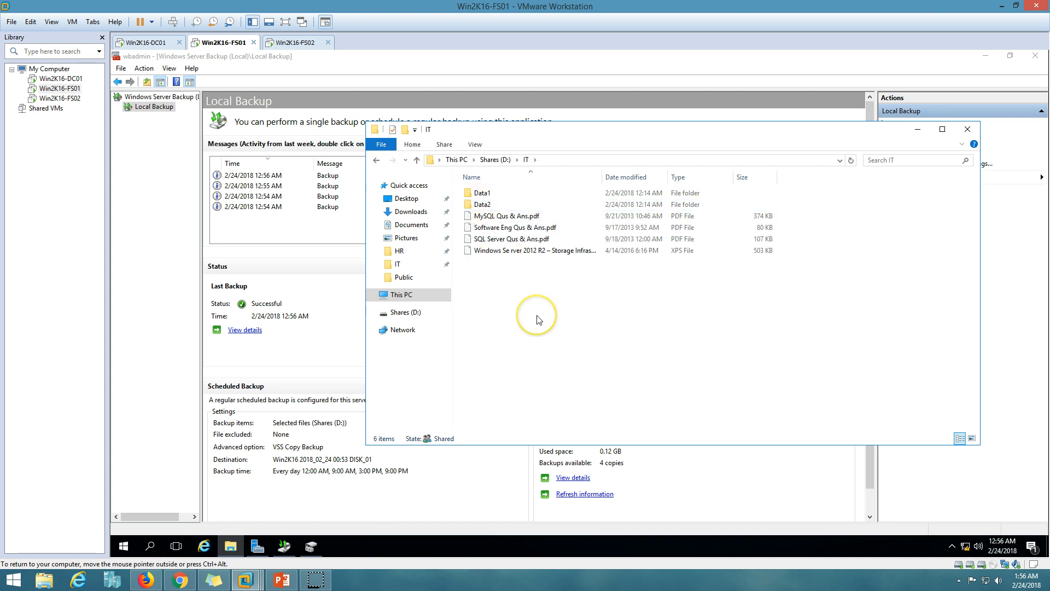
{"action": "key", "text": "ctrl+v"}
{"action": "left_click", "coordinate": [534, 206]}
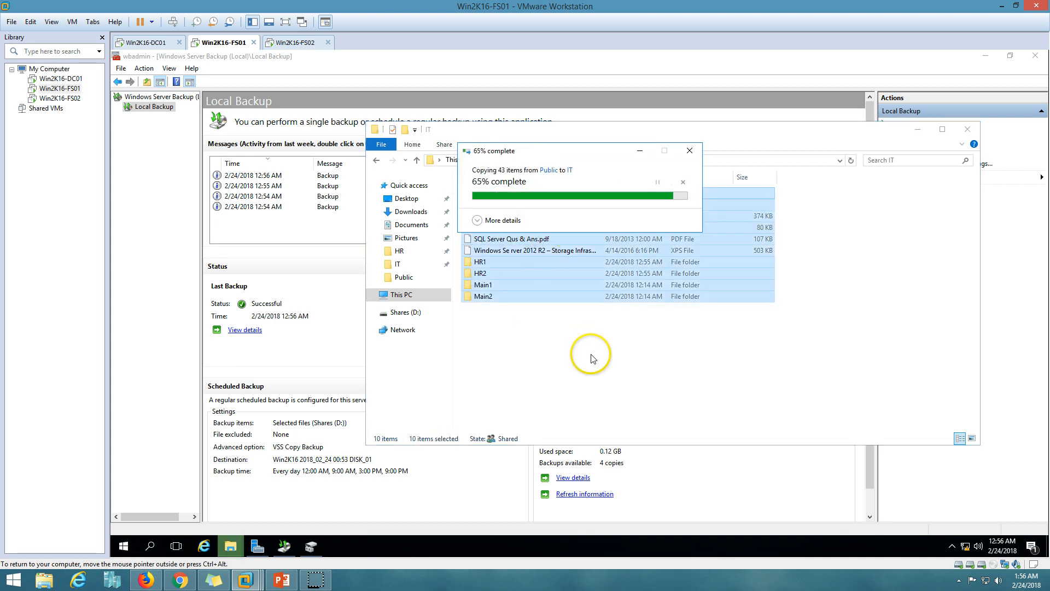
{"action": "left_click", "coordinate": [917, 129]}
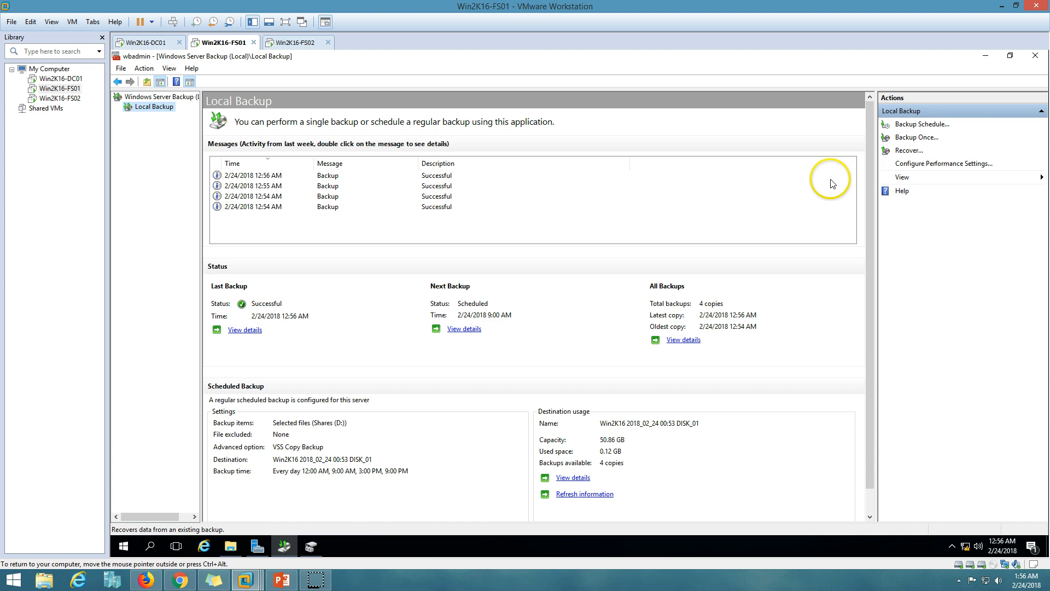
- Run a fifth one-time backup with the scheduled backup options, check the data transferred for Shares (D:), and close the wizard
{"action": "left_click", "coordinate": [919, 136]}
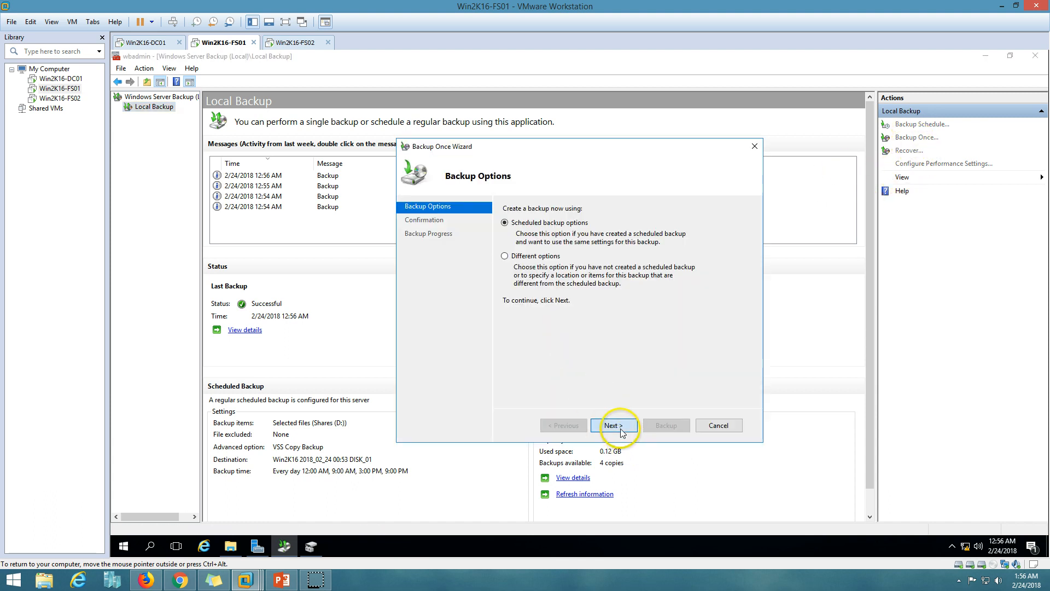
{"action": "left_click", "coordinate": [620, 428]}
{"action": "left_click", "coordinate": [664, 427]}
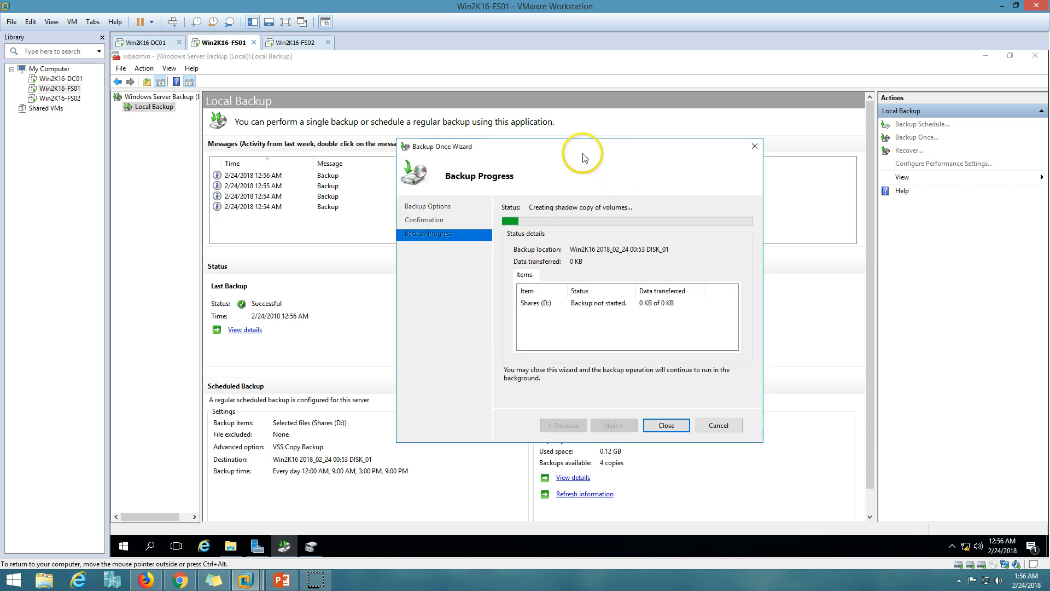
{"action": "left_click_drag", "start_coordinate": [588, 149], "coordinate": [660, 192]}
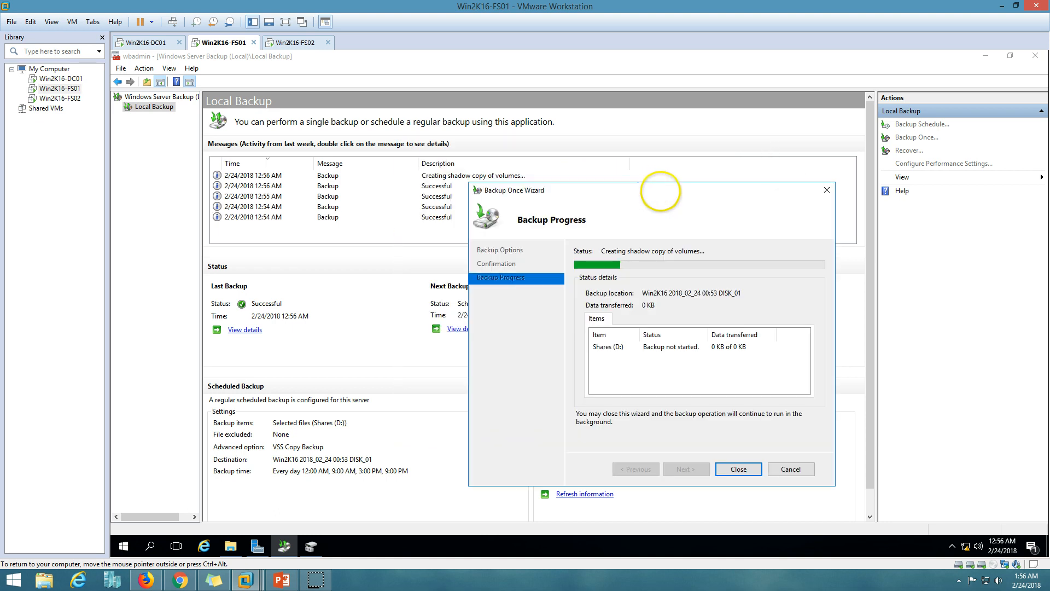
{"action": "left_click", "coordinate": [684, 348]}
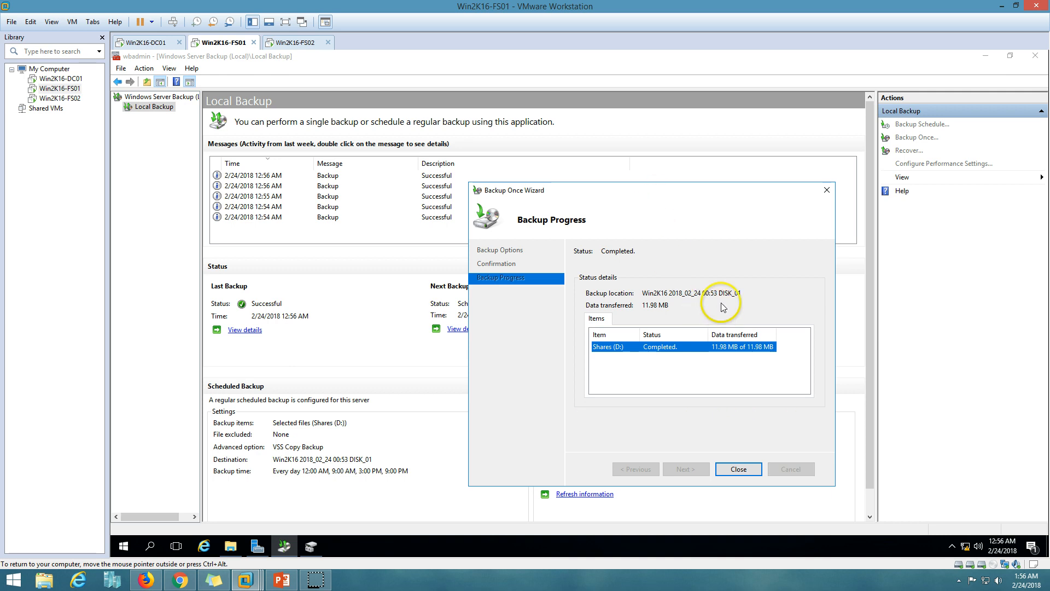
{"action": "left_click", "coordinate": [738, 469]}
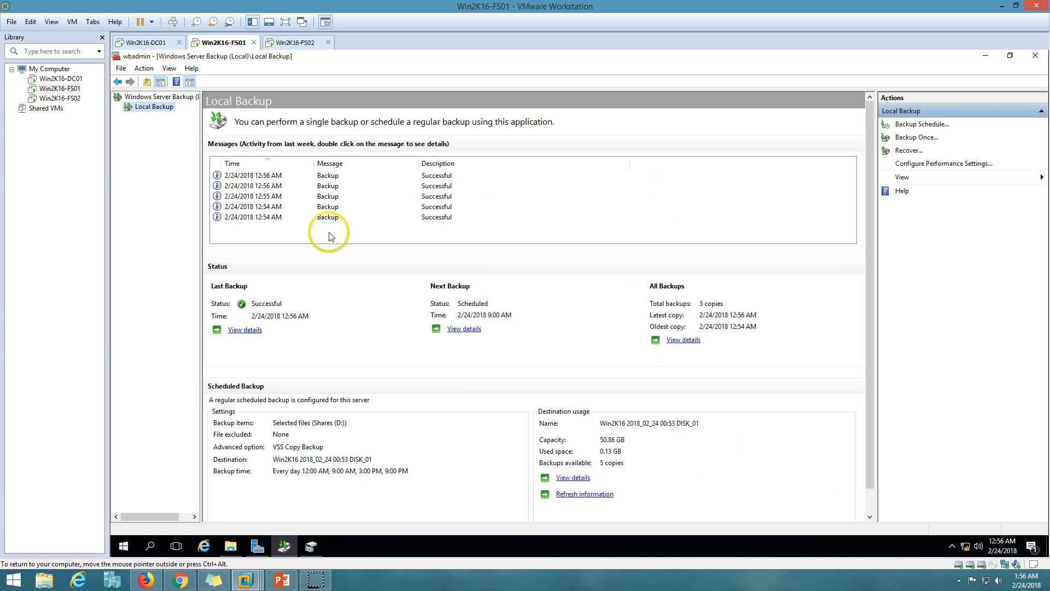
- Review the entries for the completed backups in the Local Backup message list
{"action": "left_click", "coordinate": [404, 175]}
{"action": "left_click", "coordinate": [429, 187]}
{"action": "left_click", "coordinate": [428, 199]}
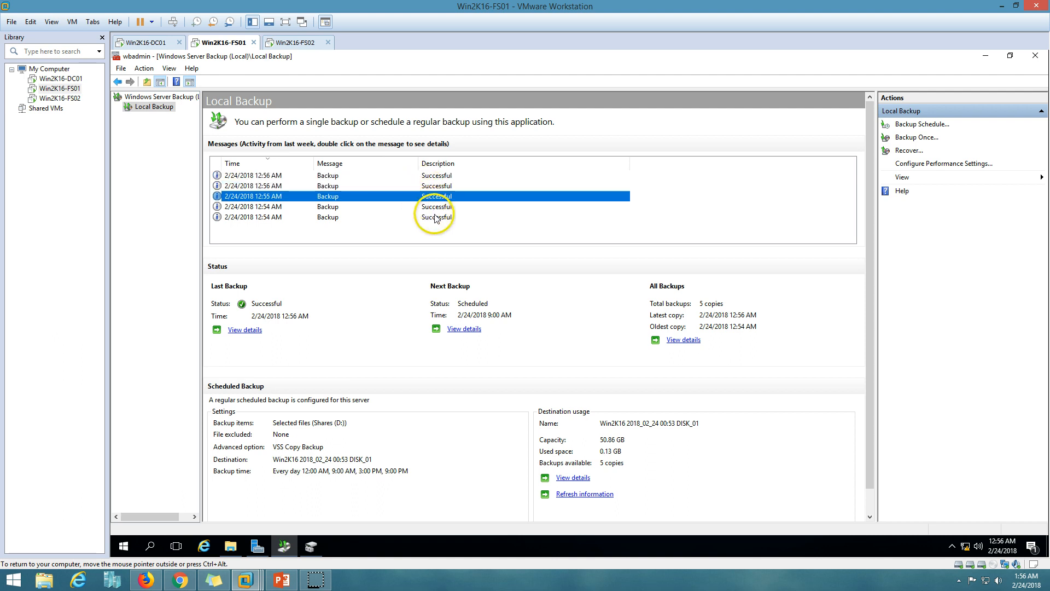
{"action": "left_click", "coordinate": [436, 217]}
{"action": "left_click", "coordinate": [438, 207]}
{"action": "left_click", "coordinate": [437, 197]}
{"action": "left_click", "coordinate": [618, 175]}
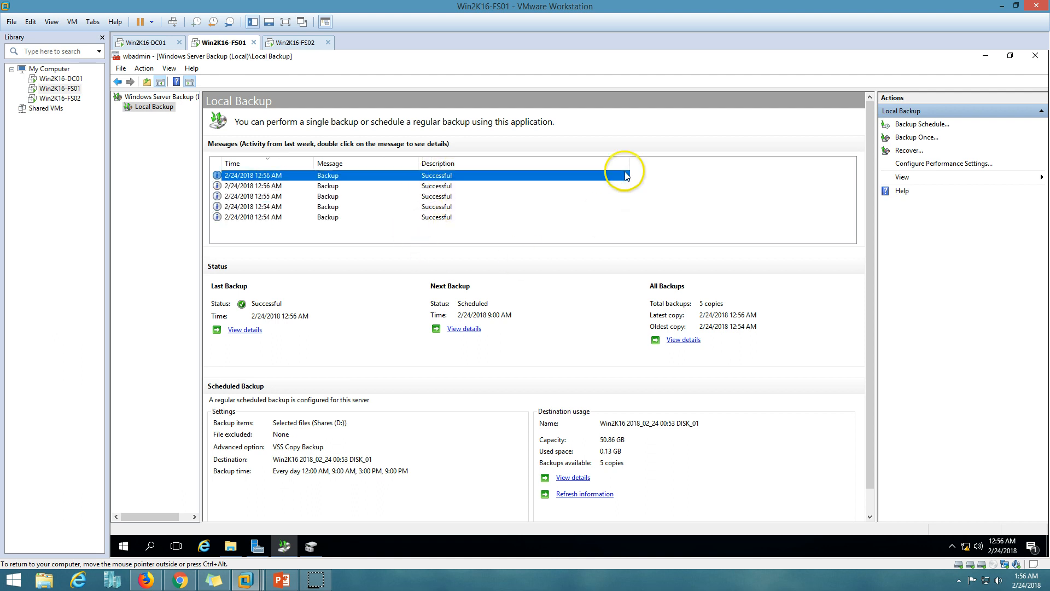
{"action": "left_click", "coordinate": [181, 388]}
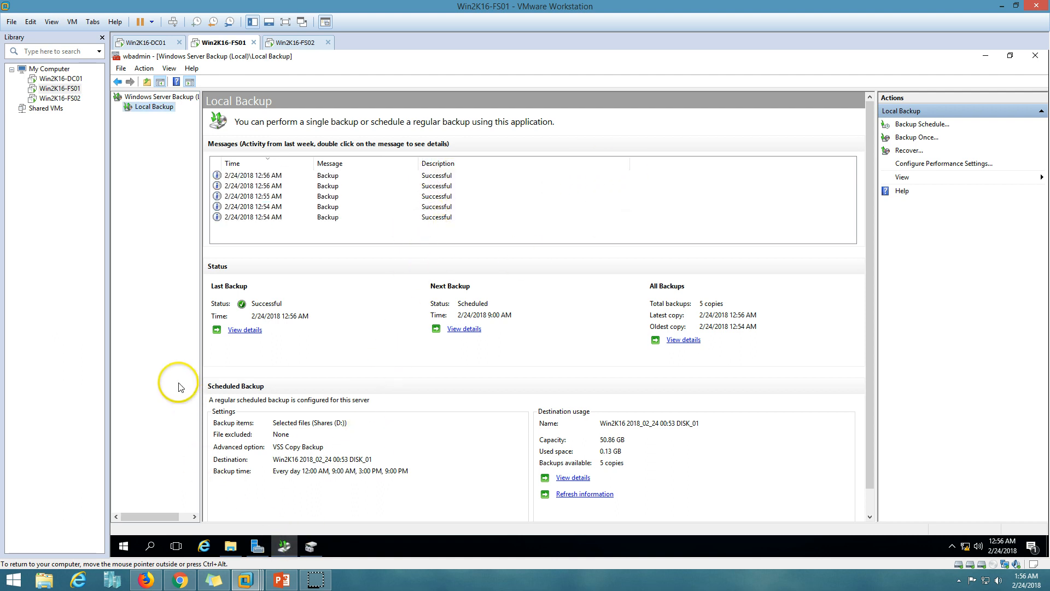
- Search for "task" on the server, open Task Scheduler and maximize its window
{"action": "right_click", "coordinate": [123, 545]}
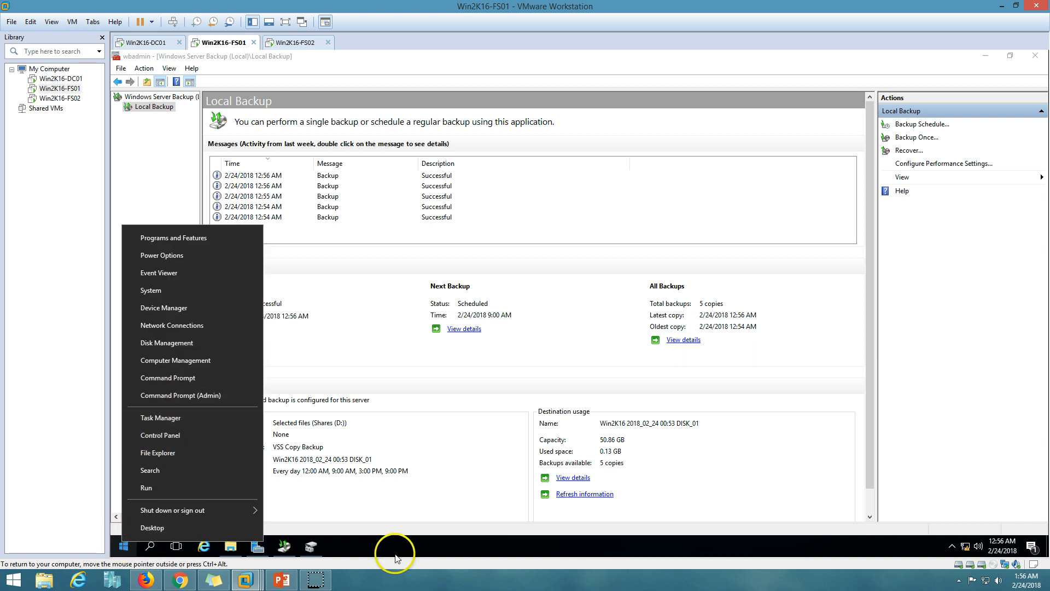
{"action": "left_click", "coordinate": [395, 554]}
{"action": "left_click", "coordinate": [123, 546]}
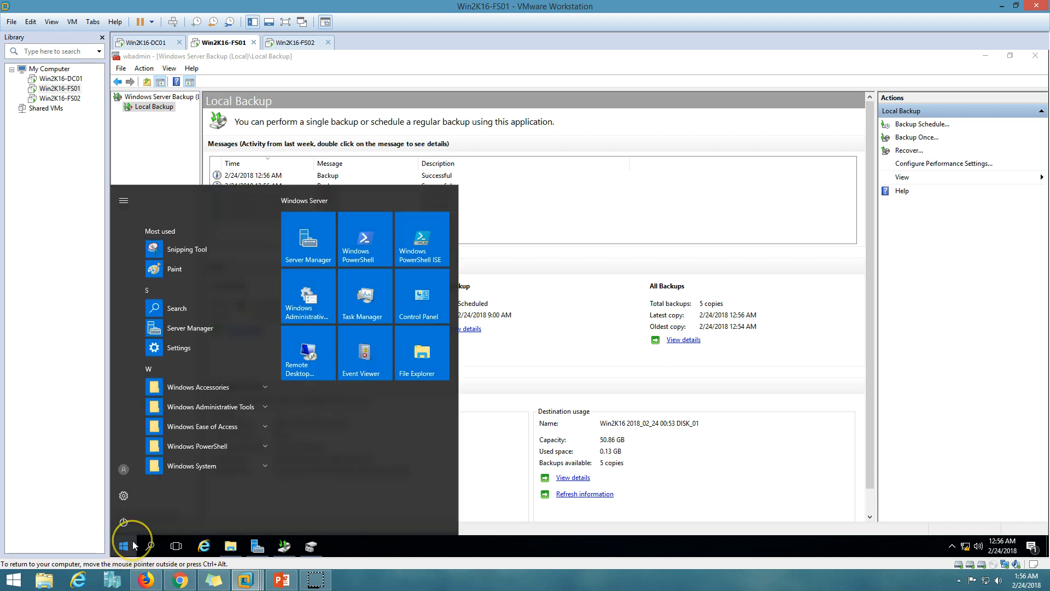
{"action": "type", "text": "task"}
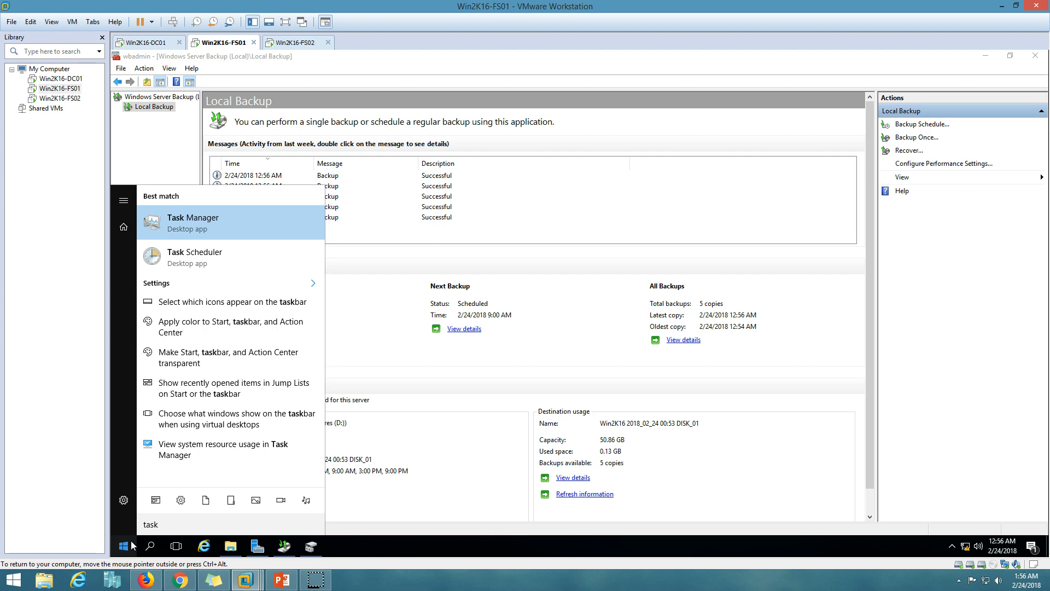
{"action": "left_click", "coordinate": [198, 255]}
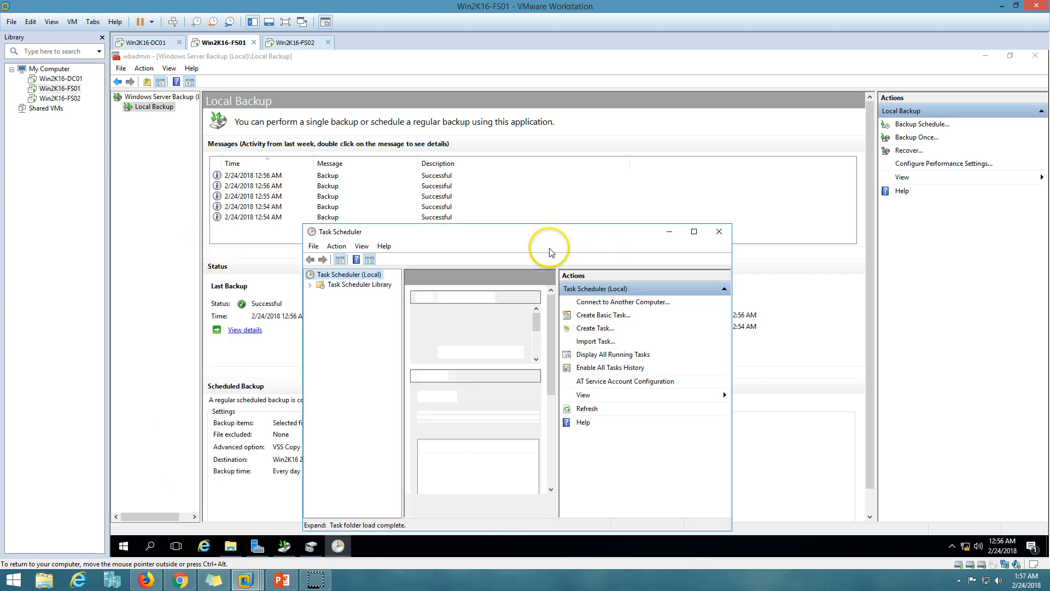
{"action": "double_click", "coordinate": [554, 232]}
- Browse the Task Scheduler Library to Microsoft > Windows > Backup and select the Microsoft-Windows-WindowsBackup task
{"action": "left_click", "coordinate": [142, 109]}
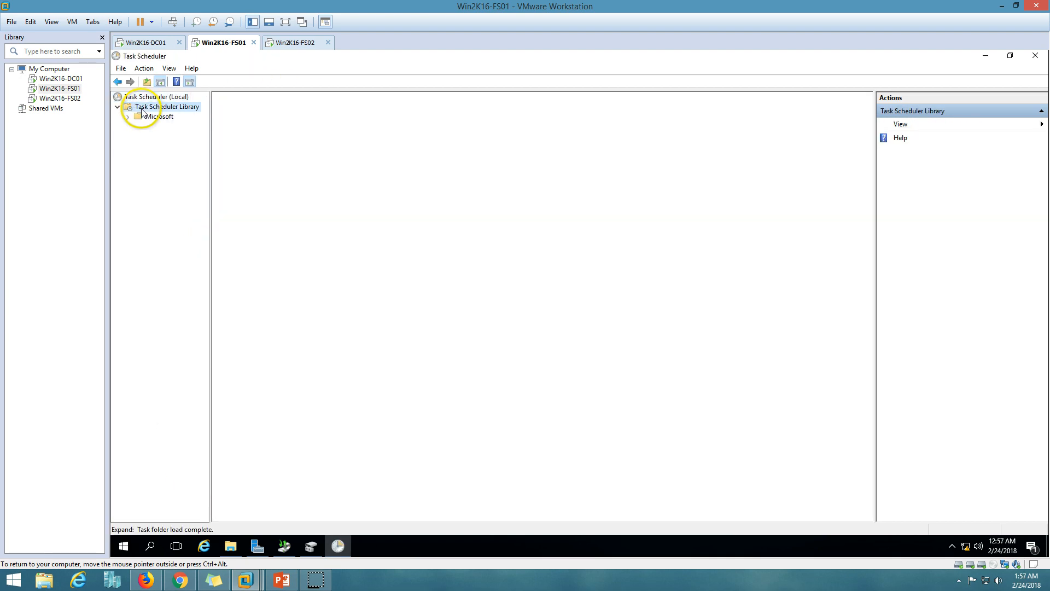
{"action": "left_click", "coordinate": [150, 117]}
{"action": "left_click", "coordinate": [164, 128]}
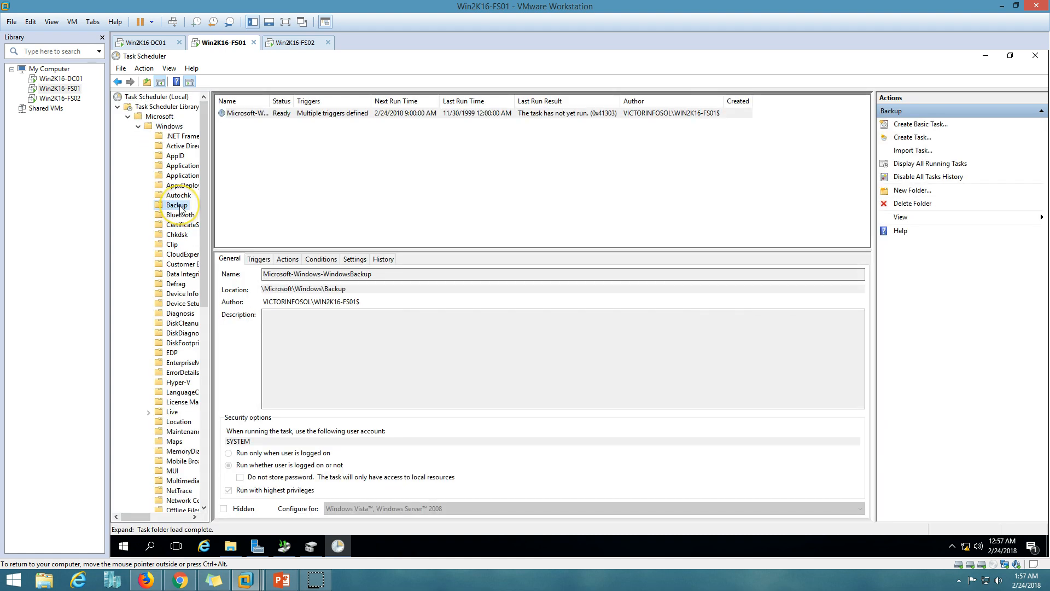
{"action": "left_click", "coordinate": [278, 111]}
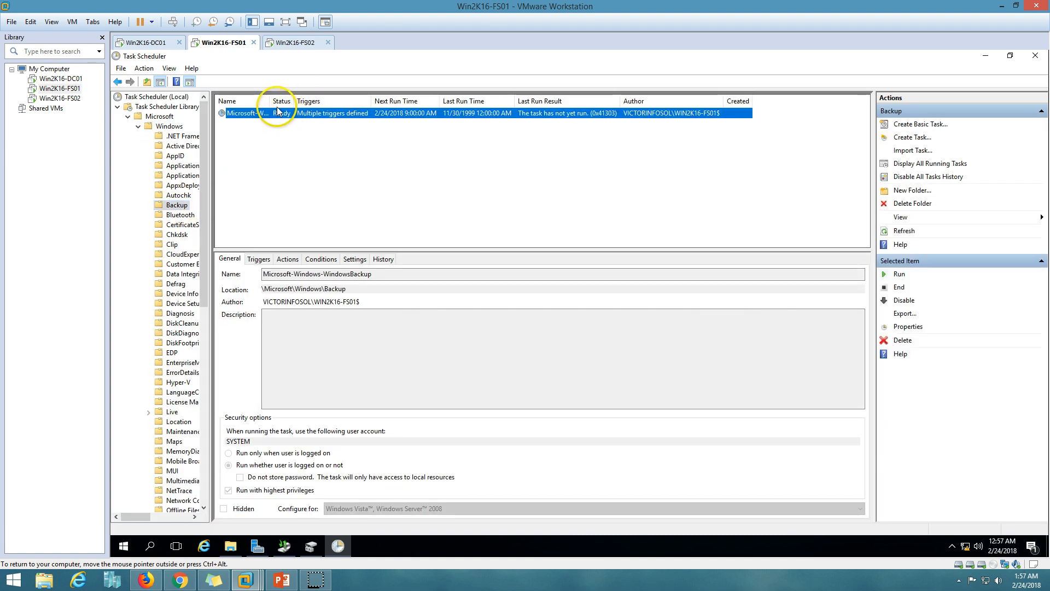
- Open the WindowsBackup task's properties, review its daily triggers, and view the 9:00 PM trigger's settings without changing them
{"action": "double_click", "coordinate": [323, 116]}
{"action": "left_click_drag", "start_coordinate": [301, 65], "coordinate": [615, 184]}
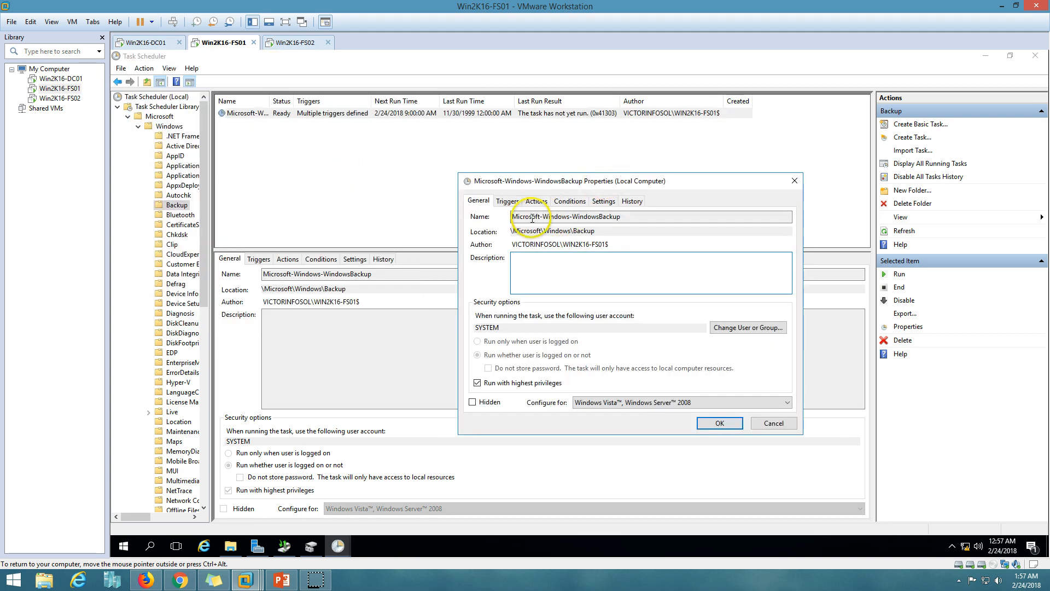
{"action": "left_click", "coordinate": [507, 201]}
{"action": "left_click", "coordinate": [528, 256]}
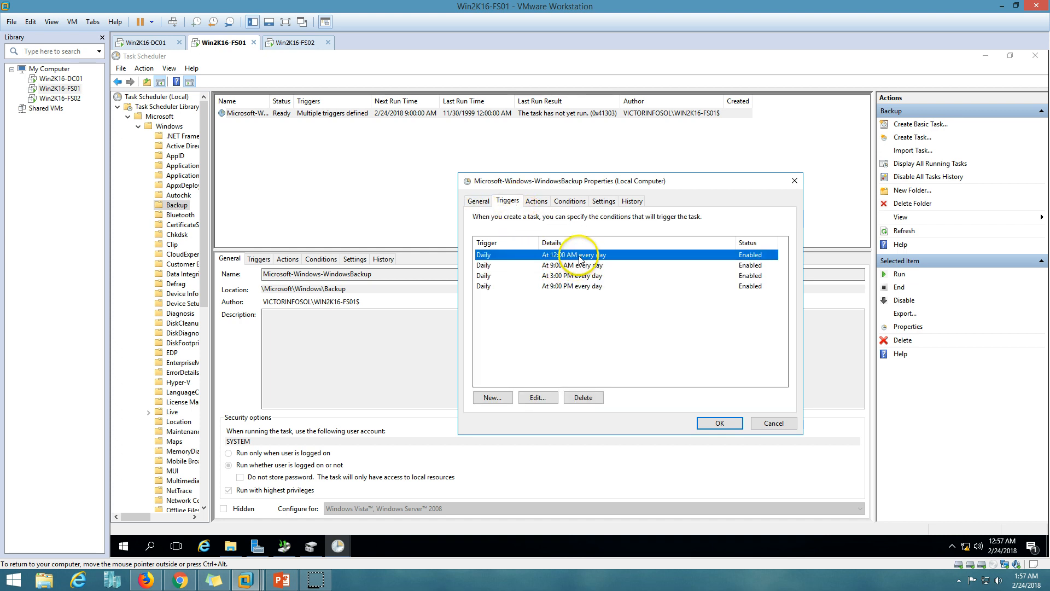
{"action": "left_click", "coordinate": [580, 266]}
{"action": "left_click", "coordinate": [579, 276]}
{"action": "left_click", "coordinate": [579, 287]}
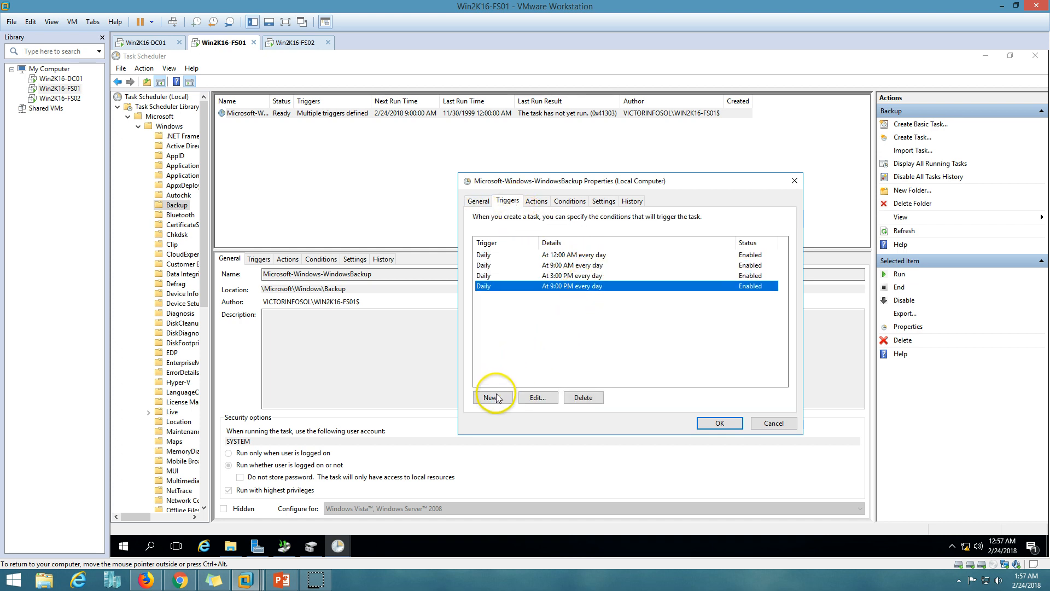
{"action": "left_click", "coordinate": [537, 397]}
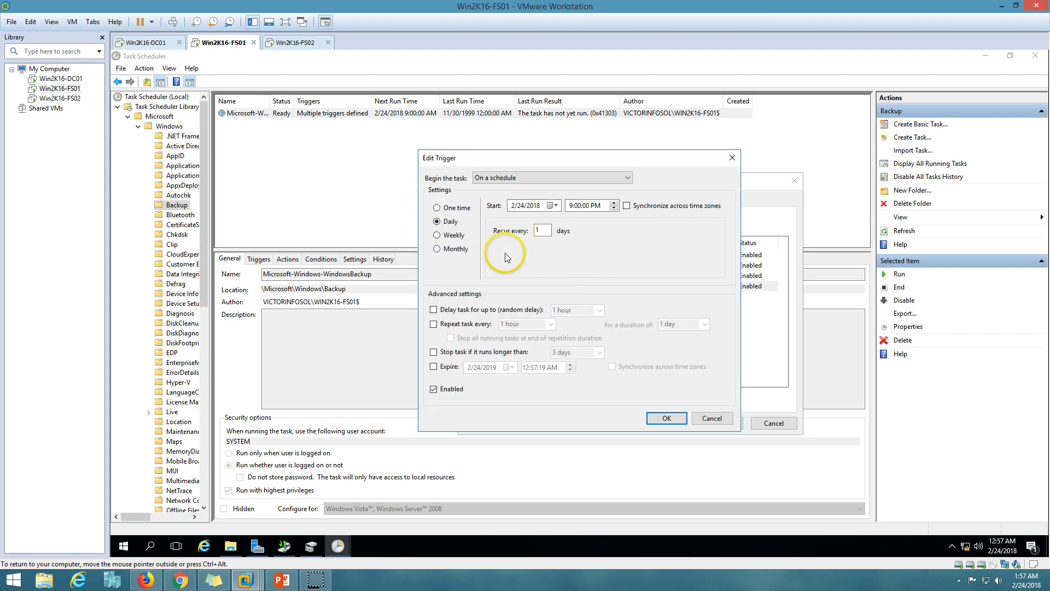
{"action": "left_click", "coordinate": [692, 424]}
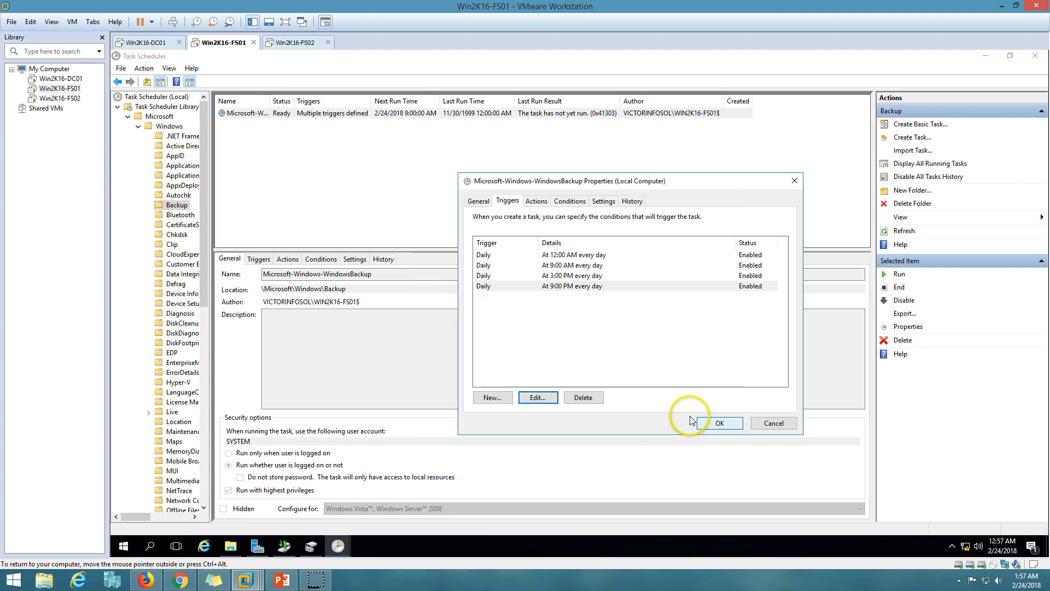
- Add a monthly trigger to the WindowsBackup task for all months on days 1, 6, 11, 16, 21, 26 and 31
{"action": "left_click", "coordinate": [493, 398]}
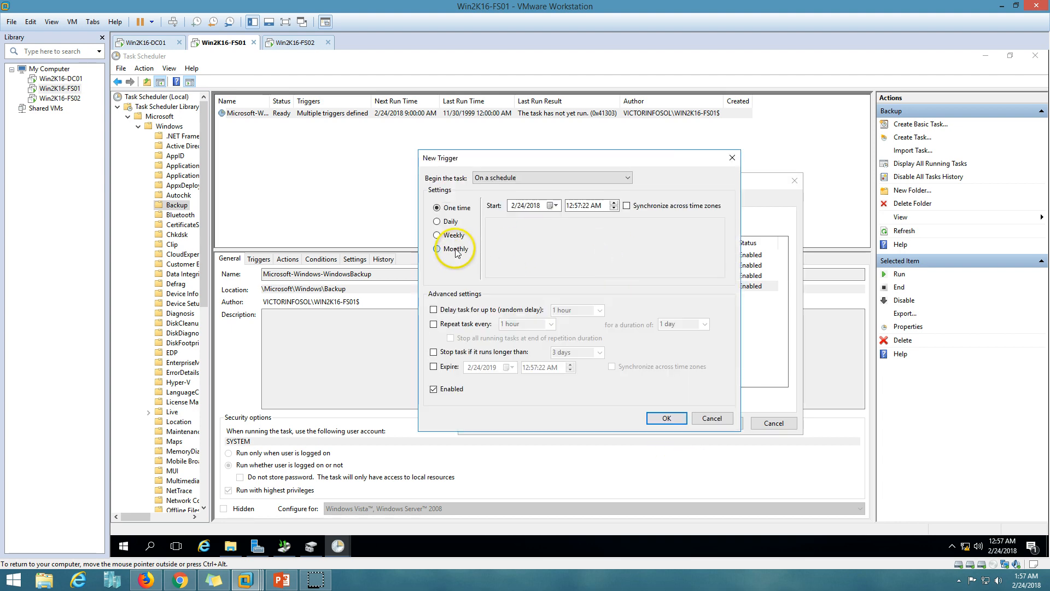
{"action": "left_click", "coordinate": [456, 249]}
{"action": "left_click", "coordinate": [622, 230]}
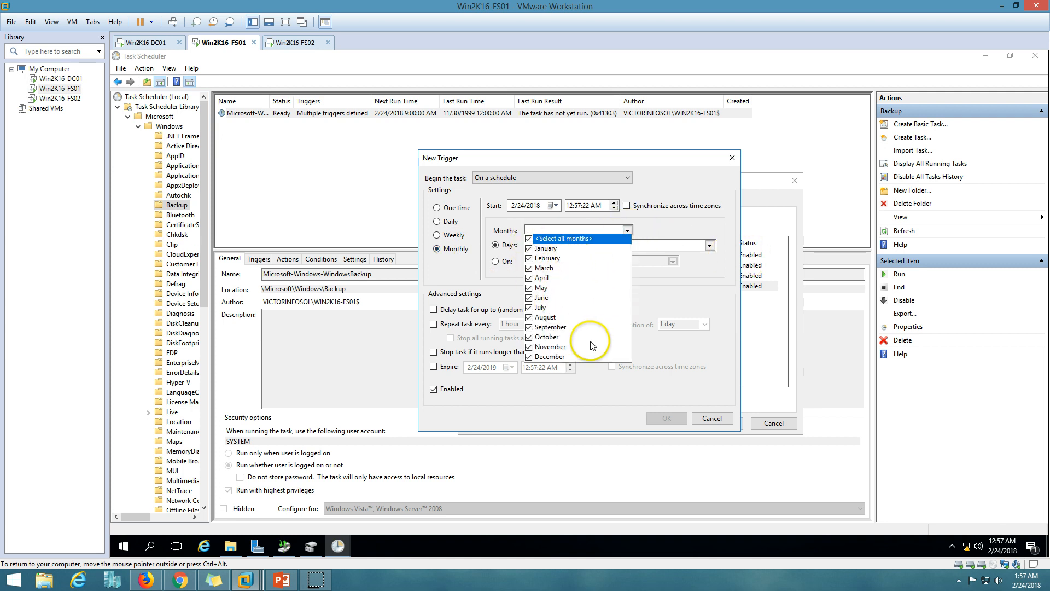
{"action": "left_click", "coordinate": [592, 412]}
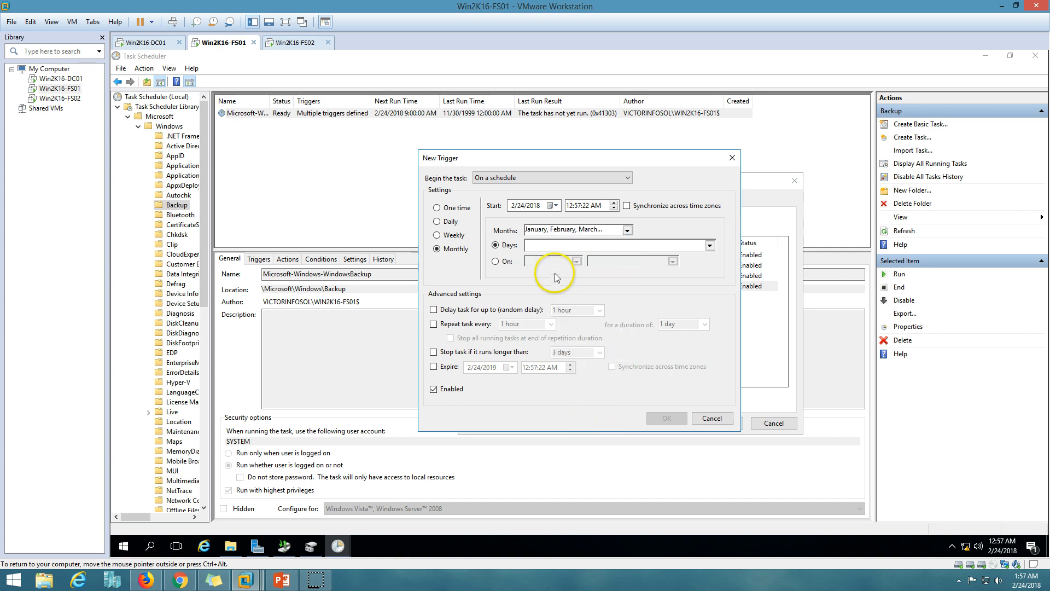
{"action": "left_click", "coordinate": [710, 246]}
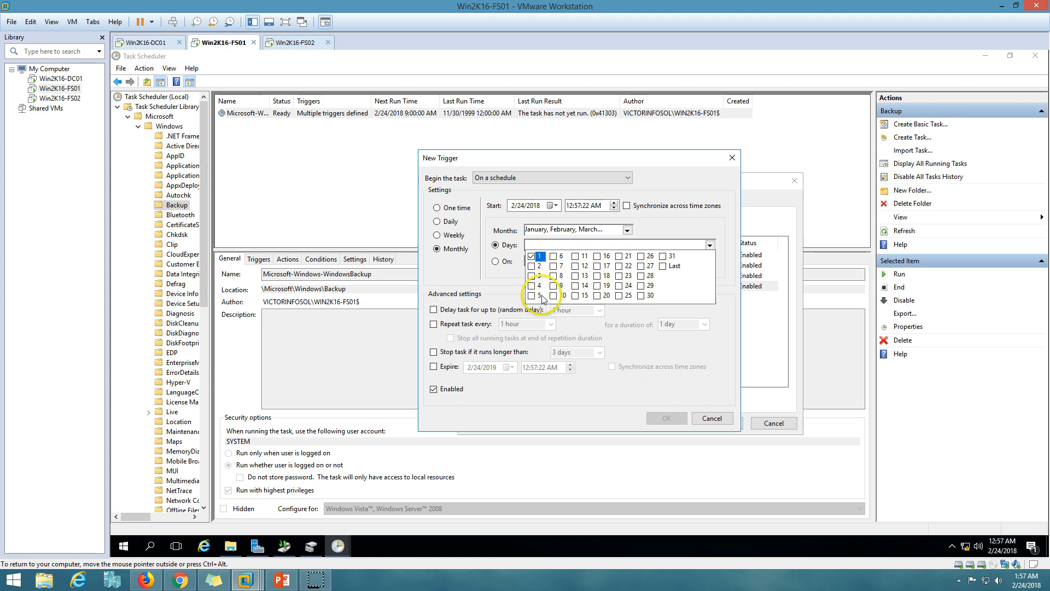
{"action": "left_click", "coordinate": [553, 256]}
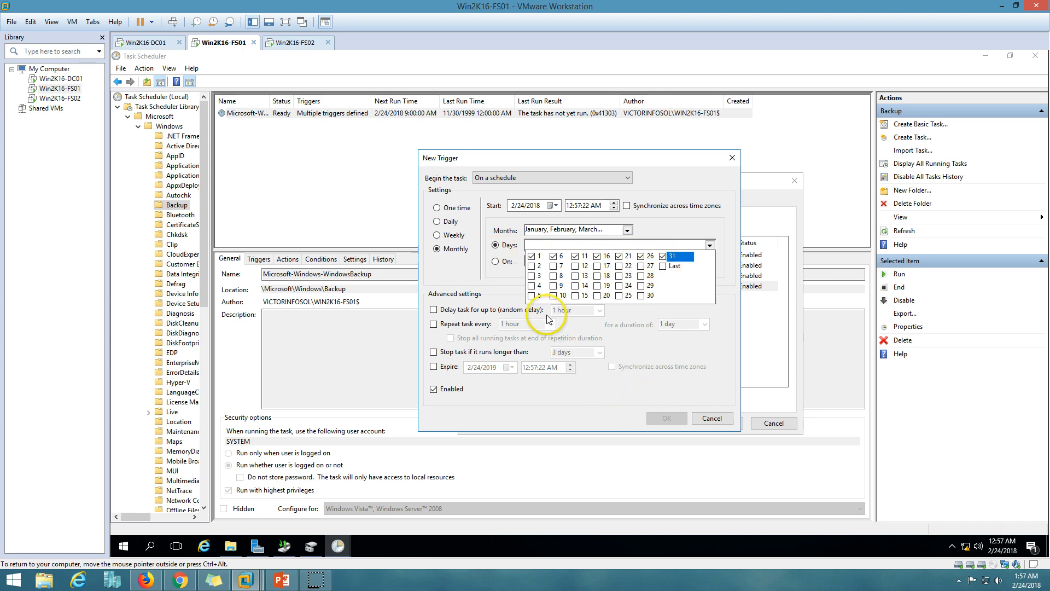
{"action": "left_click", "coordinate": [508, 269]}
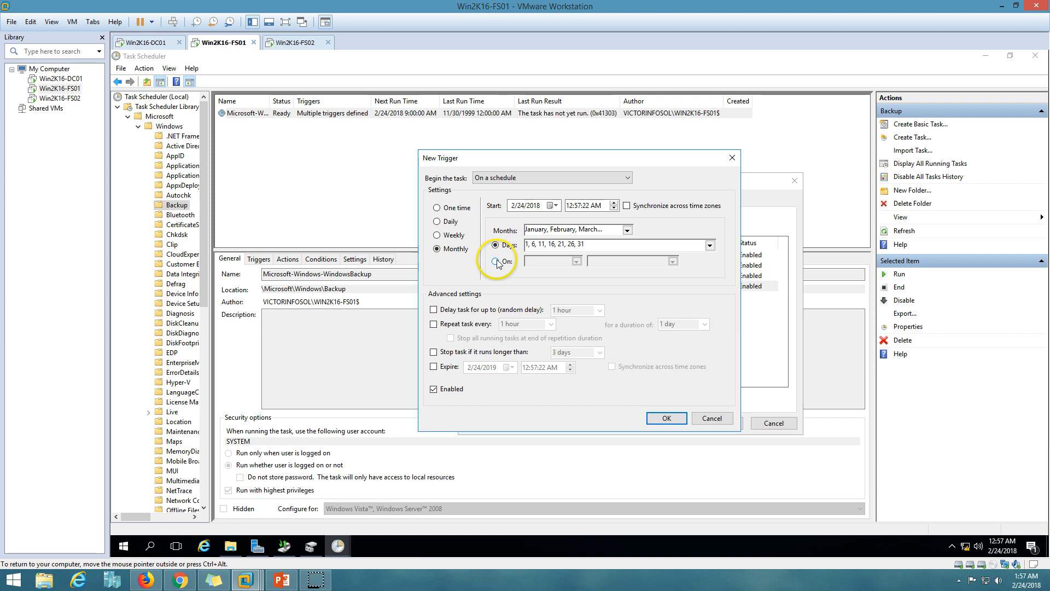
{"action": "left_click", "coordinate": [672, 422]}
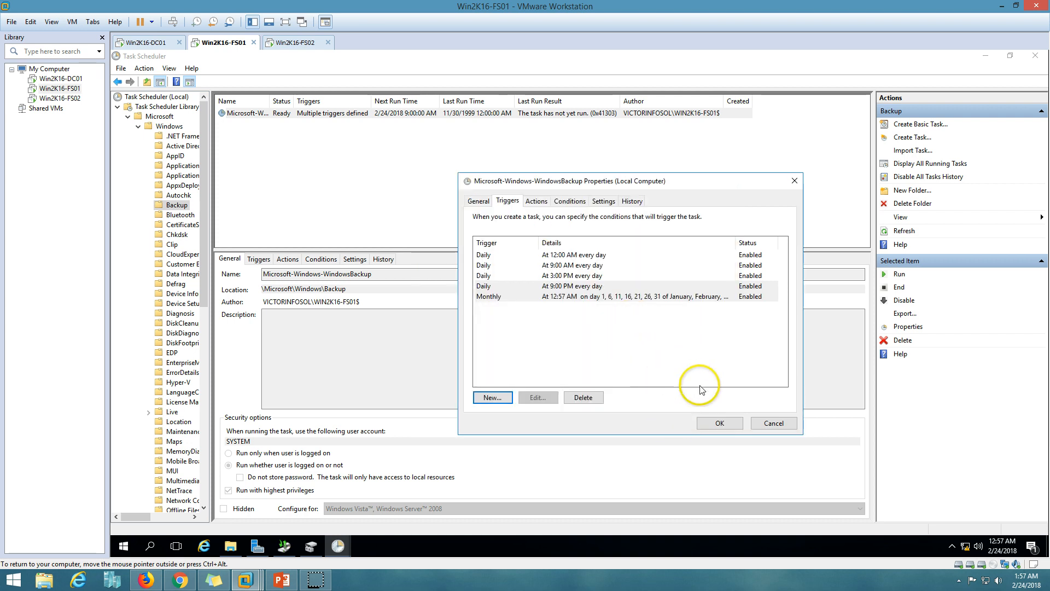
- Look over the task's triggers and the daily and weekly scheduling options for a new trigger, without adding another one
{"action": "left_click", "coordinate": [649, 300]}
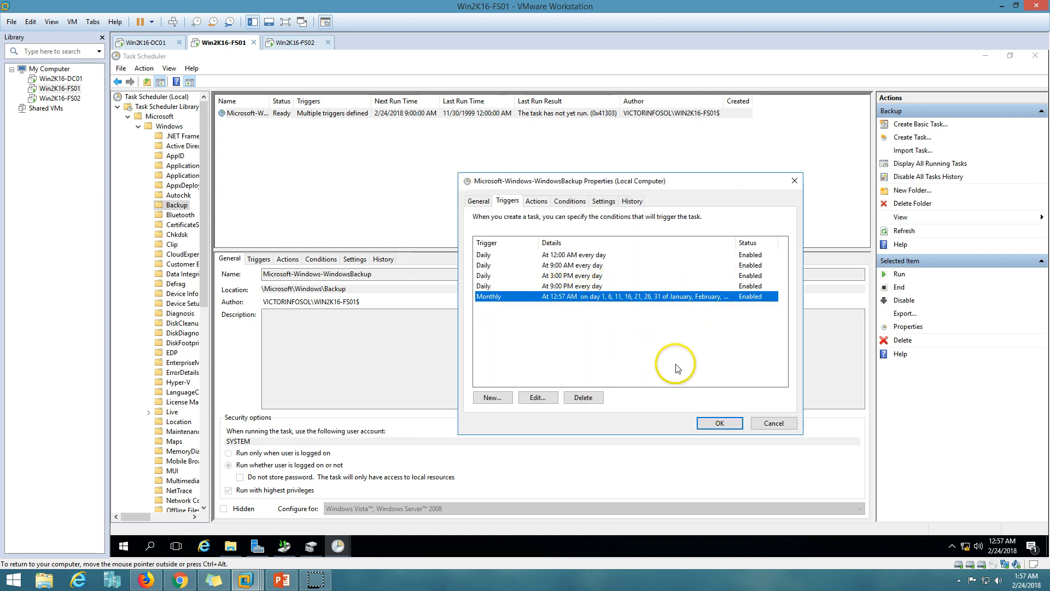
{"action": "left_click", "coordinate": [623, 276]}
{"action": "left_click", "coordinate": [623, 285]}
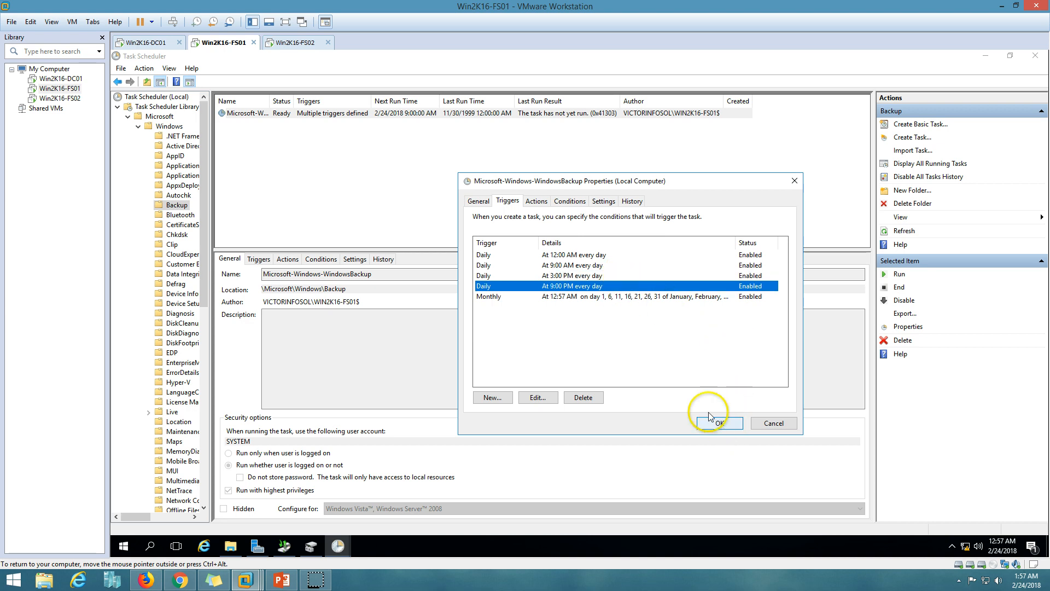
{"action": "left_click", "coordinate": [619, 297]}
{"action": "left_click", "coordinate": [495, 398]}
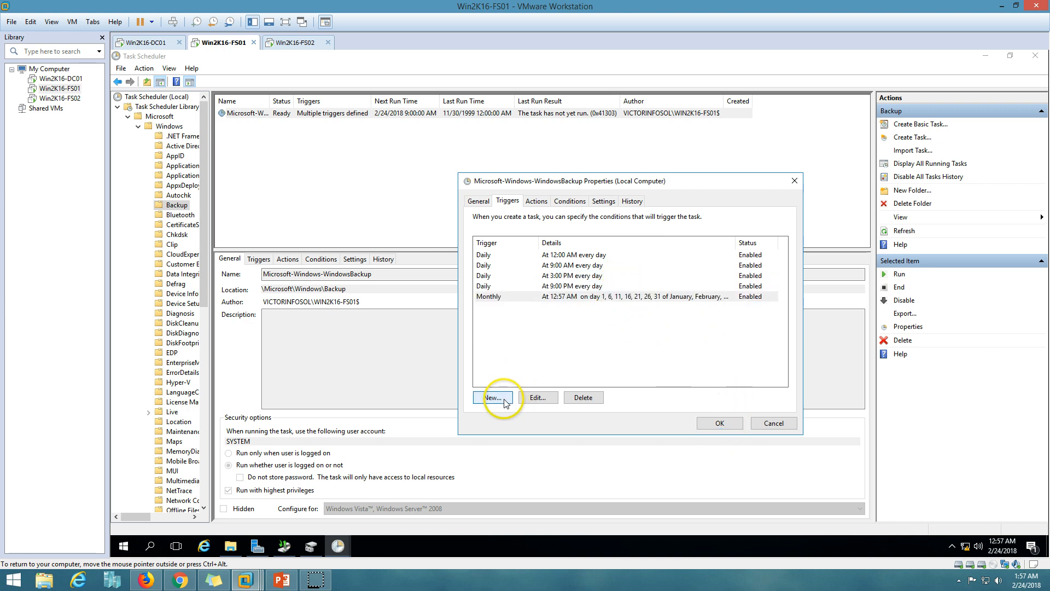
{"action": "left_click", "coordinate": [446, 221]}
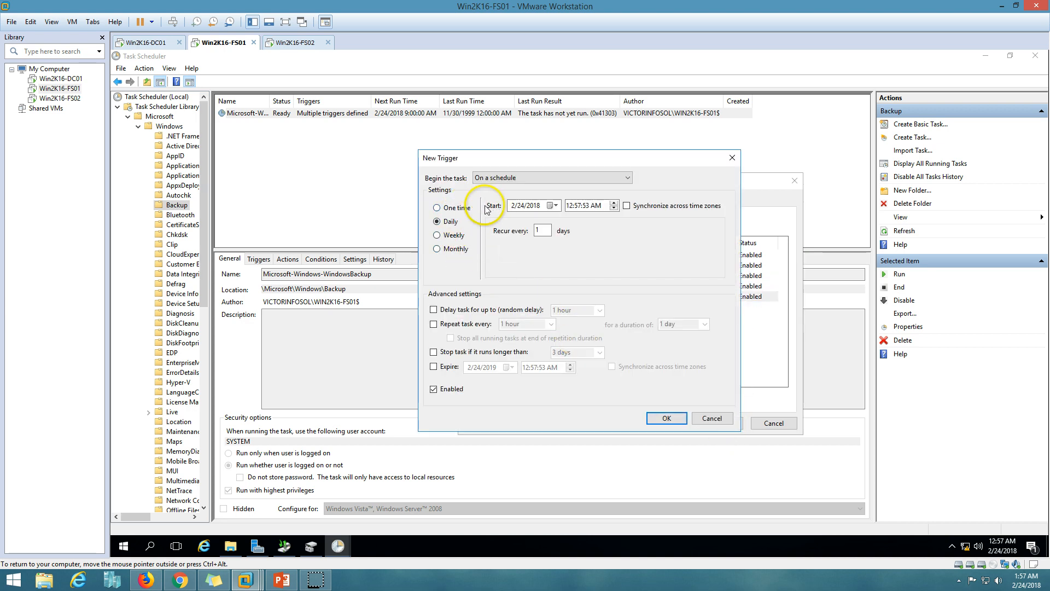
{"action": "left_click", "coordinate": [452, 236]}
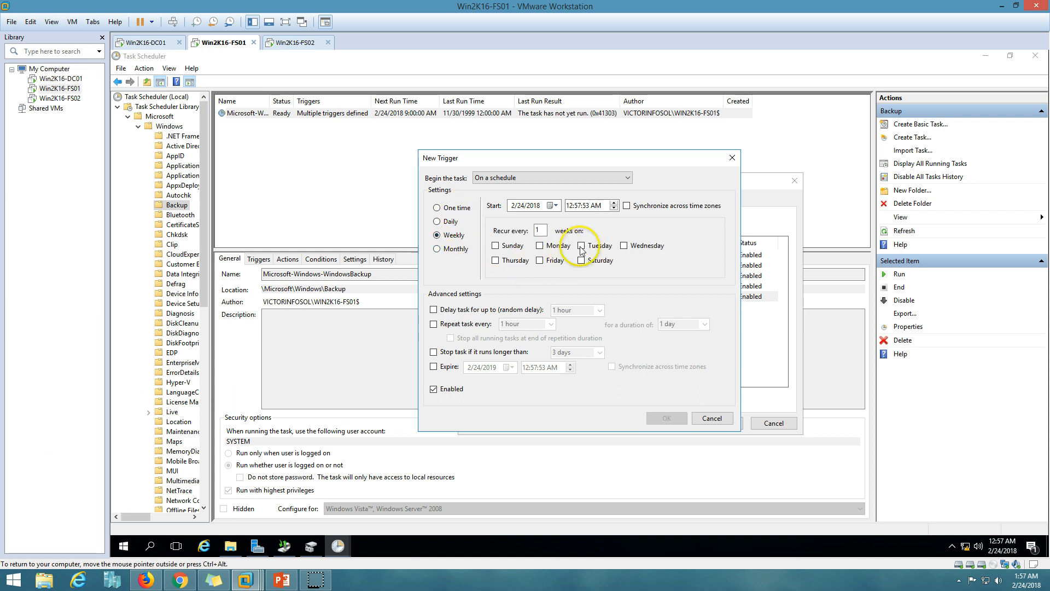
{"action": "left_click", "coordinate": [712, 419]}
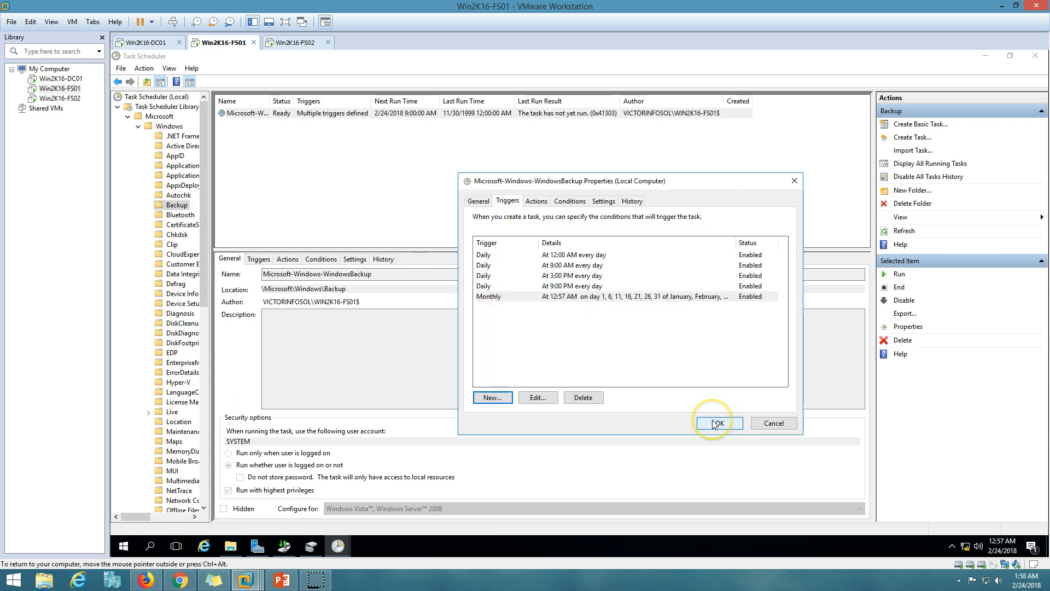
- Save the WindowsBackup task's trigger changes and close Task Scheduler
{"action": "left_click", "coordinate": [716, 424]}
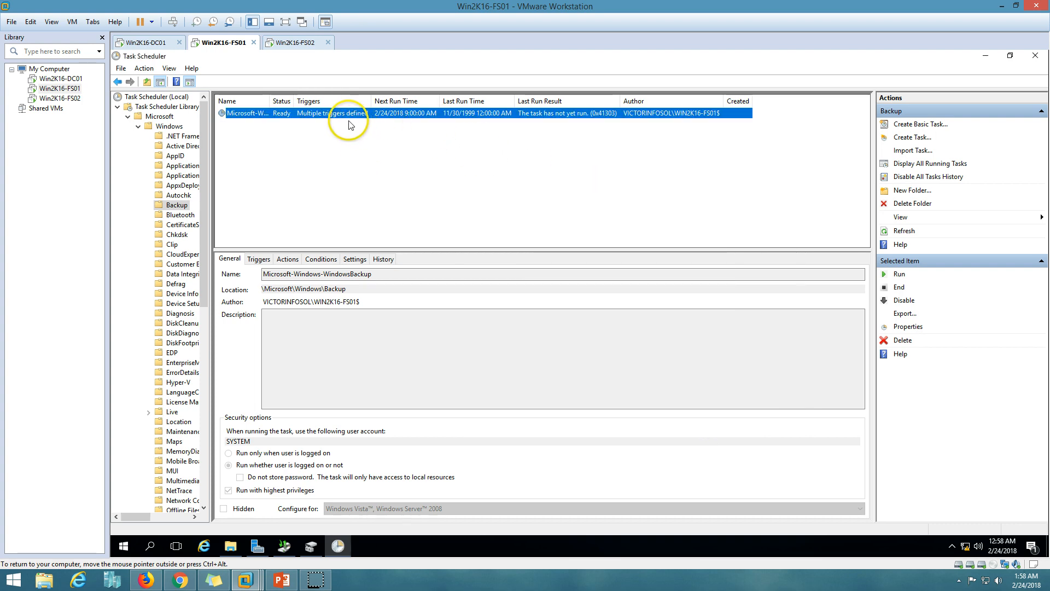
{"action": "left_click", "coordinate": [1037, 57]}
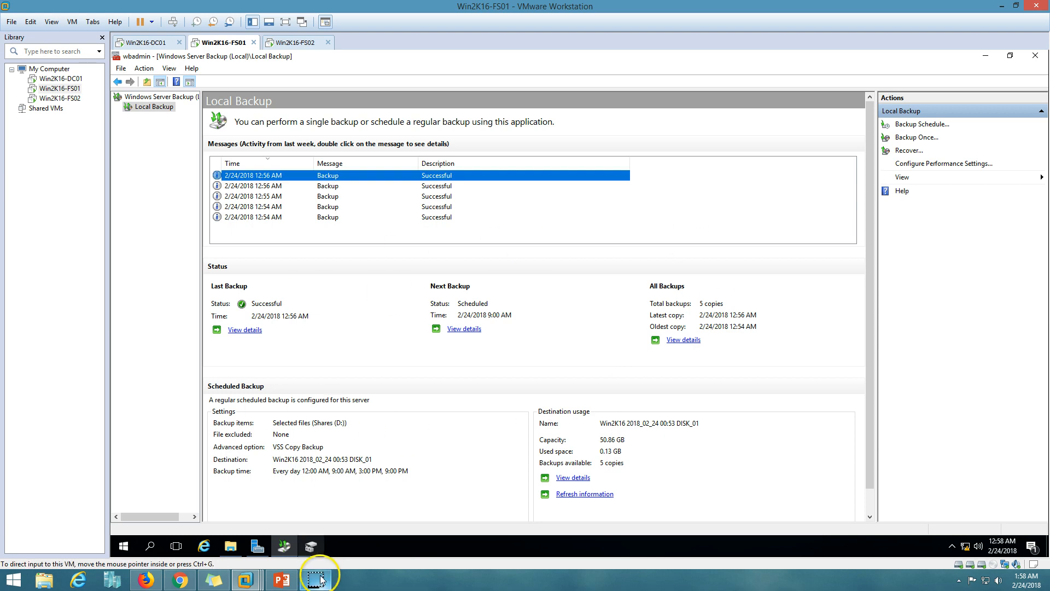
{"action": "left_click", "coordinate": [283, 581]}
{"action": "left_click", "coordinate": [283, 581]}
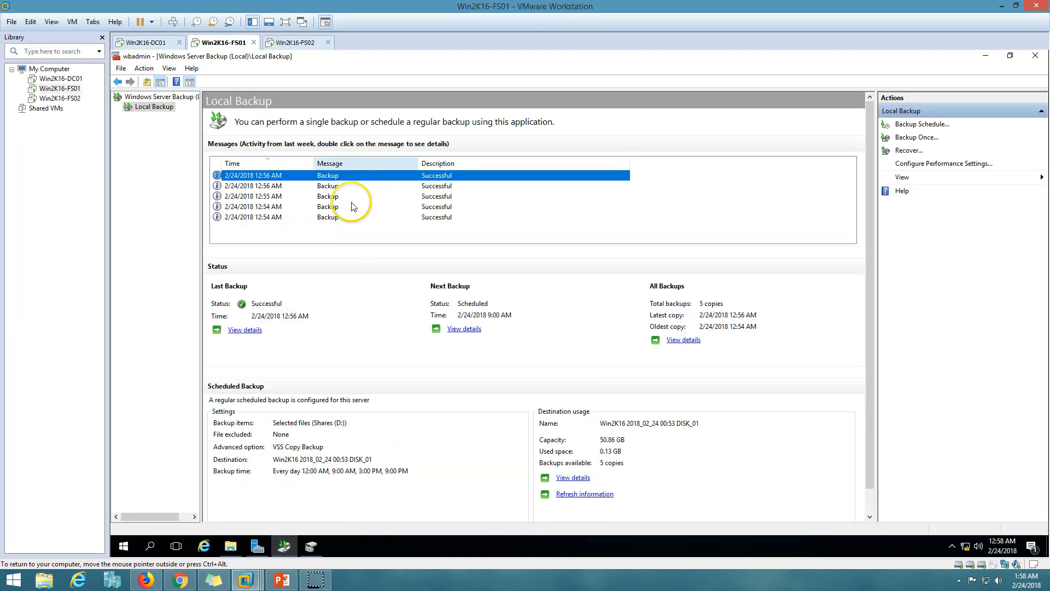
- Permanently delete all folders and files inside the IT folder on Shares (D:), and minimize File Explorer
{"action": "left_click", "coordinate": [231, 547]}
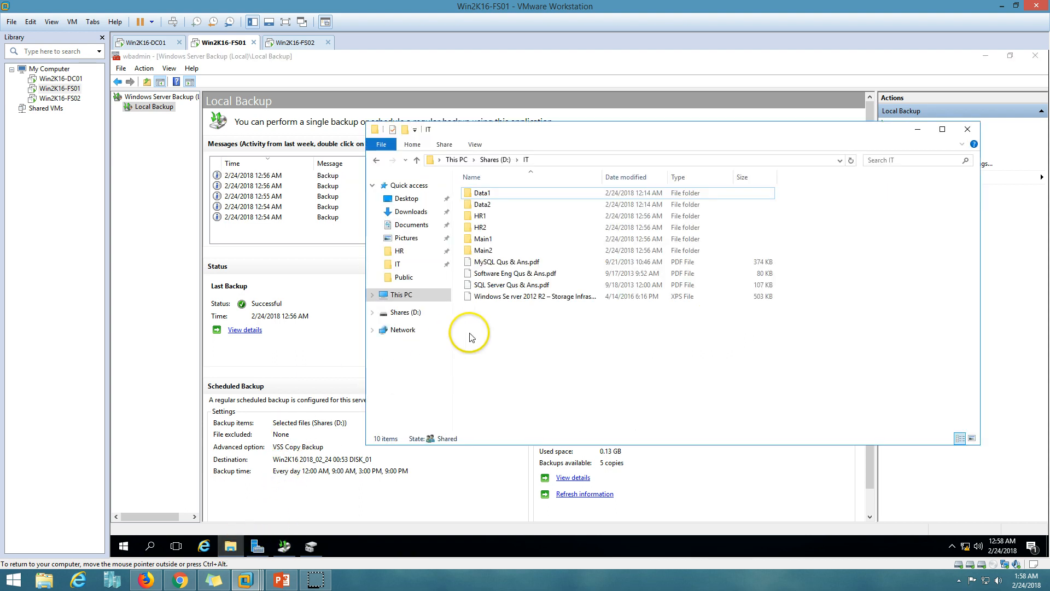
{"action": "key", "text": "ctrl+a"}
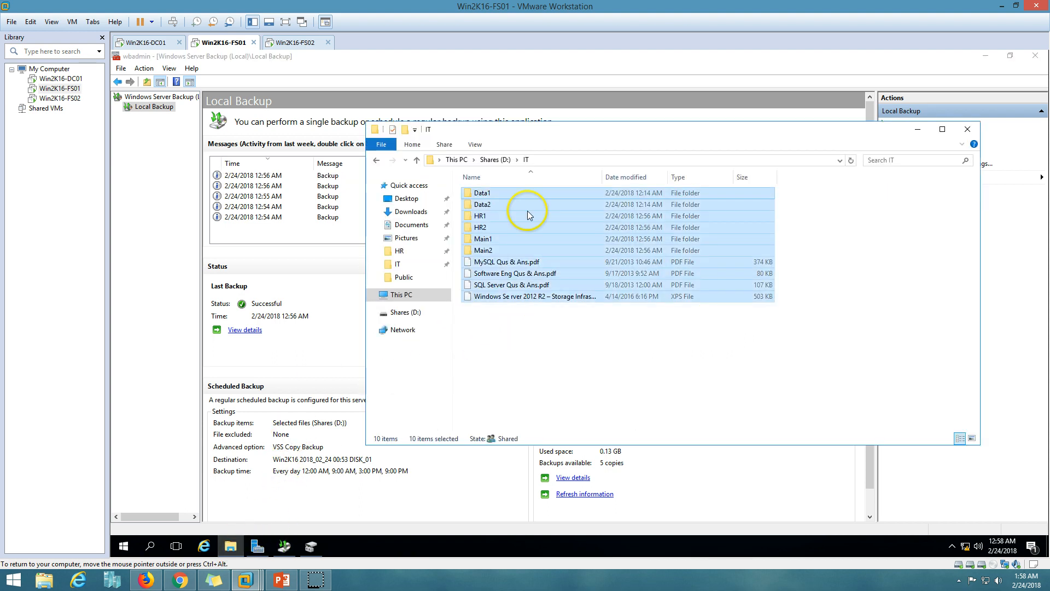
{"action": "left_click", "coordinate": [506, 163]}
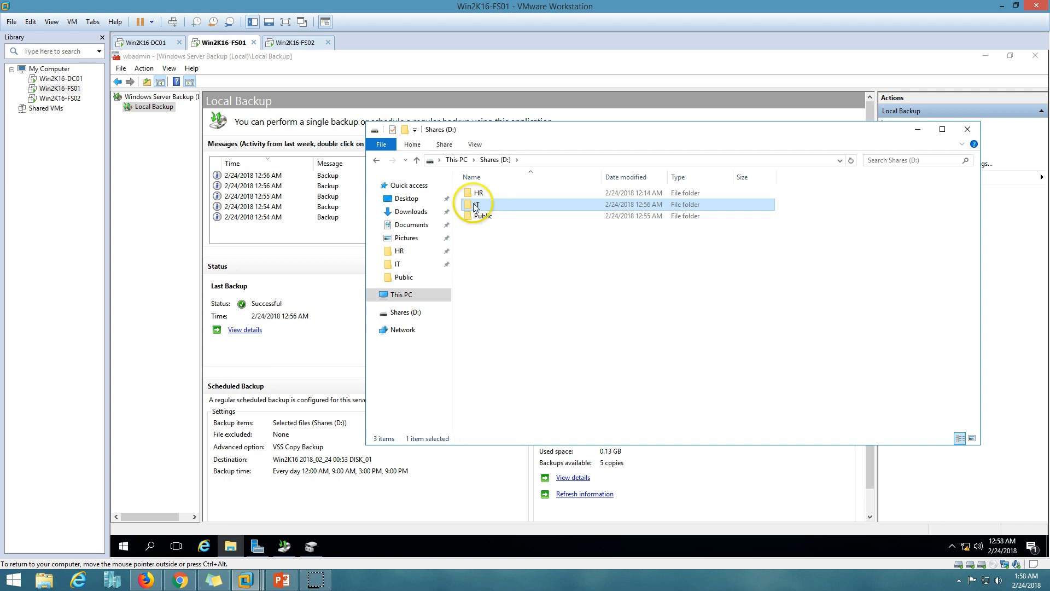
{"action": "double_click", "coordinate": [482, 205]}
{"action": "key", "text": "ctrl+a"}
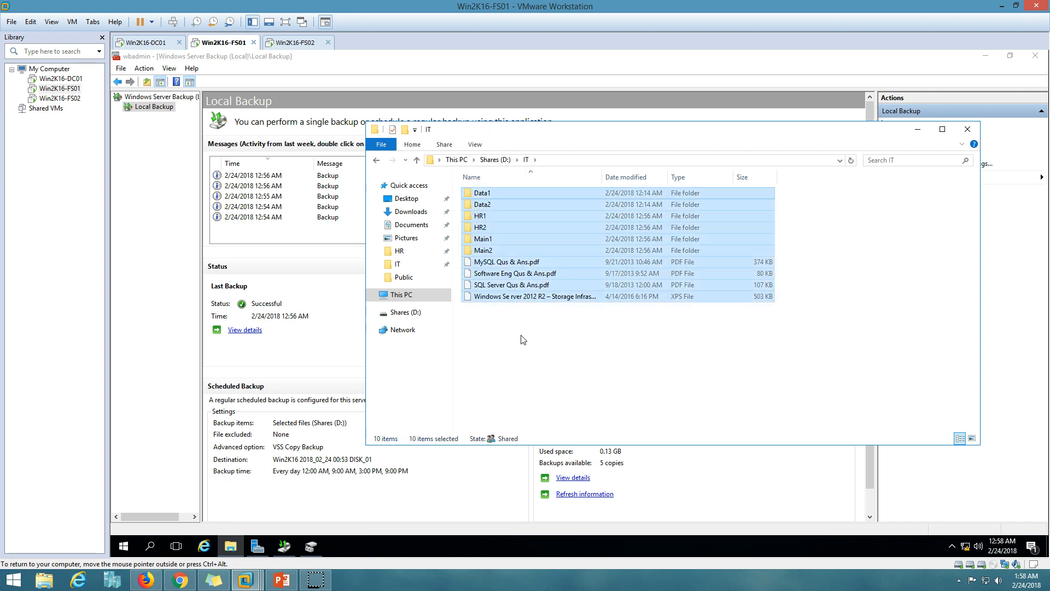
{"action": "key", "text": "shift+Delete"}
{"action": "key", "text": "Return"}
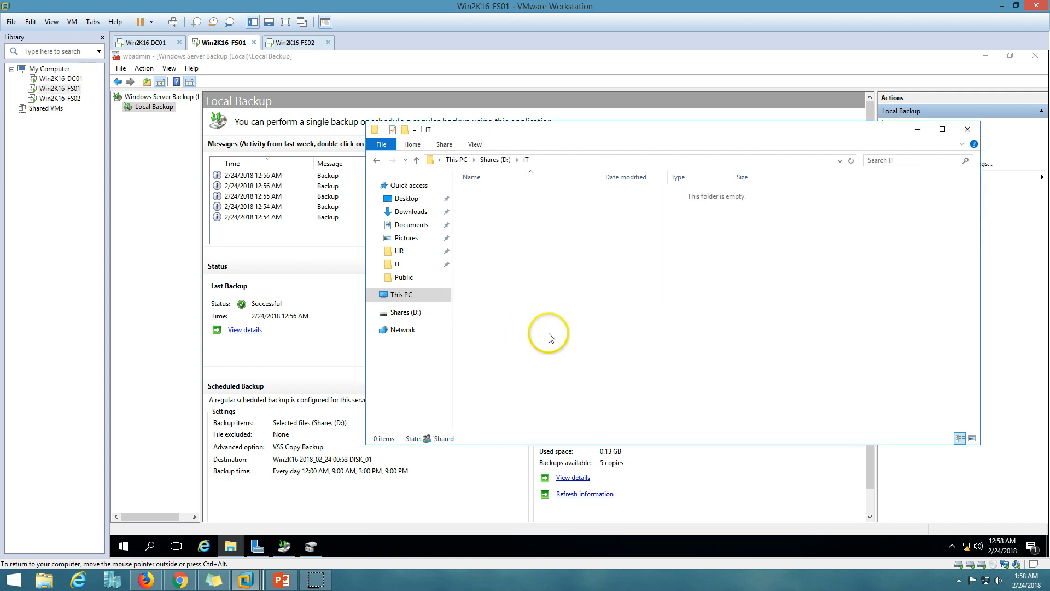
{"action": "left_click", "coordinate": [918, 129]}
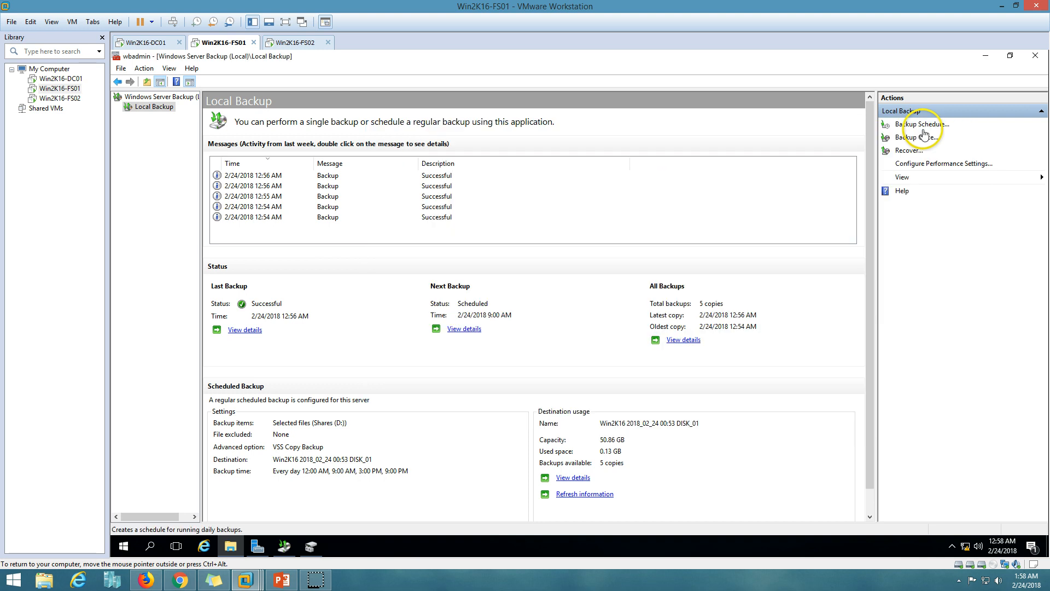
- Start a one-time backup of Shares (D:) using the scheduled backup options
{"action": "left_click", "coordinate": [771, 183]}
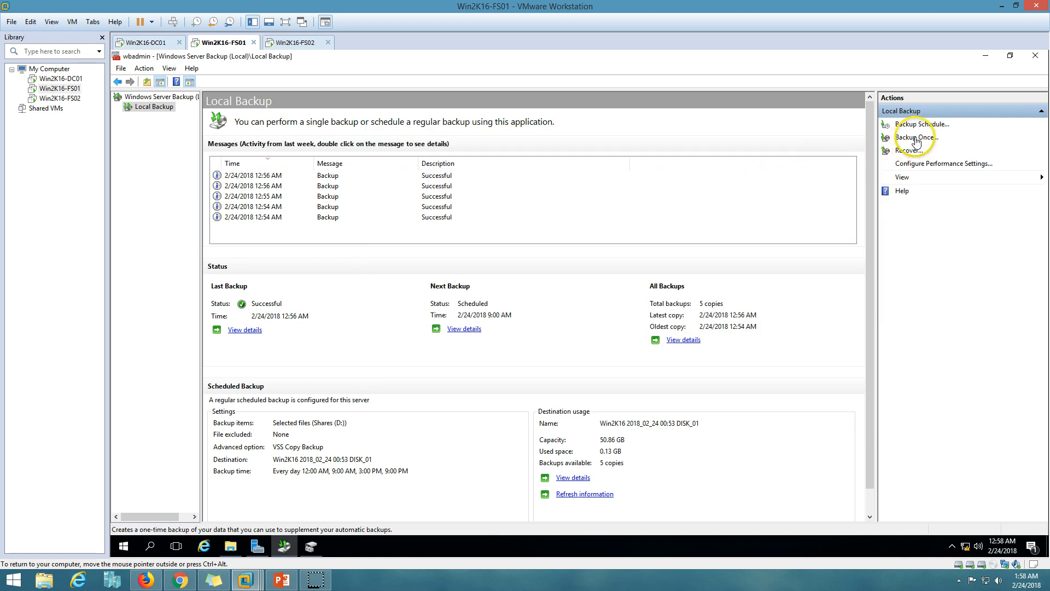
{"action": "left_click", "coordinate": [470, 163]}
{"action": "left_click", "coordinate": [482, 176]}
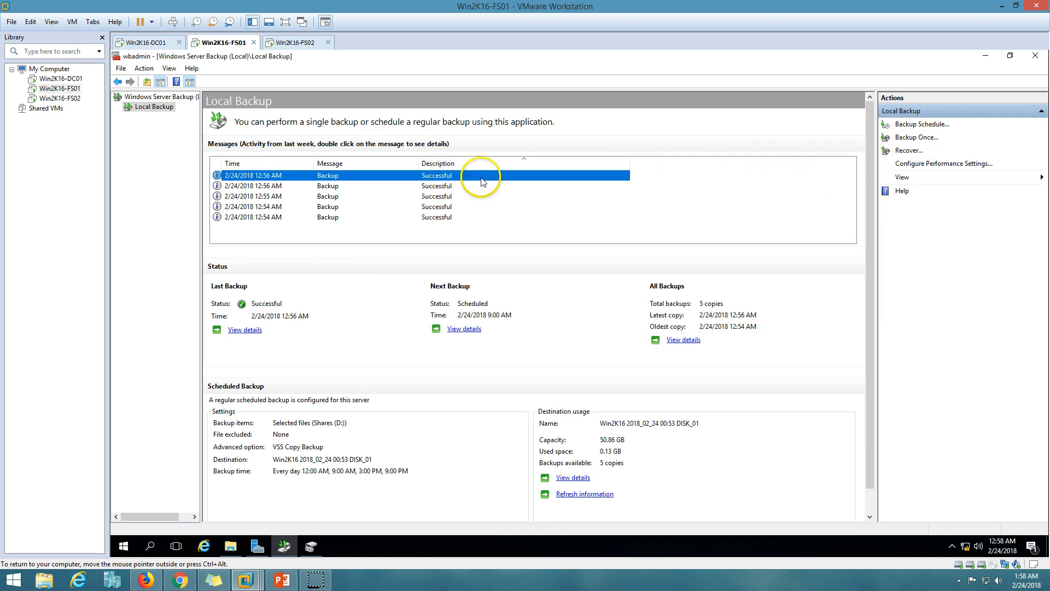
{"action": "left_click", "coordinate": [930, 138]}
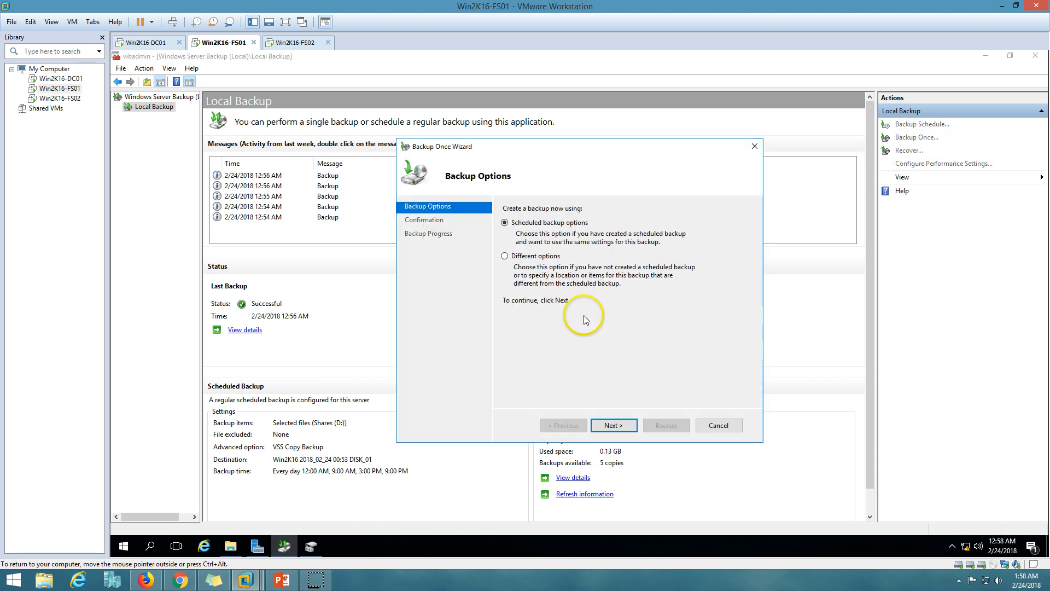
{"action": "left_click", "coordinate": [623, 424]}
{"action": "left_click", "coordinate": [666, 425]}
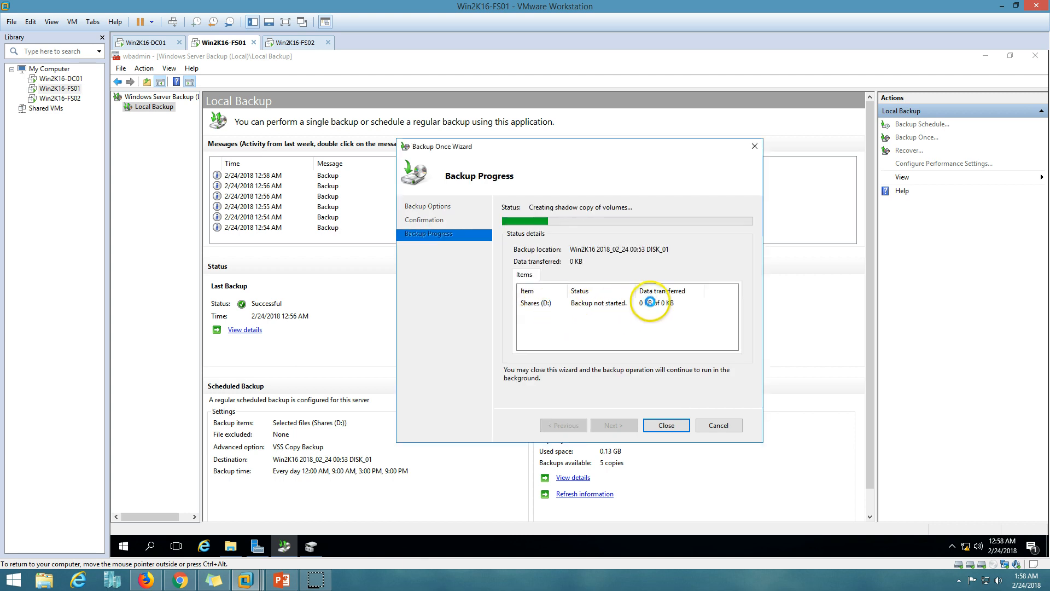
- Check the IT folder's contents while the backup runs, and close the Backup Once Wizard when it finishes
{"action": "left_click", "coordinate": [229, 545]}
{"action": "left_click", "coordinate": [233, 544]}
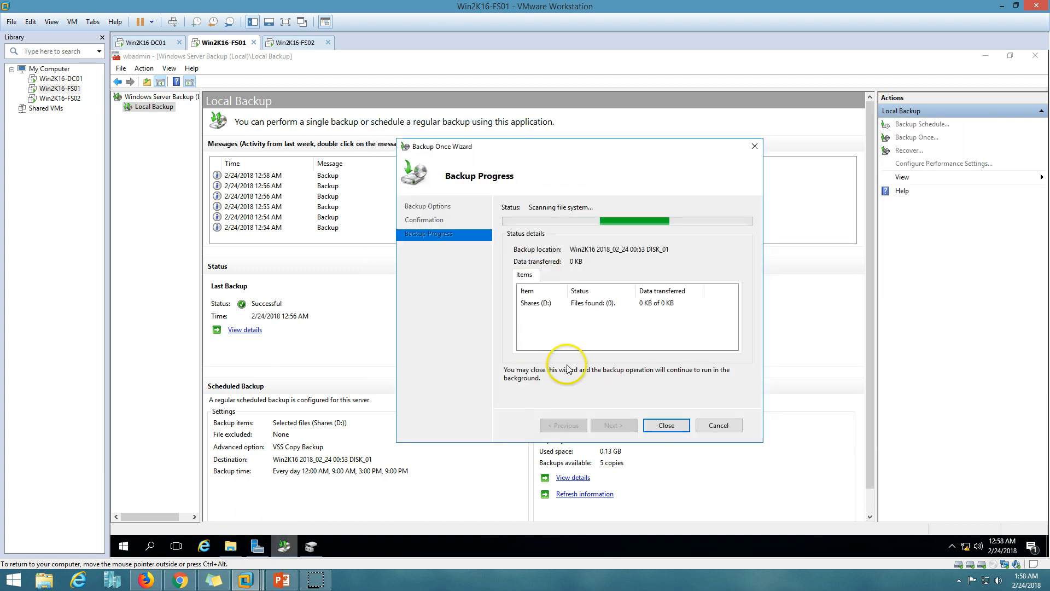
{"action": "left_click", "coordinate": [619, 304]}
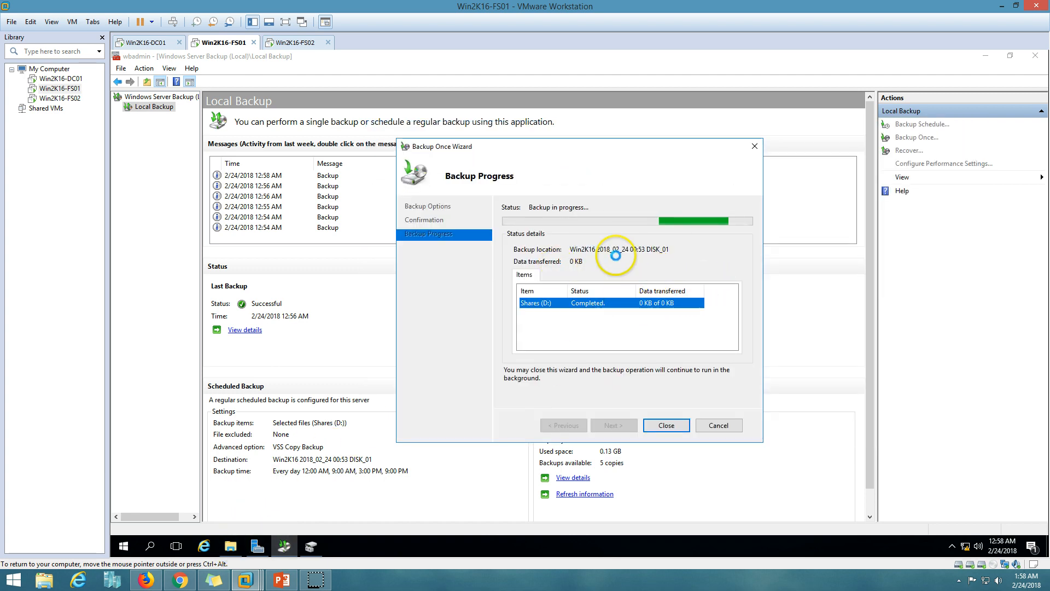
{"action": "left_click", "coordinate": [228, 545]}
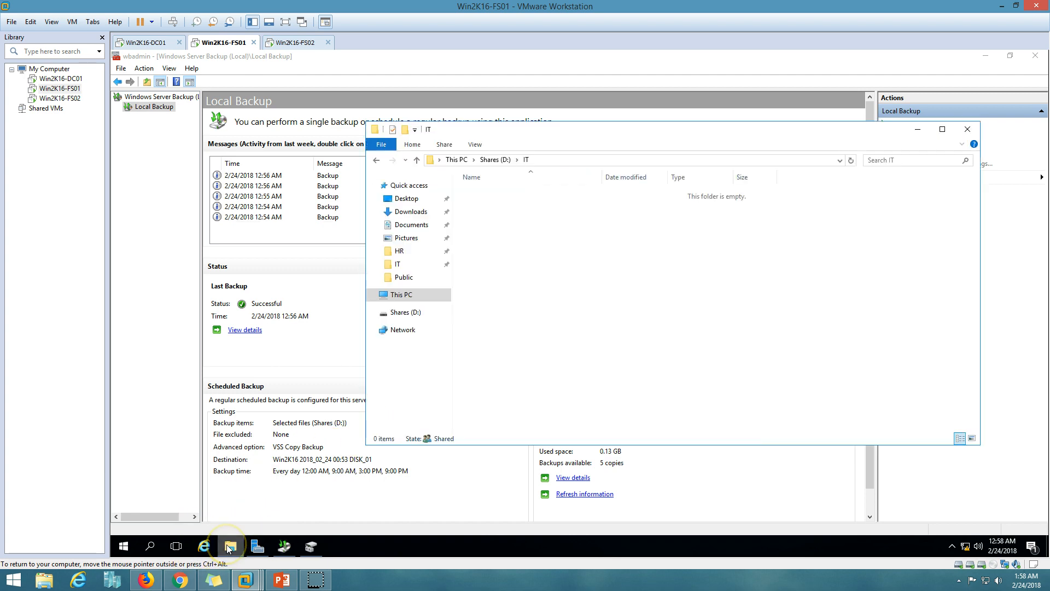
{"action": "left_click", "coordinate": [229, 545]}
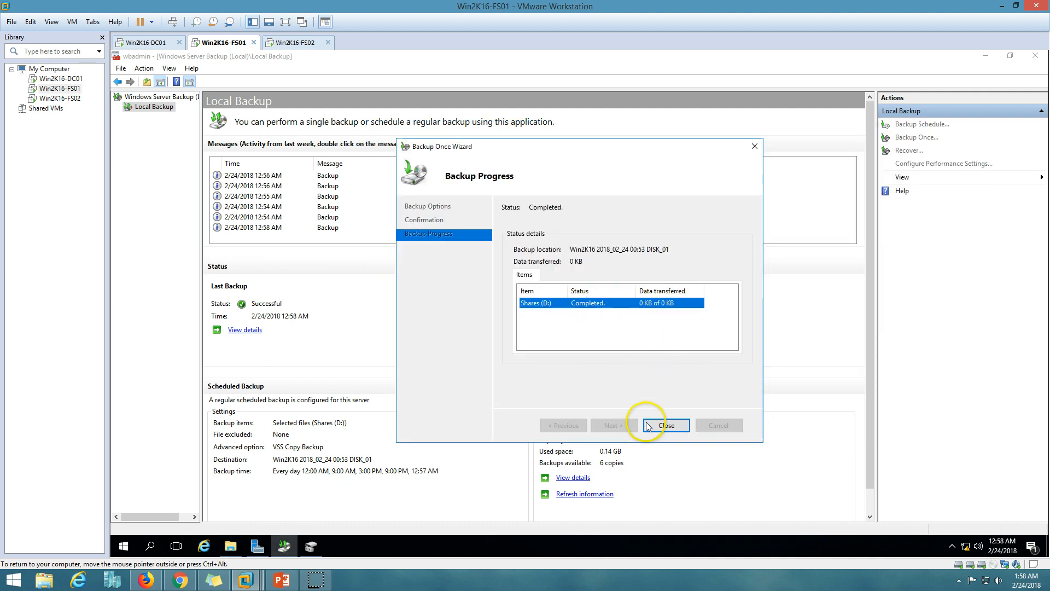
{"action": "left_click", "coordinate": [665, 425]}
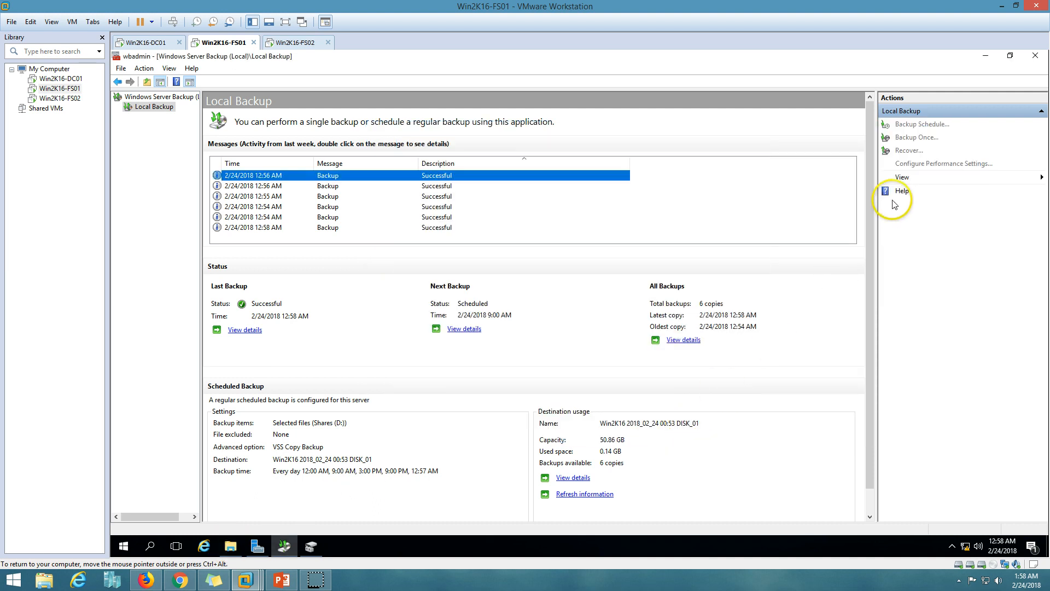
- Start a recovery from this server with the 2/24/2018 12:58 AM backup and continue to the recovery type selection
{"action": "left_click", "coordinate": [908, 151]}
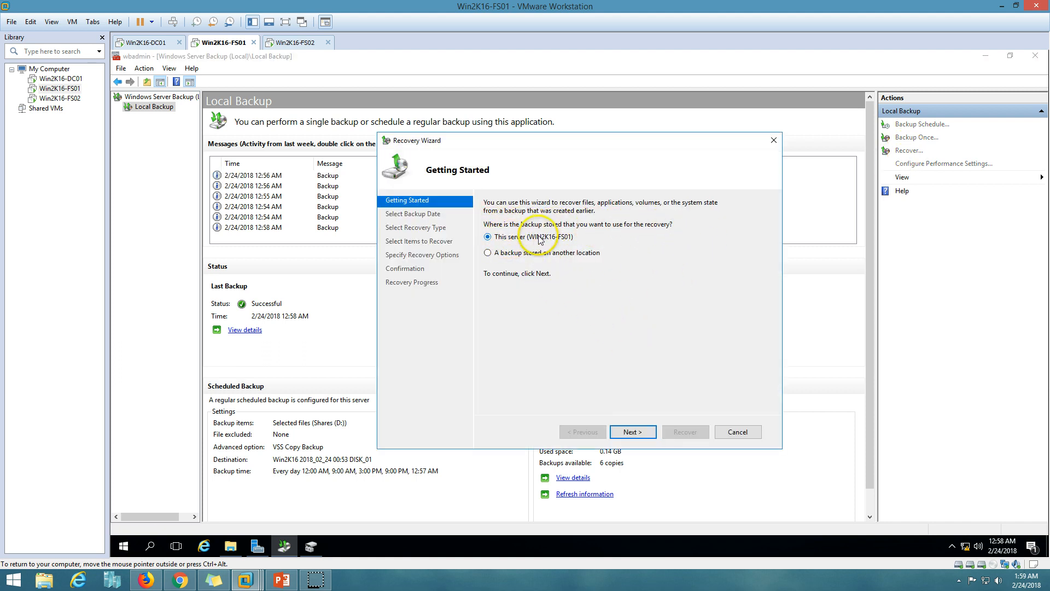
{"action": "left_click", "coordinate": [633, 432]}
{"action": "left_click", "coordinate": [725, 285]}
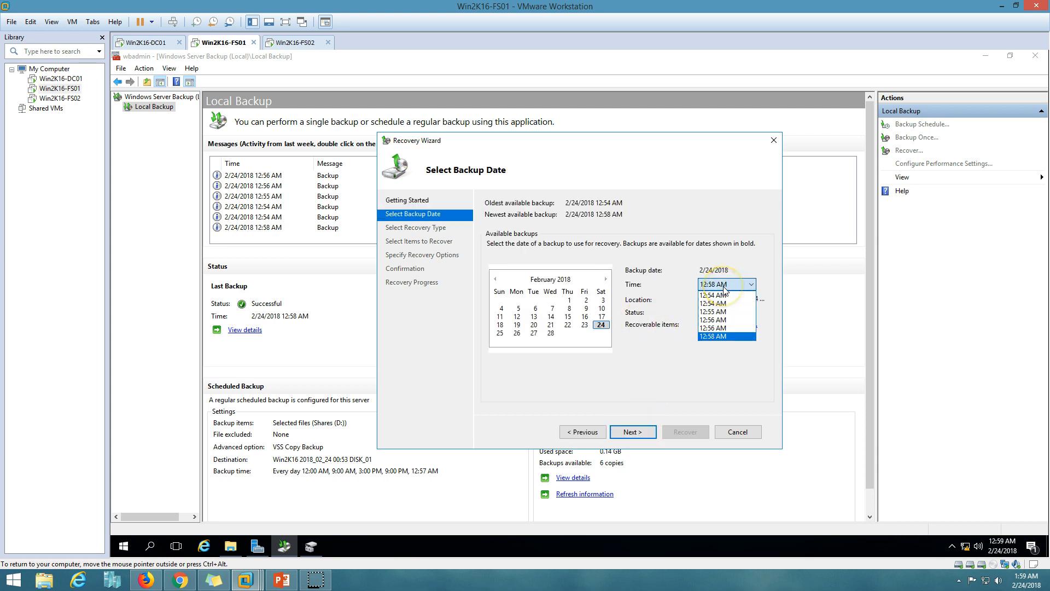
{"action": "left_click", "coordinate": [718, 337]}
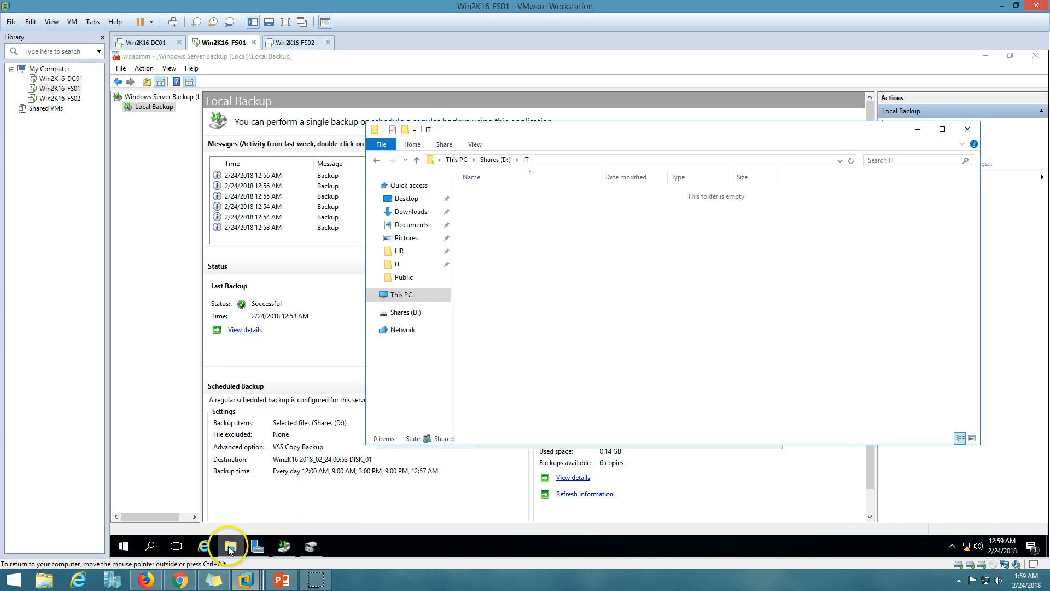
{"action": "left_click", "coordinate": [640, 435]}
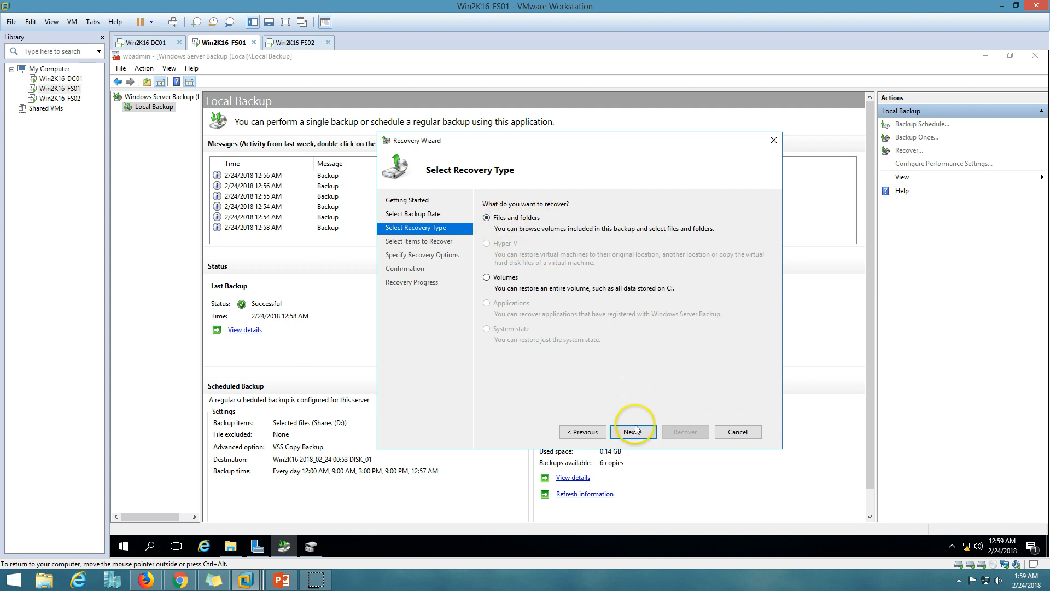
- Browse the folders of Shares (D:) contained in the 12:58 AM backup, and return to the backup date selection
{"action": "left_click", "coordinate": [632, 432]}
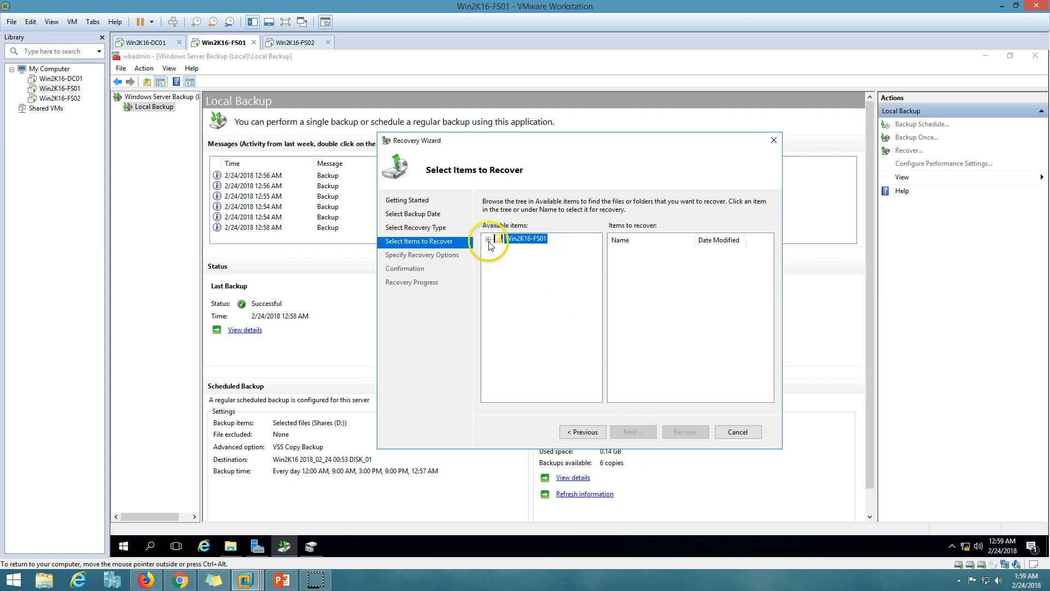
{"action": "left_click", "coordinate": [508, 249]}
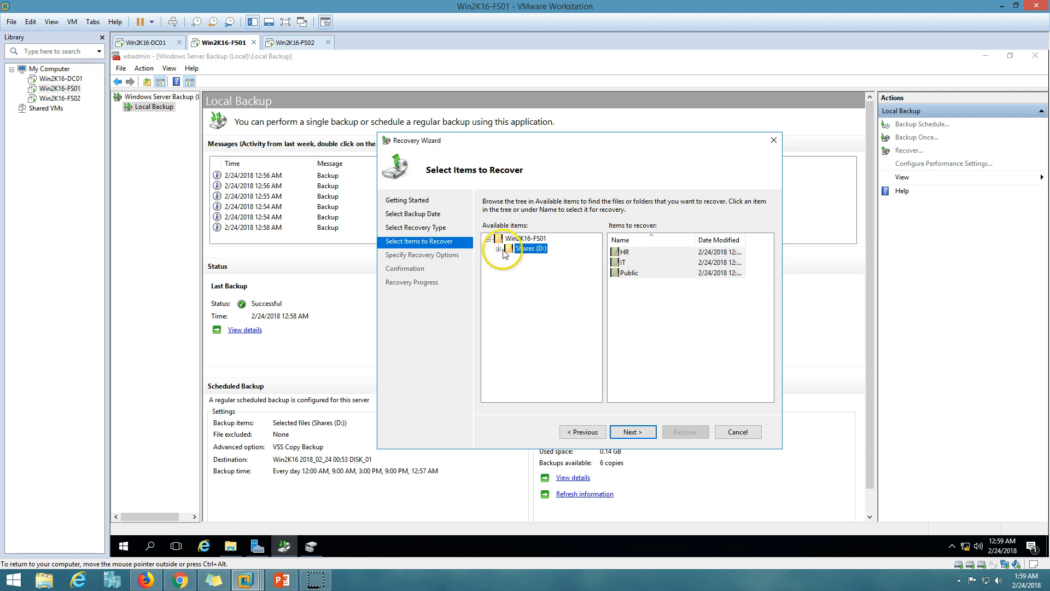
{"action": "left_click", "coordinate": [499, 250]}
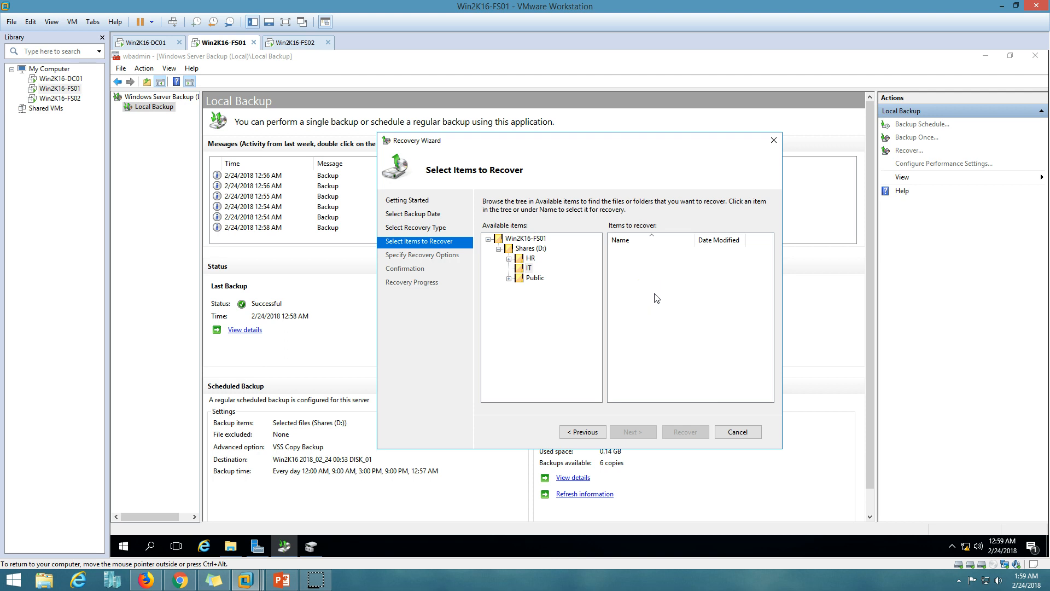
{"action": "left_click", "coordinate": [596, 440]}
{"action": "left_click", "coordinate": [597, 437]}
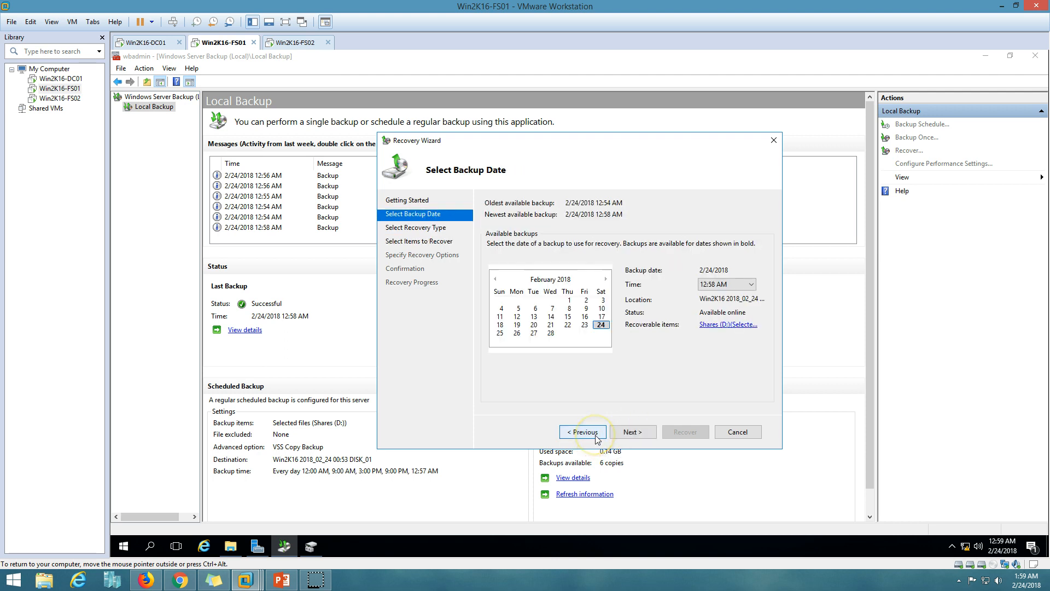
- Choose the 12:55 AM backup for a files and folders recovery and continue to the item selection
{"action": "left_click", "coordinate": [727, 284]}
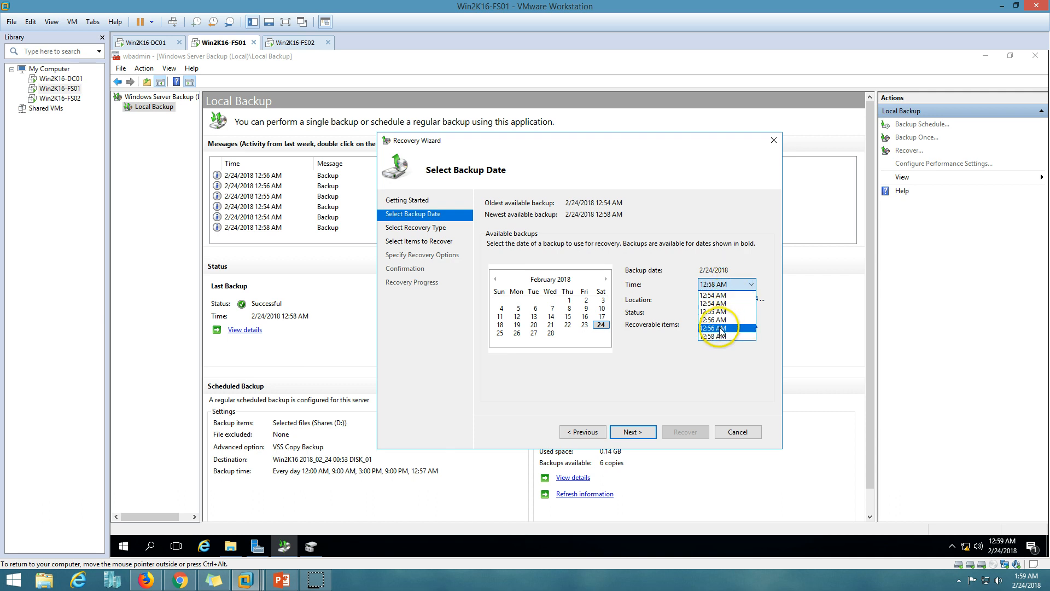
{"action": "left_click", "coordinate": [724, 312]}
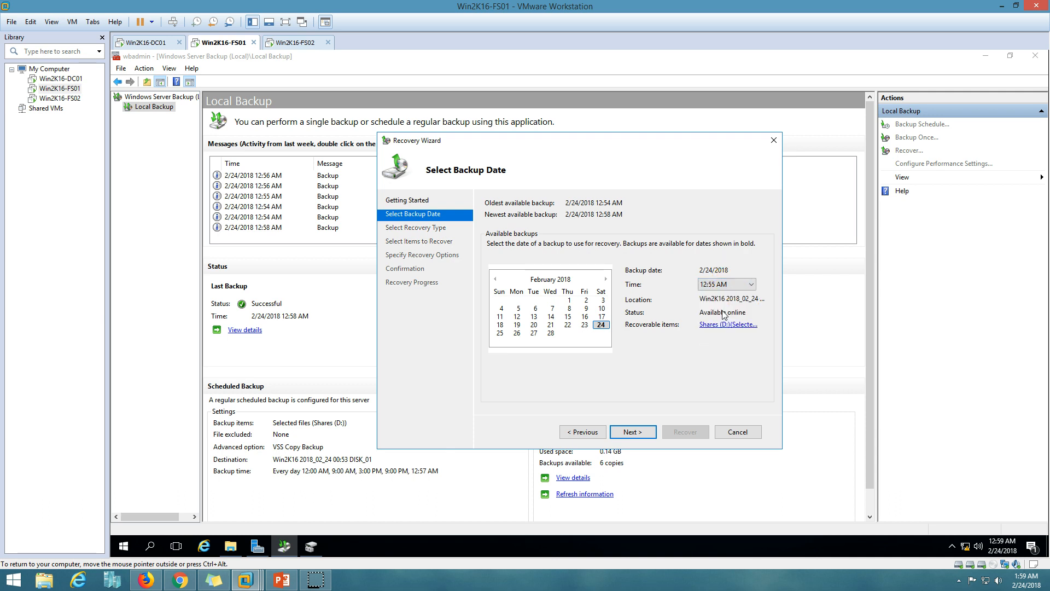
{"action": "left_click", "coordinate": [640, 441]}
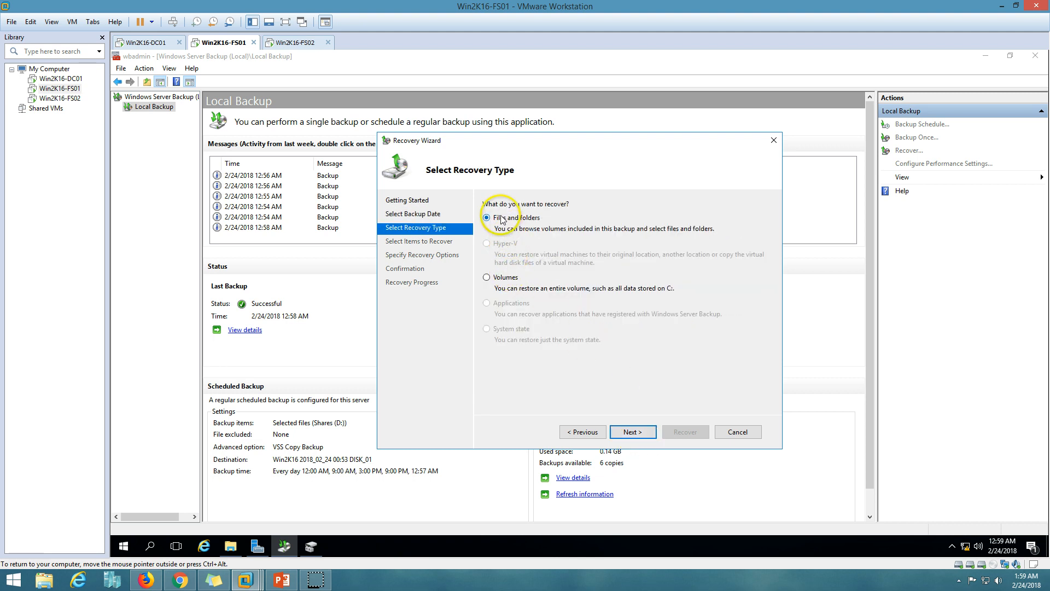
{"action": "left_click", "coordinate": [635, 432]}
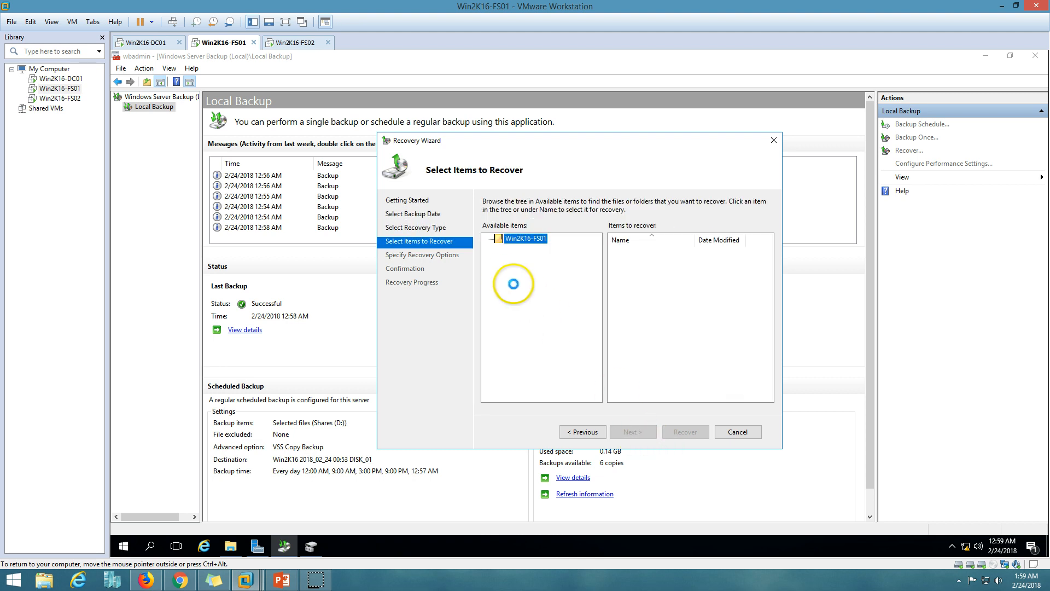
- Examine the IT folder with its Data1 and Data2 subfolders in the 12:55 AM backup, and return to the backup date selection
{"action": "left_click", "coordinate": [487, 239]}
{"action": "left_click", "coordinate": [499, 249]}
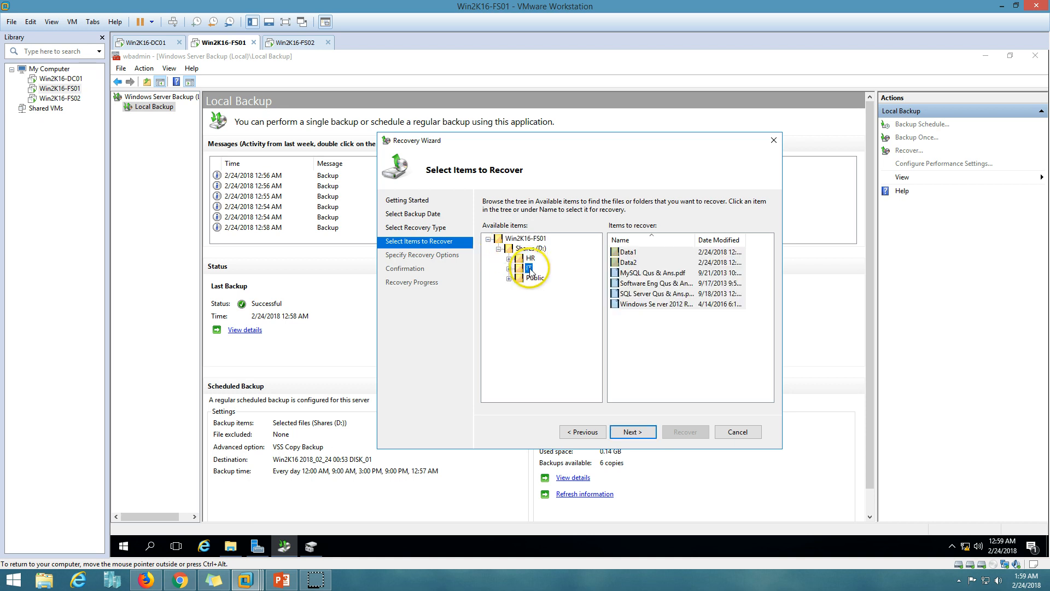
{"action": "double_click", "coordinate": [530, 269]}
{"action": "left_click", "coordinate": [543, 279]}
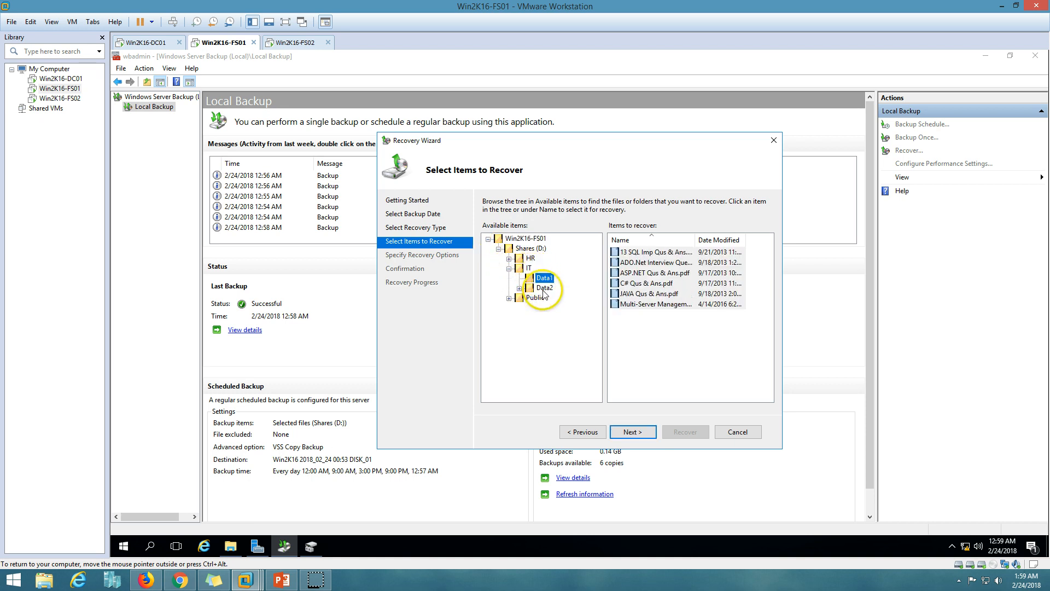
{"action": "left_click", "coordinate": [544, 288]}
{"action": "left_click", "coordinate": [652, 296]}
{"action": "left_click", "coordinate": [652, 328]}
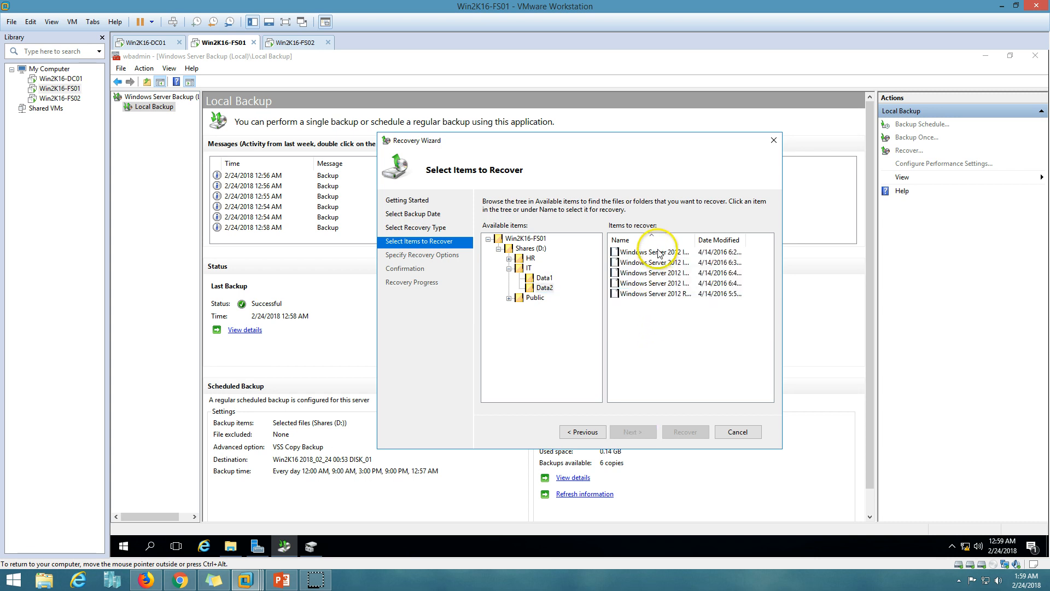
{"action": "left_click", "coordinate": [583, 431]}
{"action": "left_click", "coordinate": [583, 431]}
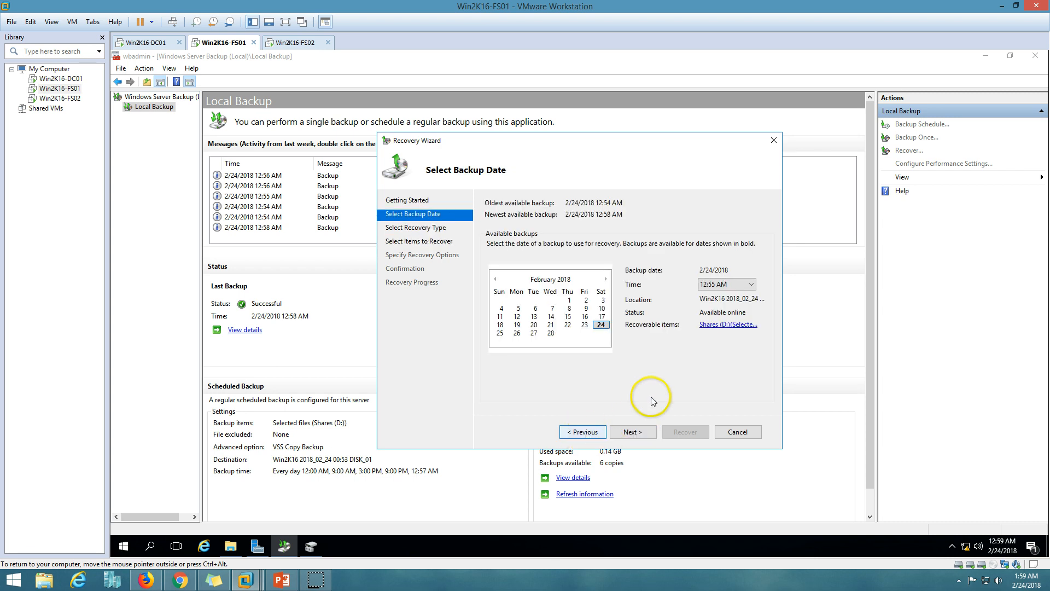
- Choose the later 12:56 AM backup for a files and folders recovery and continue to the item selection
{"action": "left_click", "coordinate": [722, 284]}
{"action": "left_click", "coordinate": [716, 328]}
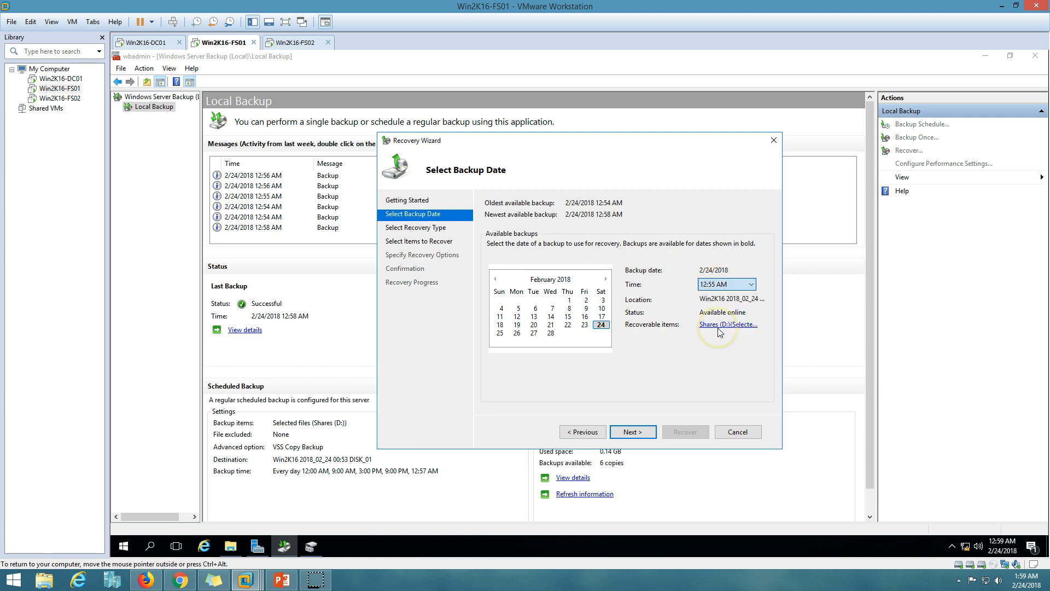
{"action": "left_click", "coordinate": [636, 432]}
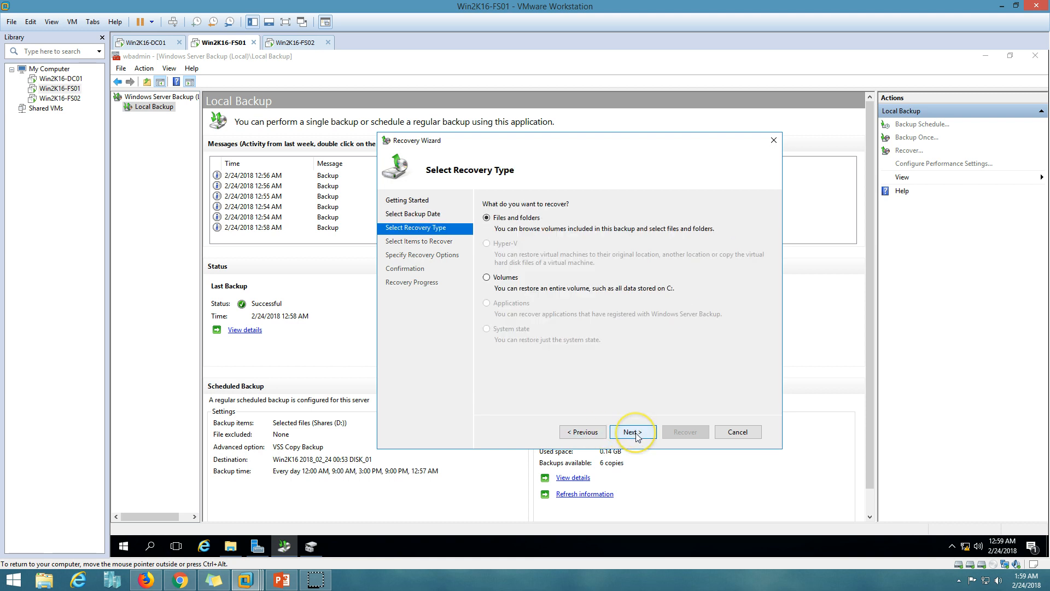
{"action": "left_click", "coordinate": [635, 432]}
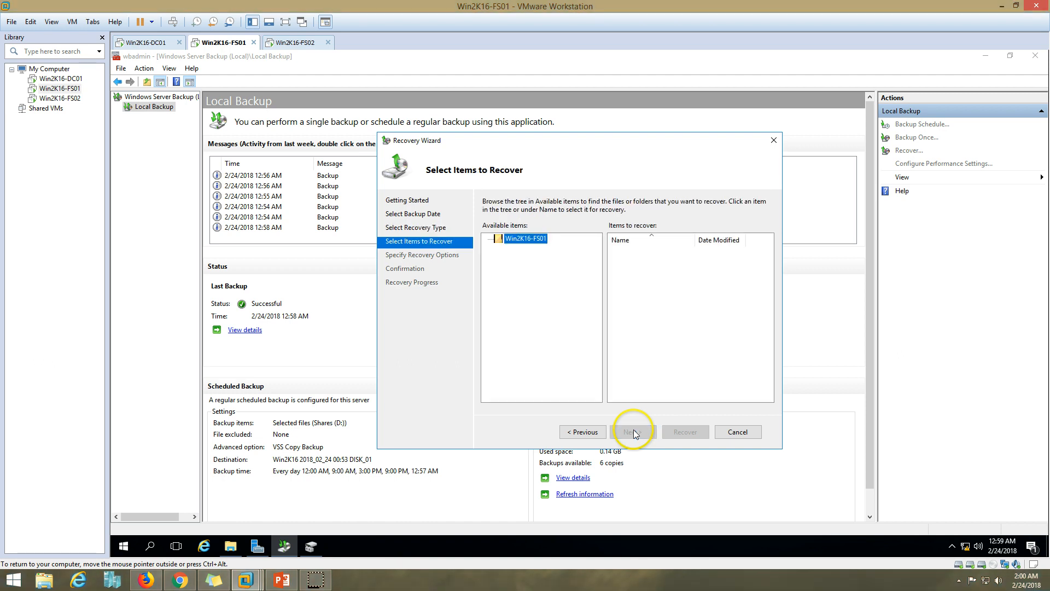
- Select the contents of the IT folder on Shares (D:) for recovery and continue to the recovery options
{"action": "left_click", "coordinate": [488, 239]}
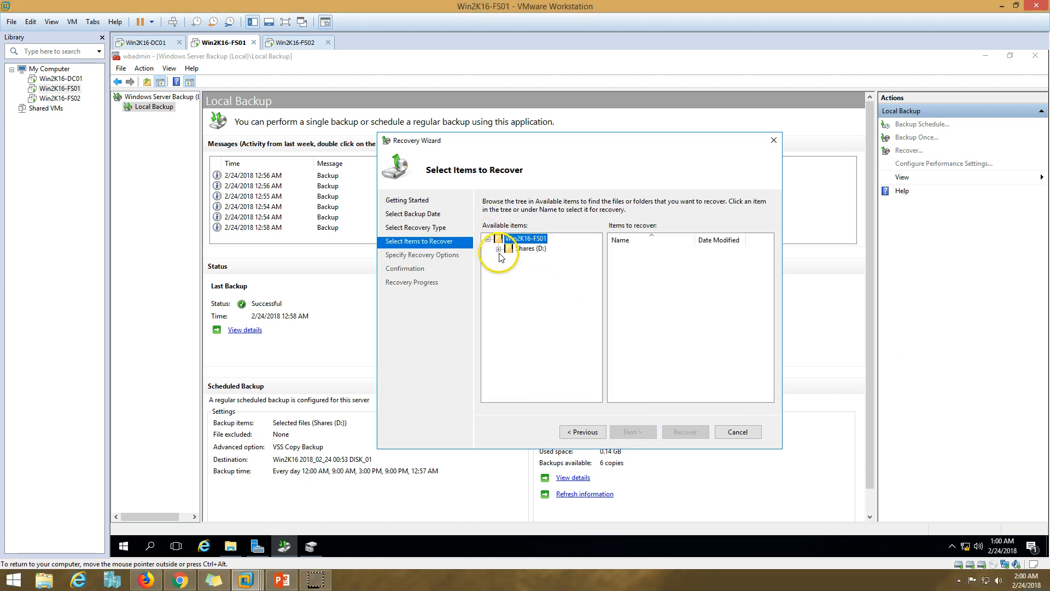
{"action": "left_click", "coordinate": [508, 268]}
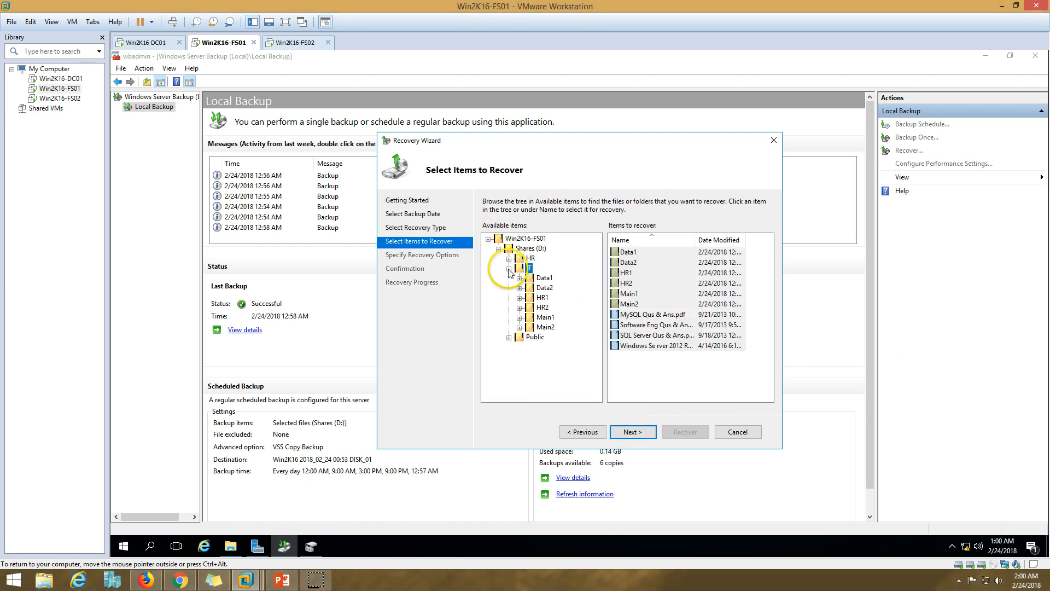
{"action": "left_click", "coordinate": [635, 434]}
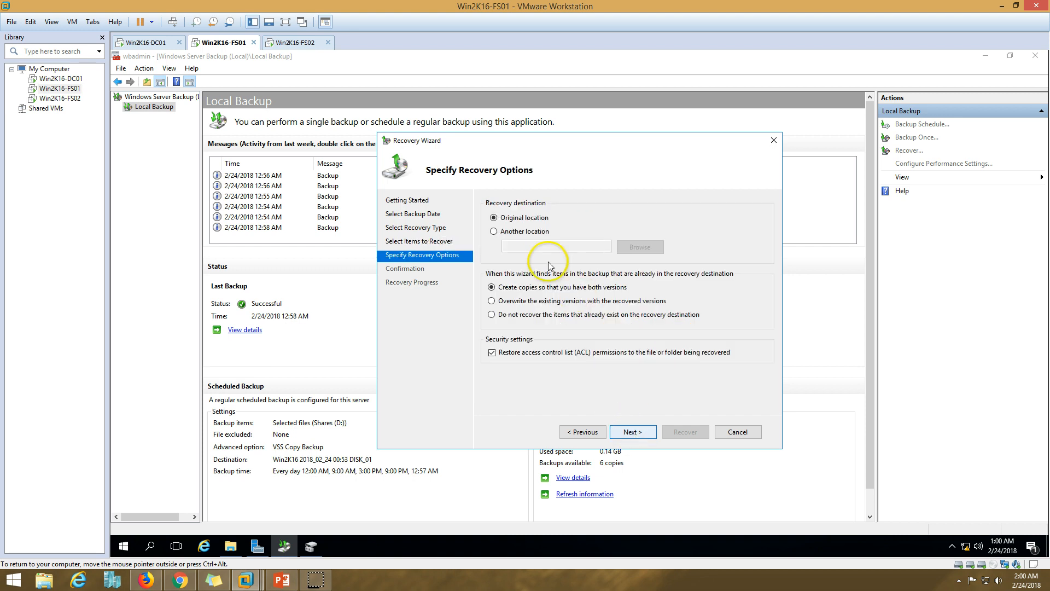
- Set the recovery destination to another location, a new folder named Recovery on Shares (D:)
{"action": "left_click", "coordinate": [513, 234]}
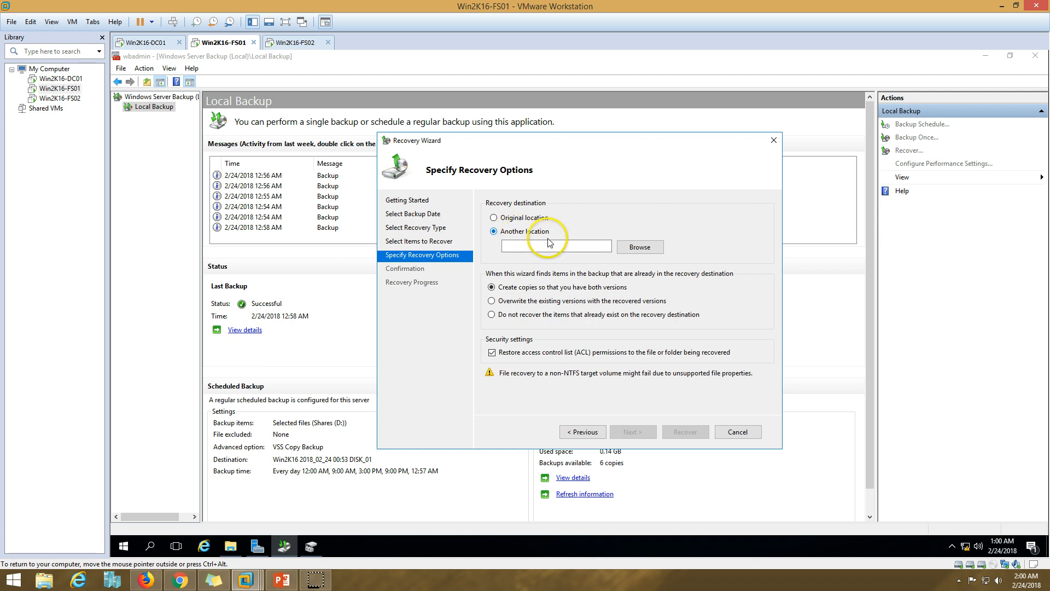
{"action": "left_click", "coordinate": [644, 247]}
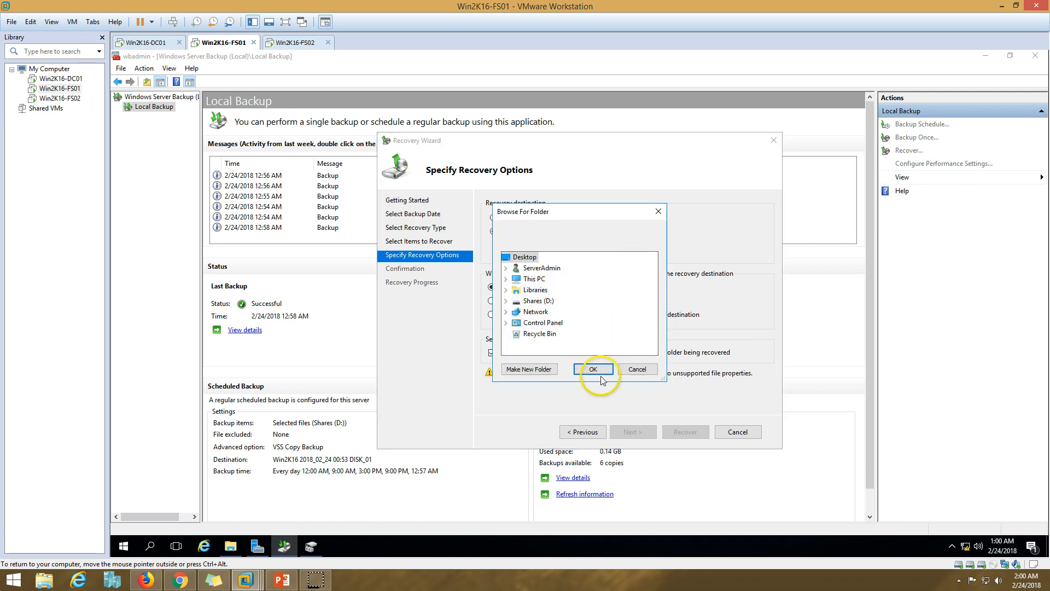
{"action": "double_click", "coordinate": [538, 301]}
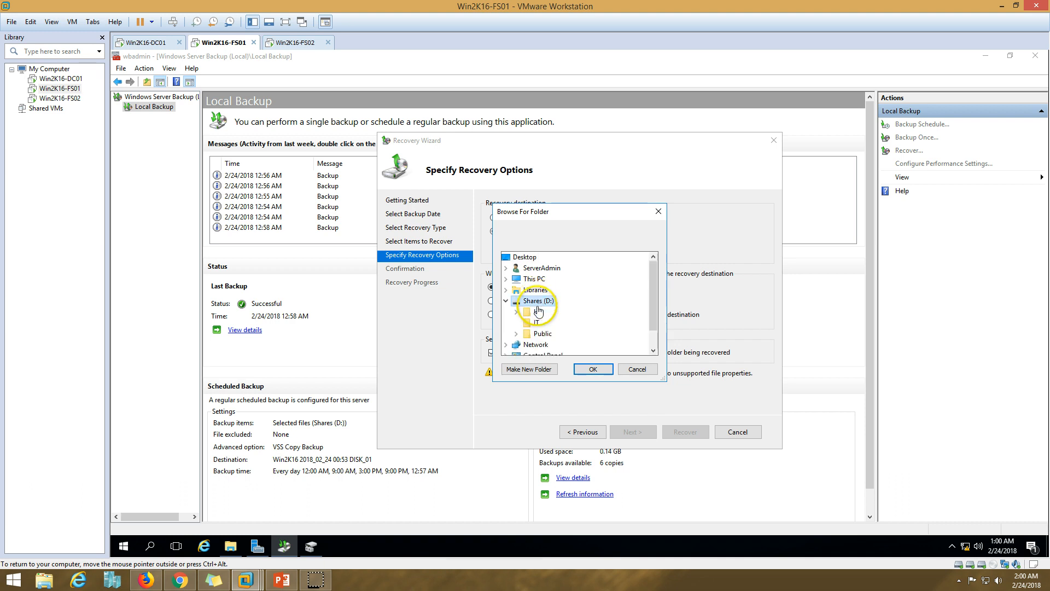
{"action": "left_click", "coordinate": [529, 369]}
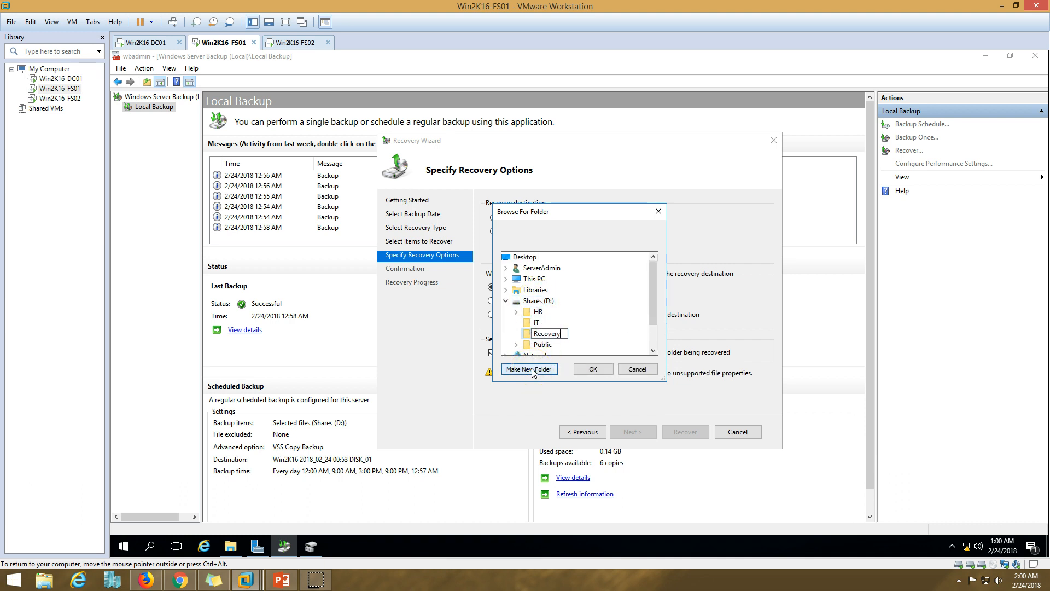
{"action": "left_click", "coordinate": [598, 370]}
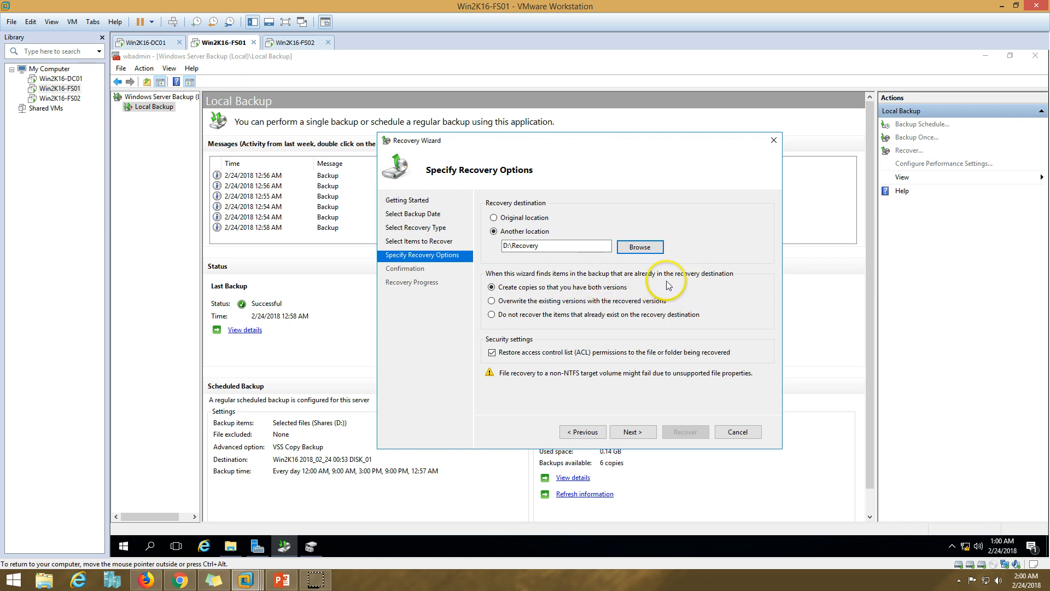
- Run the recovery with copies created so both versions are kept, check its progress, and close the Recovery Wizard when it completes
{"action": "left_click", "coordinate": [499, 302]}
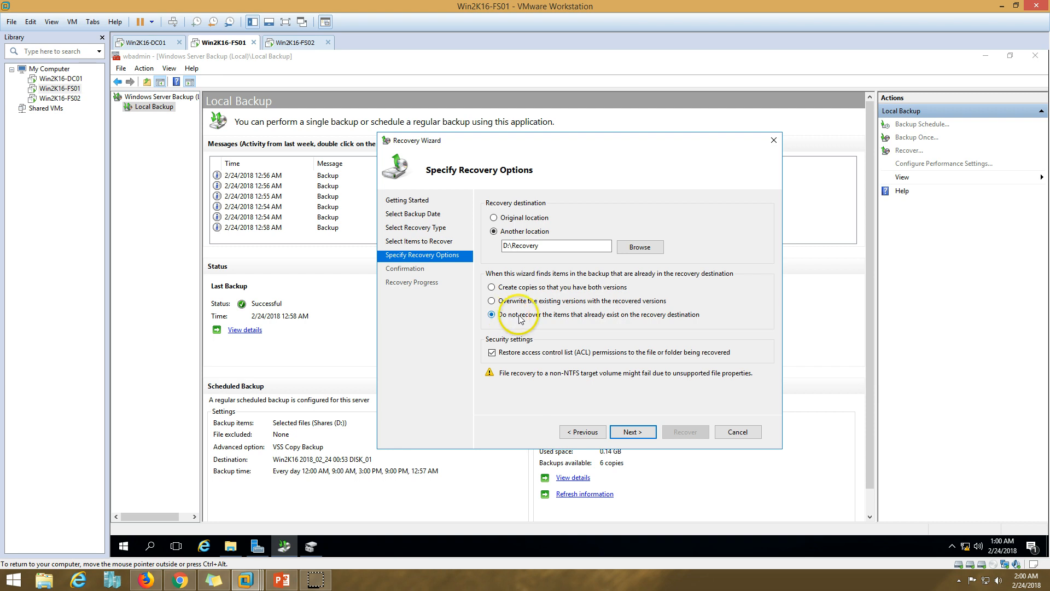
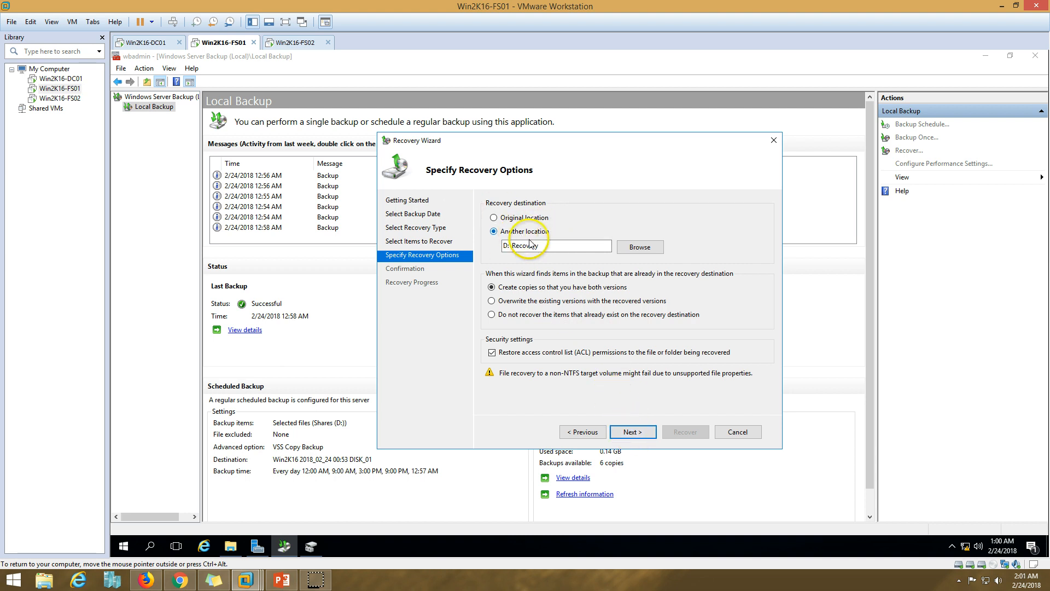
{"action": "left_click", "coordinate": [637, 432]}
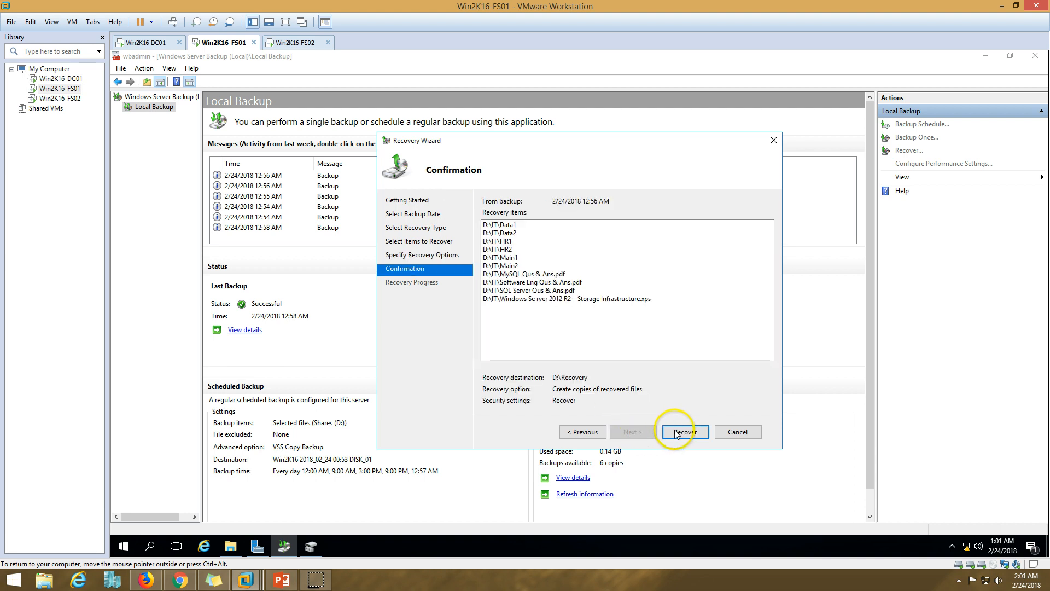
{"action": "left_click", "coordinate": [691, 433]}
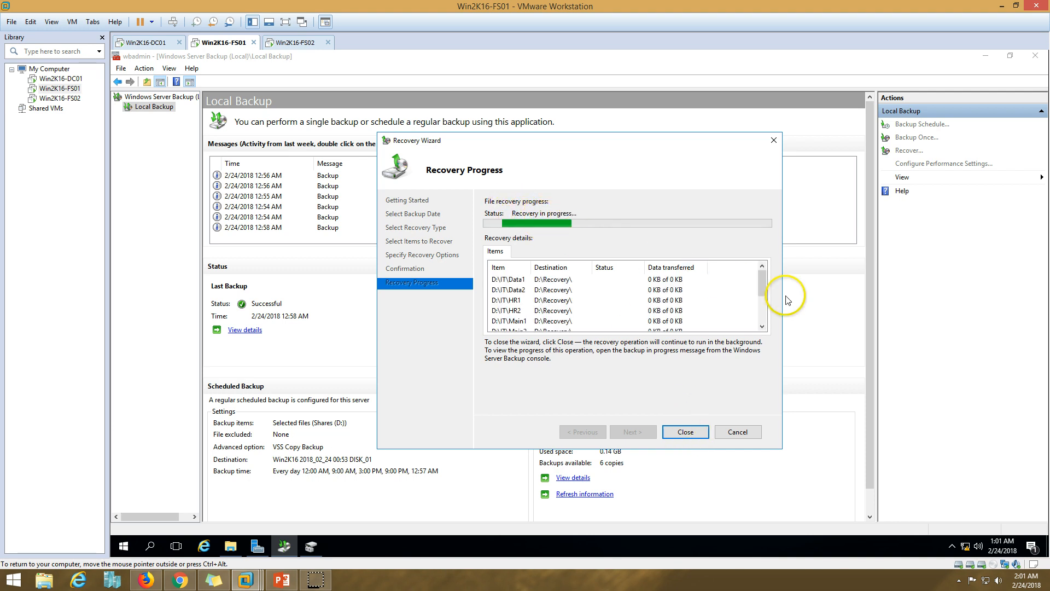
{"action": "left_click_drag", "start_coordinate": [763, 283], "coordinate": [763, 315]}
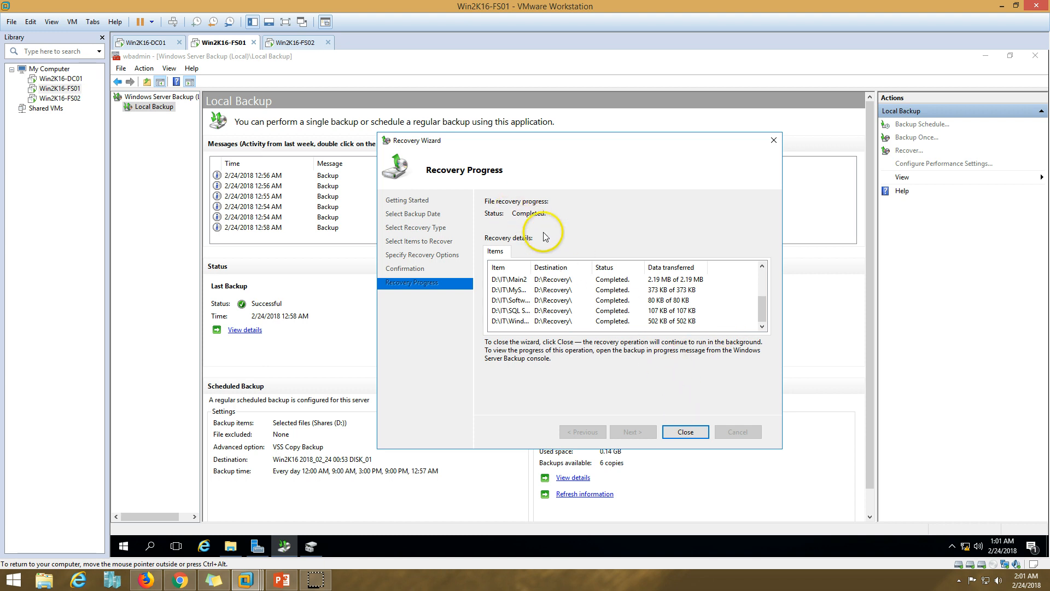
{"action": "left_click", "coordinate": [692, 436]}
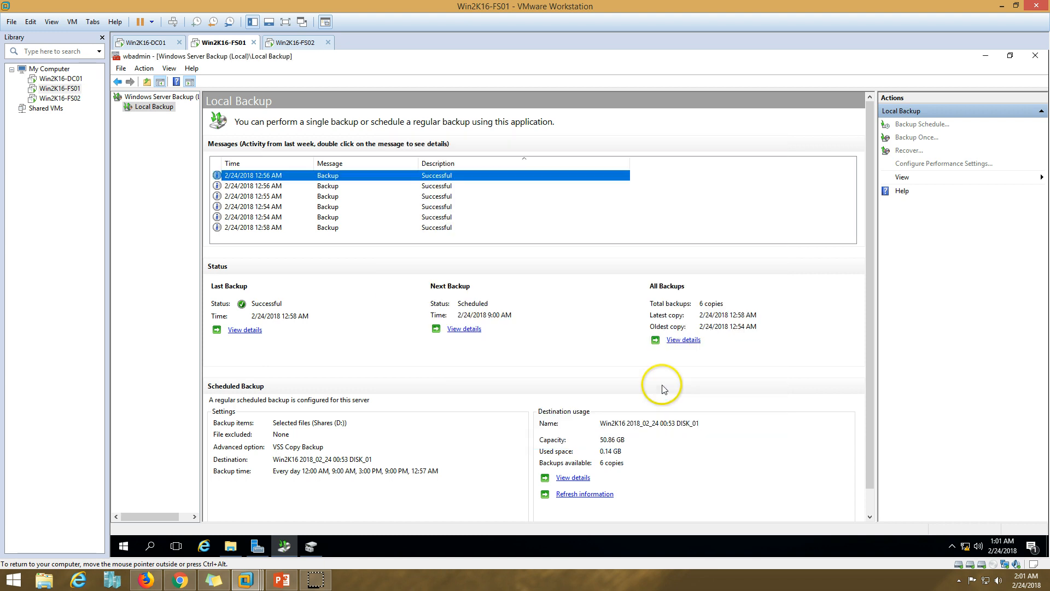
- Open the Recovery folder on Shares (D:) in File Explorer and review the recovered folders and files
{"action": "left_click", "coordinate": [231, 546]}
{"action": "left_click", "coordinate": [429, 299]}
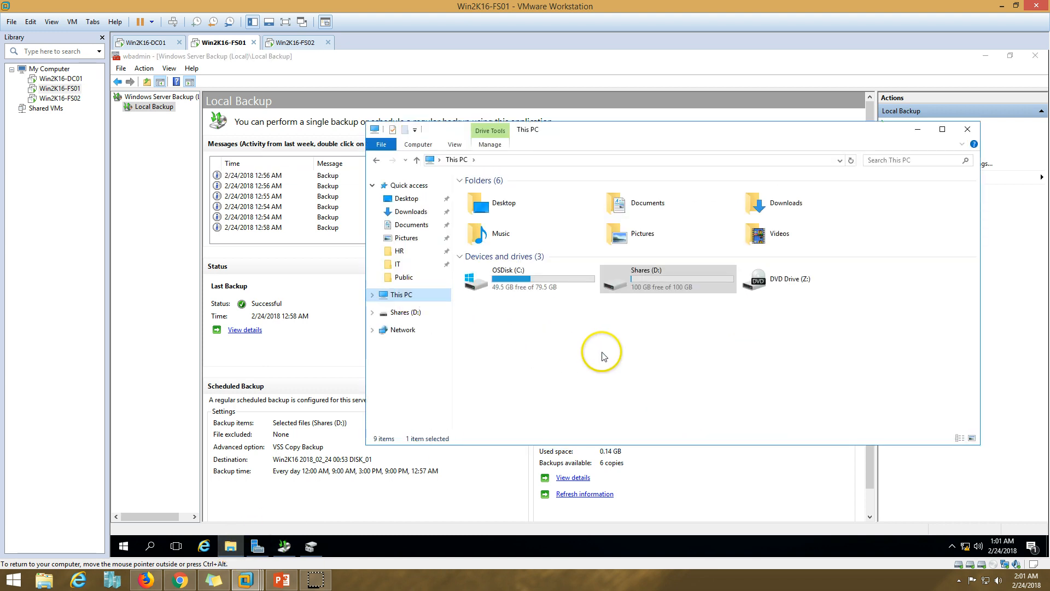
{"action": "double_click", "coordinate": [638, 284]}
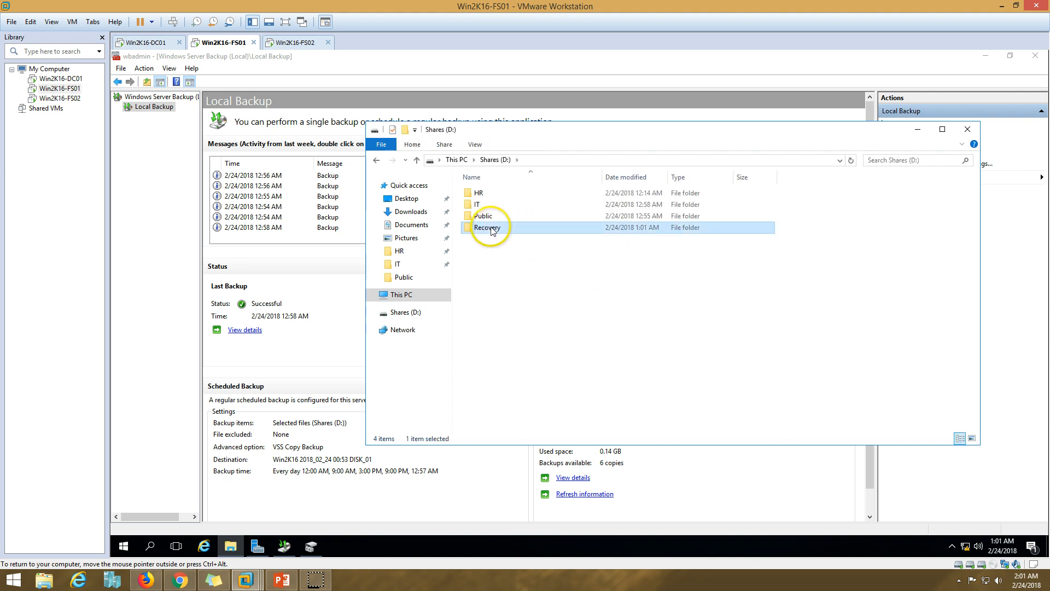
{"action": "double_click", "coordinate": [492, 228]}
{"action": "left_click_drag", "start_coordinate": [514, 376], "coordinate": [495, 178]}
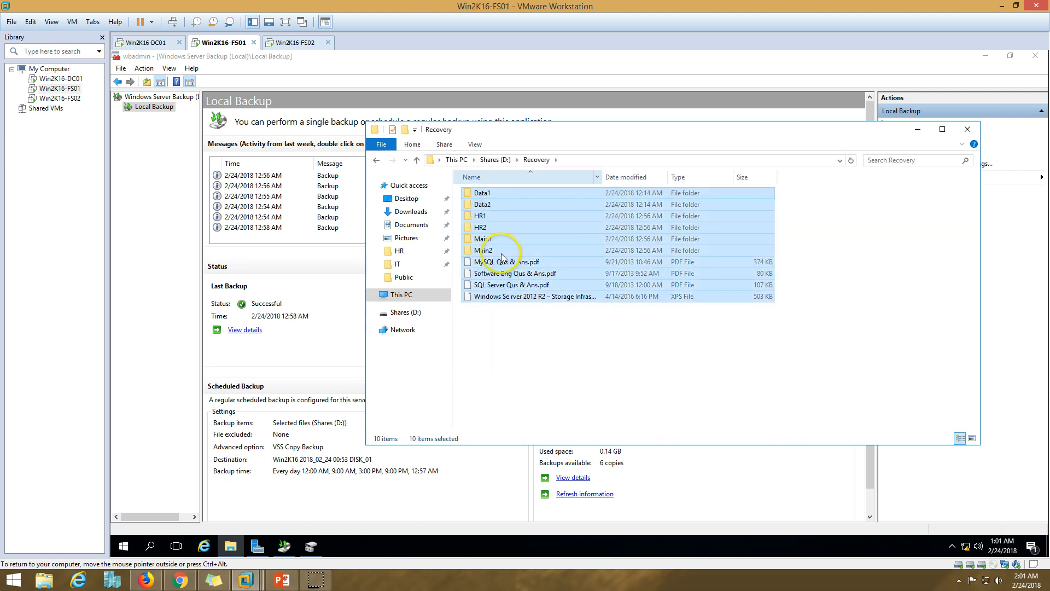
{"action": "left_click", "coordinate": [511, 357]}
{"action": "left_click_drag", "start_coordinate": [512, 359], "coordinate": [509, 222]}
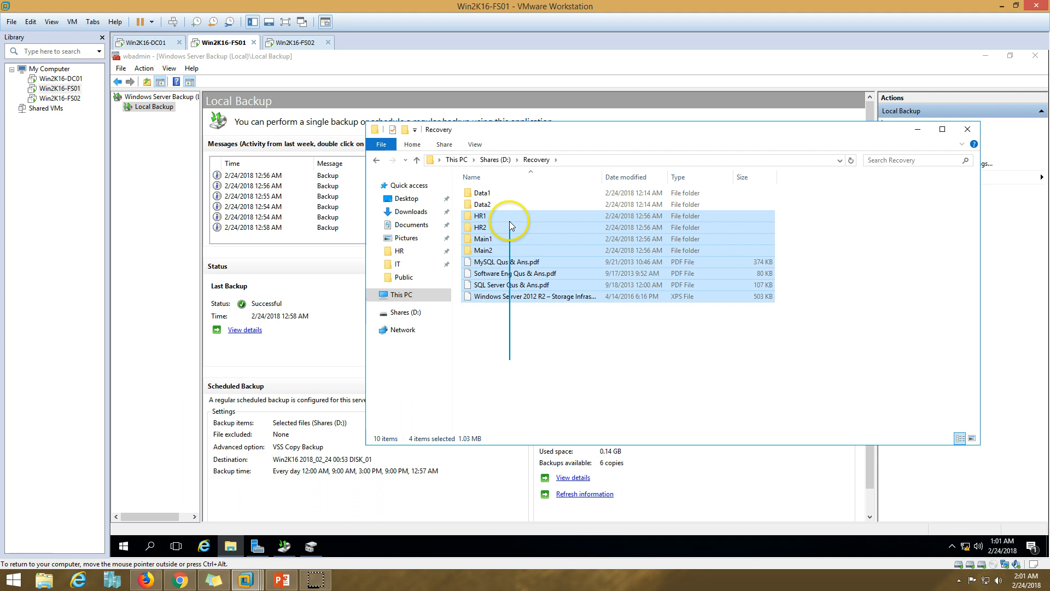
{"action": "left_click", "coordinate": [523, 330]}
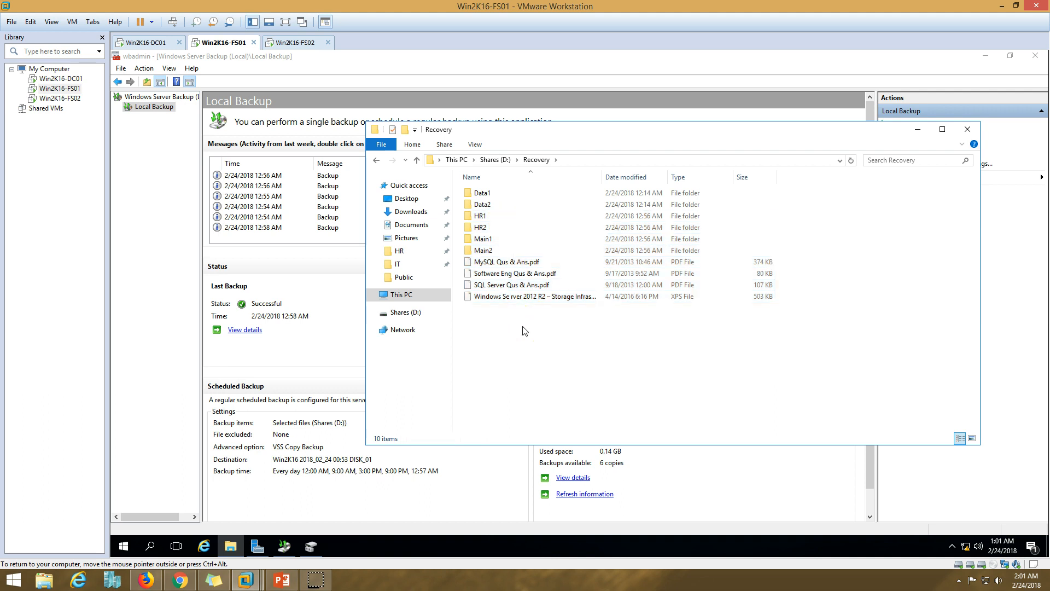
{"action": "left_click_drag", "start_coordinate": [538, 332], "coordinate": [516, 253]}
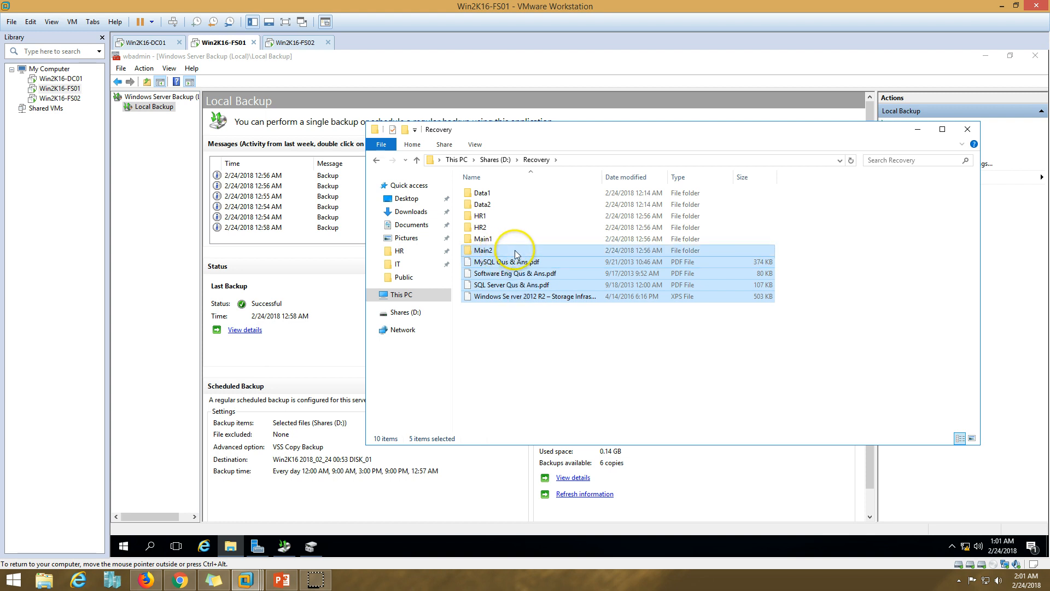
- Paste the copied Main2 folder and four document files from Recovery into the IT folder on Shares (D:)
{"action": "left_click", "coordinate": [376, 159]}
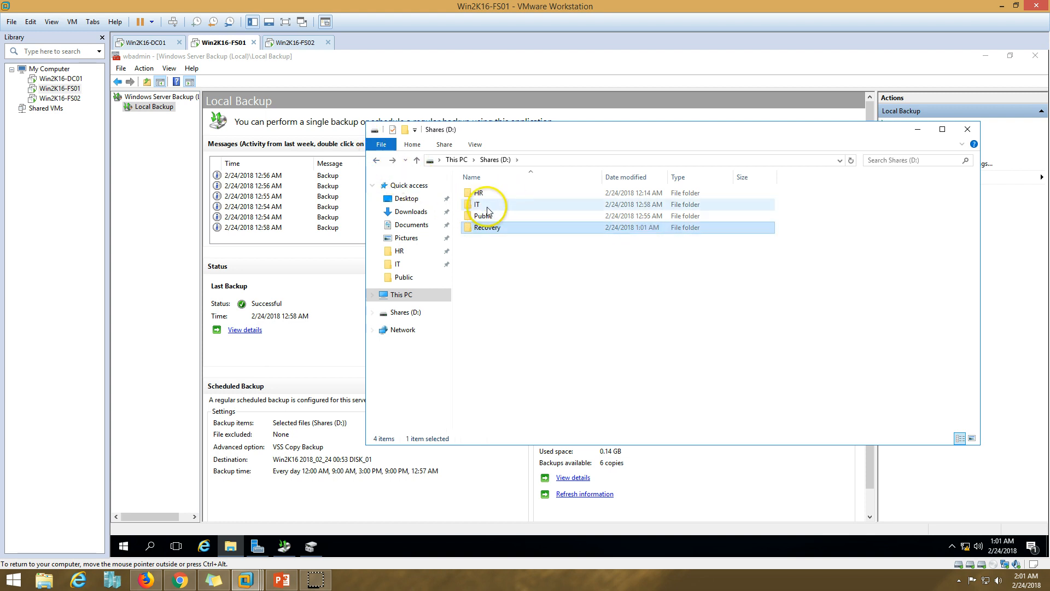
{"action": "double_click", "coordinate": [482, 204]}
{"action": "key", "text": "ctrl+v"}
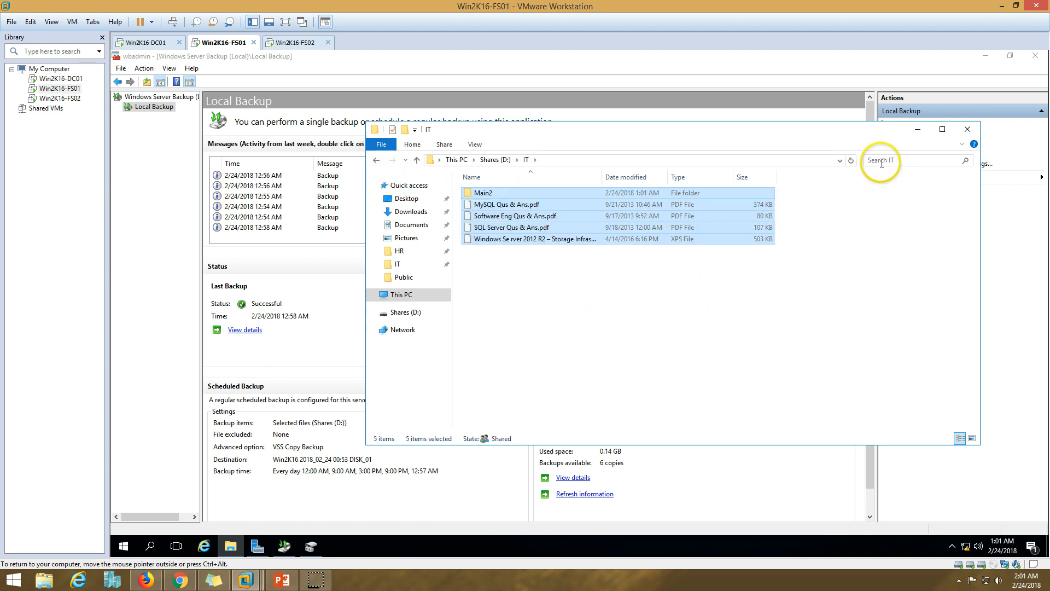
{"action": "left_click", "coordinate": [775, 353]}
{"action": "left_click", "coordinate": [918, 131]}
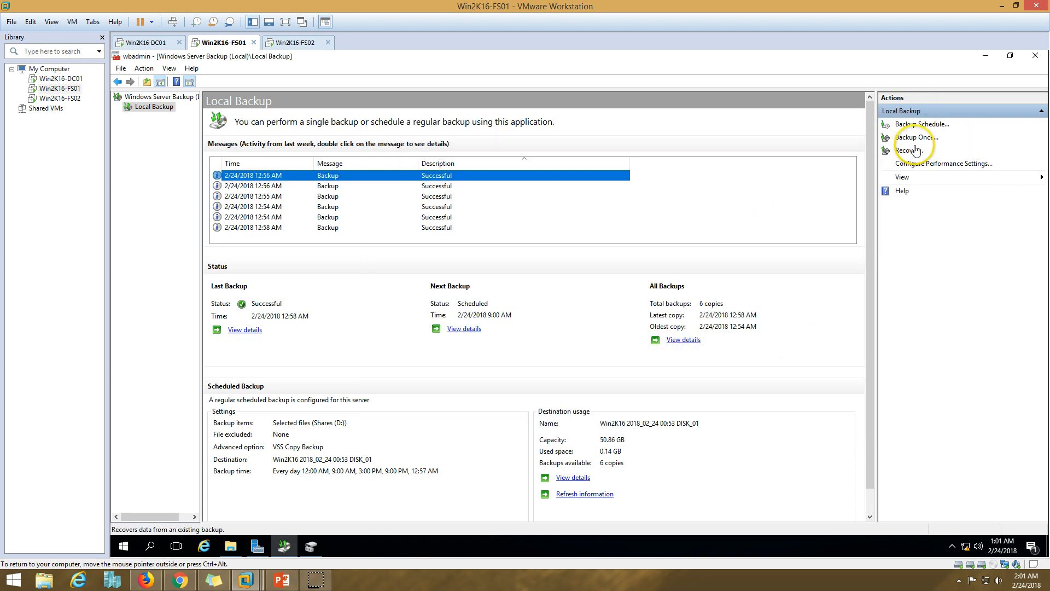
- Start a recovery from this server with a 12:56 AM backup of 2/24/2018 and the Files and folders type
{"action": "left_click", "coordinate": [909, 151]}
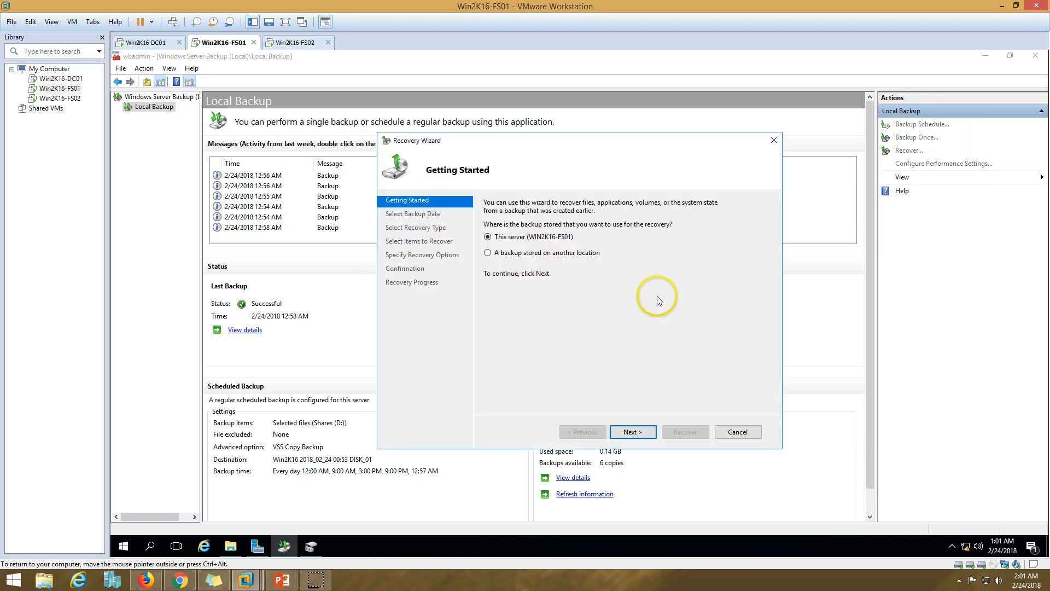
{"action": "left_click", "coordinate": [635, 432]}
{"action": "left_click", "coordinate": [725, 284]}
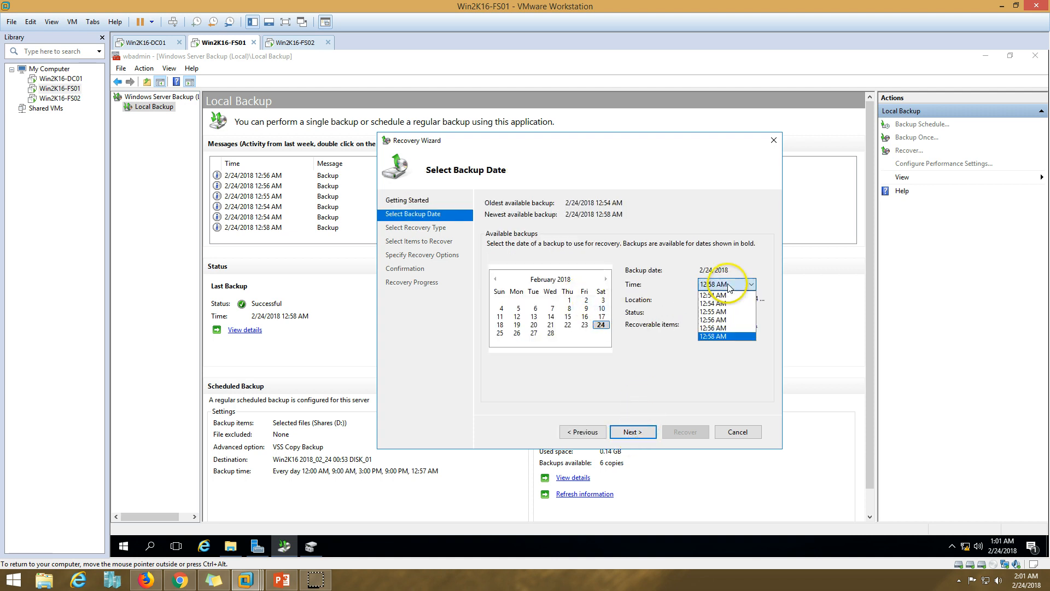
{"action": "left_click", "coordinate": [717, 323]}
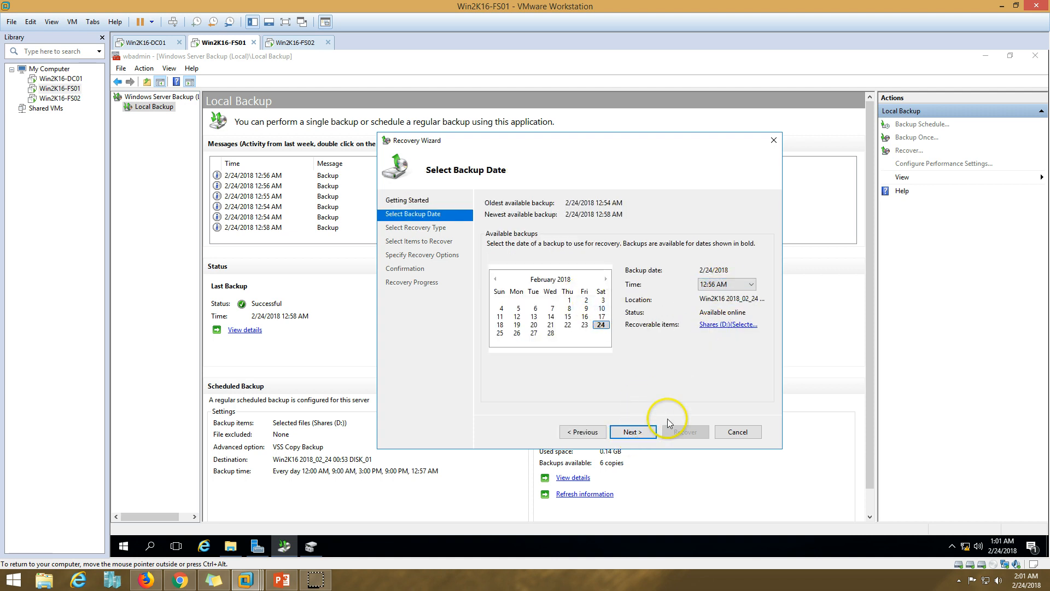
{"action": "left_click", "coordinate": [636, 433]}
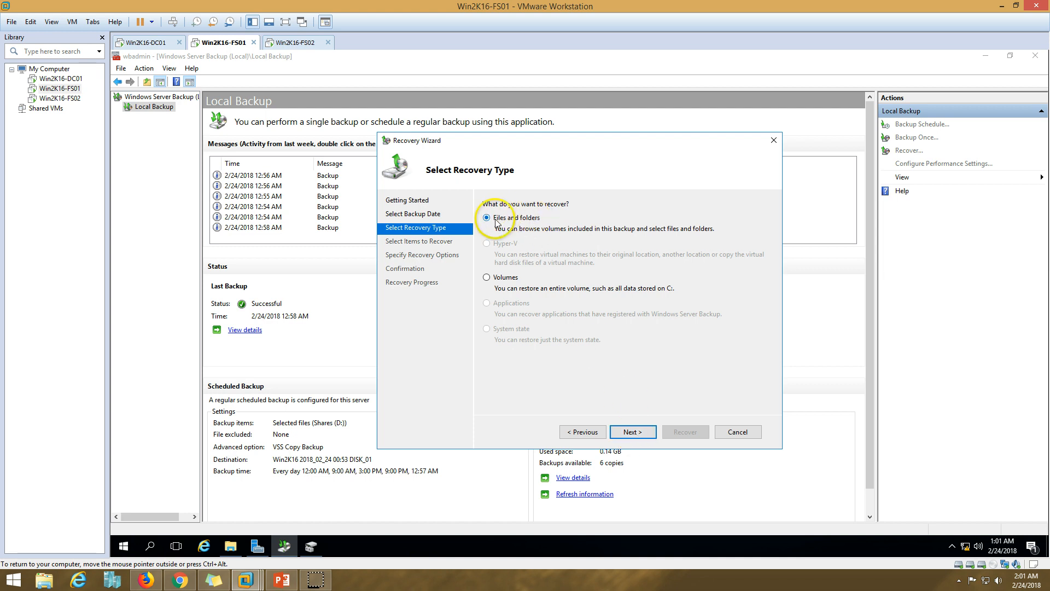
{"action": "left_click", "coordinate": [638, 431]}
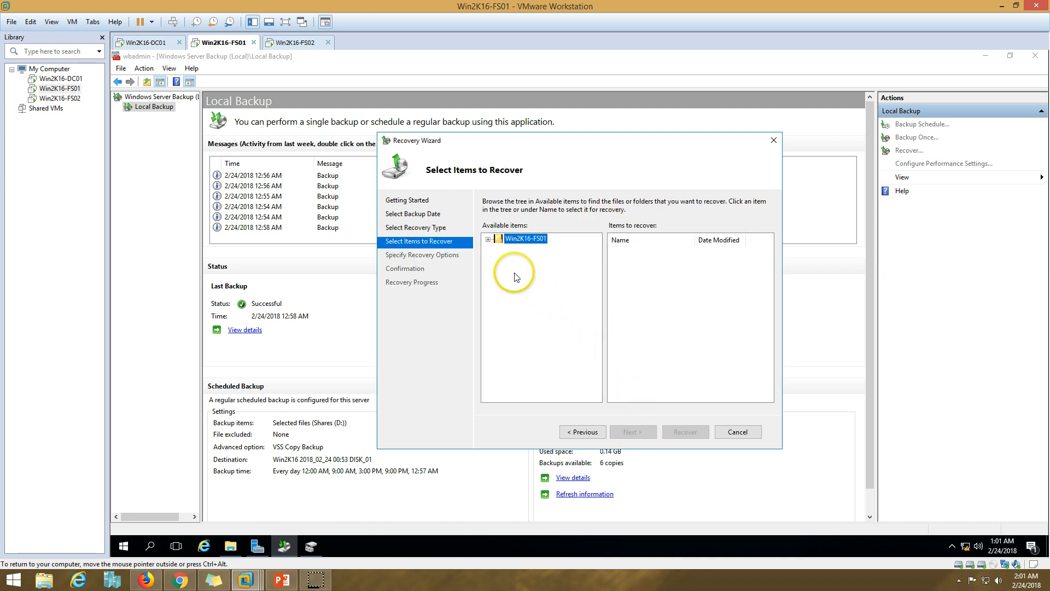
- Check the contents of the IT folder on Shares (D:) in this backup and return to the backup date selection
{"action": "left_click", "coordinate": [498, 249]}
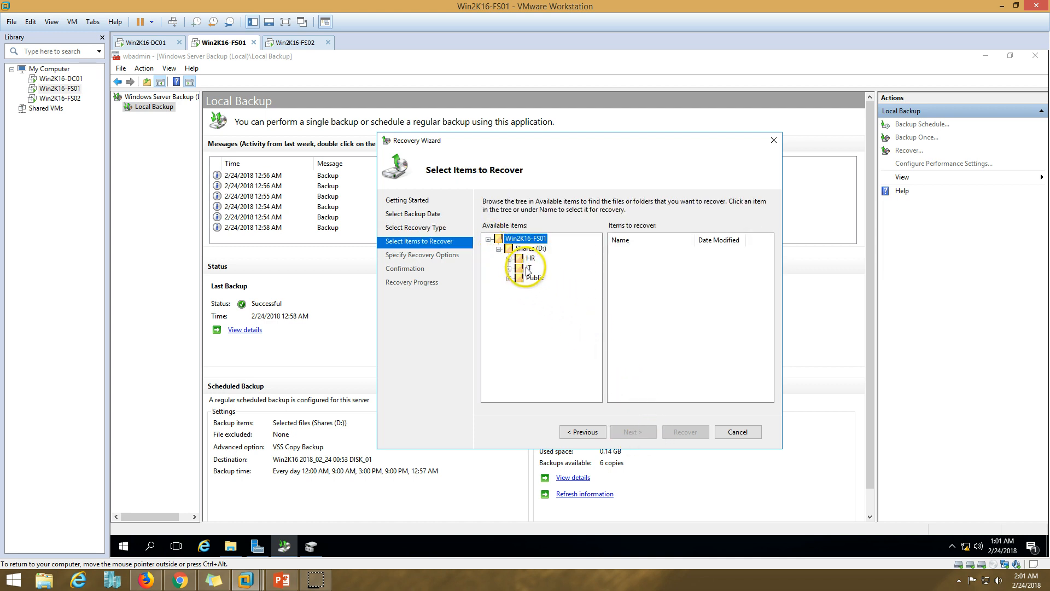
{"action": "left_click", "coordinate": [527, 269]}
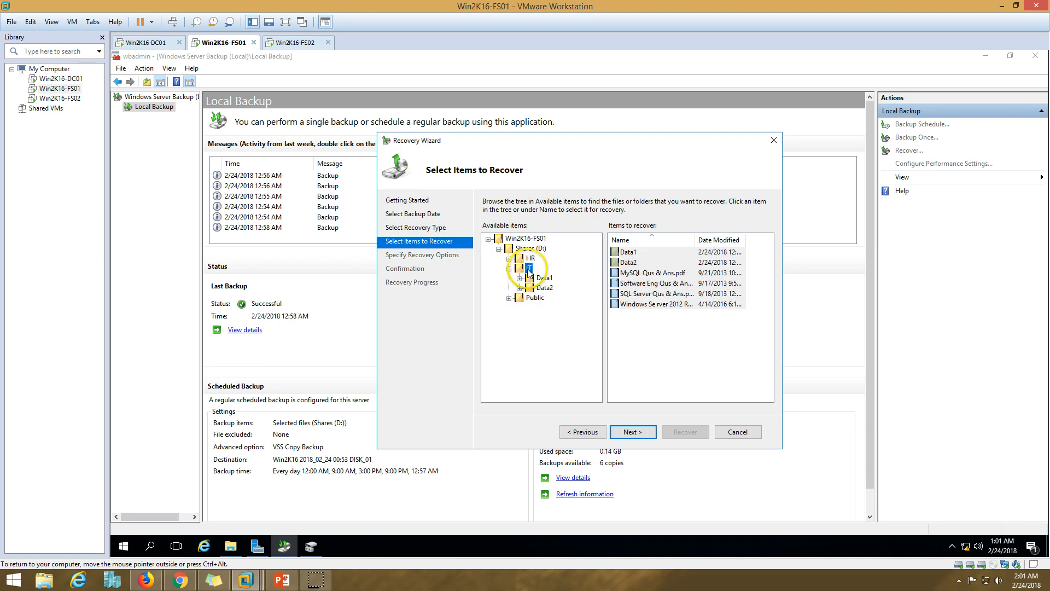
{"action": "left_click", "coordinate": [583, 432]}
{"action": "left_click", "coordinate": [583, 432]}
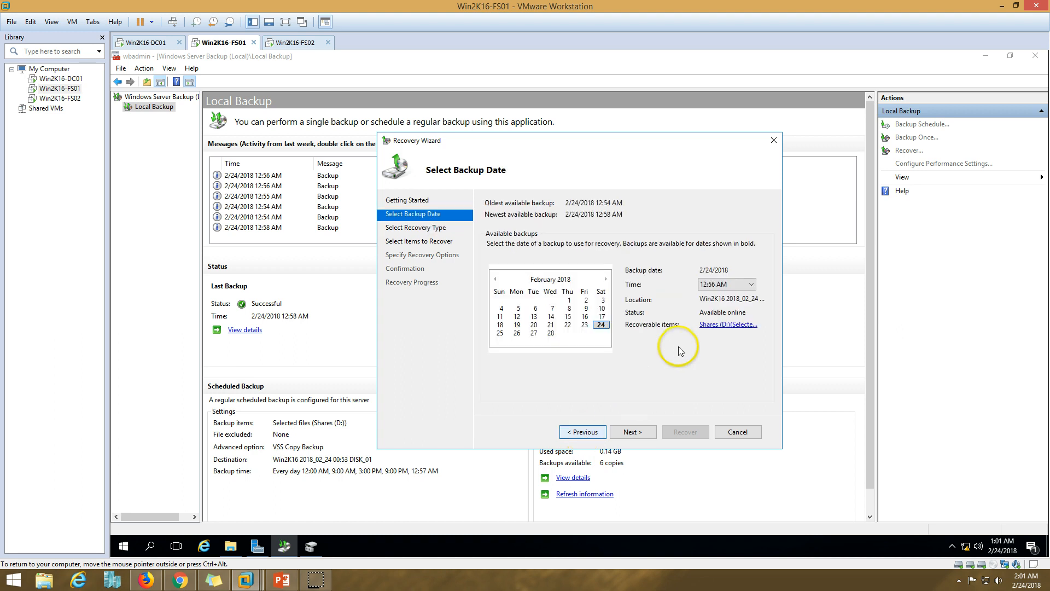
- Choose the other 12:56 AM backup of 2/24/2018 and continue with files and folders to the item selection
{"action": "left_click", "coordinate": [724, 285]}
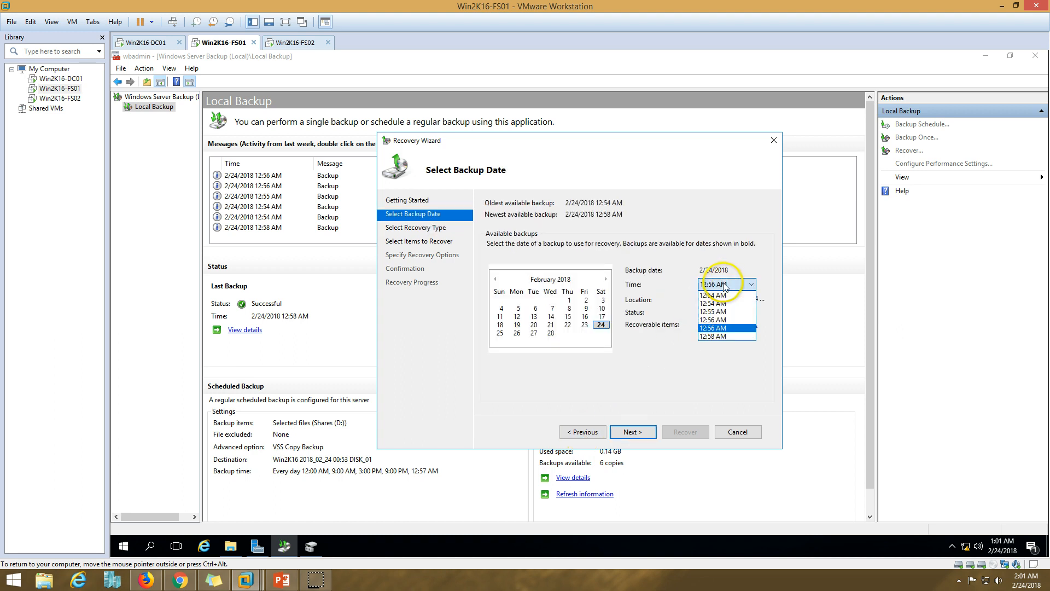
{"action": "left_click", "coordinate": [723, 326]}
{"action": "left_click", "coordinate": [632, 432]}
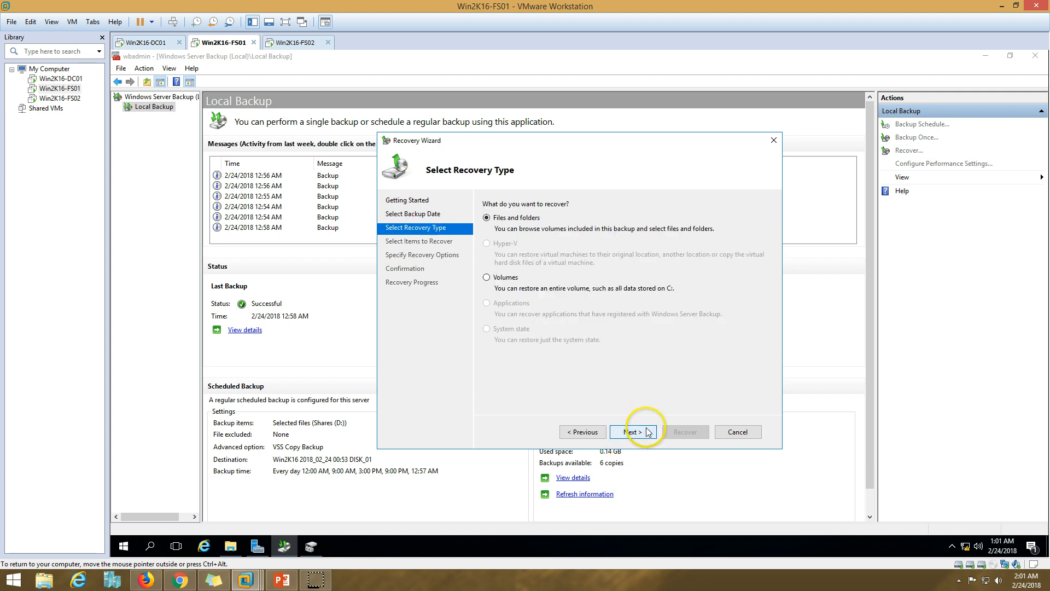
{"action": "left_click", "coordinate": [633, 432]}
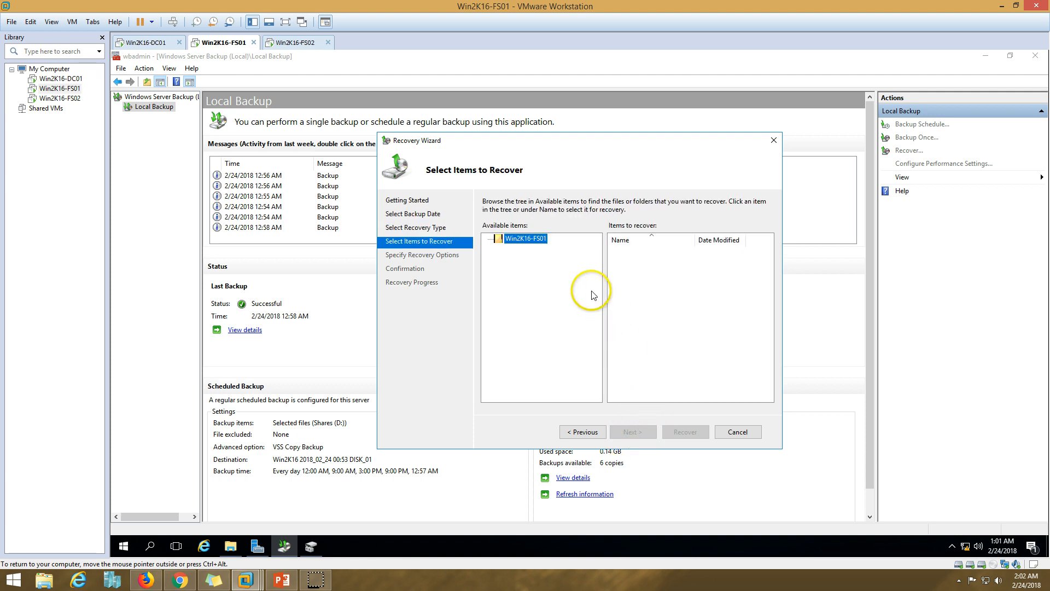
- Select the contents of the IT folder on Shares (D:) as the items to recover and continue to the recovery options
{"action": "left_click", "coordinate": [488, 239]}
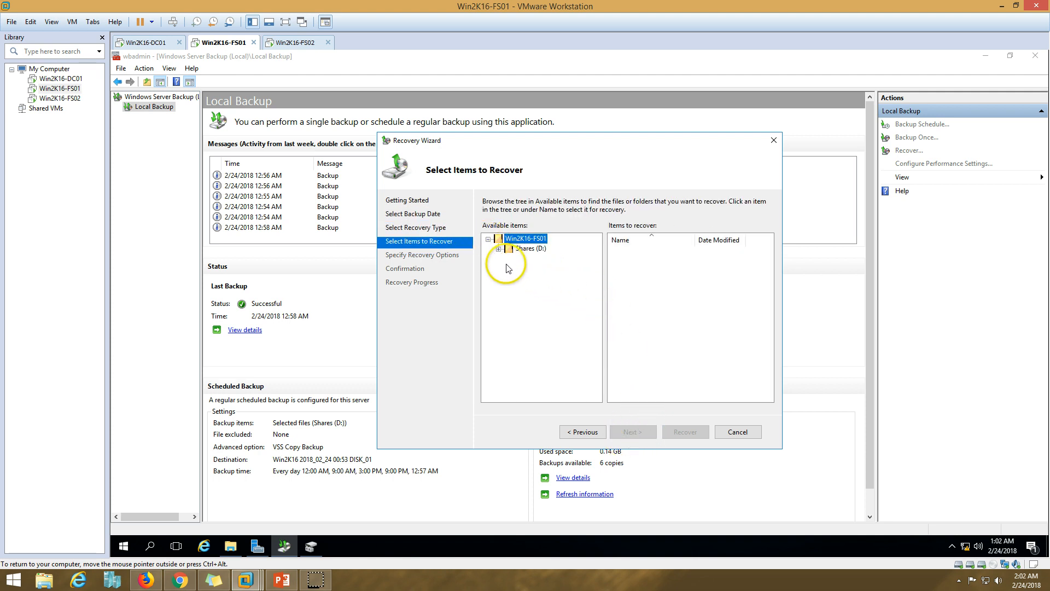
{"action": "left_click", "coordinate": [498, 248]}
{"action": "left_click", "coordinate": [529, 268]}
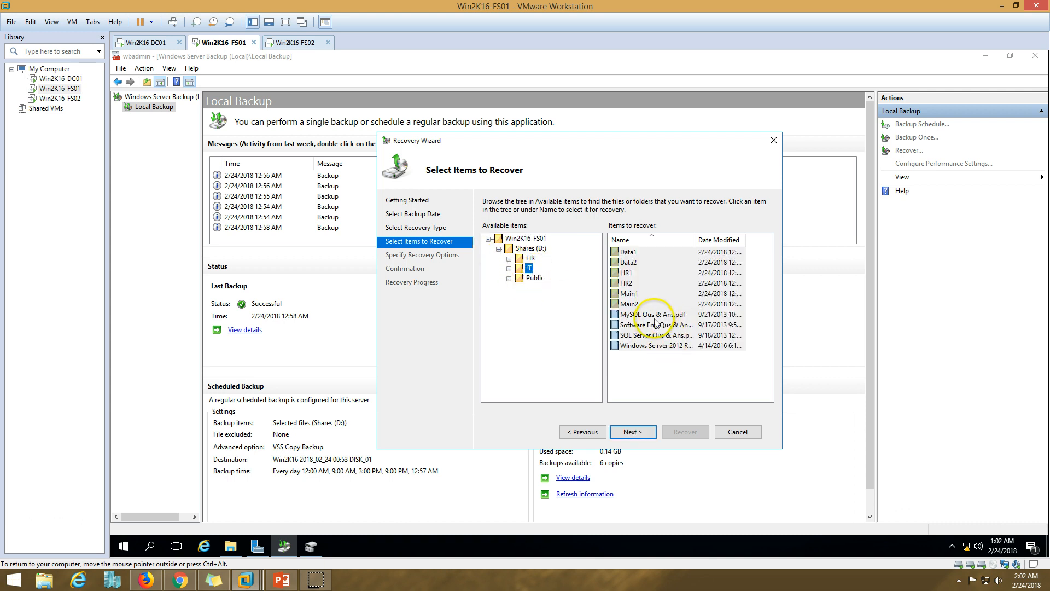
{"action": "left_click", "coordinate": [647, 366]}
{"action": "left_click", "coordinate": [634, 432]}
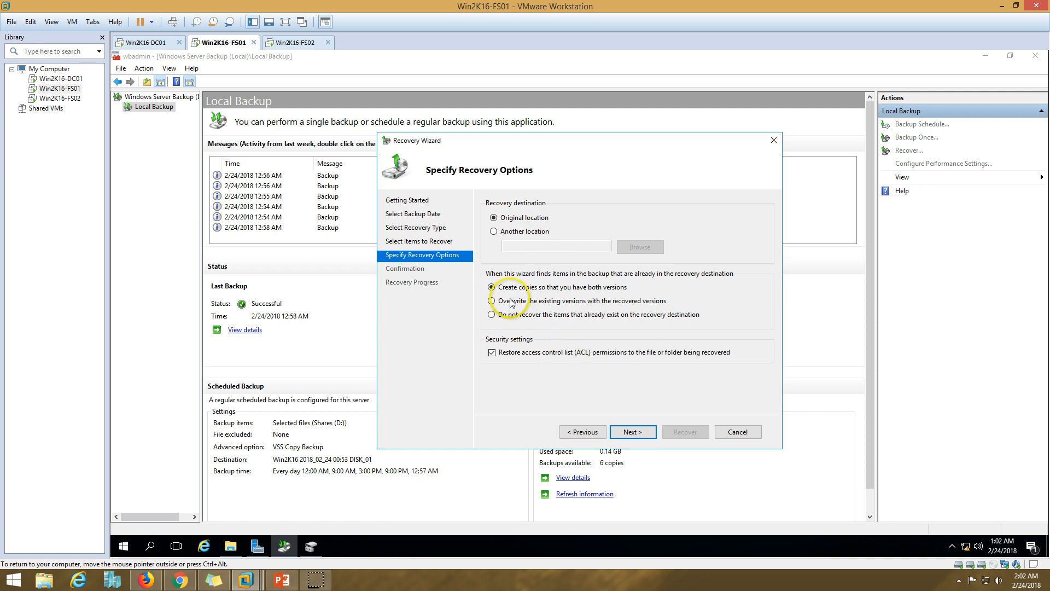
- Recover the items to their original location with copies created so both versions are kept, review the recovery details, and close the wizard
{"action": "left_click", "coordinate": [635, 432]}
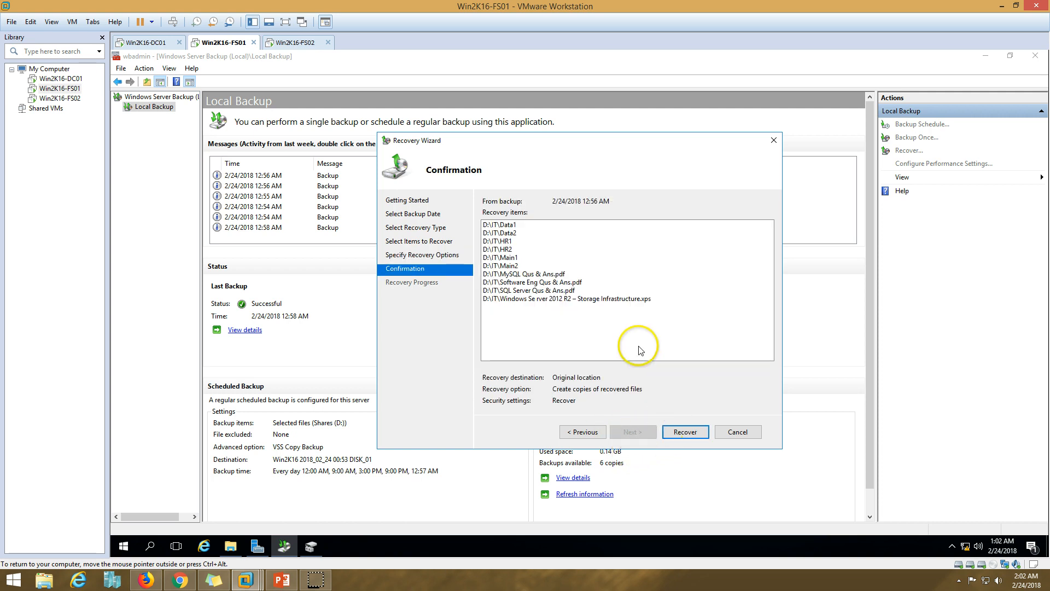
{"action": "left_click", "coordinate": [686, 432]}
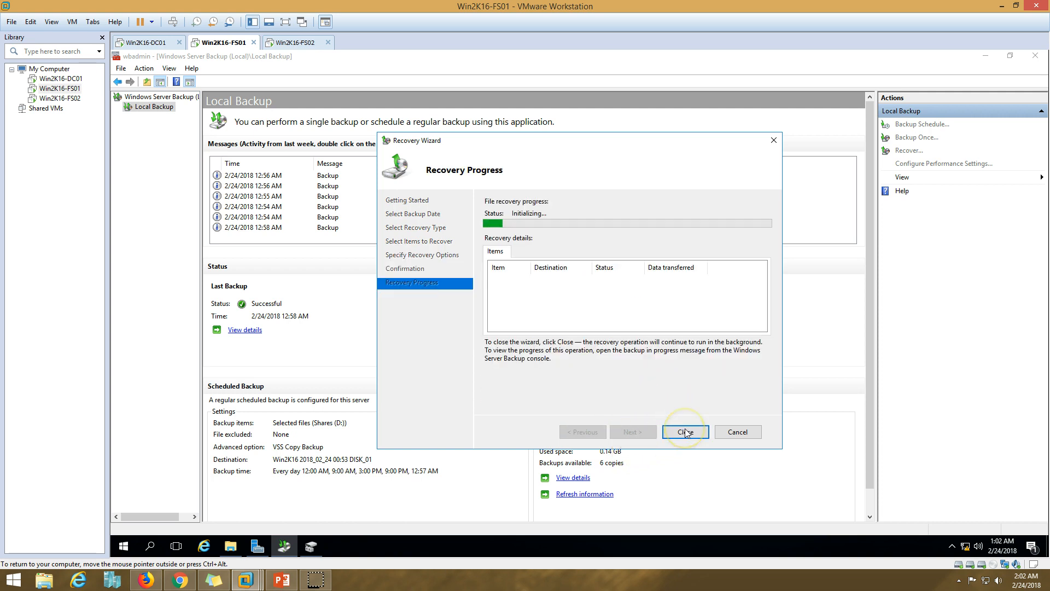
{"action": "left_click", "coordinate": [687, 433]}
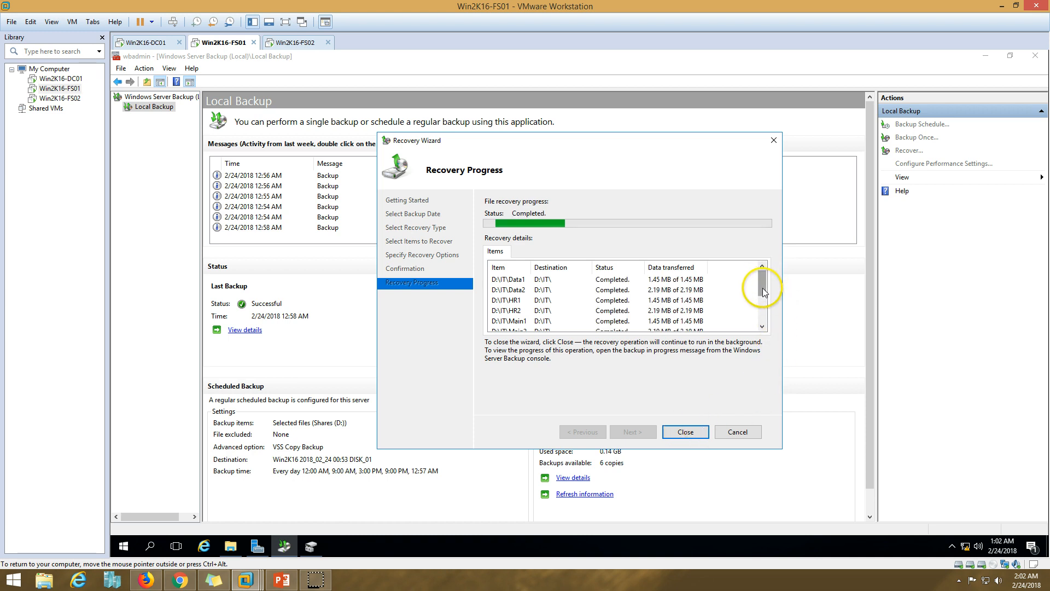
{"action": "mouse_move", "coordinate": [762, 291]}
{"action": "left_mouse_down"}
{"action": "mouse_move", "coordinate": [764, 332]}
{"action": "mouse_move", "coordinate": [761, 288]}
{"action": "left_mouse_up"}
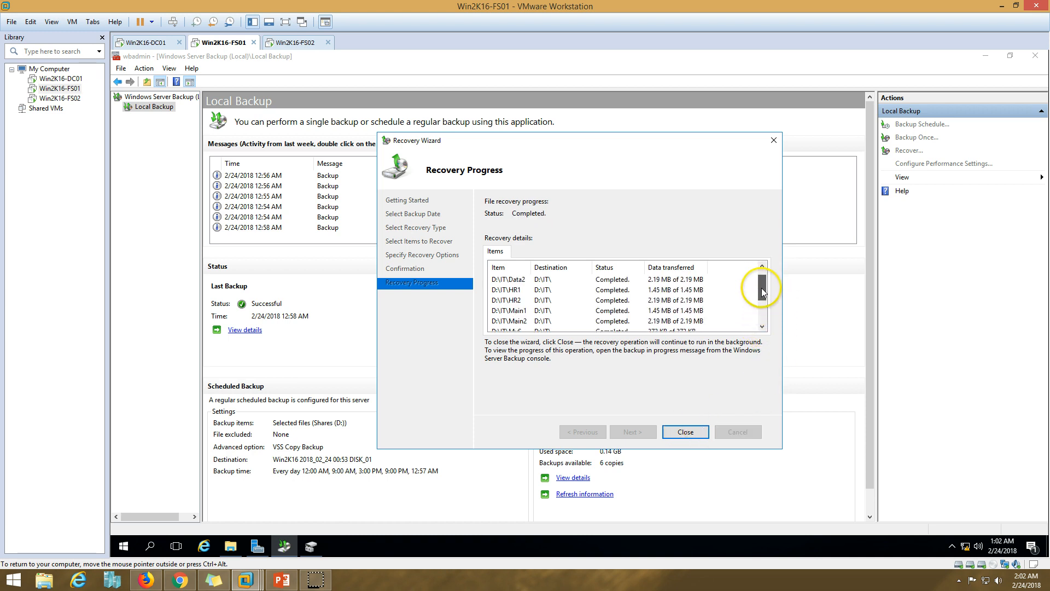
{"action": "double_click", "coordinate": [532, 265]}
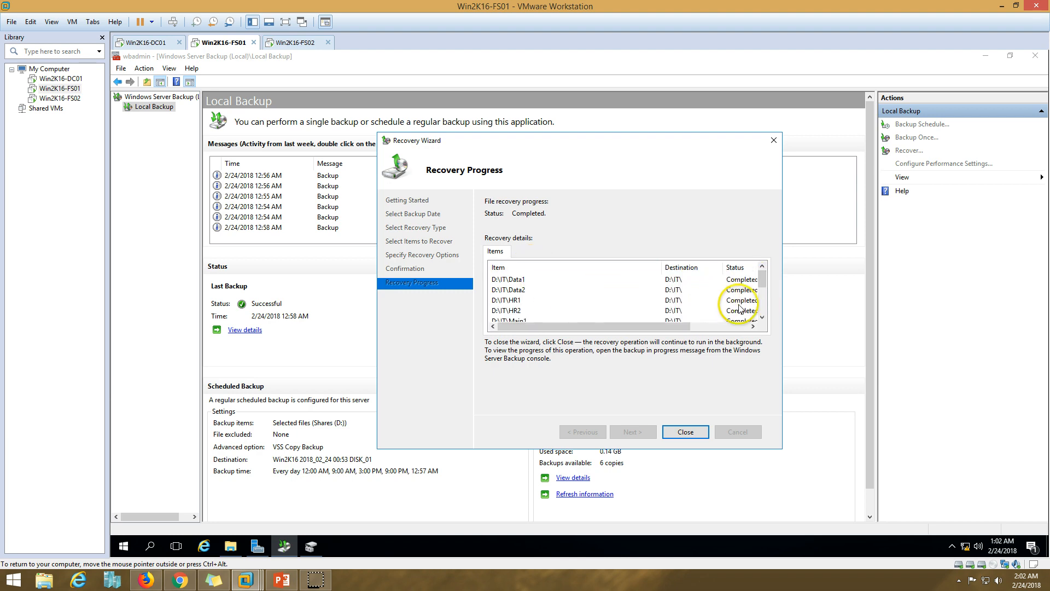
{"action": "left_click", "coordinate": [763, 318]}
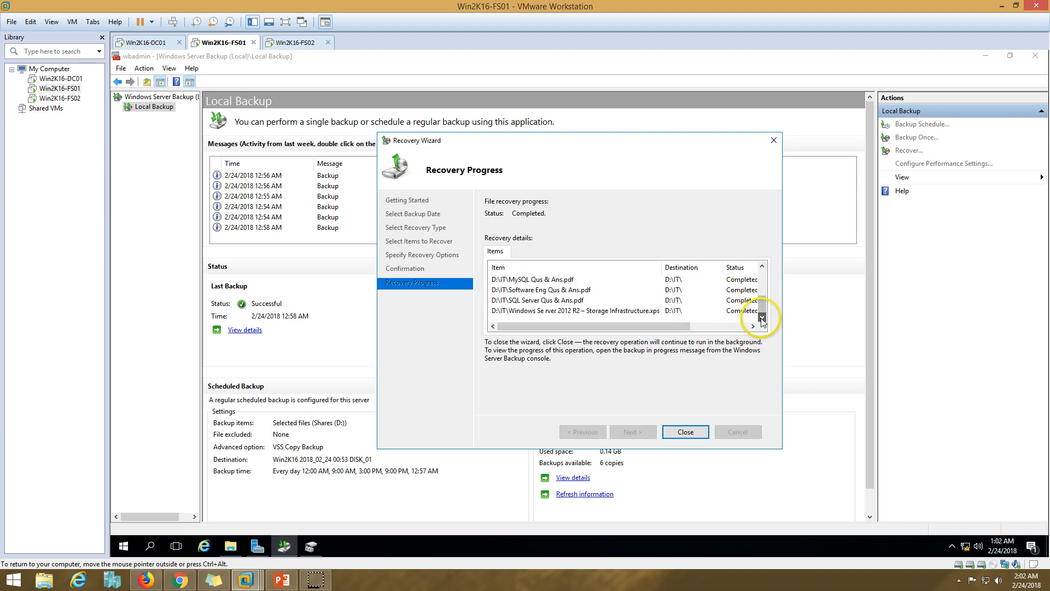
{"action": "left_click", "coordinate": [685, 431]}
- Examine the recovered folders, original files and dated copies in the IT folder on Shares (D:) in File Explorer
{"action": "left_click", "coordinate": [237, 548]}
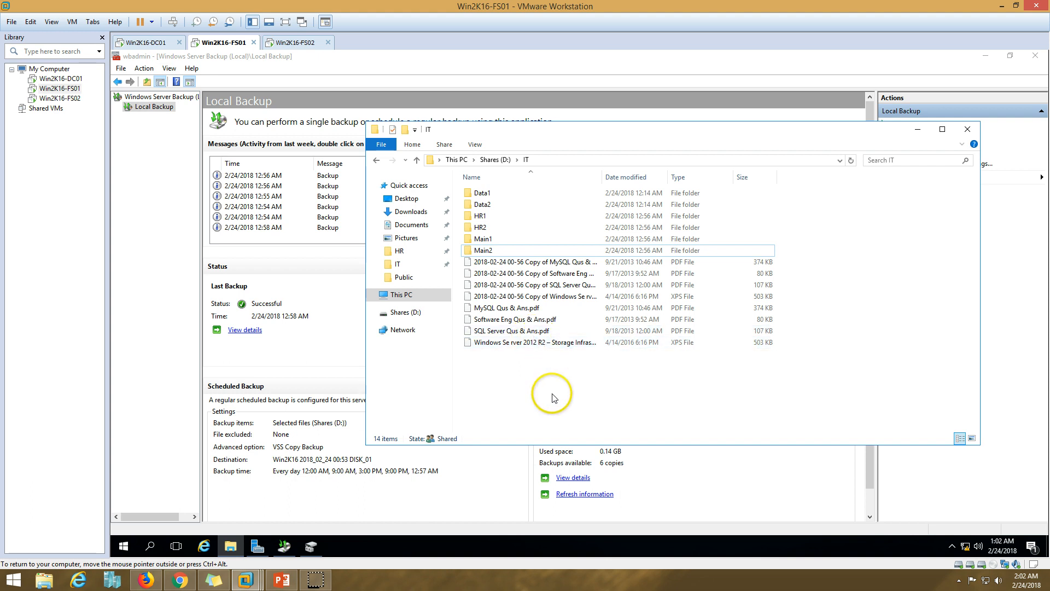
{"action": "left_click", "coordinate": [505, 160]}
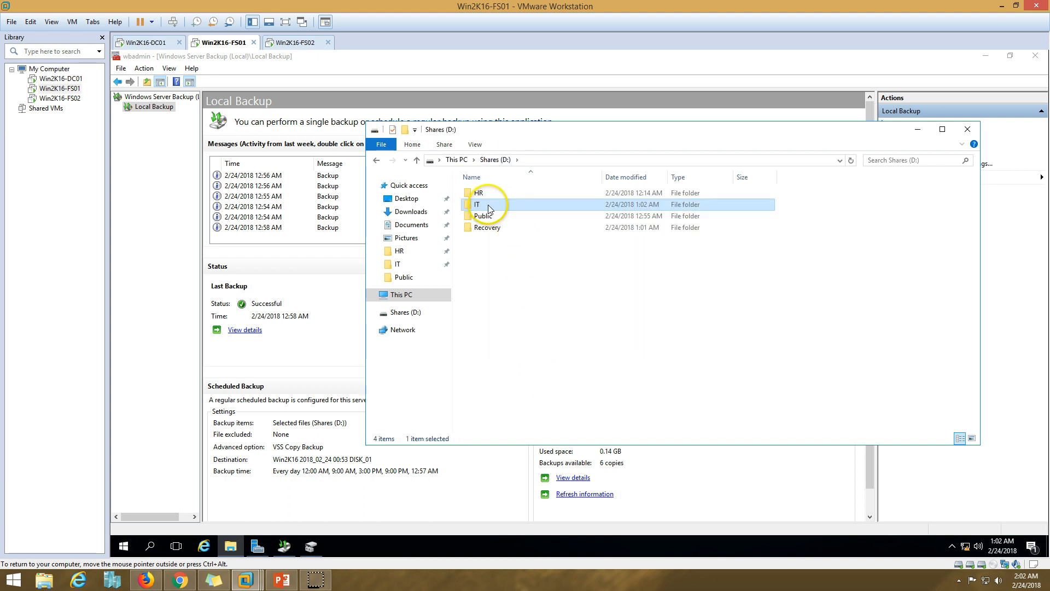
{"action": "double_click", "coordinate": [489, 208]}
{"action": "left_click_drag", "start_coordinate": [503, 382], "coordinate": [473, 159]}
{"action": "left_click", "coordinate": [593, 380]}
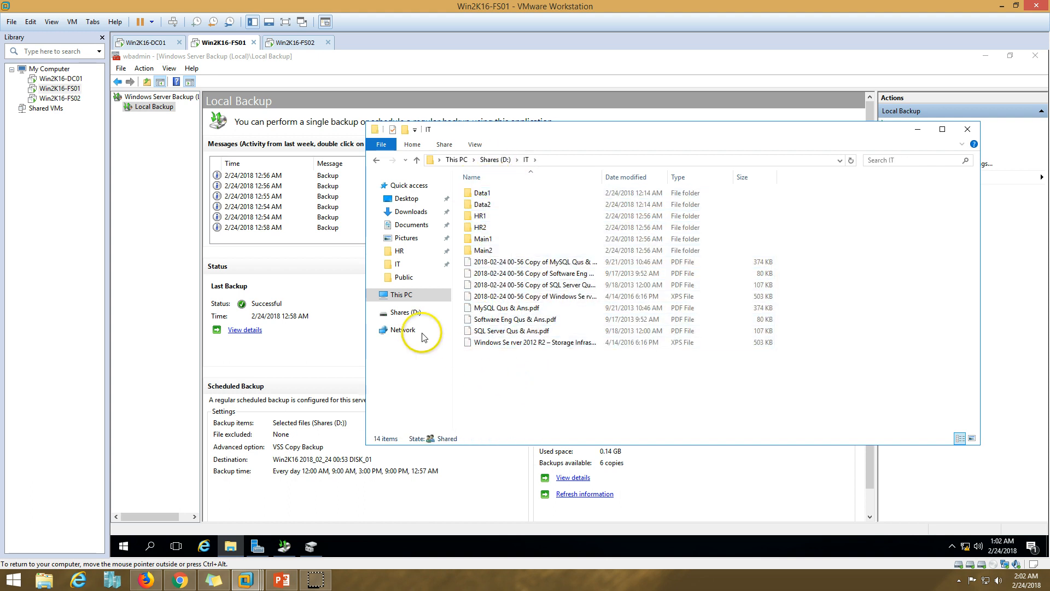
{"action": "left_click", "coordinate": [402, 294]}
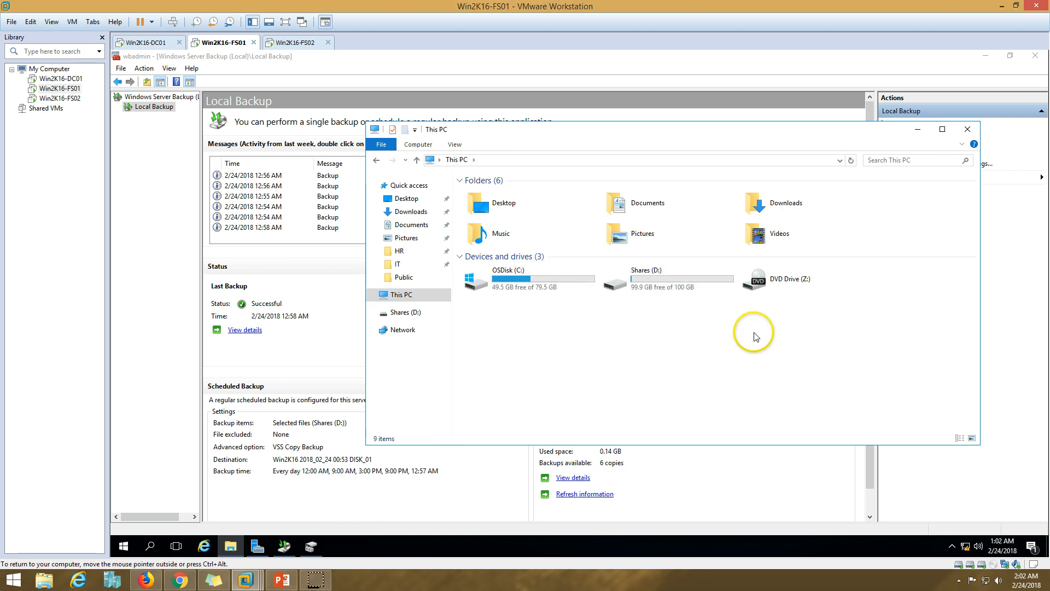
{"action": "double_click", "coordinate": [667, 280]}
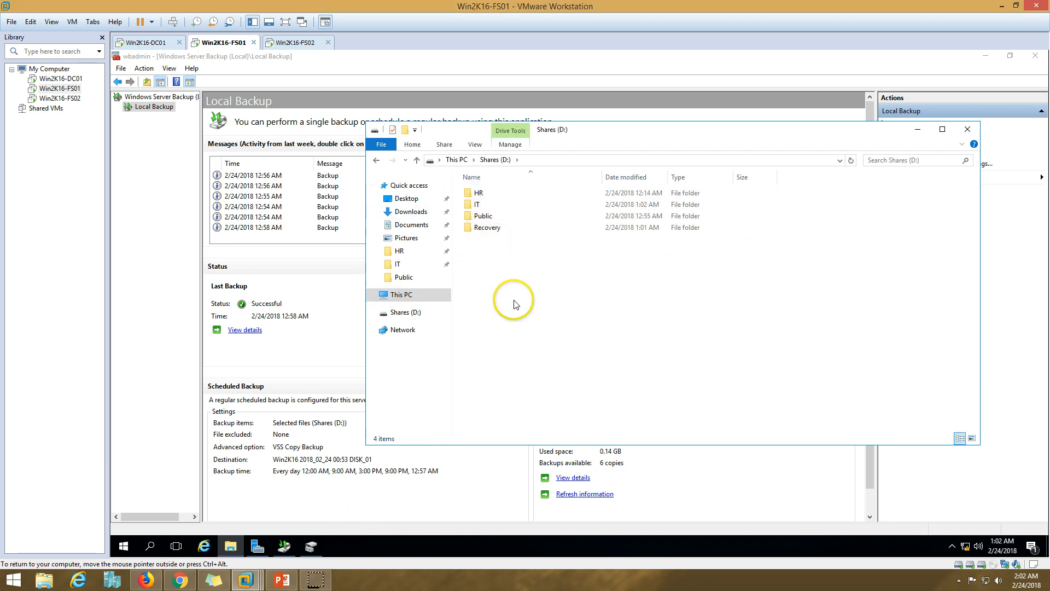
{"action": "left_click", "coordinate": [398, 296]}
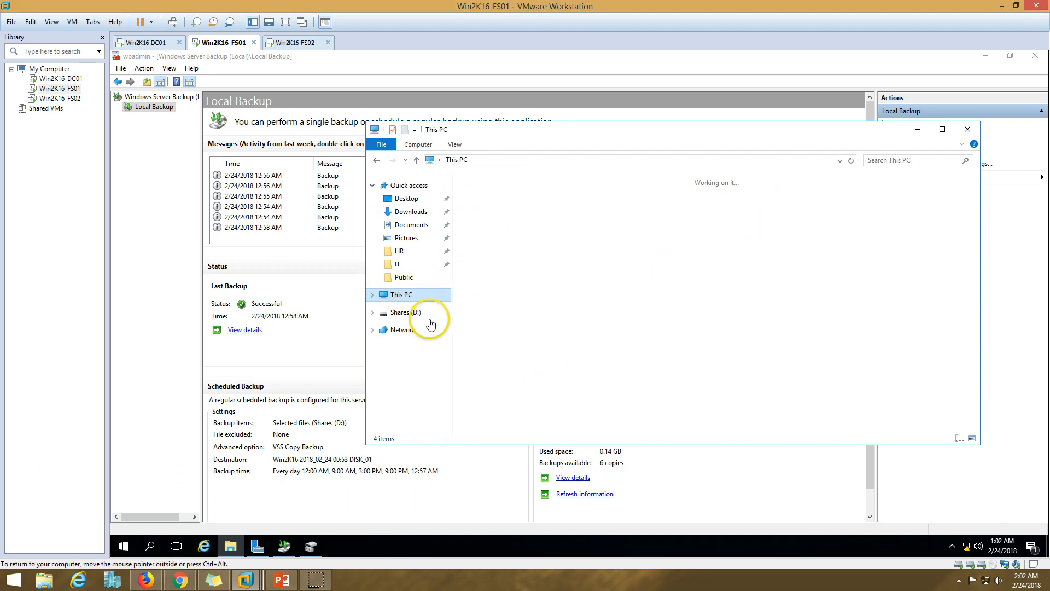
{"action": "left_click", "coordinate": [914, 140]}
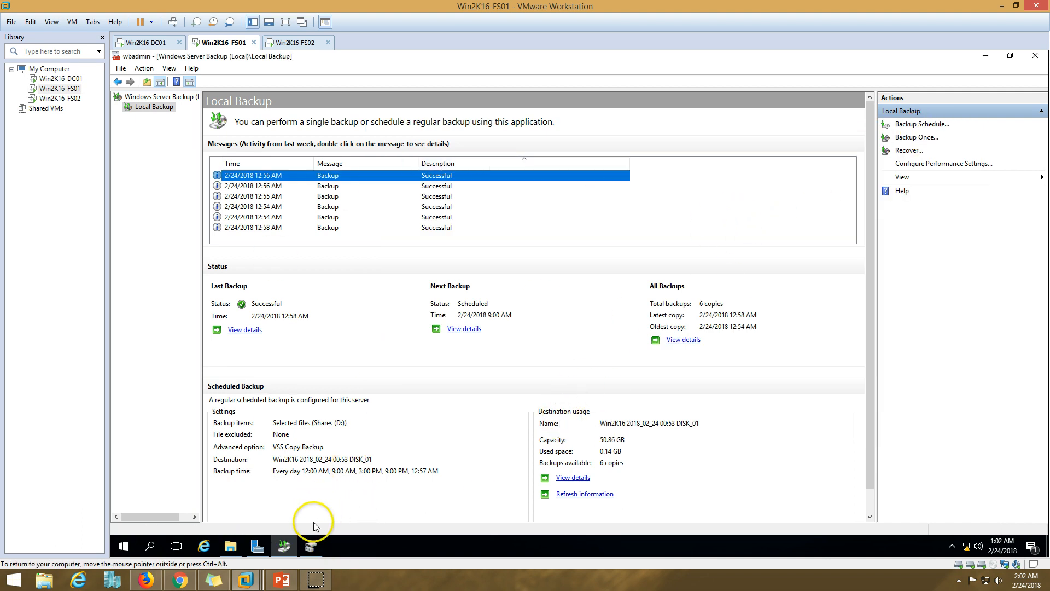
{"action": "left_click", "coordinate": [232, 546]}
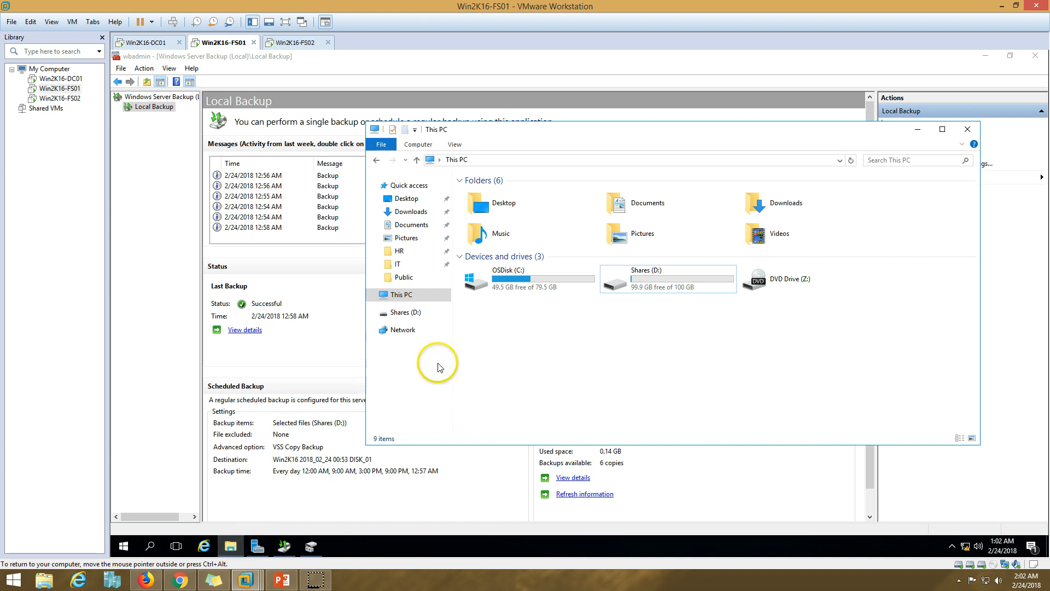
{"action": "left_click", "coordinate": [918, 130]}
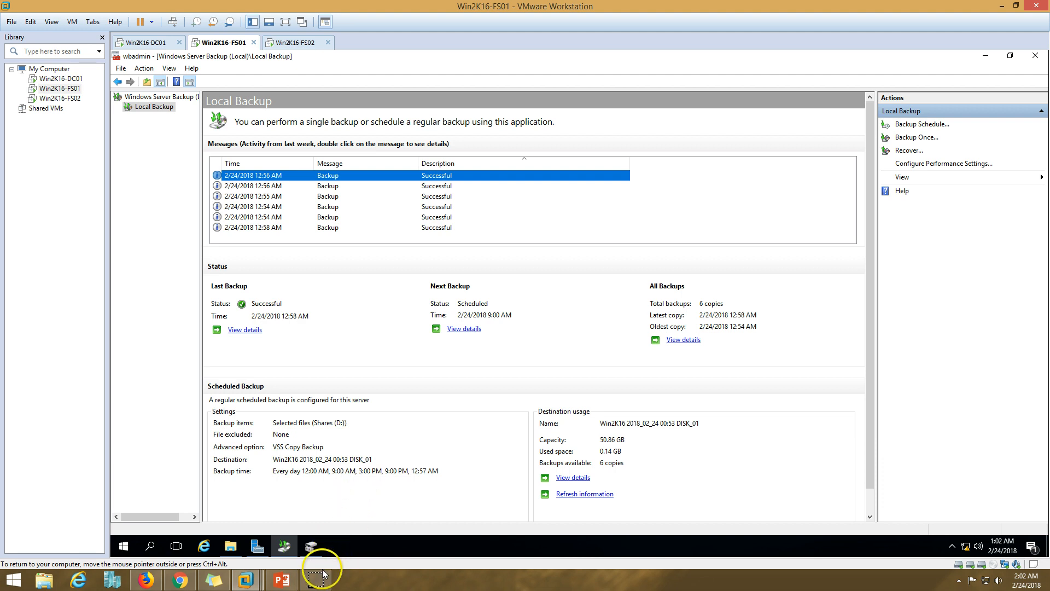
- Reopen the Recovery folder on Shares (D:) in File Explorer and examine the folders and files in it
{"action": "left_click", "coordinate": [230, 545]}
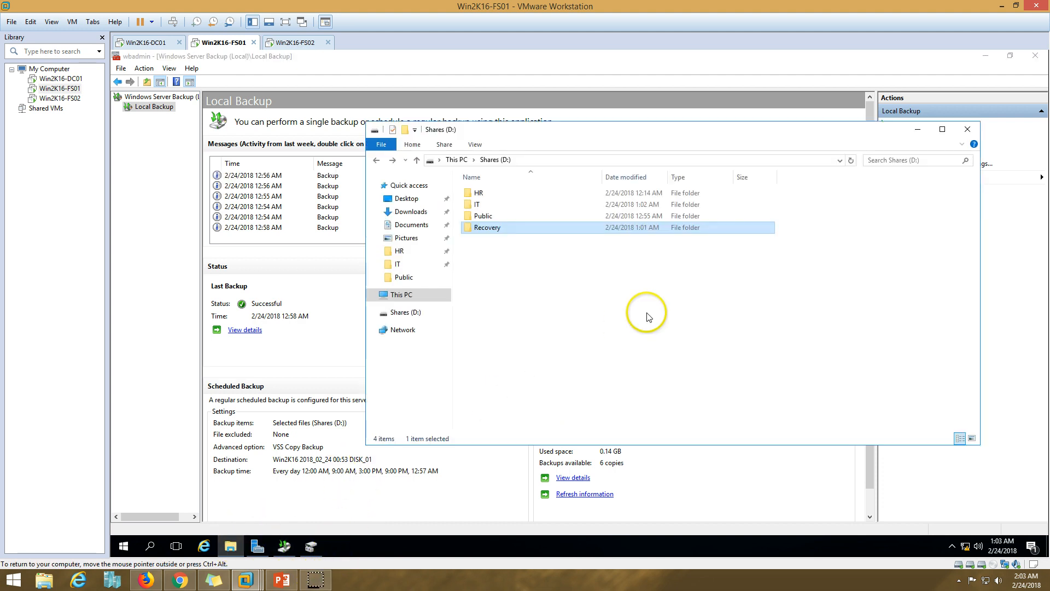
{"action": "left_click", "coordinate": [497, 232]}
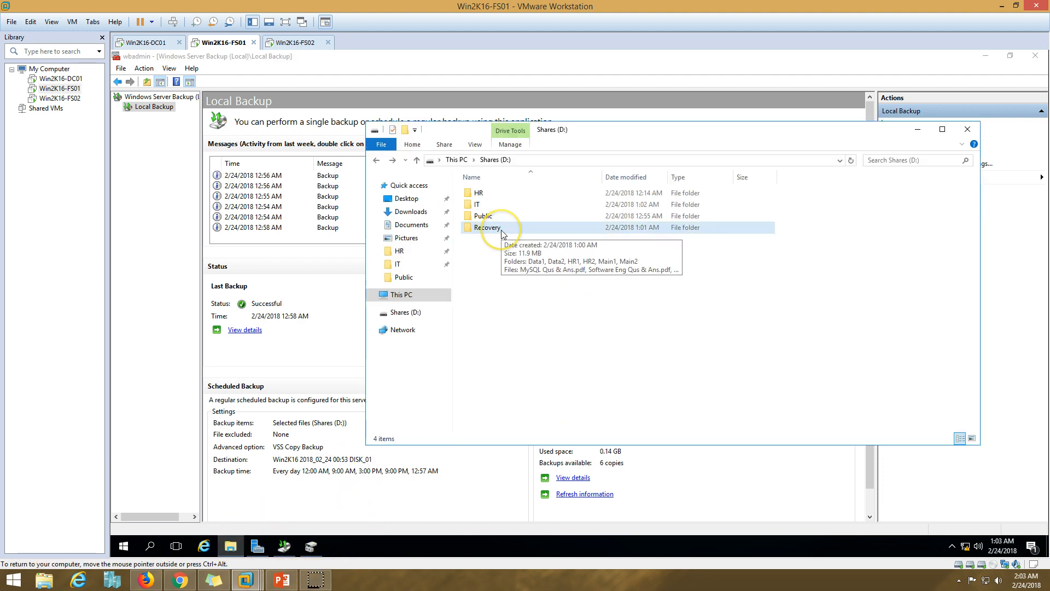
{"action": "double_click", "coordinate": [502, 234]}
{"action": "left_click_drag", "start_coordinate": [509, 382], "coordinate": [503, 185]}
{"action": "left_click", "coordinate": [518, 349]}
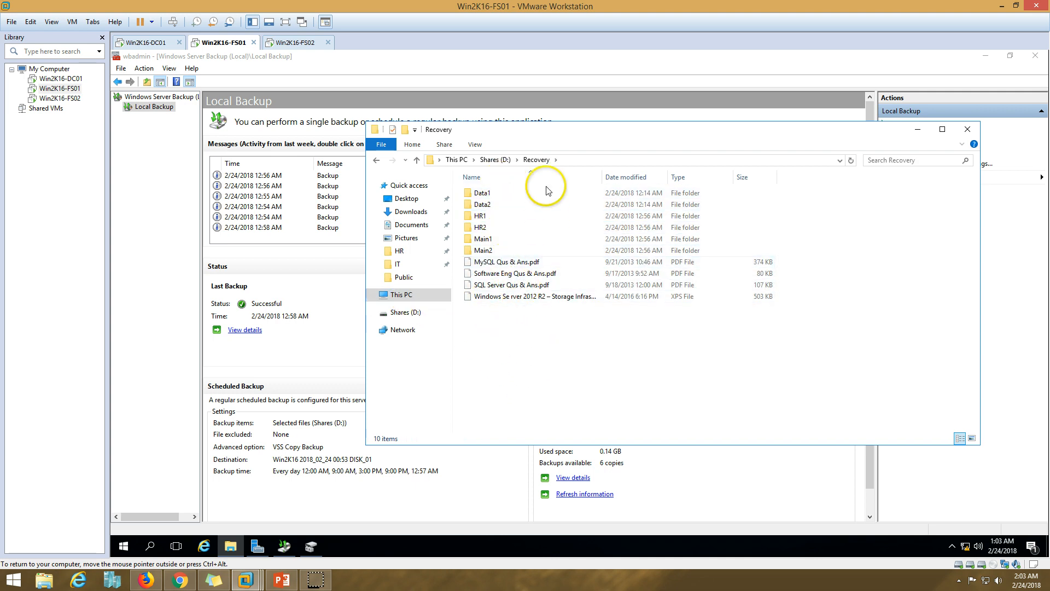
- Copy the Recovery folder from Shares (D:) to \\Win2K16-FS02\d$ and open the copy to check its contents
{"action": "left_click", "coordinate": [495, 159]}
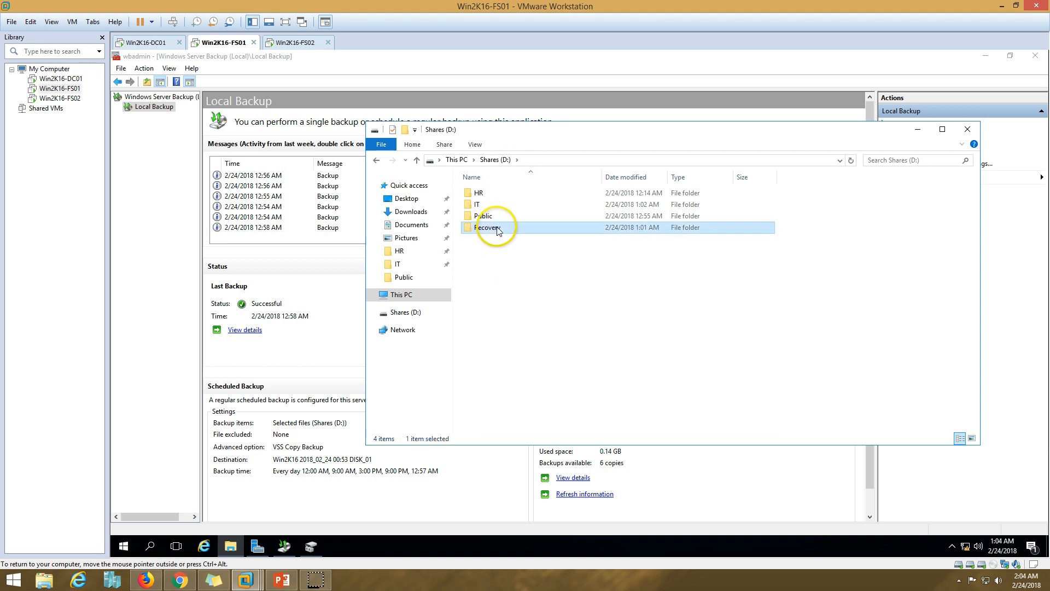
{"action": "right_click", "coordinate": [123, 546]}
{"action": "left_click", "coordinate": [180, 493]}
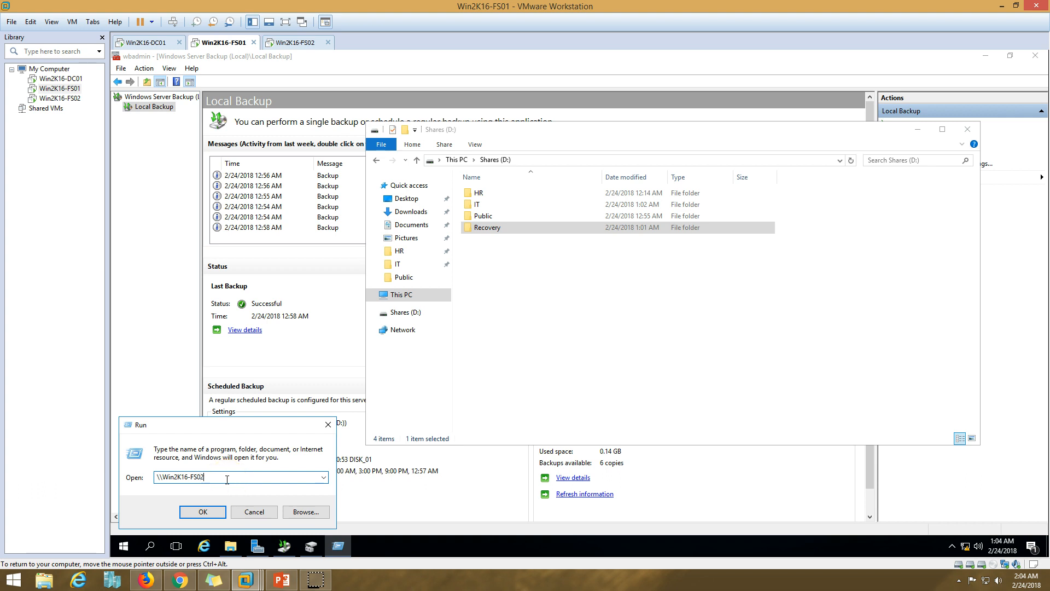
{"action": "type", "text": "\\Win2K16-FS02\\d$"}
{"action": "key", "text": "Return"}
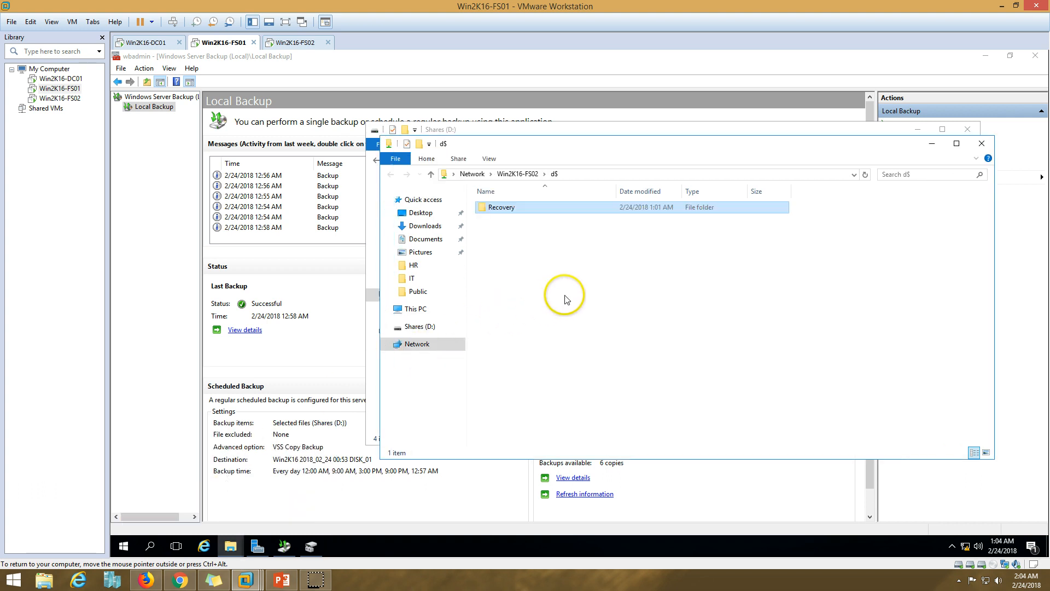
{"action": "double_click", "coordinate": [499, 207]}
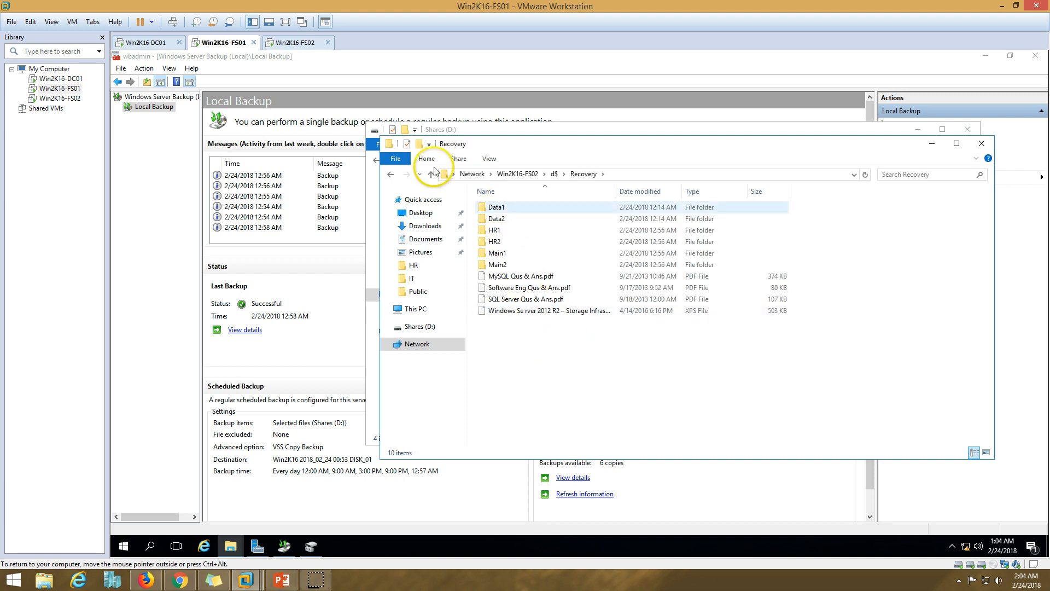
- Rename the copied Recovery folder on \\Win2K16-FS02\d$ as IT
{"action": "left_click", "coordinate": [390, 175]}
{"action": "key", "text": "F2"}
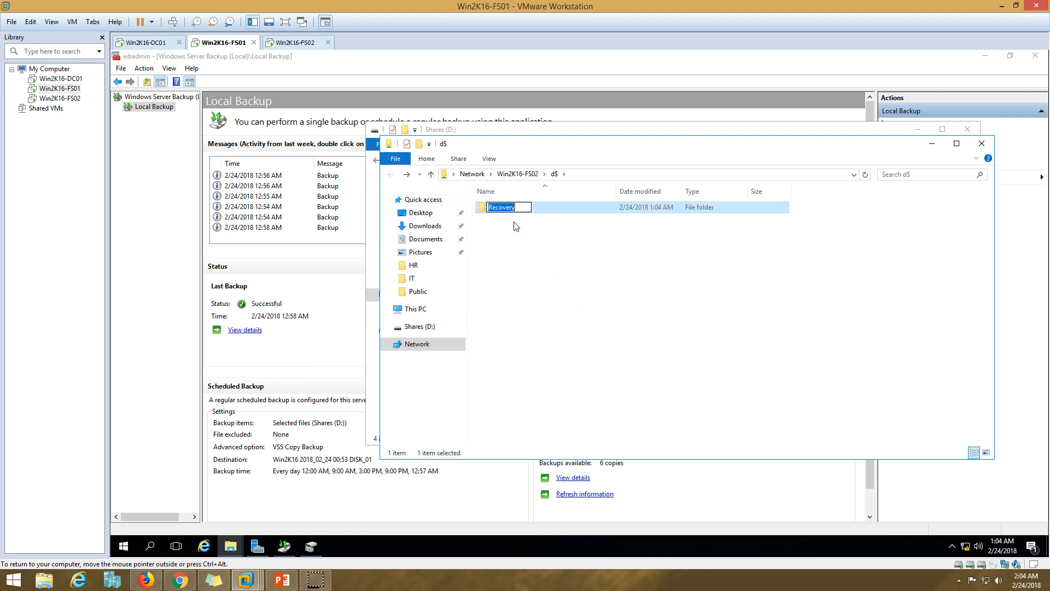
{"action": "left_click", "coordinate": [551, 360]}
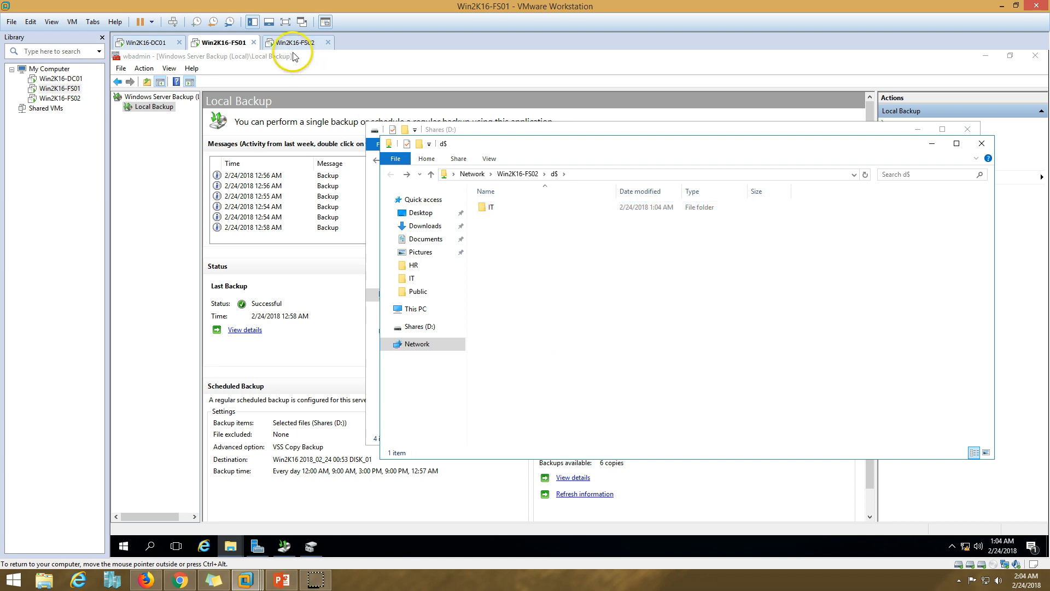
- Switch to the Win2K16-FS02 virtual machine, unlock it and close the completed Windows Server Backup installation wizard
{"action": "left_click", "coordinate": [296, 42]}
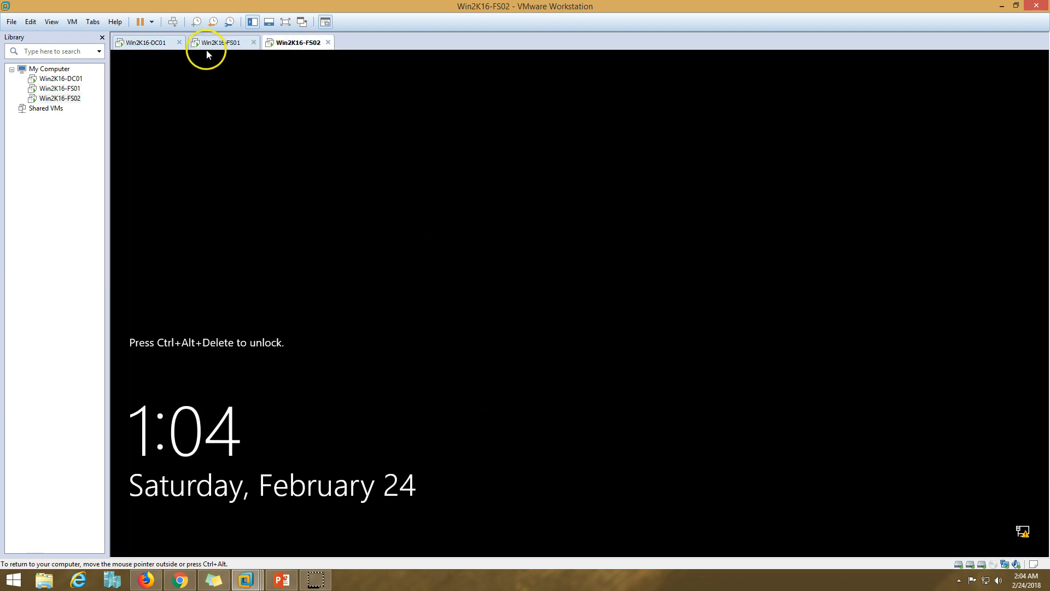
{"action": "left_click", "coordinate": [173, 22]}
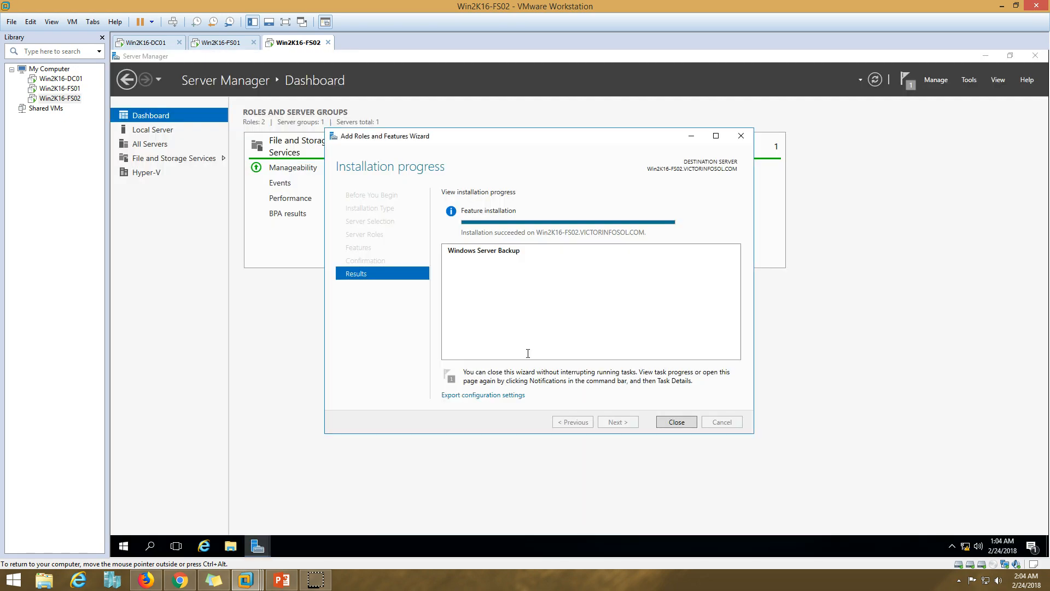
{"action": "left_click", "coordinate": [676, 422]}
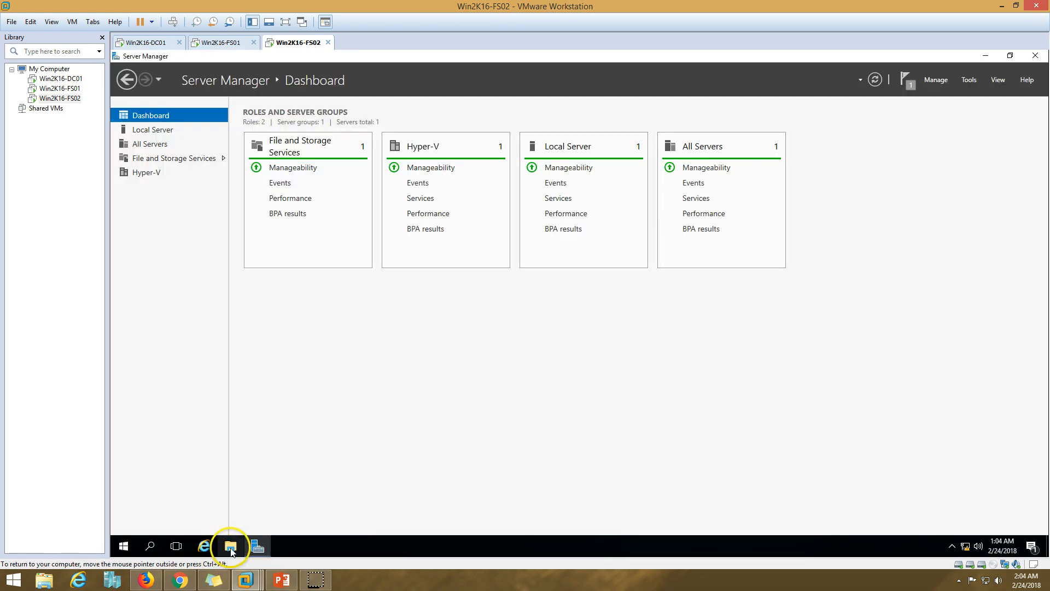
- Open Shares (D:) in File Explorer and enable advanced sharing for the IT folder under the share name IT
{"action": "left_click", "coordinate": [230, 546]}
{"action": "left_click", "coordinate": [137, 180]}
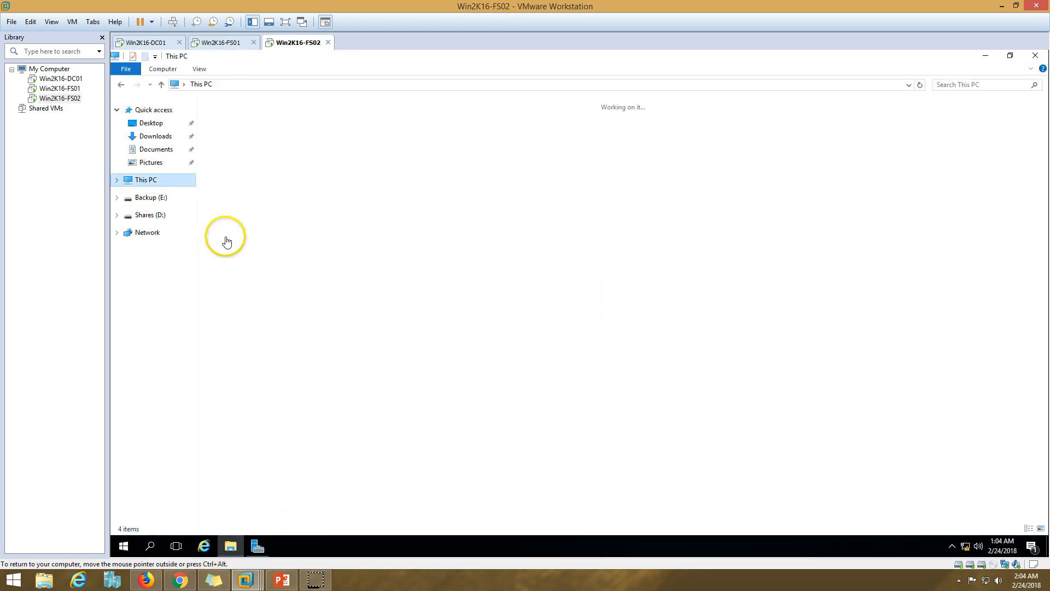
{"action": "left_click", "coordinate": [541, 175]}
{"action": "double_click", "coordinate": [427, 173]}
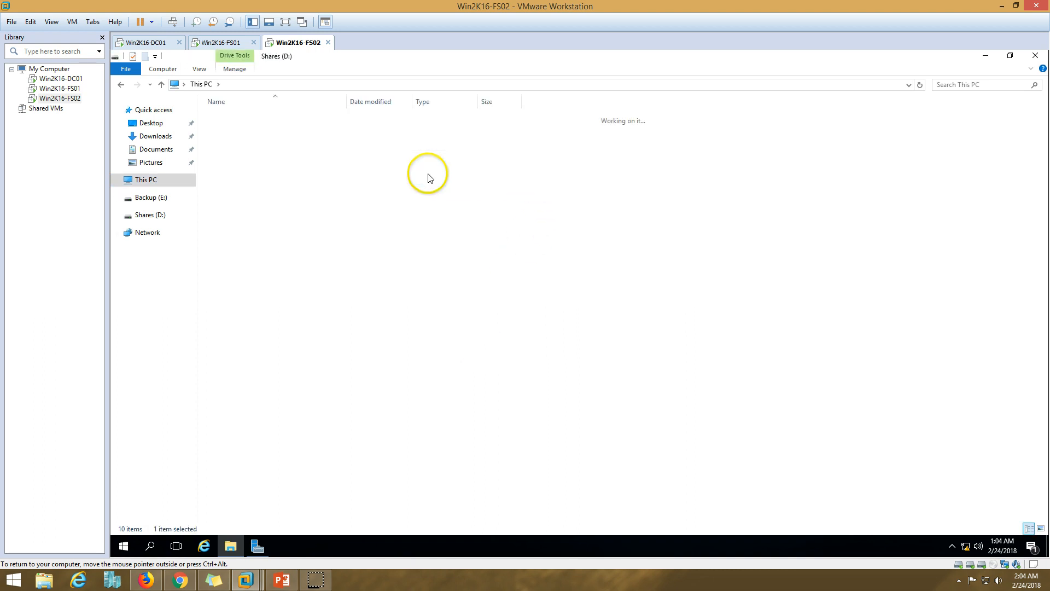
{"action": "right_click", "coordinate": [221, 118]}
{"action": "left_click", "coordinate": [254, 313]}
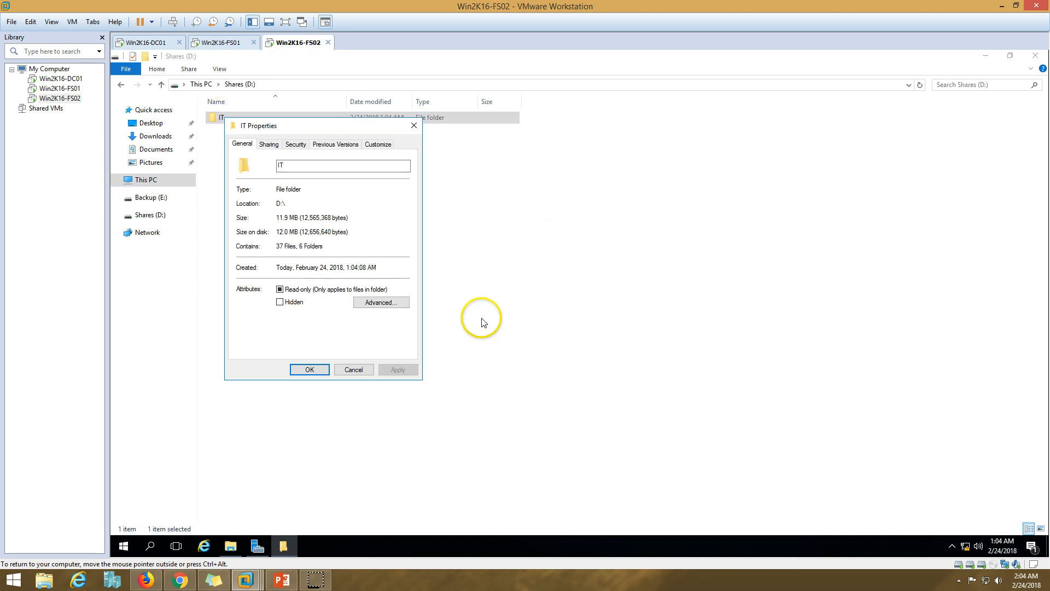
{"action": "left_click", "coordinate": [270, 144]}
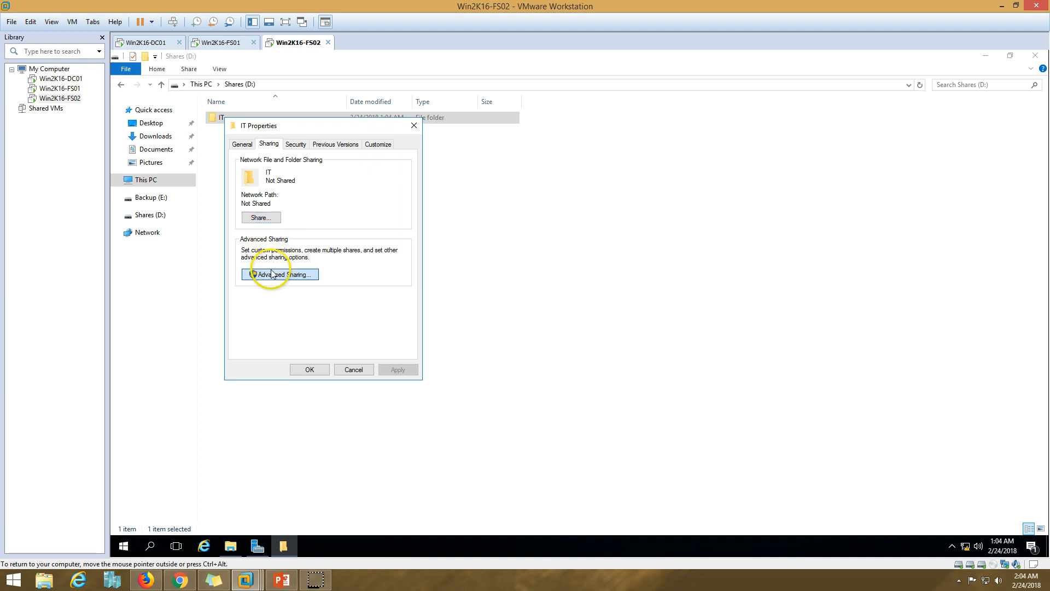
{"action": "left_click", "coordinate": [272, 273]}
{"action": "left_click", "coordinate": [241, 163]}
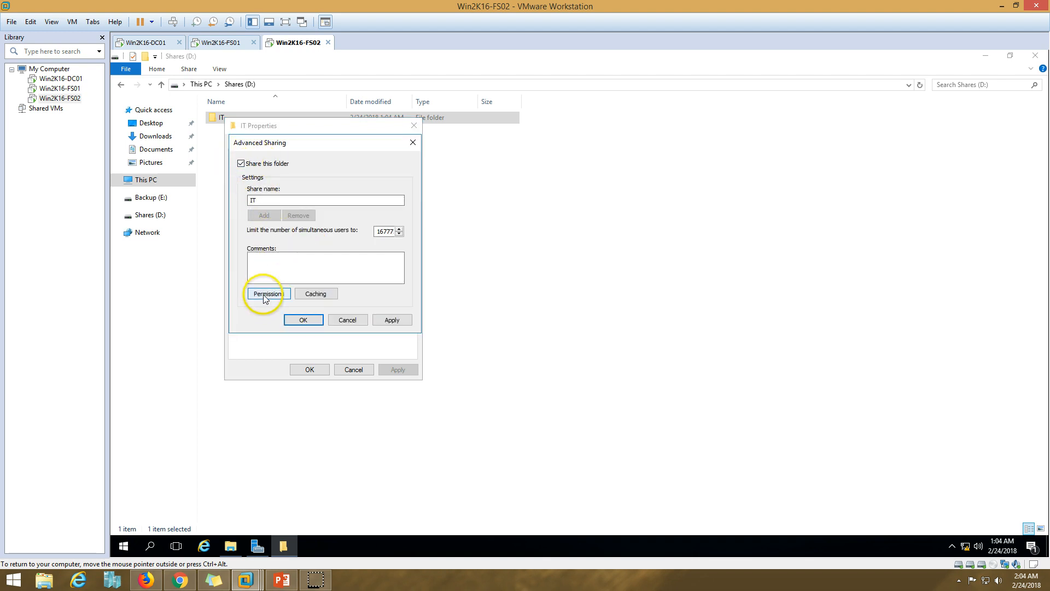
- Grant Everyone Full Control in the IT share permissions, then apply the sharing settings and close the folder properties
{"action": "left_click", "coordinate": [265, 295]}
{"action": "left_click", "coordinate": [368, 284]}
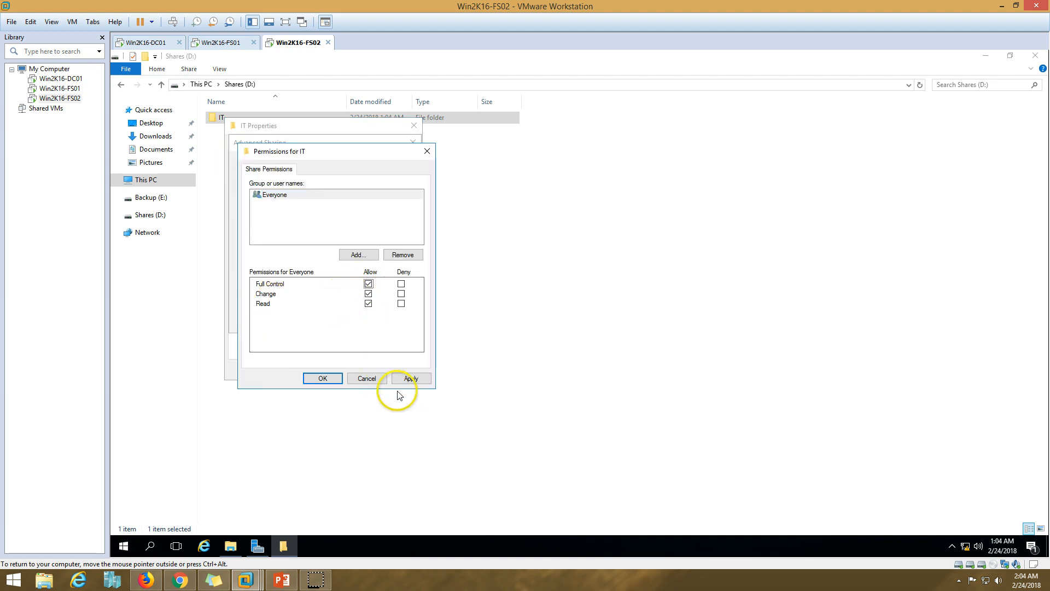
{"action": "left_click", "coordinate": [410, 378]}
{"action": "left_click", "coordinate": [323, 378]}
{"action": "left_click", "coordinate": [391, 319]}
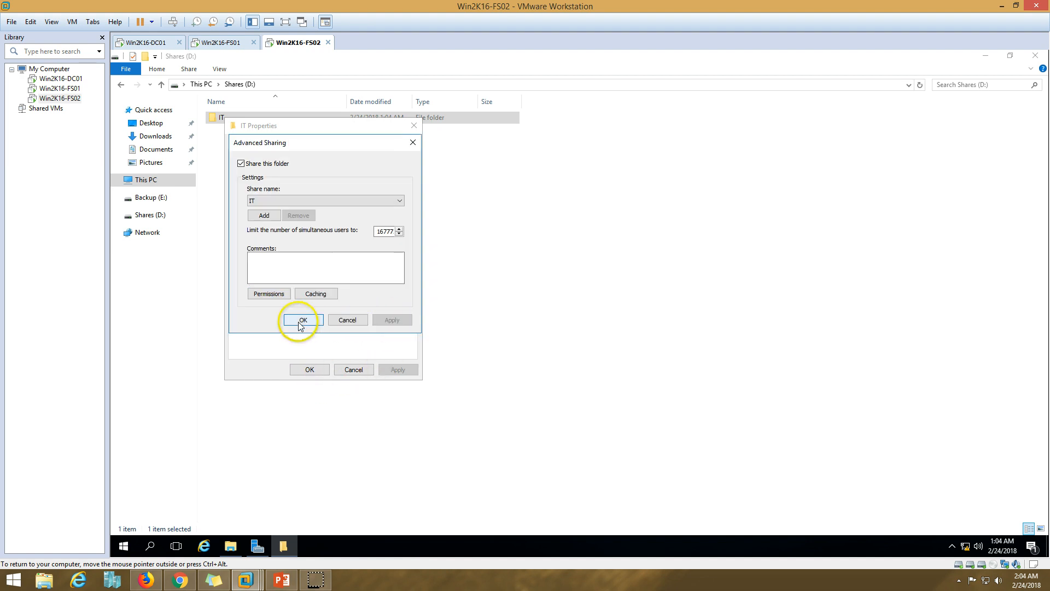
{"action": "left_click", "coordinate": [302, 320]}
{"action": "left_click", "coordinate": [310, 369]}
- Return to the Win2K16-FS01 virtual machine and close its open File Explorer windows and Disk Management
{"action": "left_click", "coordinate": [235, 44]}
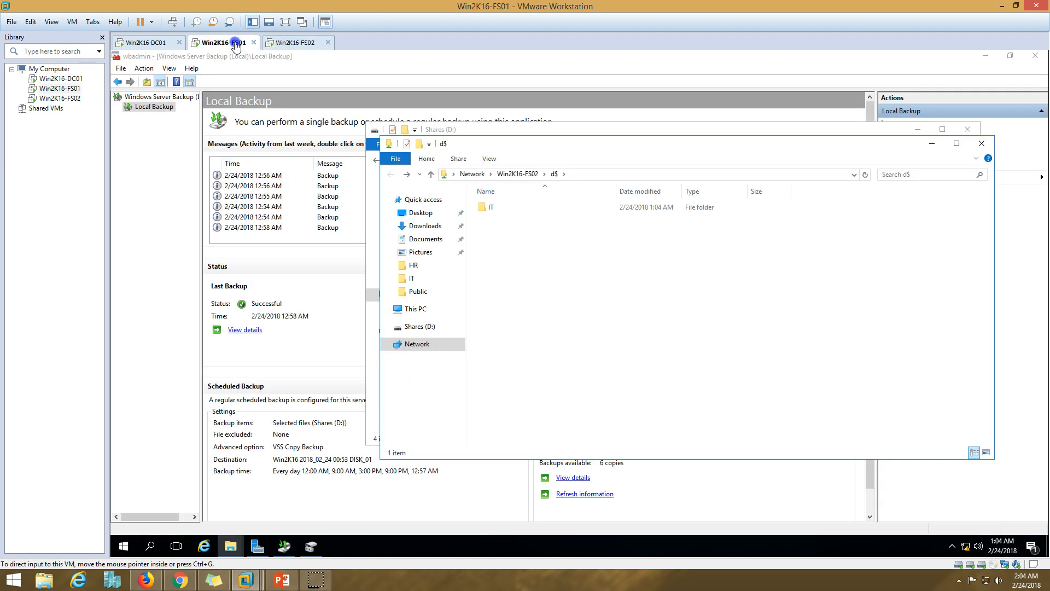
{"action": "left_click", "coordinate": [982, 143]}
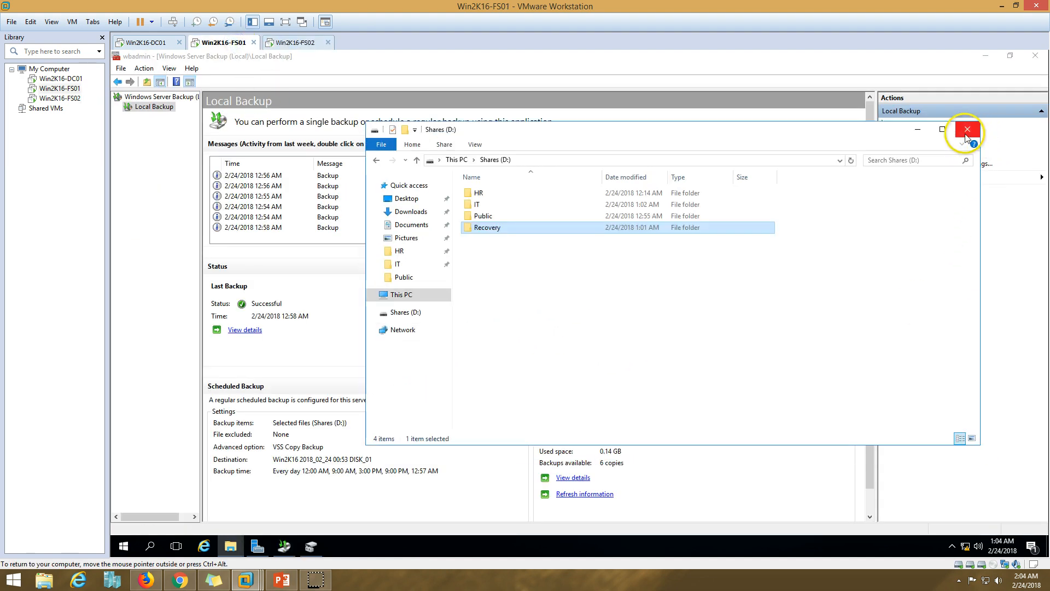
{"action": "left_click", "coordinate": [965, 132]}
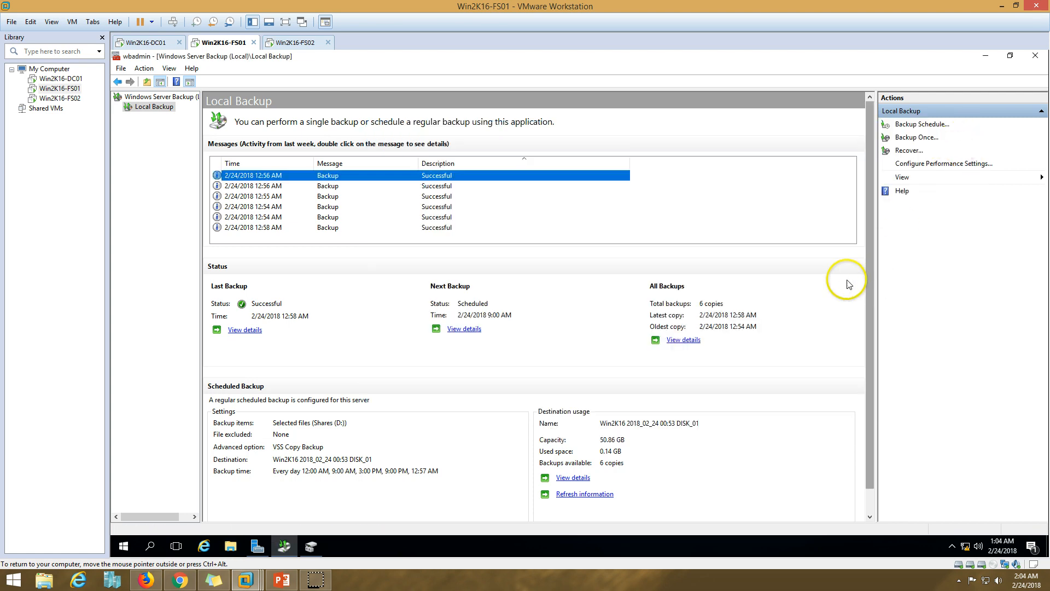
{"action": "left_click", "coordinate": [231, 546]}
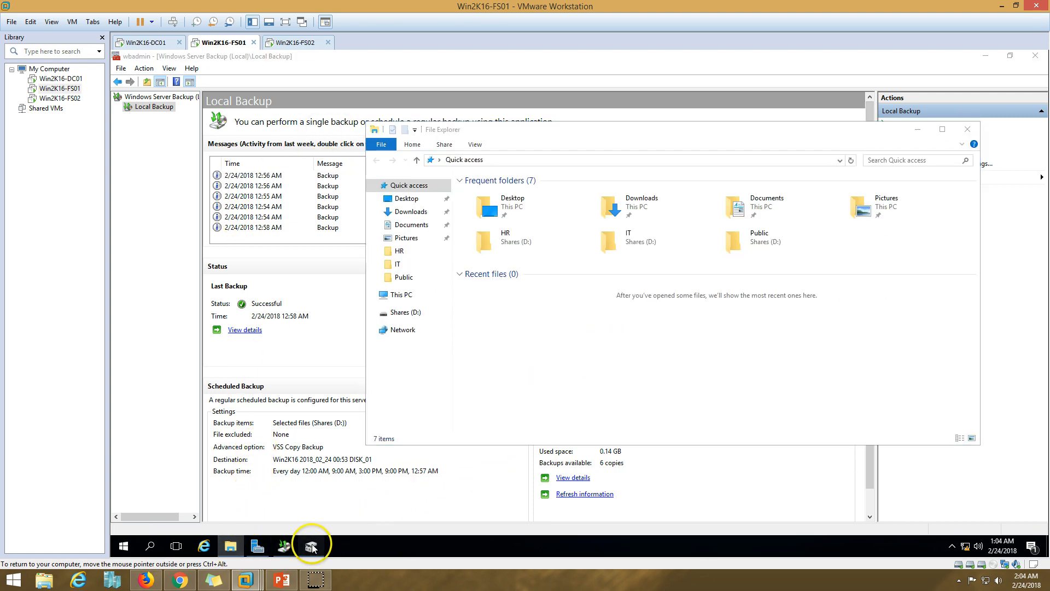
{"action": "left_click", "coordinate": [310, 546]}
{"action": "left_click", "coordinate": [1035, 56]}
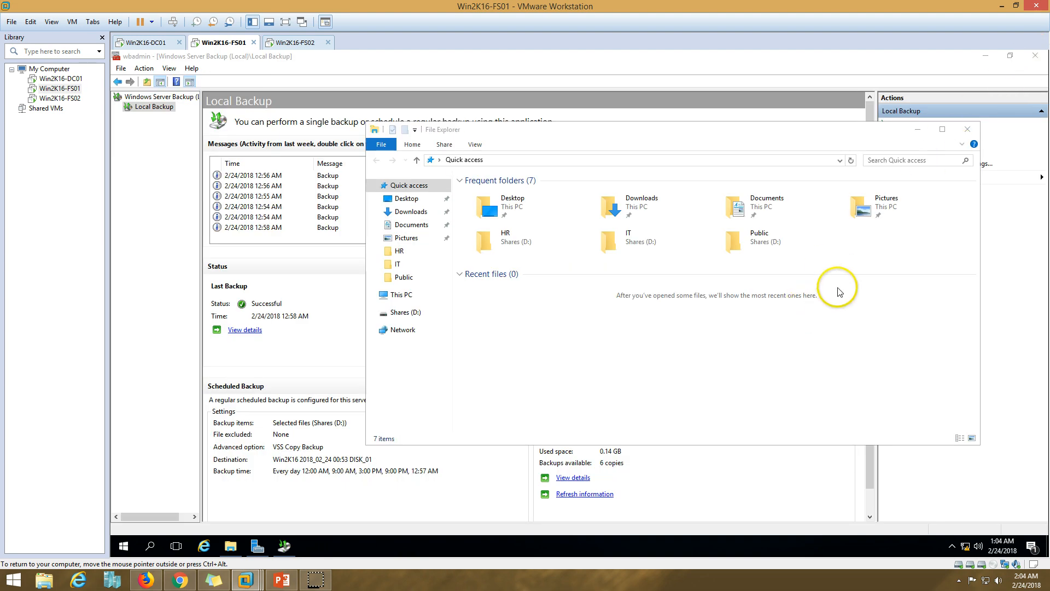
{"action": "left_click", "coordinate": [967, 129]}
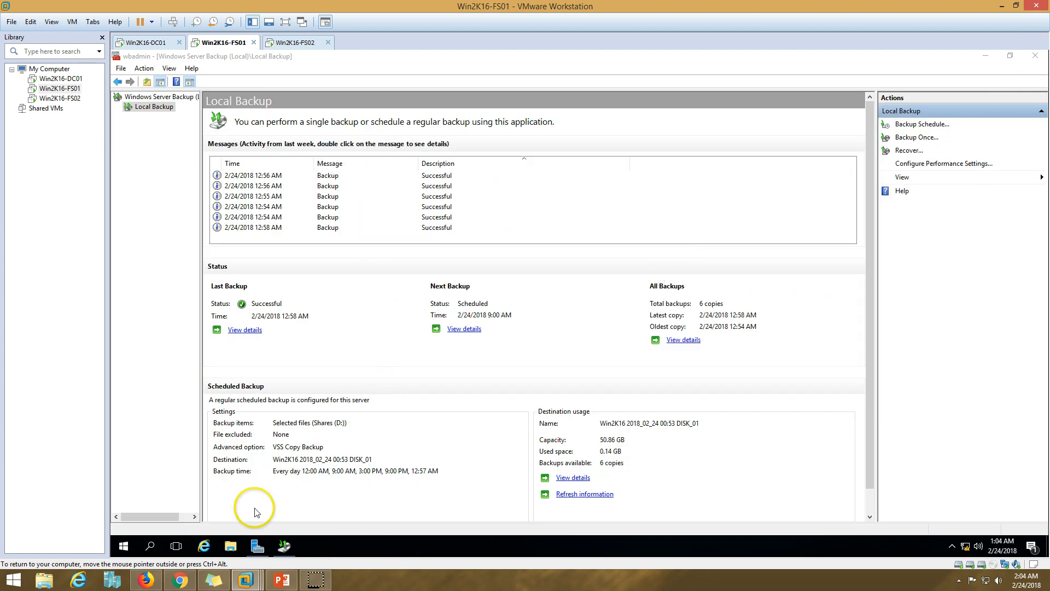
- View the drives under This PC on Win2K16-FS01 and compare with Win2K16-FS02
{"action": "left_click", "coordinate": [230, 546]}
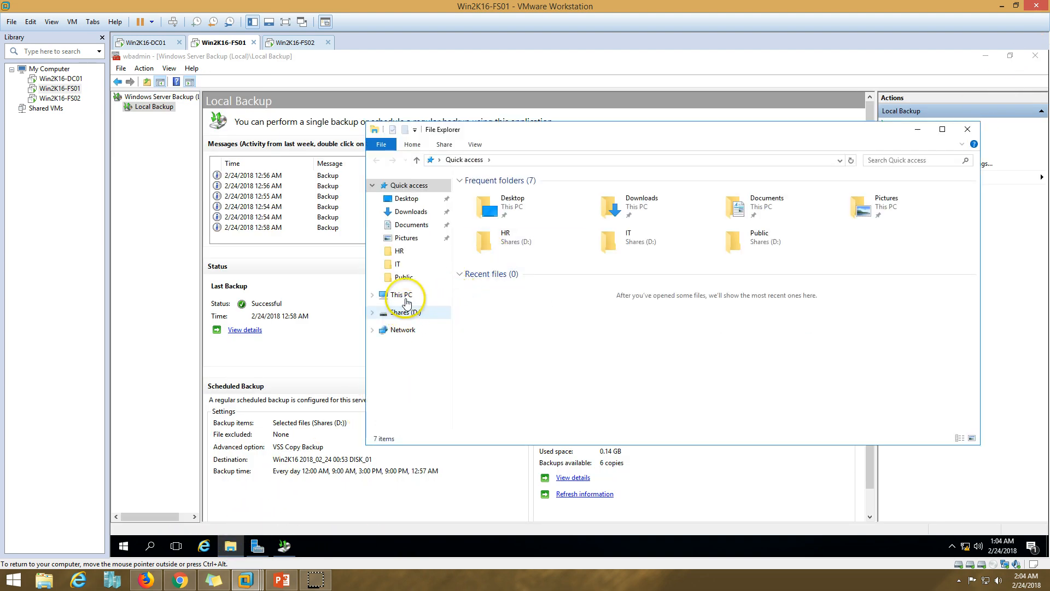
{"action": "left_click", "coordinate": [401, 295]}
{"action": "left_click_drag", "start_coordinate": [733, 132], "coordinate": [508, 135]}
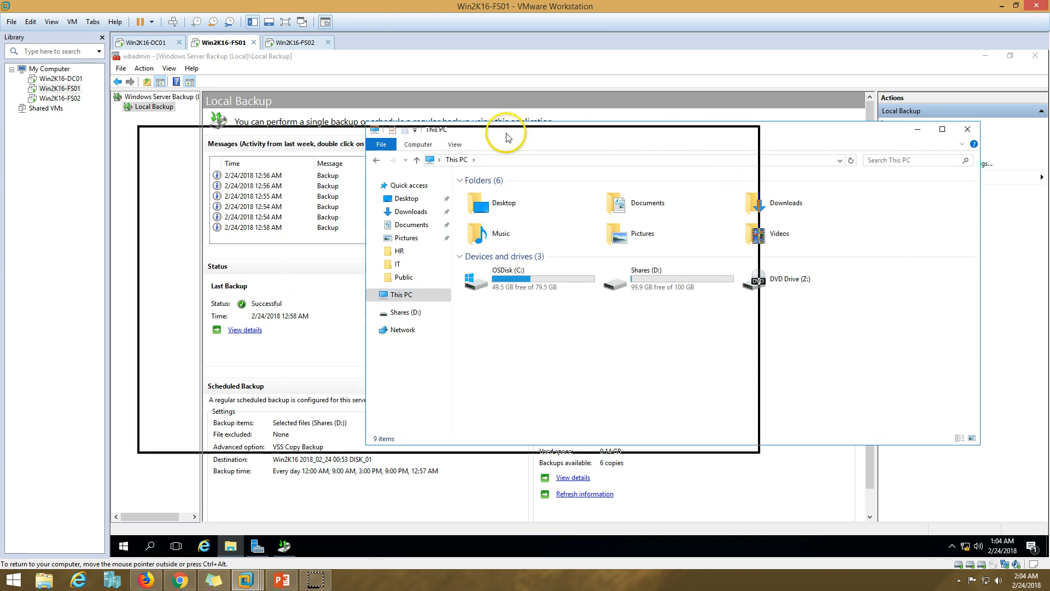
{"action": "left_click", "coordinate": [298, 44]}
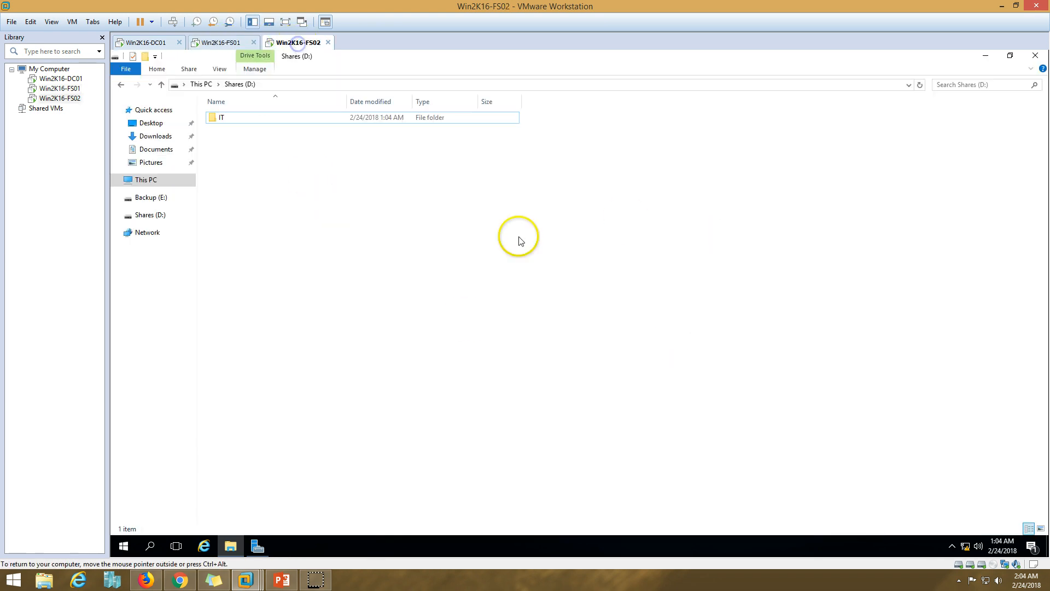
- Remove the 51 GB Hard Disk 3 from the Win2K16-FS01 virtual machine settings and close its File Explorer window
{"action": "left_click", "coordinate": [226, 43]}
{"action": "right_click", "coordinate": [227, 43]}
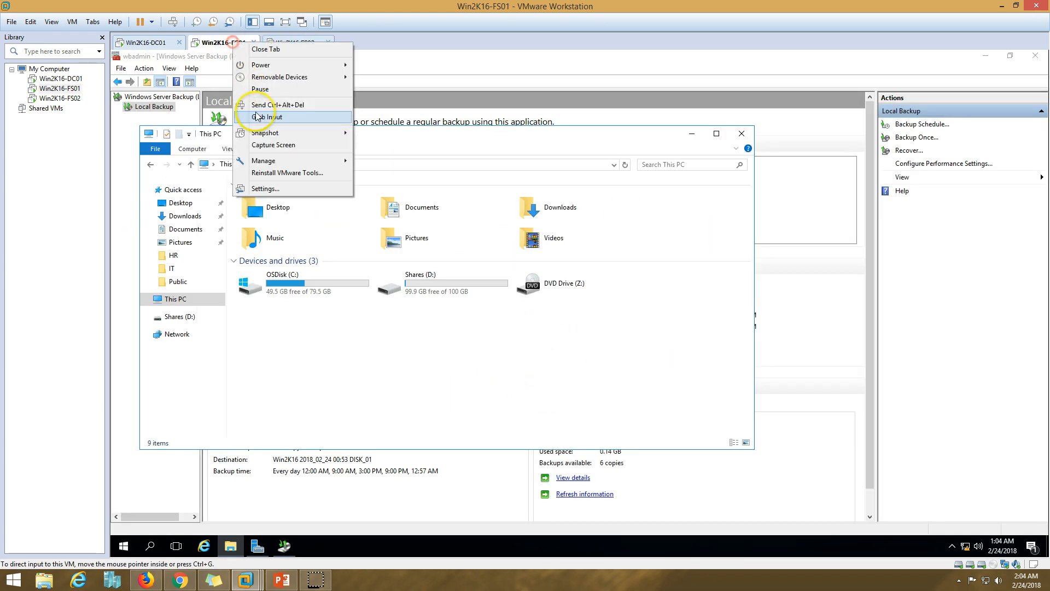
{"action": "left_click", "coordinate": [290, 190]}
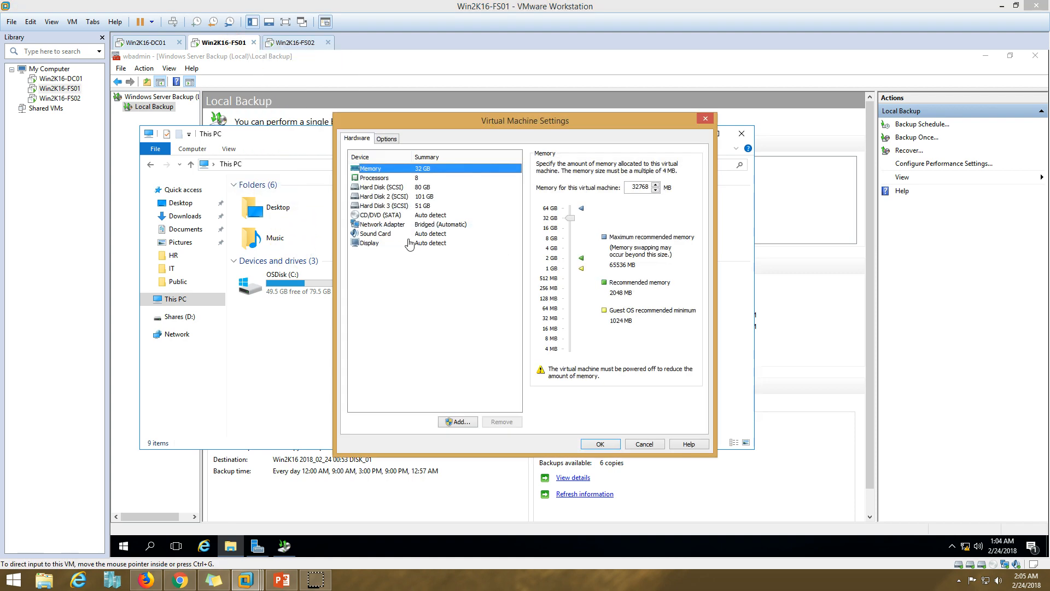
{"action": "left_click", "coordinate": [415, 205]}
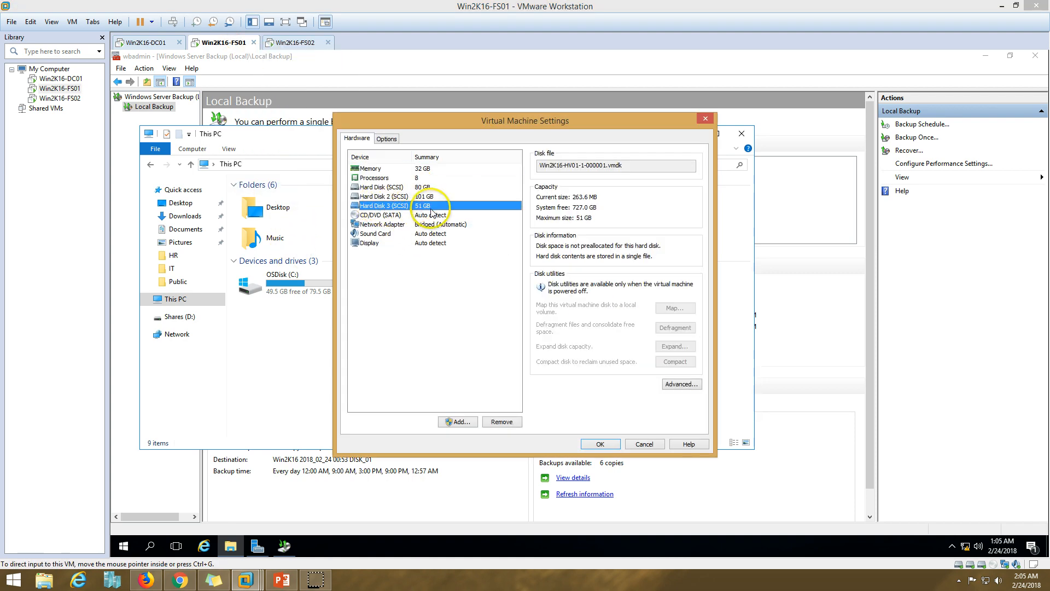
{"action": "left_click", "coordinate": [502, 421]}
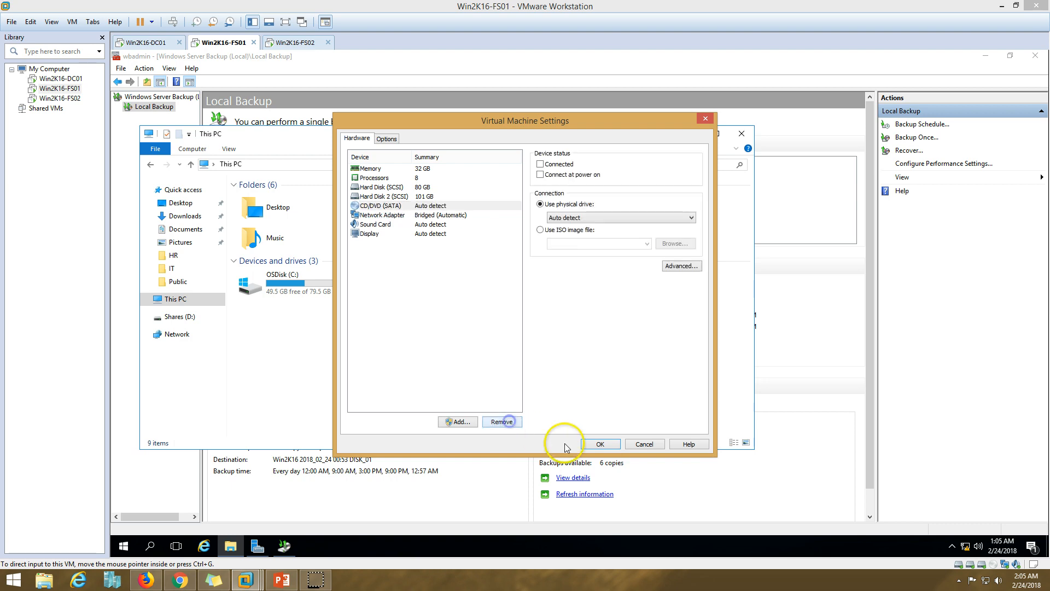
{"action": "left_click", "coordinate": [599, 444]}
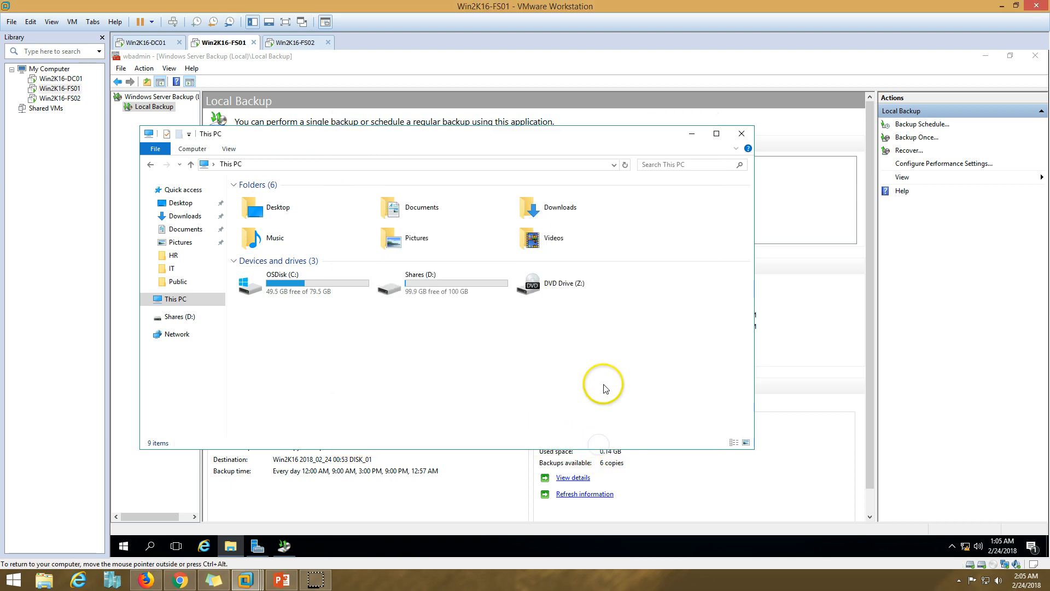
{"action": "left_click", "coordinate": [741, 133]}
- Switch to the Win2K16-FS02 virtual machine and open Disk Management maximized
{"action": "left_click", "coordinate": [298, 42]}
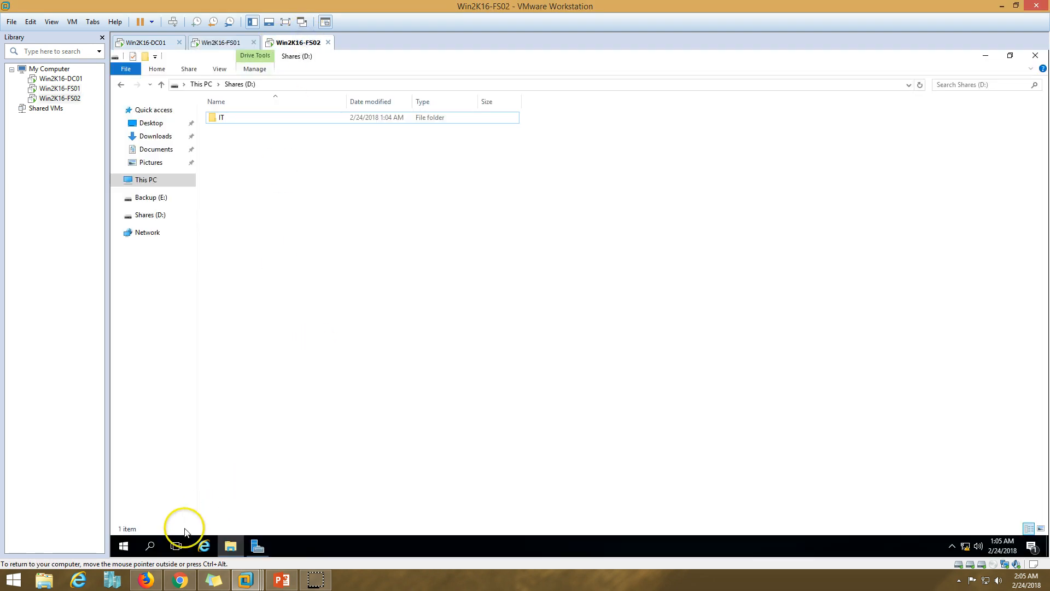
{"action": "right_click", "coordinate": [127, 544]}
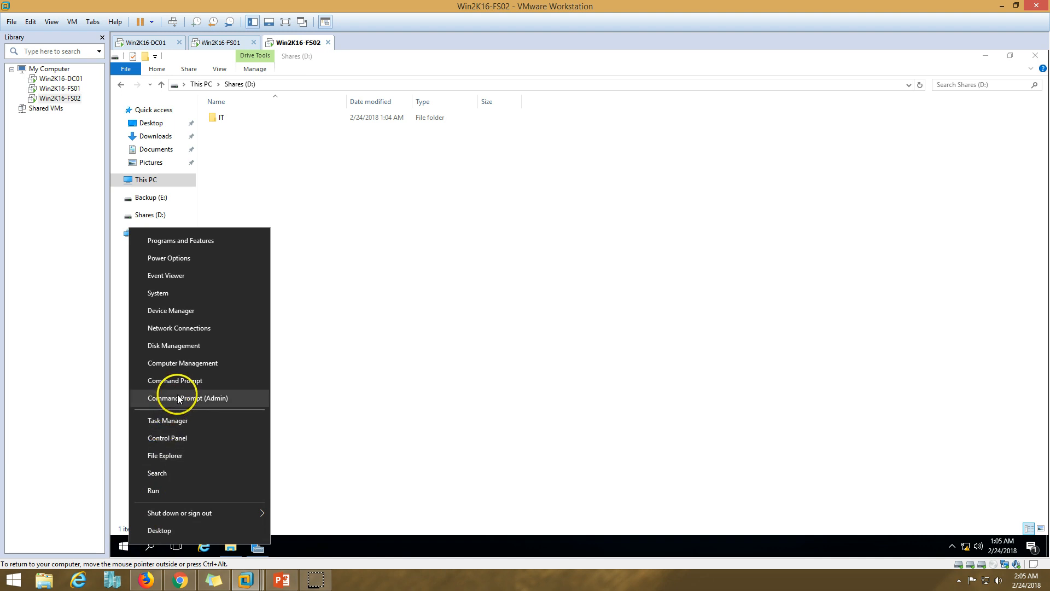
{"action": "left_click", "coordinate": [193, 345]}
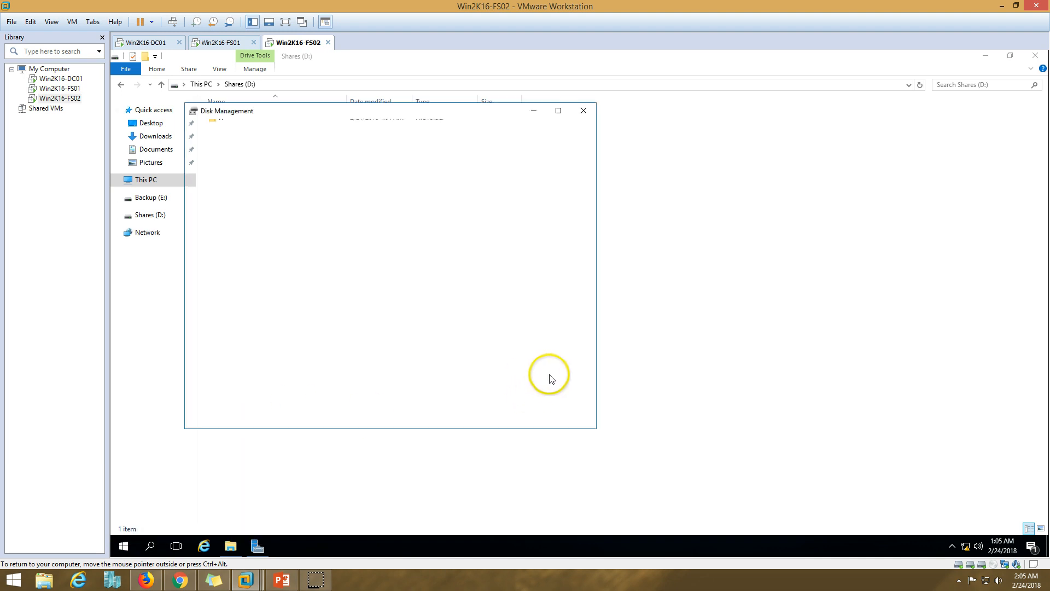
{"action": "left_click", "coordinate": [558, 110]}
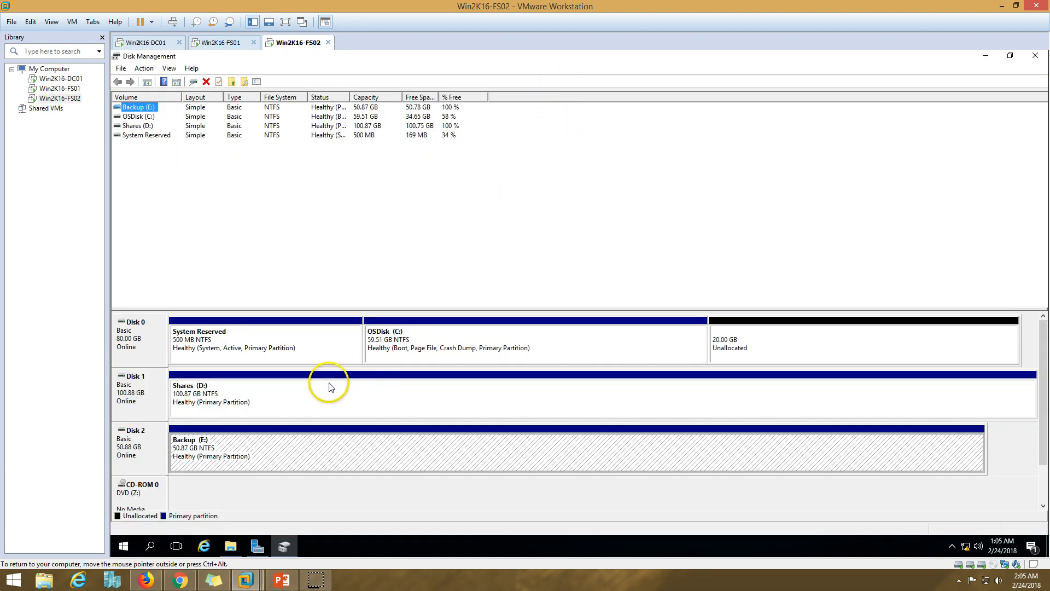
- Start adding a hard disk to the Win2K16-FS02 virtual machine settings, using an existing virtual disk
{"action": "right_click", "coordinate": [304, 42]}
{"action": "left_click", "coordinate": [337, 187]}
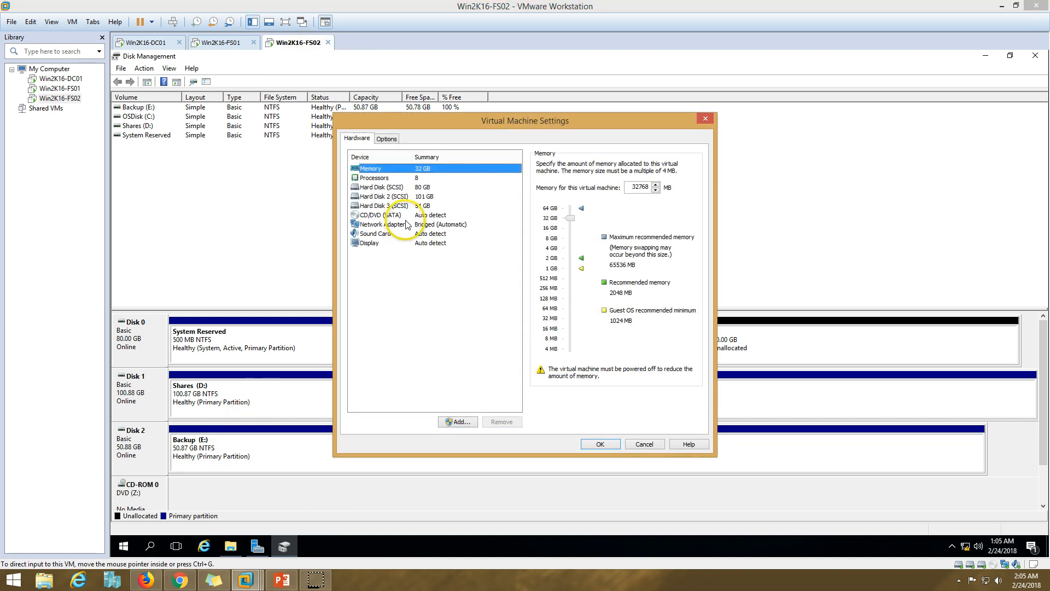
{"action": "left_click", "coordinate": [465, 423]}
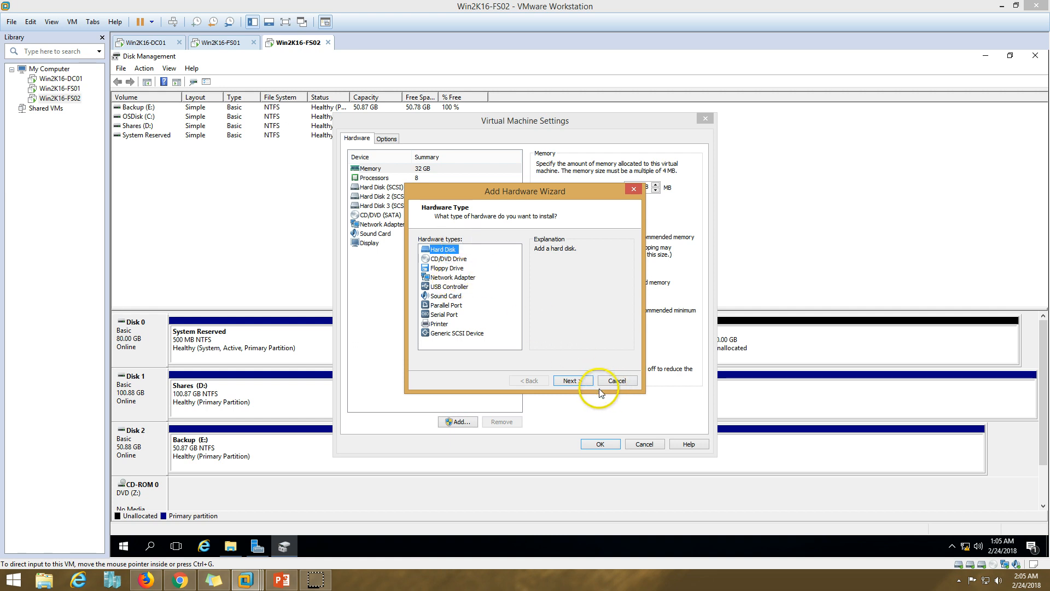
{"action": "left_click", "coordinate": [583, 381]}
{"action": "left_click", "coordinate": [573, 382]}
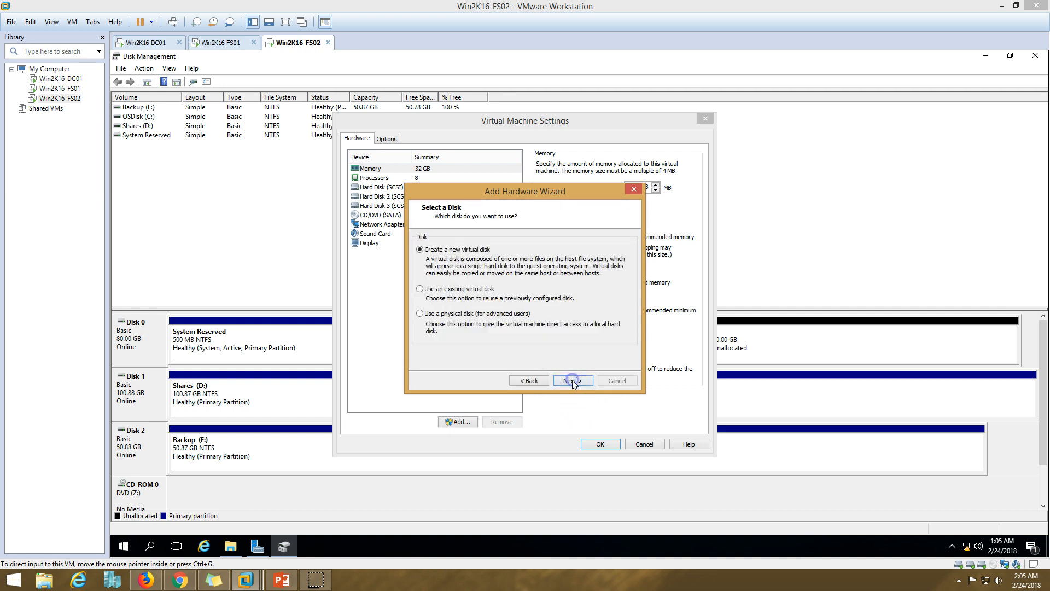
{"action": "left_click", "coordinate": [572, 380]}
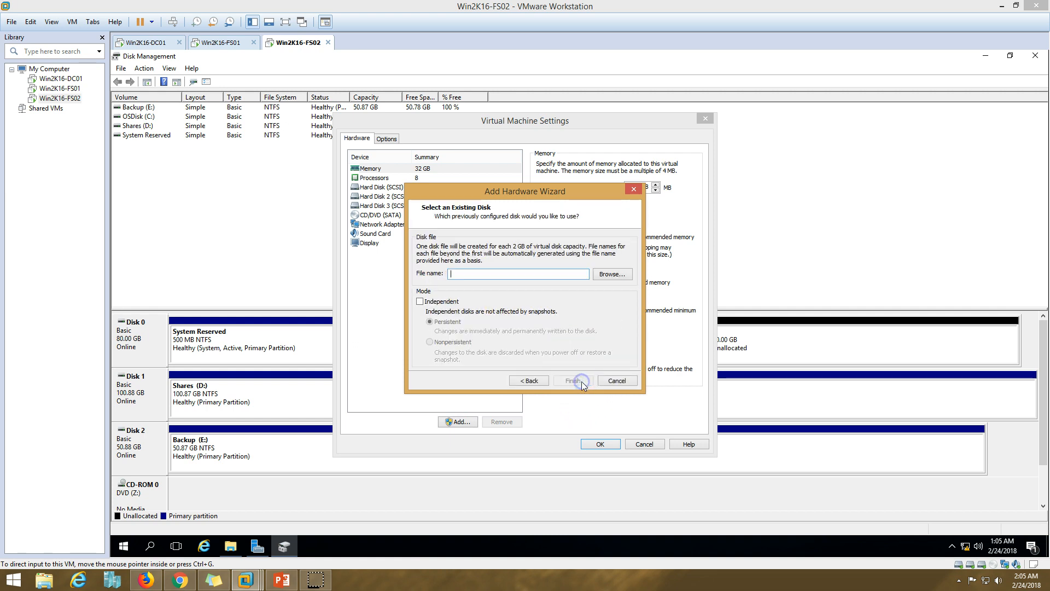
- Attach the virtual disk Win2K16-HV01-1-000001 from the VMWare\Win2K16-HV01 folder and apply the virtual machine settings
{"action": "left_click", "coordinate": [612, 273]}
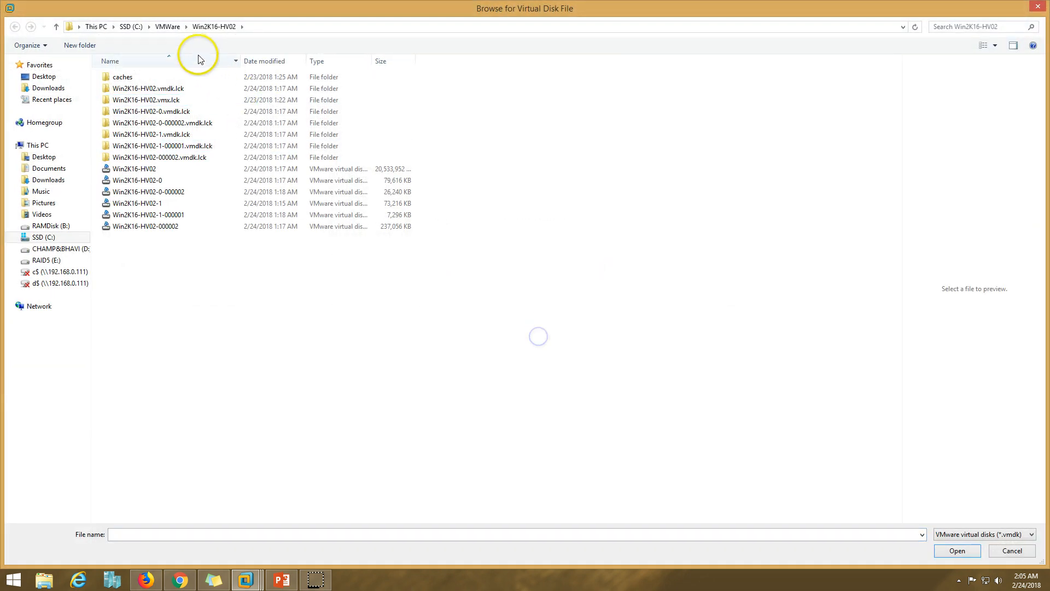
{"action": "left_click", "coordinate": [167, 26]}
{"action": "double_click", "coordinate": [143, 88]}
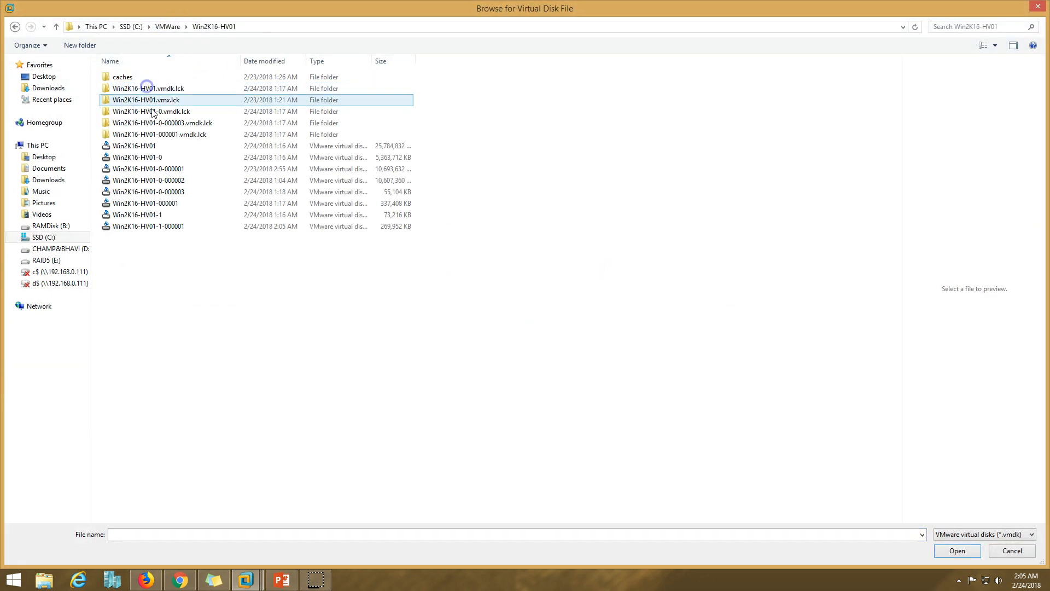
{"action": "left_click", "coordinate": [192, 302]}
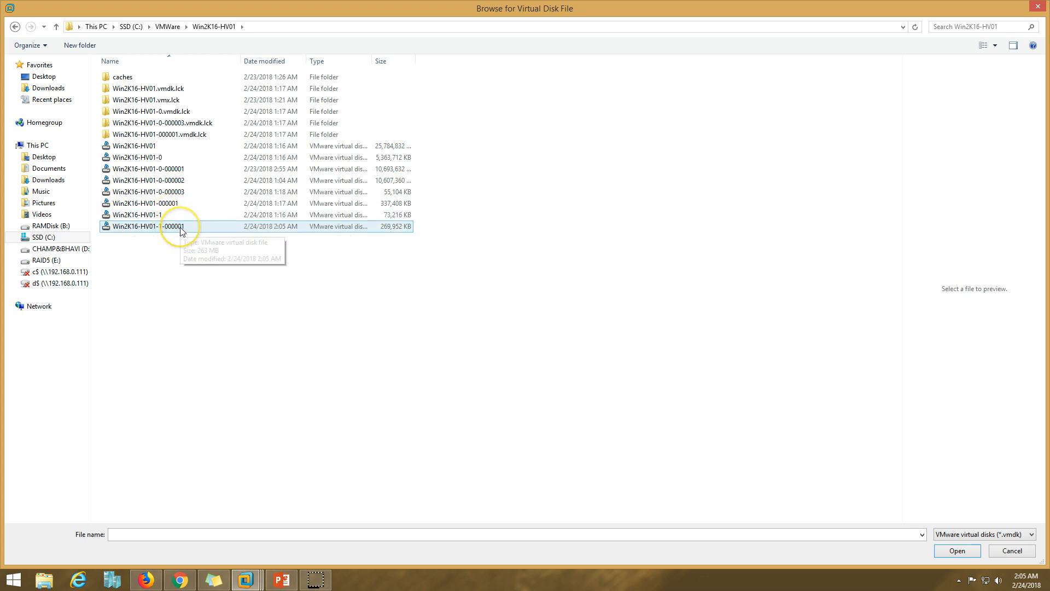
{"action": "left_click", "coordinate": [180, 226]}
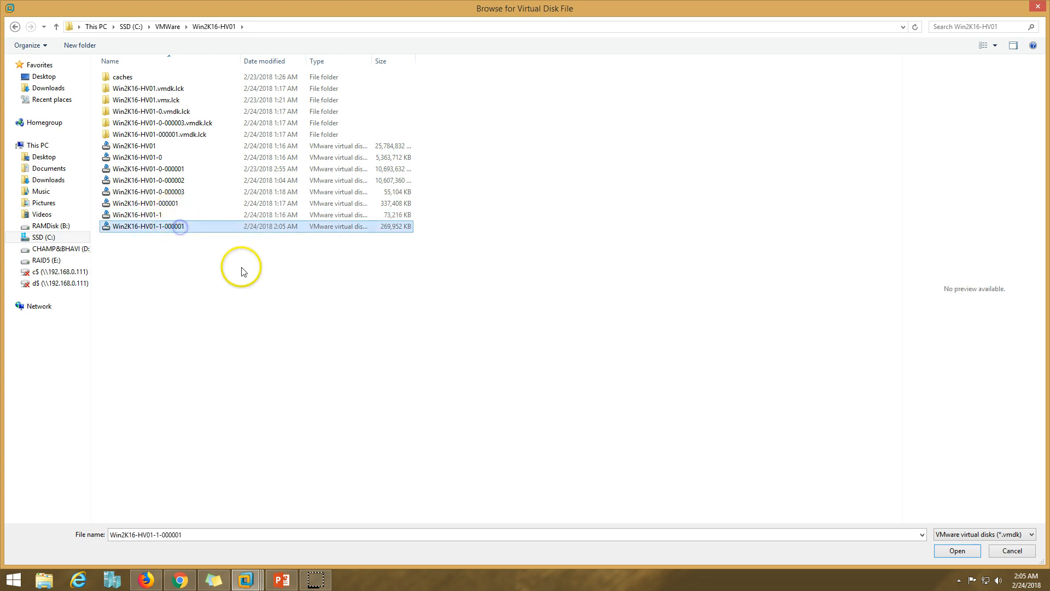
{"action": "left_click", "coordinate": [957, 550]}
{"action": "left_click", "coordinate": [576, 382]}
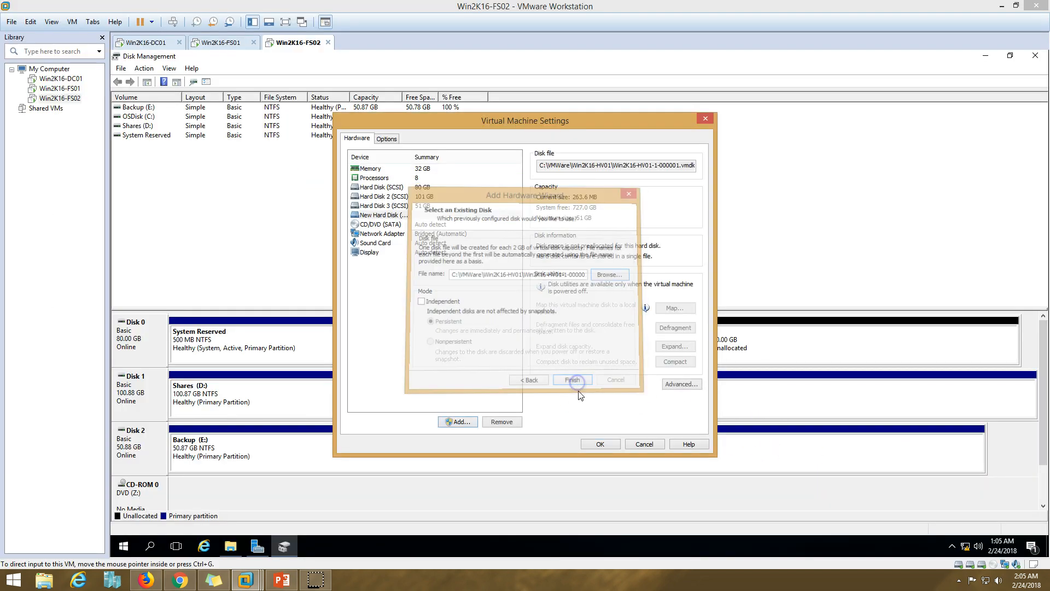
{"action": "left_click", "coordinate": [608, 445]}
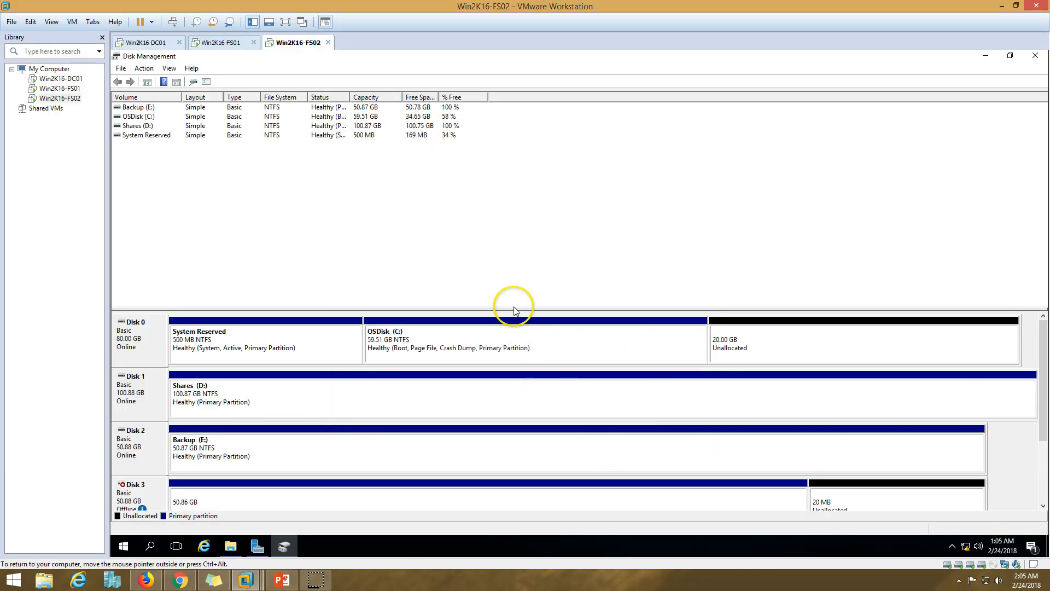
- Bring the offline Disk 3 online in Disk Management, then close Disk Management
{"action": "left_click_drag", "start_coordinate": [510, 306], "coordinate": [516, 207]}
{"action": "right_click", "coordinate": [162, 382]}
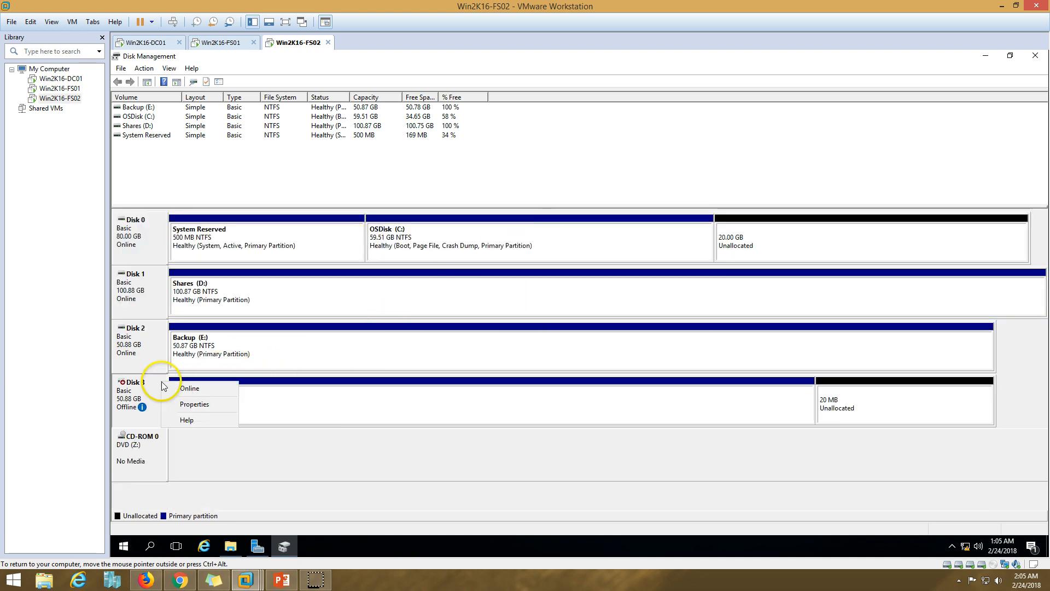
{"action": "left_click", "coordinate": [179, 385]}
{"action": "left_click", "coordinate": [282, 408]}
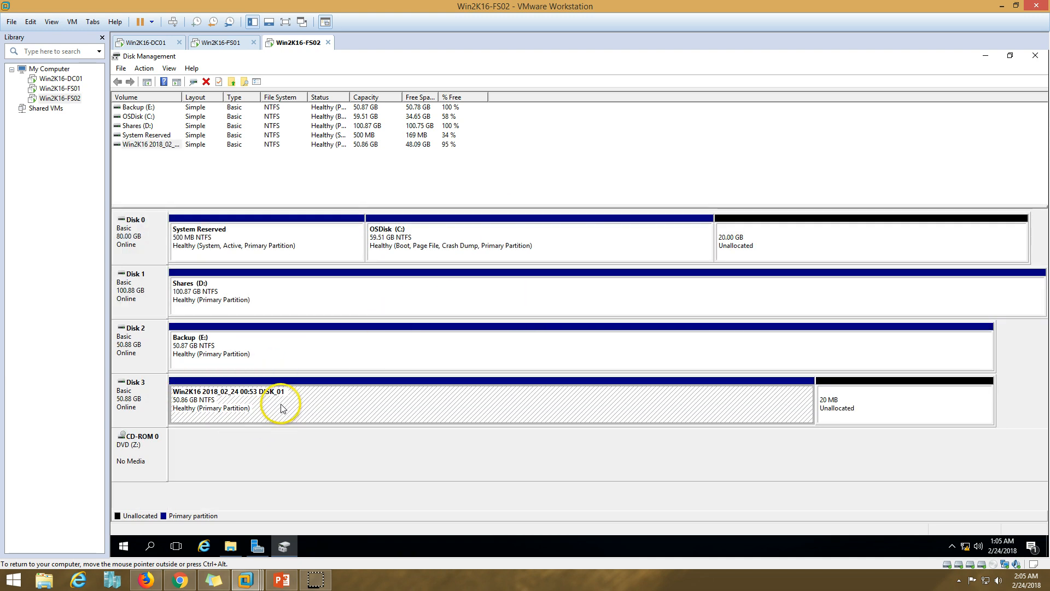
{"action": "left_click", "coordinate": [1035, 56]}
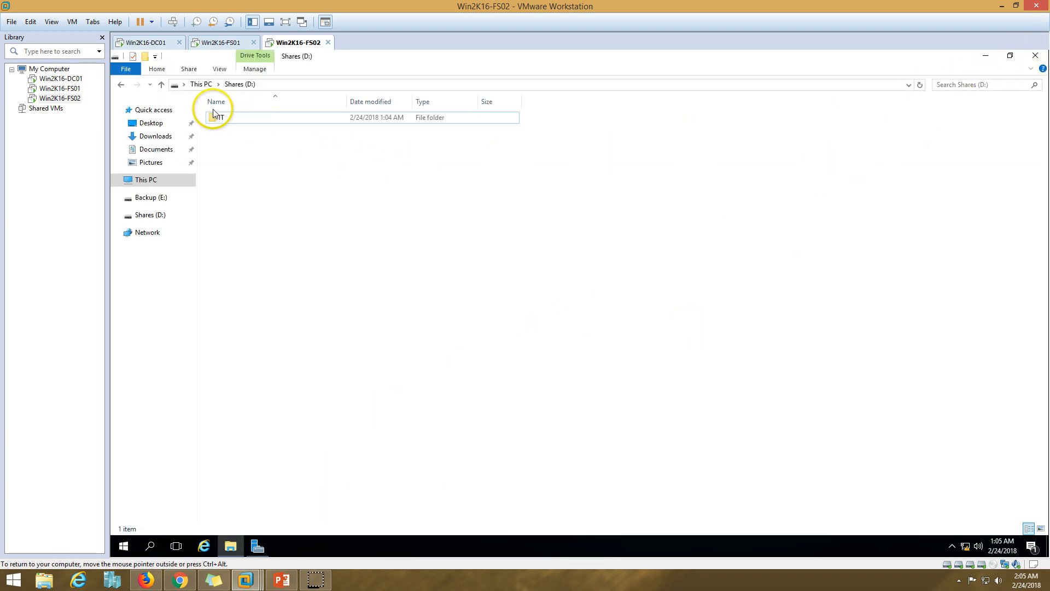
- Permanently delete the IT folder from the Shares (D:) drive and return to This PC
{"action": "left_click", "coordinate": [240, 120]}
{"action": "key", "text": "shift+Delete"}
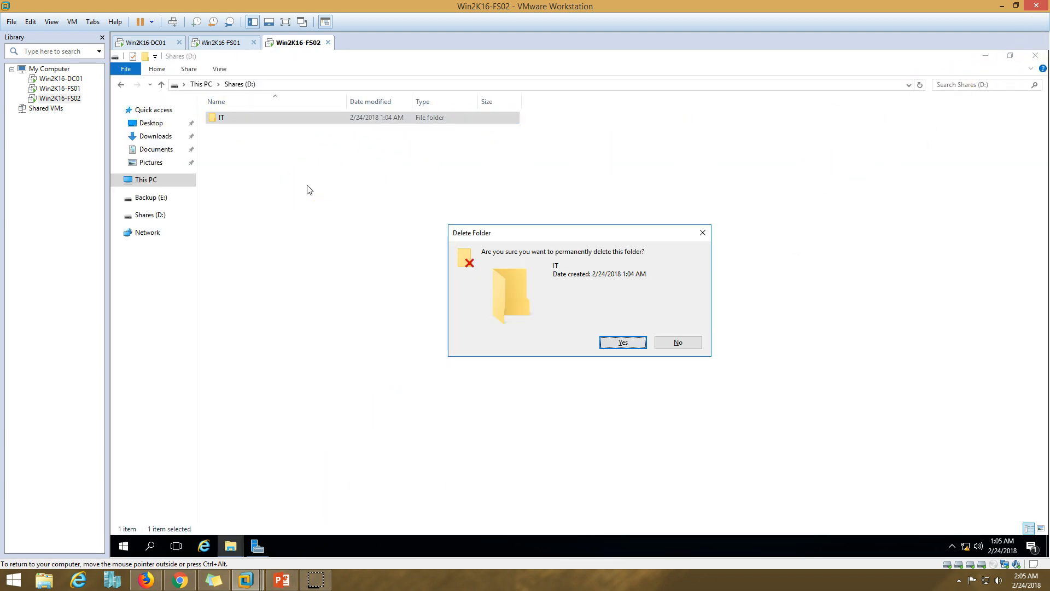
{"action": "key", "text": "Return"}
{"action": "left_click", "coordinate": [132, 183]}
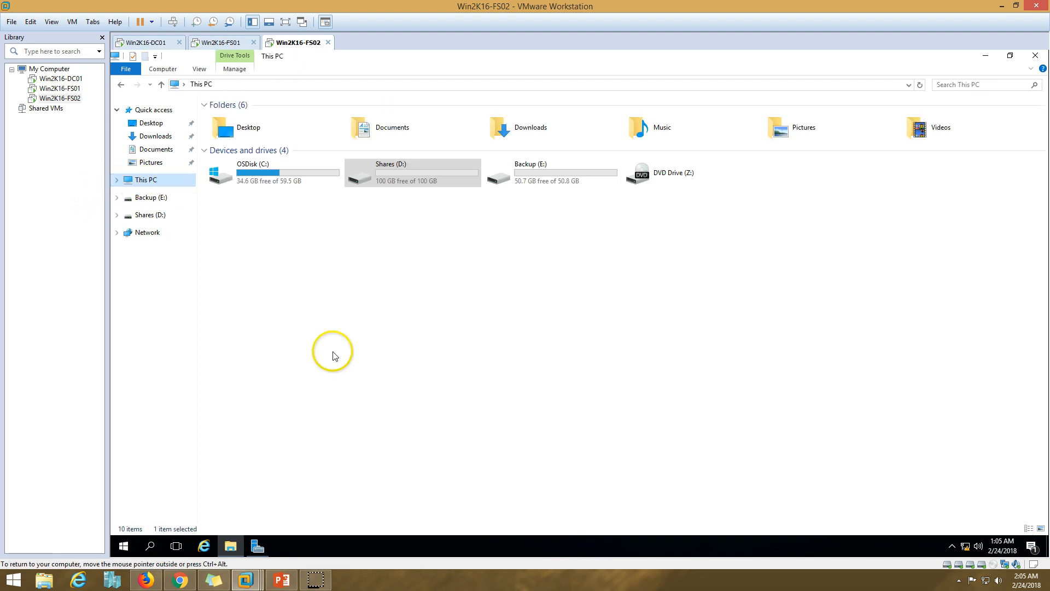
- Open Windows Server Backup from Server Manager and show its Local Backup page
{"action": "left_click", "coordinate": [258, 546]}
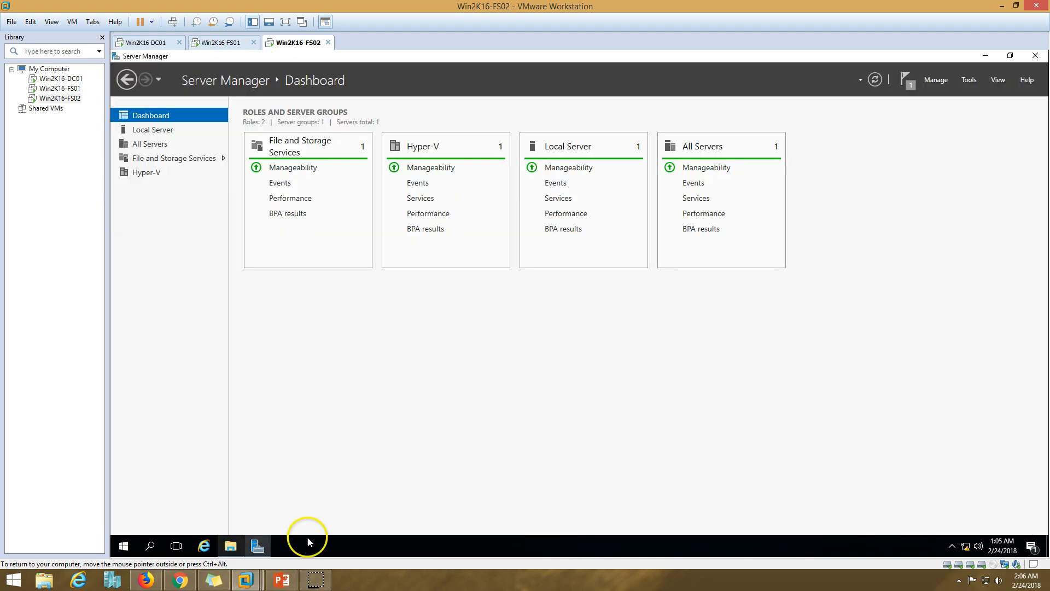
{"action": "left_click", "coordinate": [964, 81]}
{"action": "left_click", "coordinate": [942, 382]}
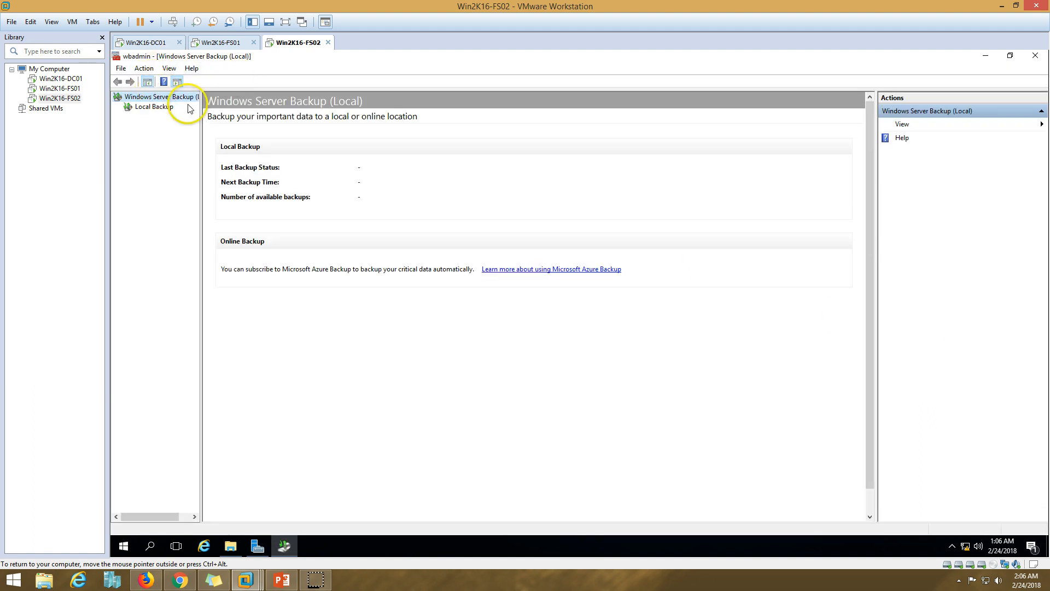
{"action": "left_click", "coordinate": [170, 108]}
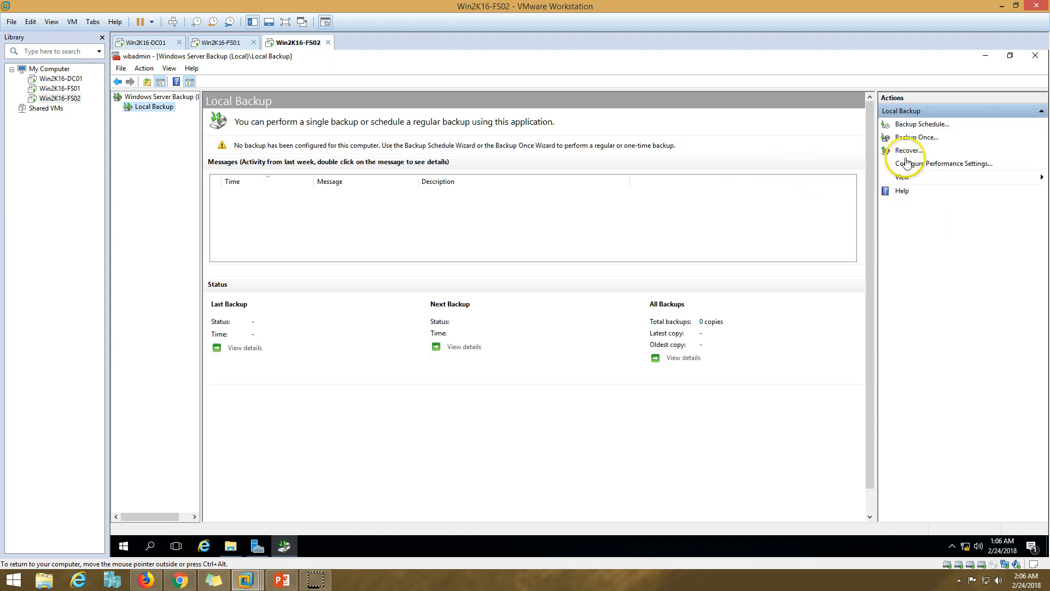
- Start a recovery from a backup stored on another location, with local drives as the location type
{"action": "left_click", "coordinate": [908, 151]}
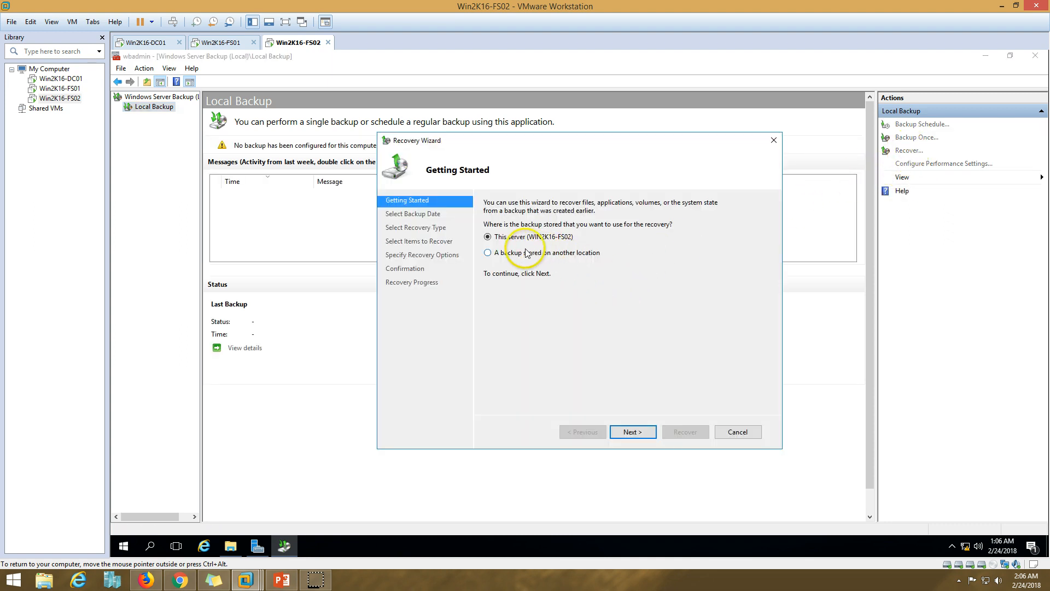
{"action": "left_click", "coordinate": [487, 253]}
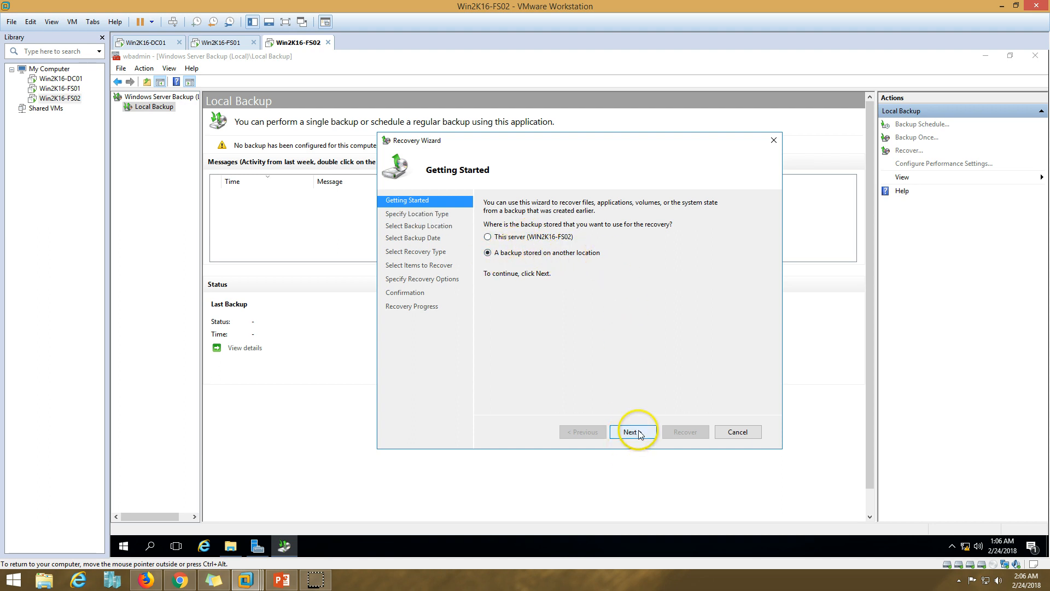
{"action": "left_click", "coordinate": [237, 547]}
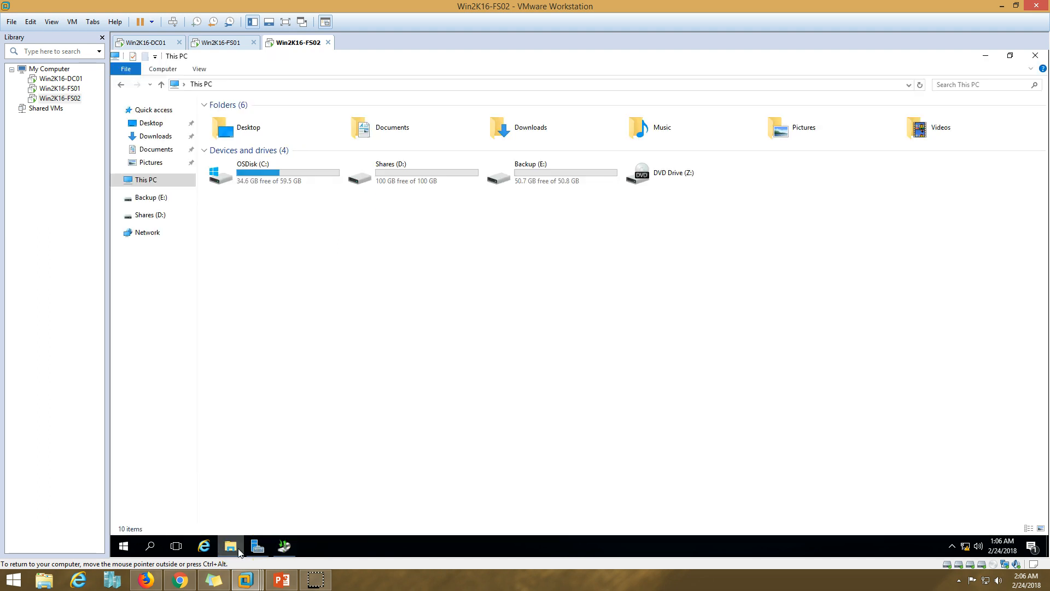
{"action": "left_click", "coordinate": [239, 551]}
{"action": "left_click", "coordinate": [635, 432]}
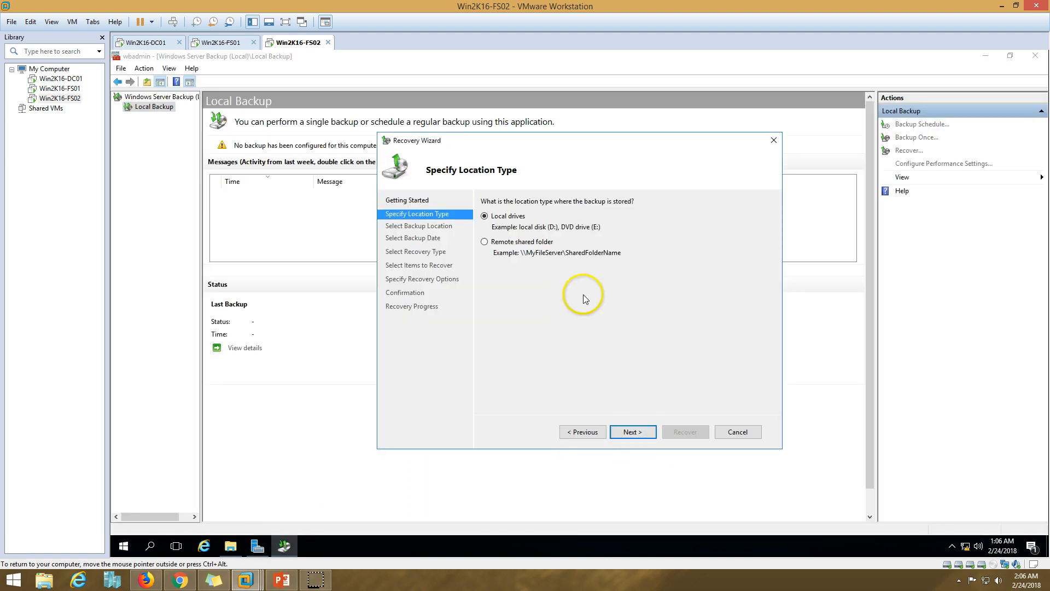
{"action": "left_click", "coordinate": [631, 432]}
- Choose Win2K16 2018_02_24 00:53 DISK_01 as the backup location and Win2K16-FS01 as the server to recover
{"action": "left_click", "coordinate": [635, 237]}
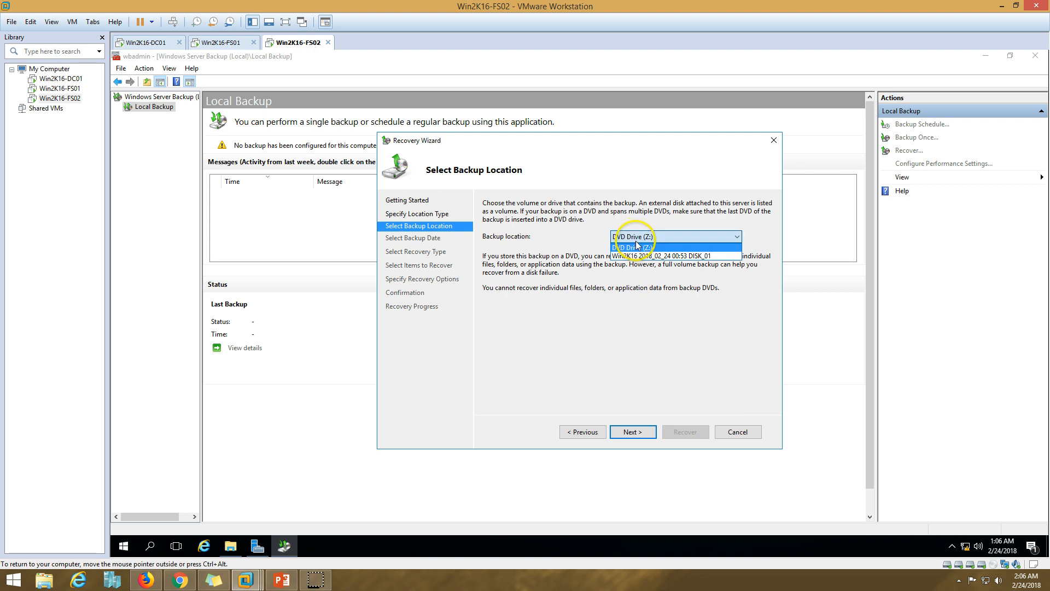
{"action": "left_click", "coordinate": [643, 256]}
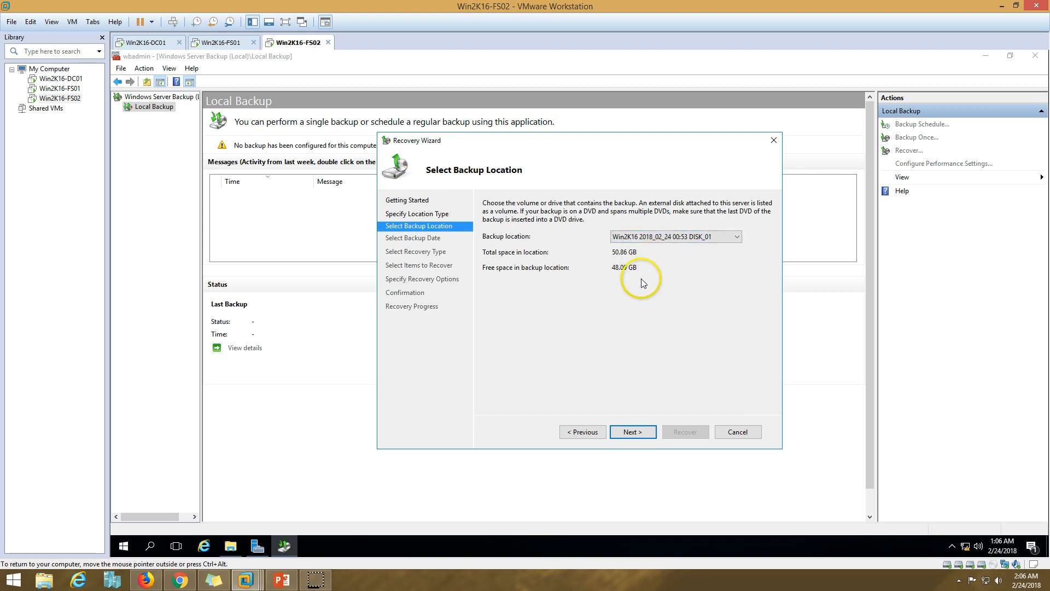
{"action": "left_click", "coordinate": [634, 432]}
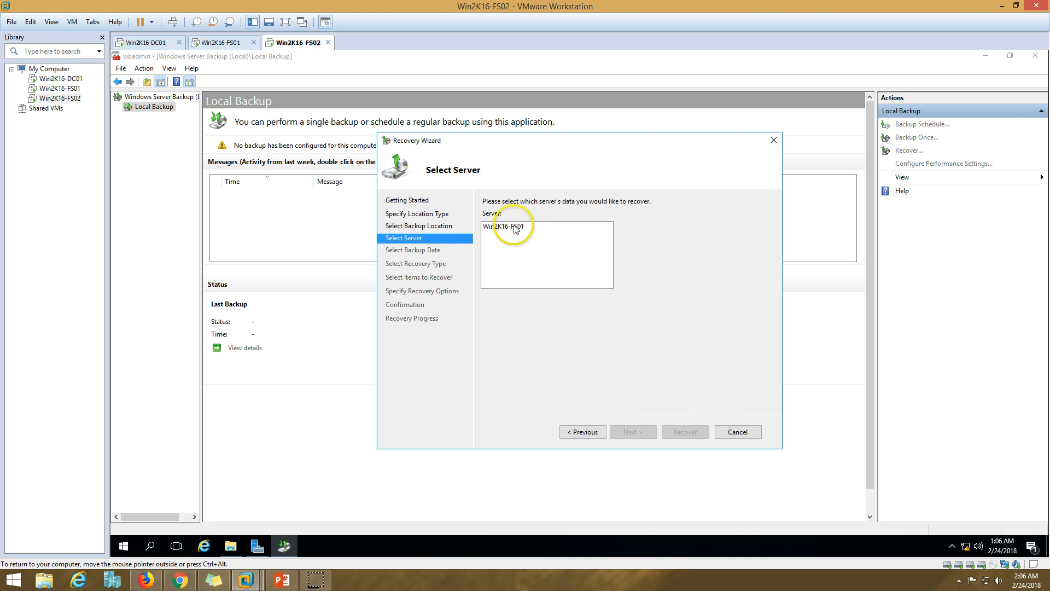
{"action": "left_click", "coordinate": [492, 226]}
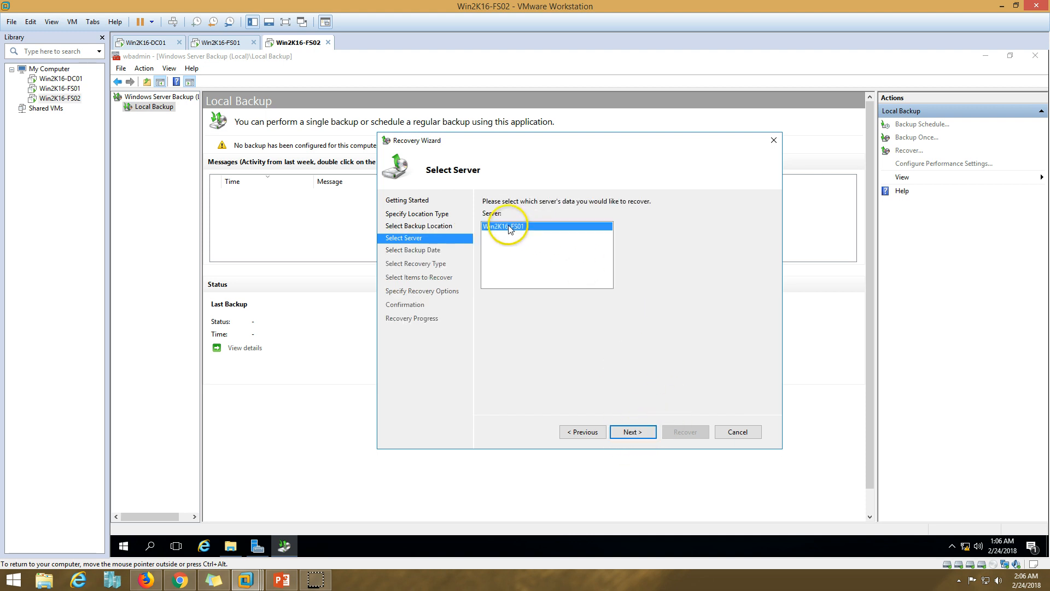
{"action": "left_click", "coordinate": [639, 435]}
- Select the later 12:56 AM backup of 2/24/2018, review its recoverable items and continue to the recovery type
{"action": "left_click", "coordinate": [726, 284]}
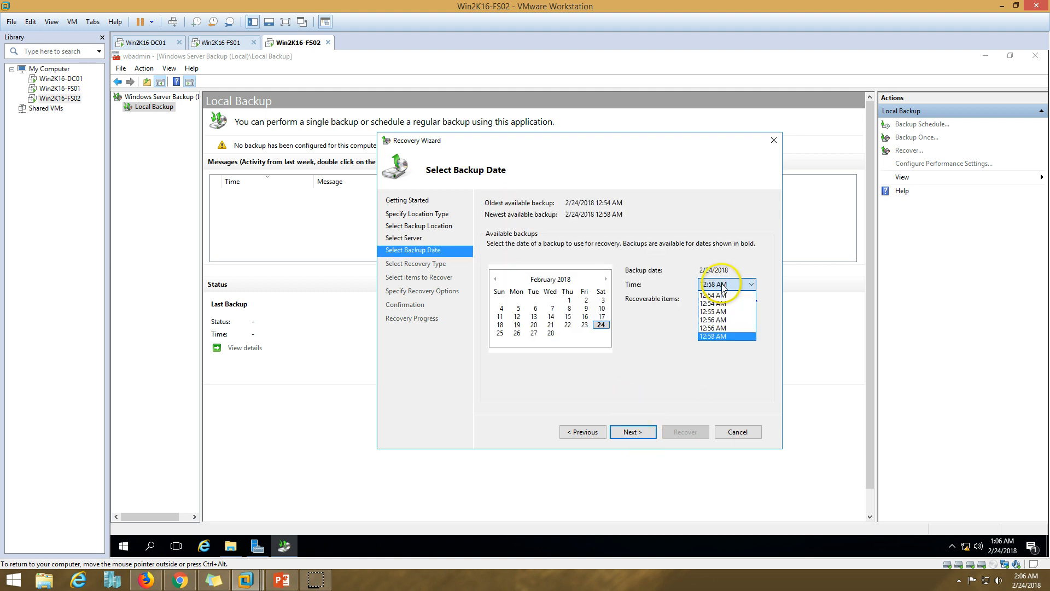
{"action": "left_click", "coordinate": [719, 328]}
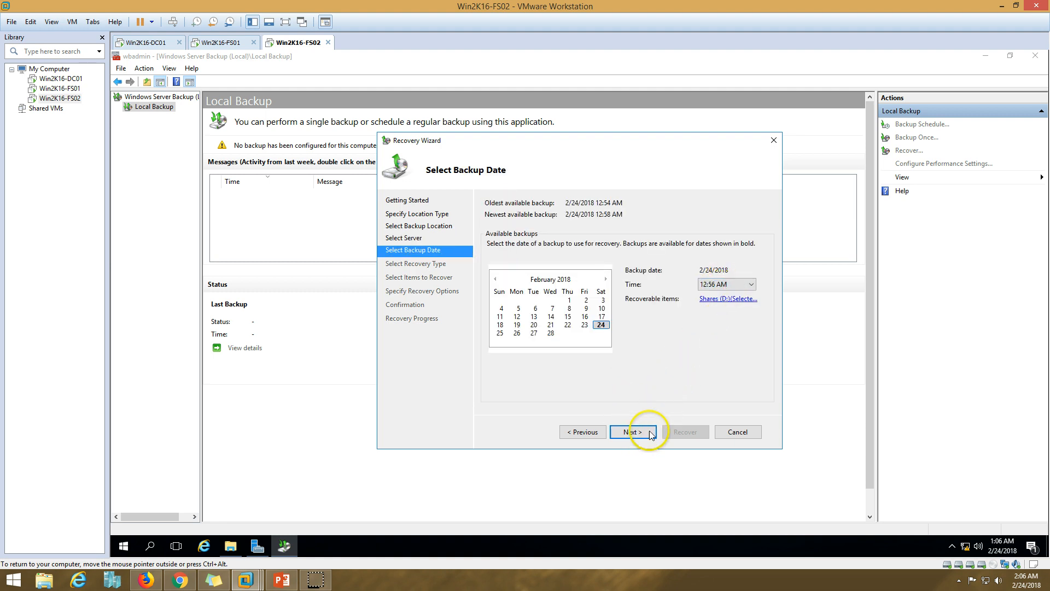
{"action": "left_click", "coordinate": [726, 299]}
{"action": "left_click", "coordinate": [522, 261]}
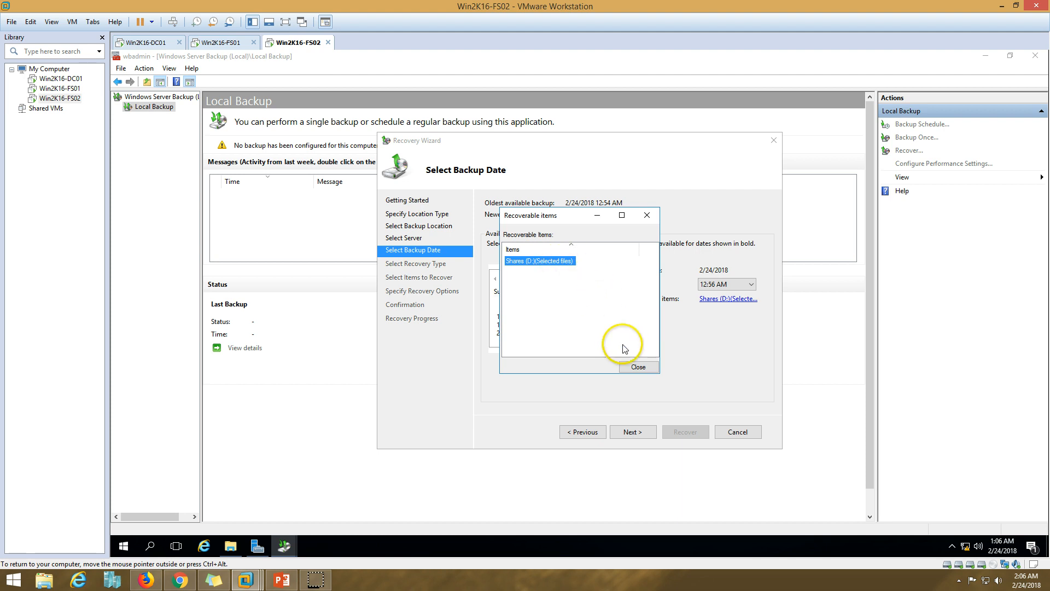
{"action": "left_click", "coordinate": [638, 367]}
{"action": "left_click", "coordinate": [632, 432]}
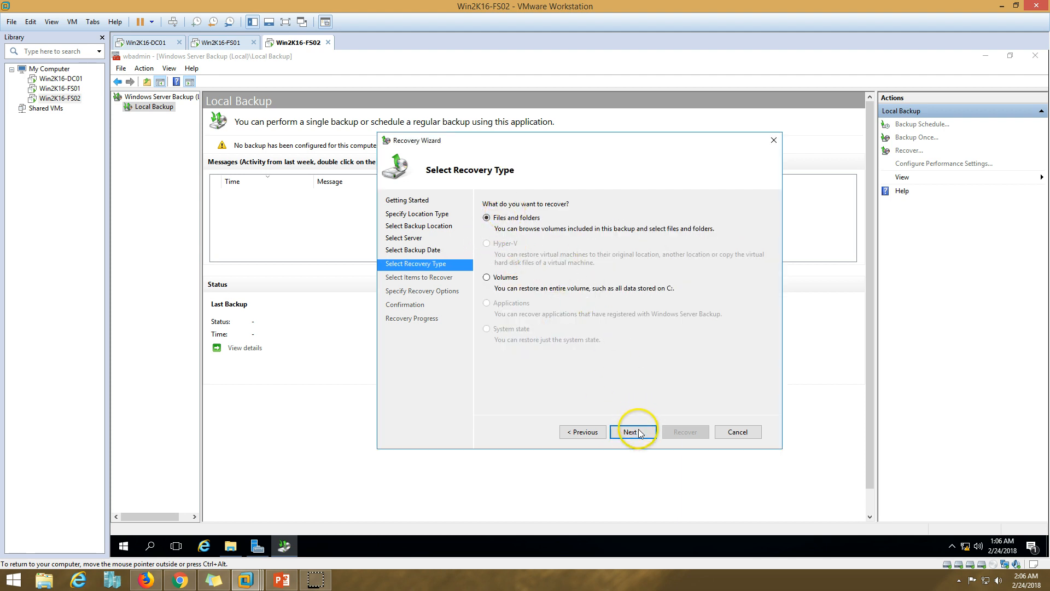
- Recover files and folders, check the HR, IT and Public folders, and select all of Shares (D:) for recovery
{"action": "left_click", "coordinate": [631, 432]}
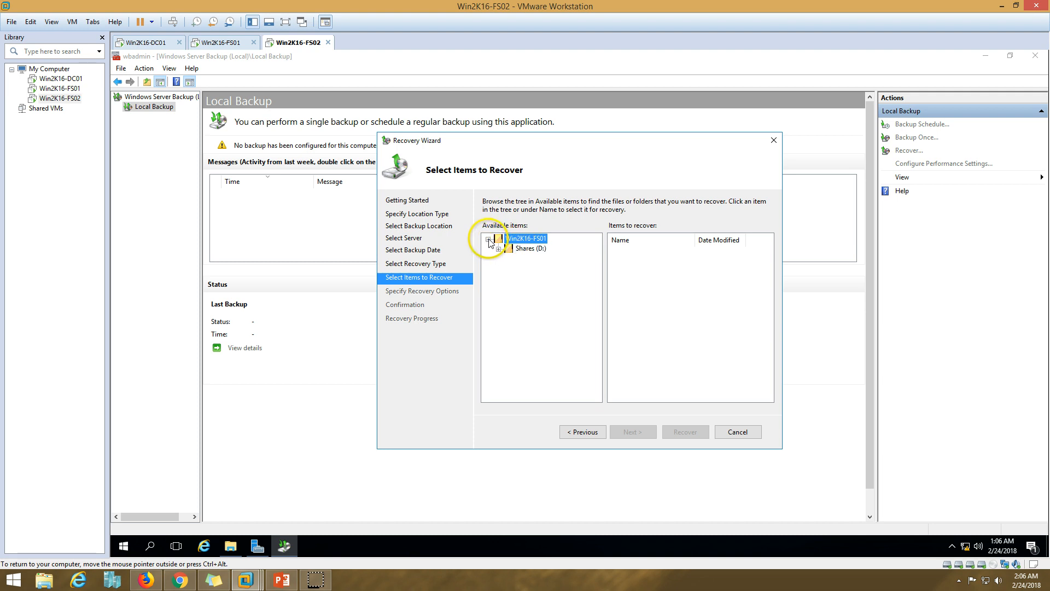
{"action": "left_click", "coordinate": [530, 259]}
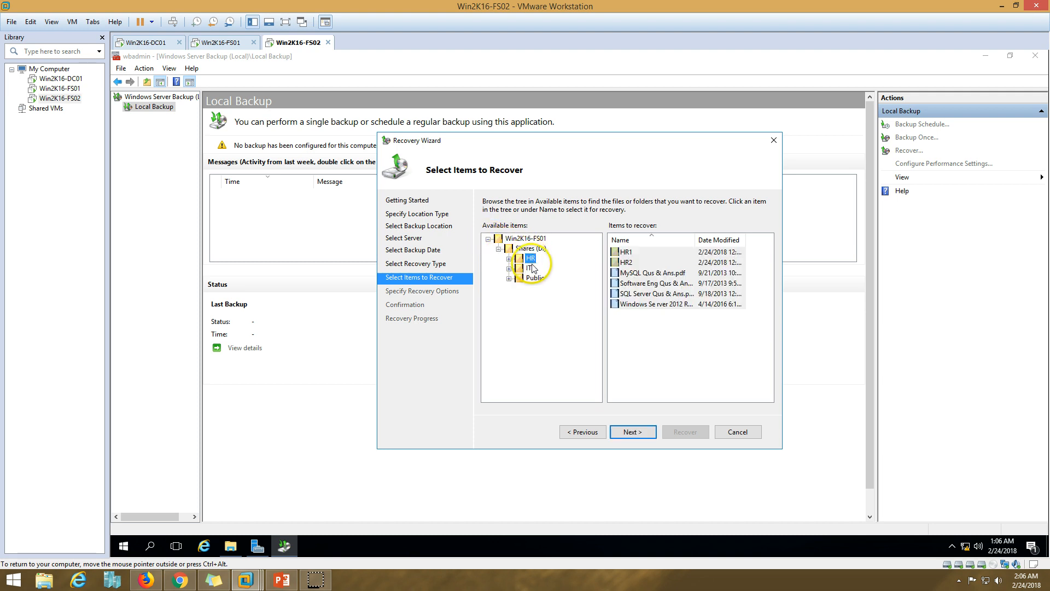
{"action": "left_click", "coordinate": [529, 268]}
{"action": "left_click", "coordinate": [533, 277]}
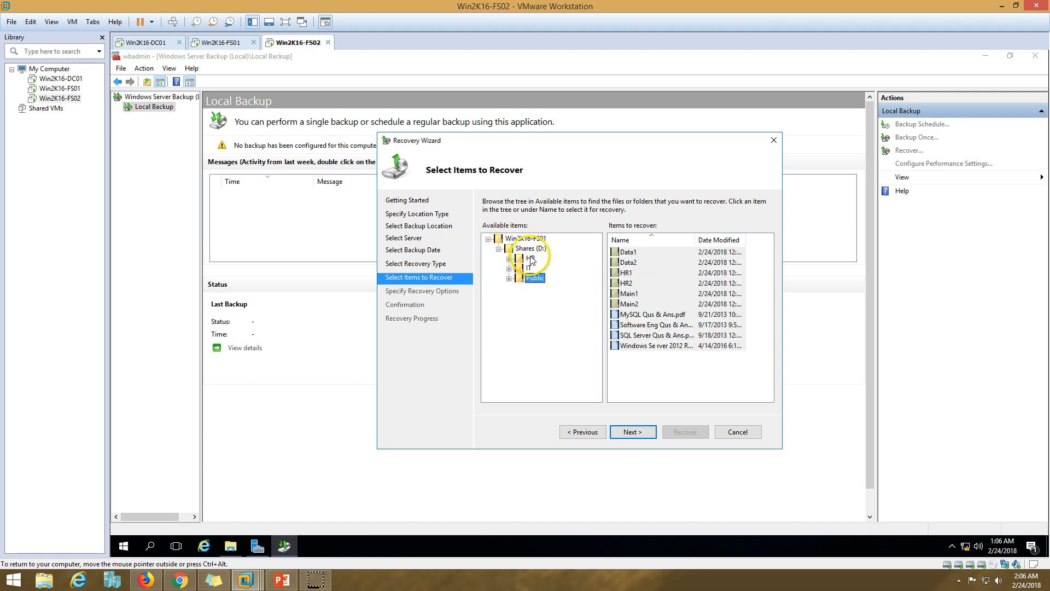
{"action": "left_click", "coordinate": [531, 258]}
{"action": "left_click", "coordinate": [525, 249]}
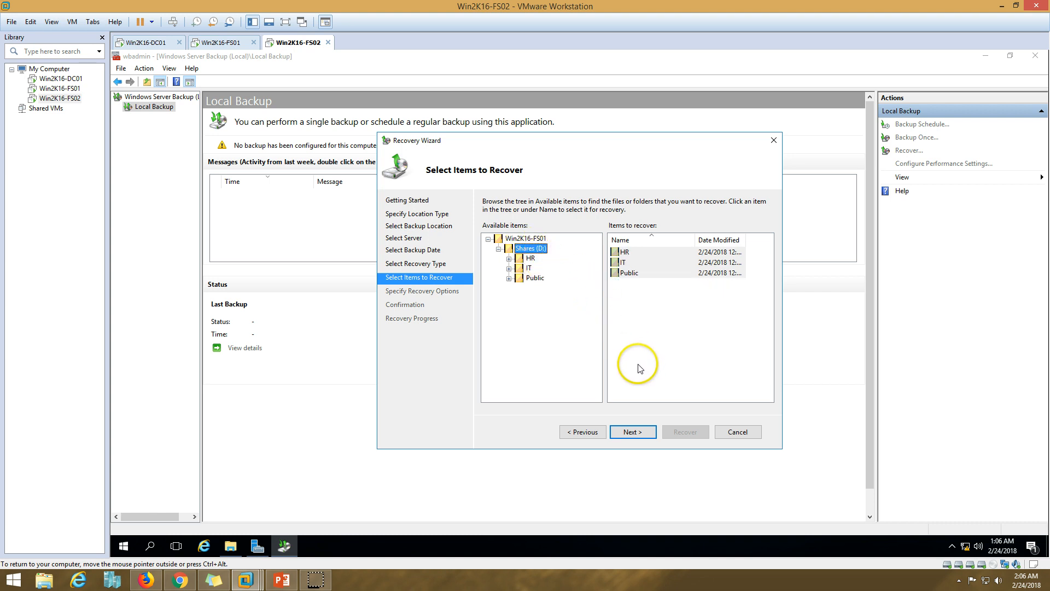
{"action": "left_click", "coordinate": [638, 432]}
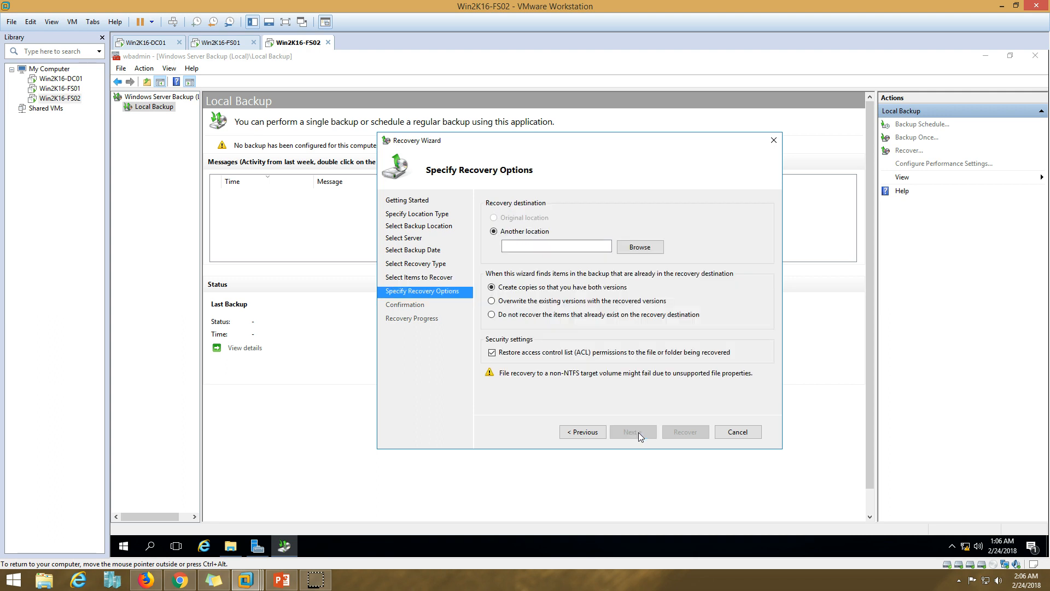
- Try Backup (E:) as the alternate recovery destination and check the server's drives in File Explorer
{"action": "left_click", "coordinate": [643, 247]}
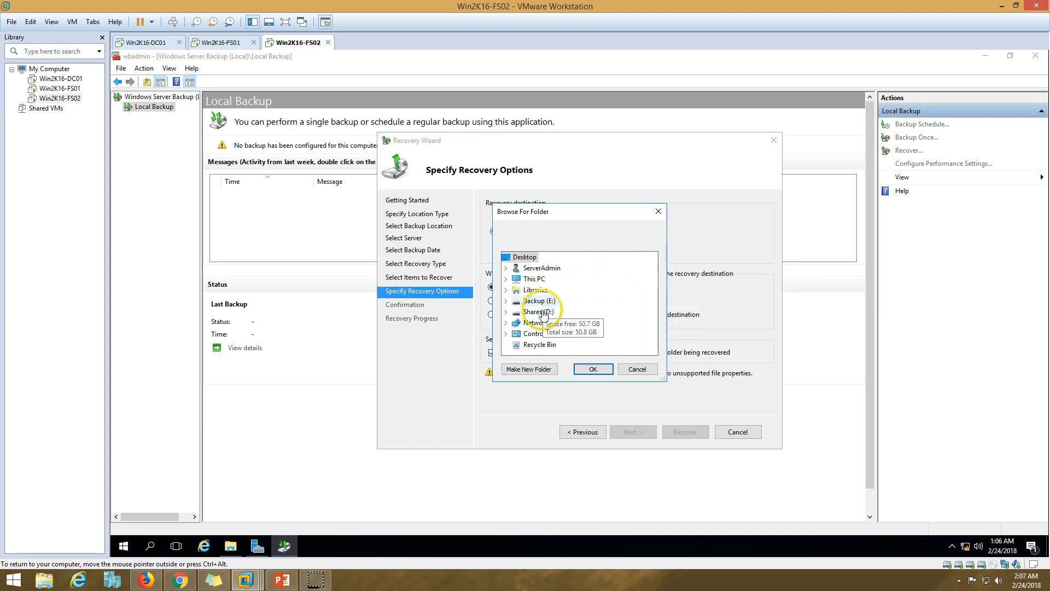
{"action": "left_click", "coordinate": [541, 302]}
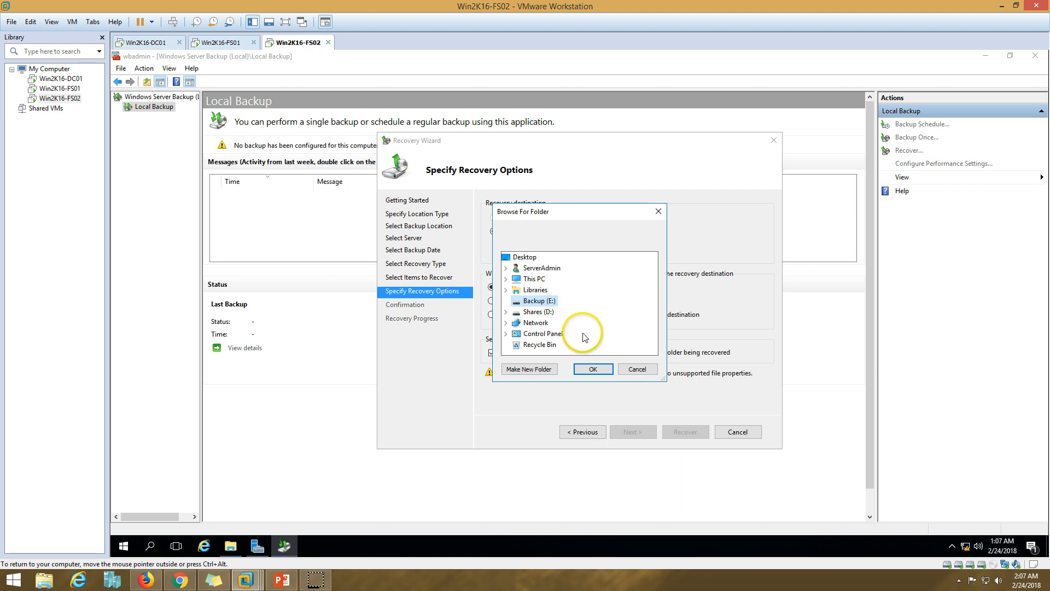
{"action": "left_click", "coordinate": [593, 369]}
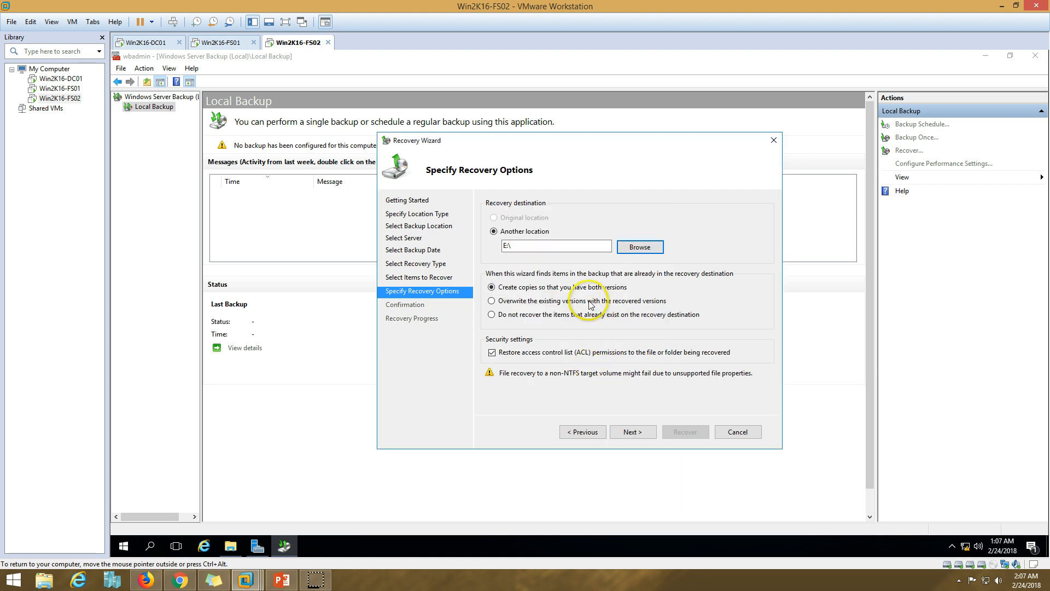
{"action": "left_click", "coordinate": [633, 431]}
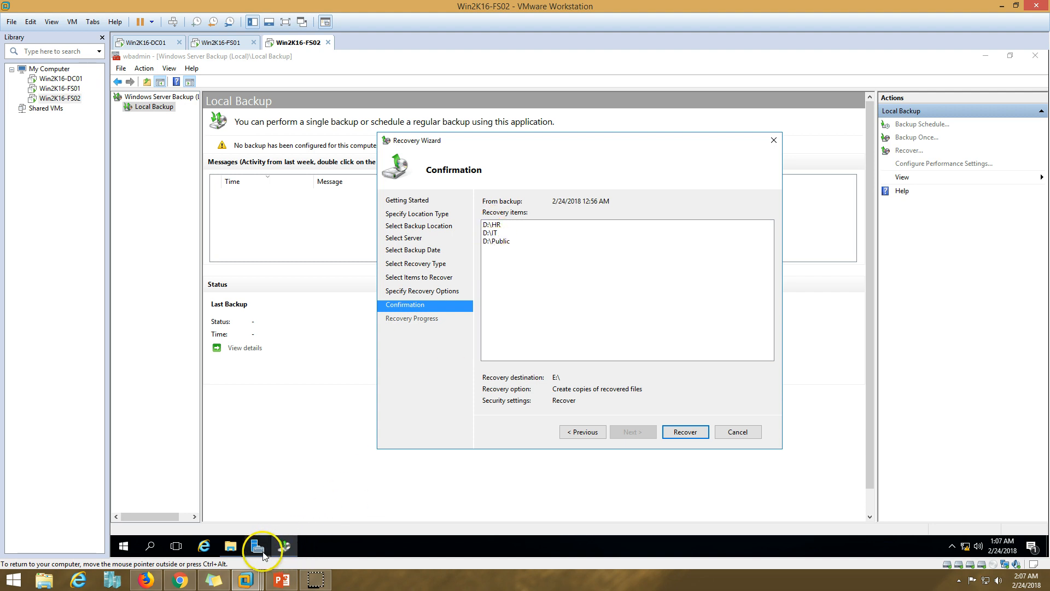
{"action": "left_click", "coordinate": [231, 546]}
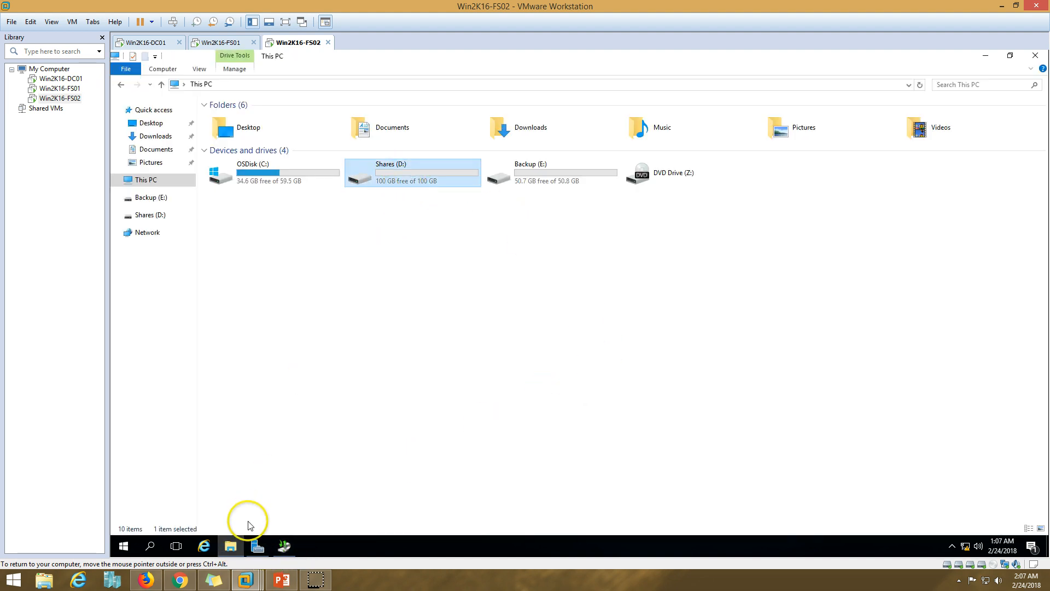
{"action": "left_click", "coordinate": [230, 545]}
{"action": "left_click", "coordinate": [572, 433]}
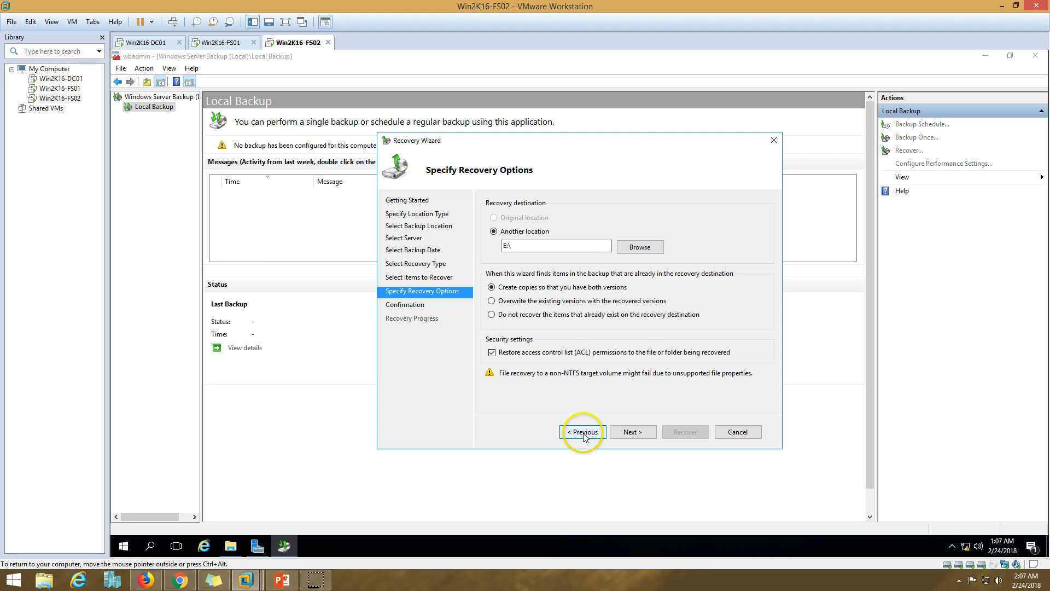
- Set the recovery destination to Shares (D:), keeping the option to create copies, and continue to the confirmation
{"action": "left_click", "coordinate": [640, 247]}
{"action": "scroll", "coordinate": [575, 300], "scroll_direction": "down", "scroll_amount": 3}
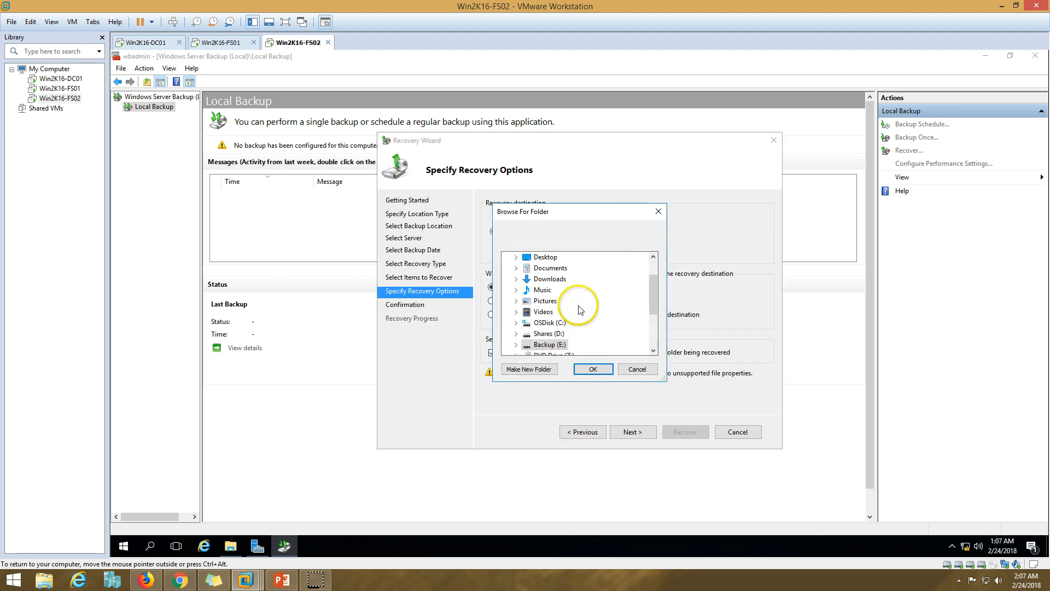
{"action": "left_click", "coordinate": [549, 333]}
{"action": "left_click", "coordinate": [593, 369]}
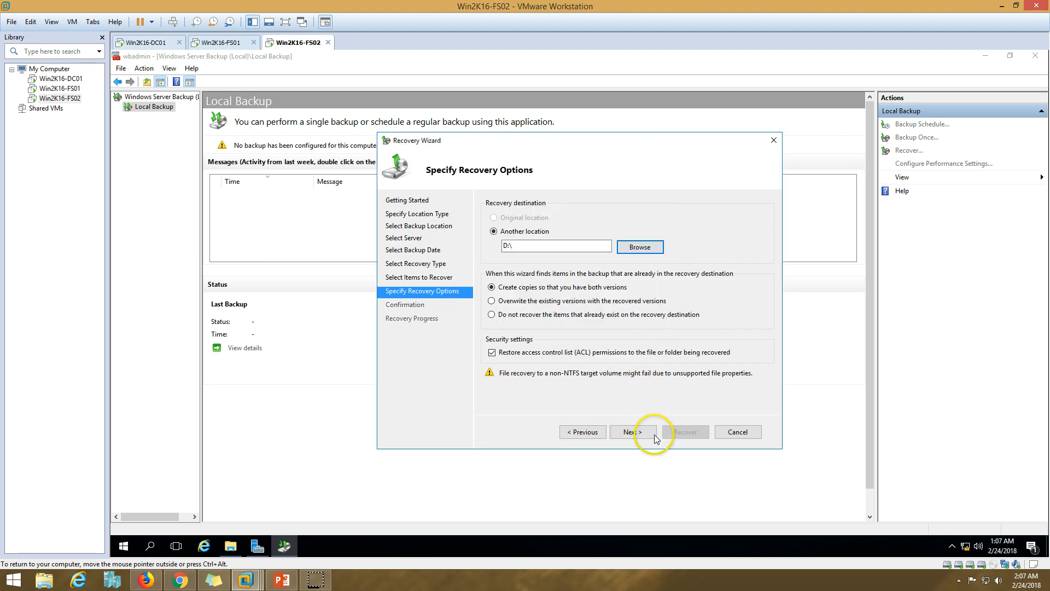
{"action": "left_click", "coordinate": [637, 432]}
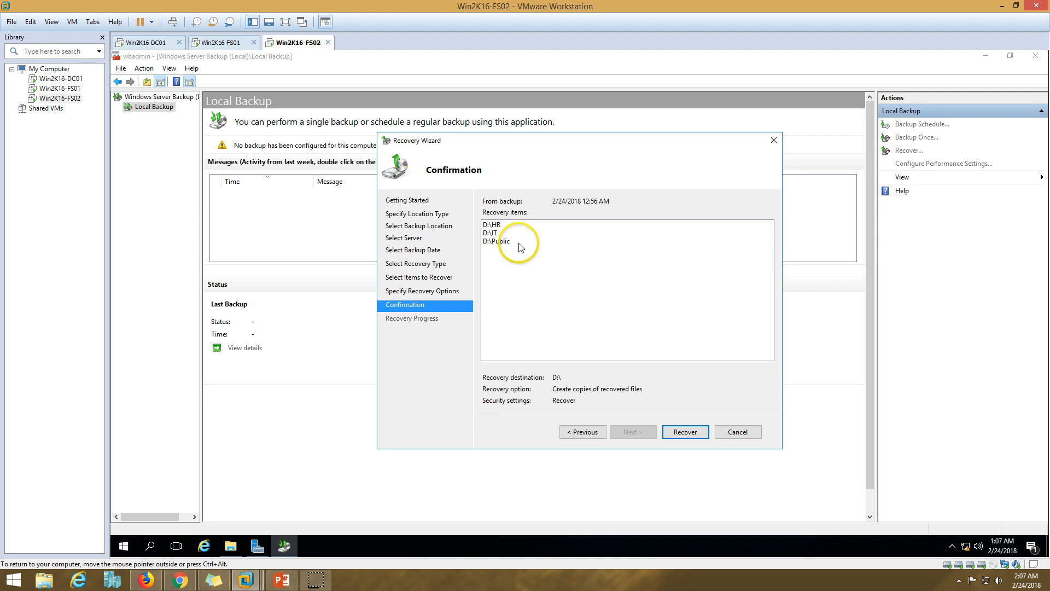
- Run the recovery of the HR, IT and Public folders and check them on Shares (D:) in File Explorer
{"action": "left_click", "coordinate": [683, 432]}
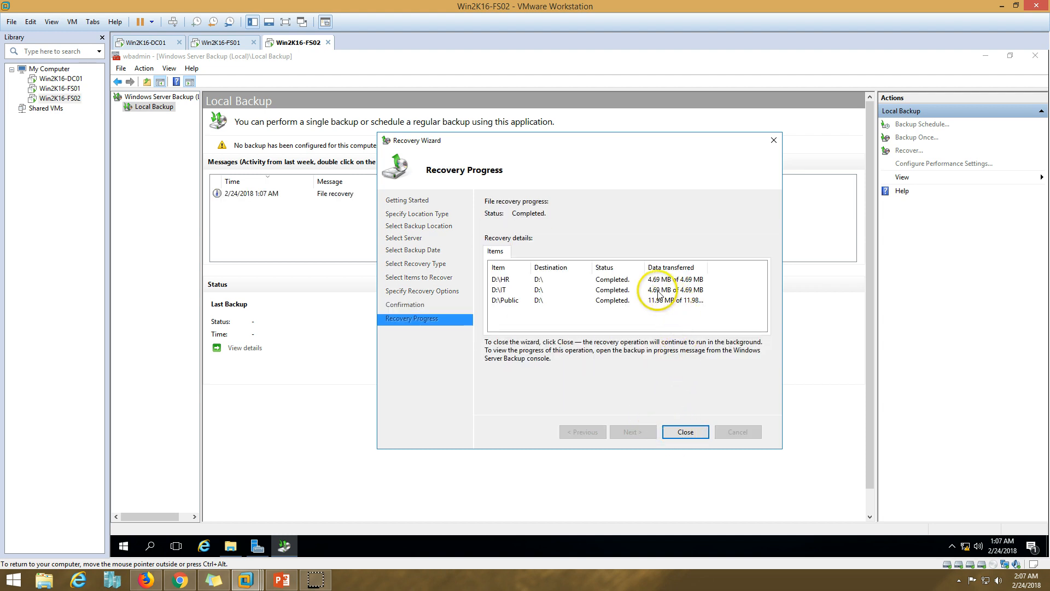
{"action": "left_click", "coordinate": [662, 301]}
{"action": "left_click", "coordinate": [687, 432]}
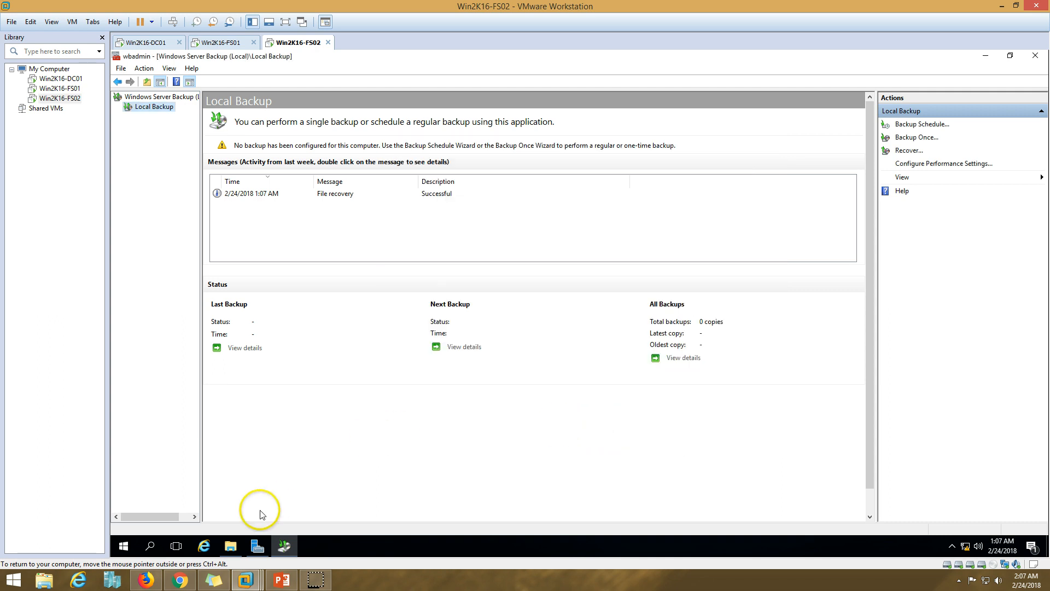
{"action": "left_click", "coordinate": [231, 546]}
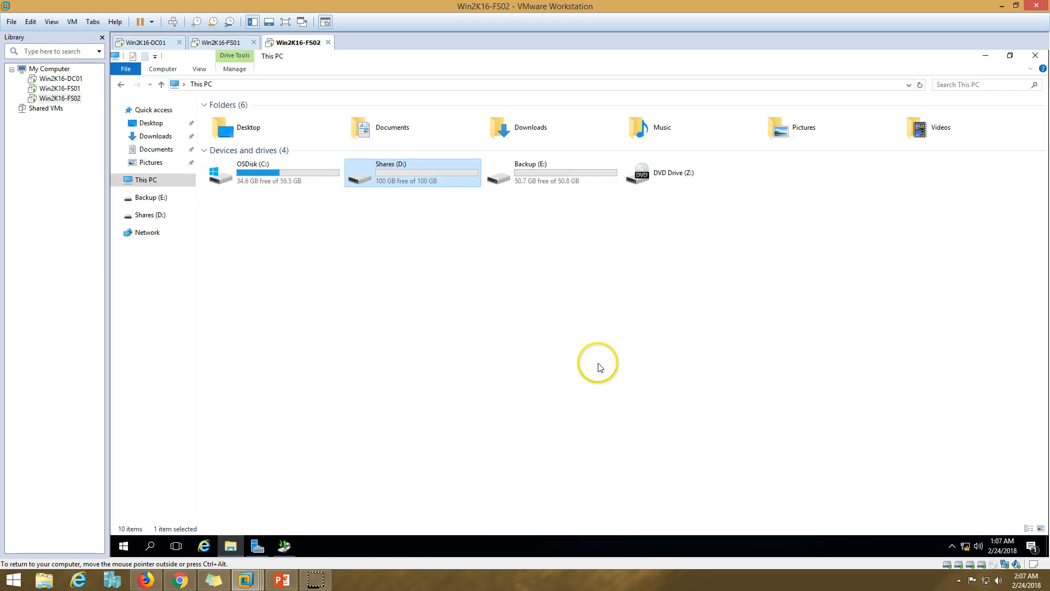
{"action": "double_click", "coordinate": [397, 173]}
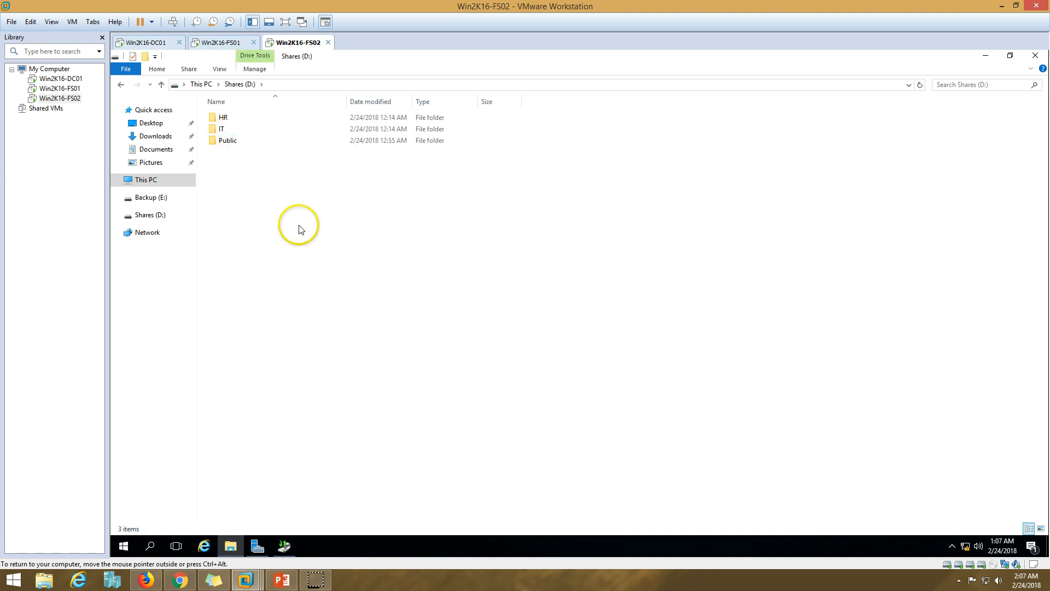
- Open the network location \\Win2K16-FS02 to check its shares and move its window aside
{"action": "right_click", "coordinate": [123, 546]}
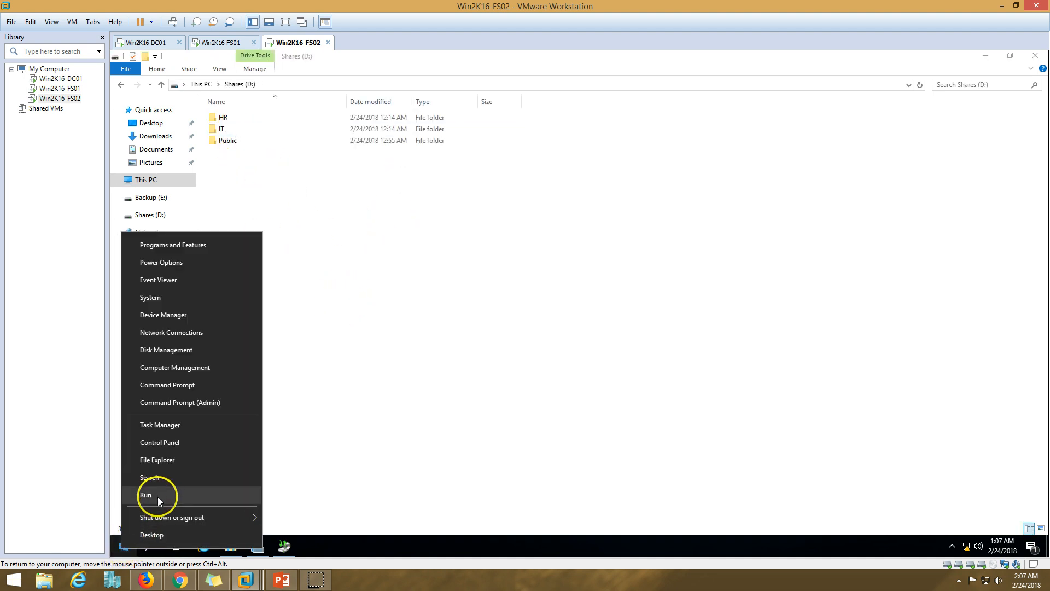
{"action": "left_click", "coordinate": [146, 495]}
{"action": "type", "text": "\\\\"}
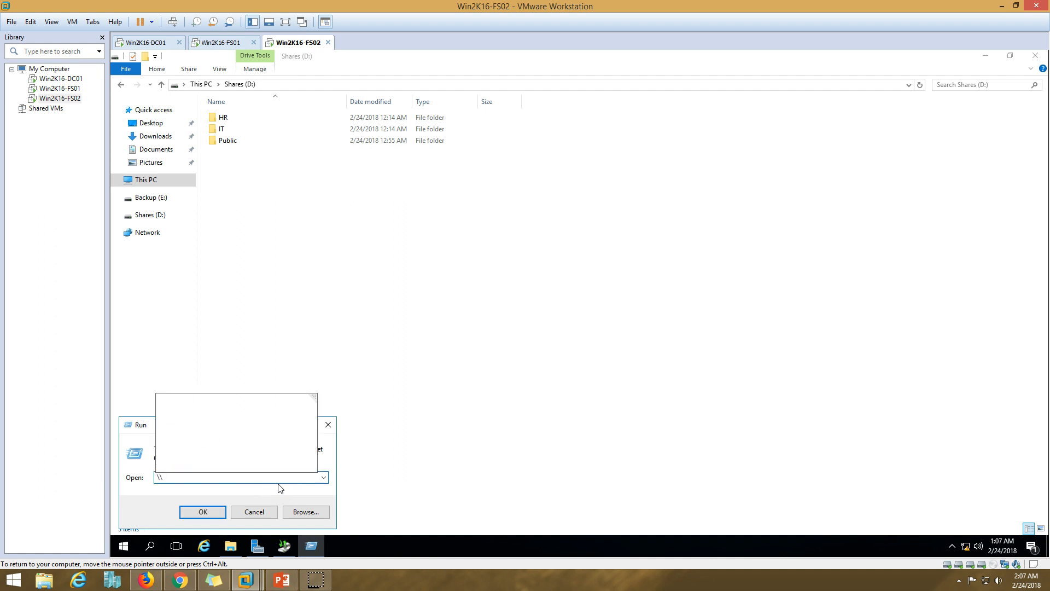
{"action": "type", "text": "Win2K16-FS"}
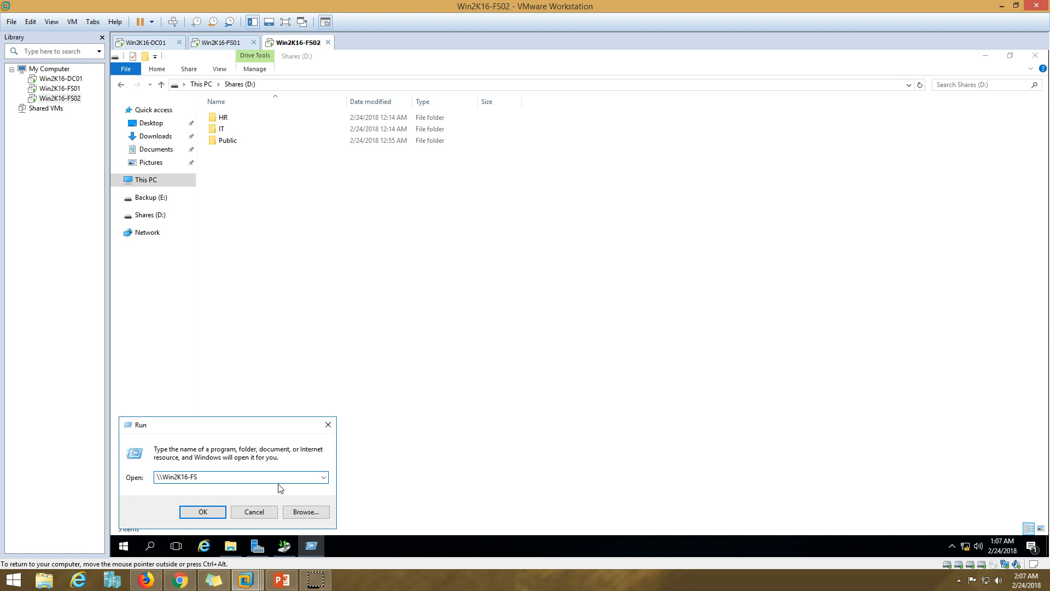
{"action": "type", "text": "02"}
{"action": "key", "text": "Return"}
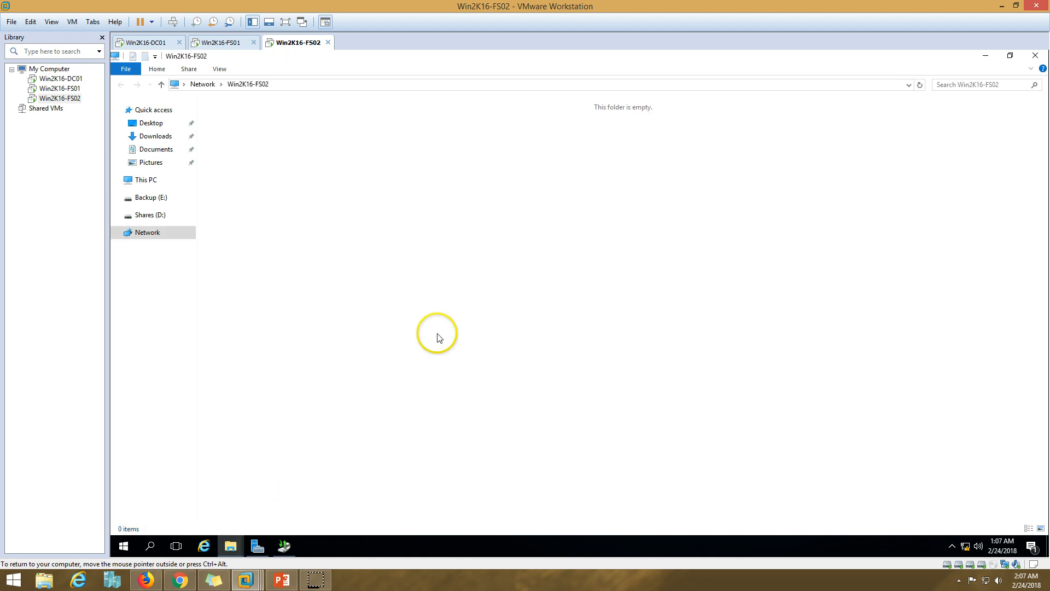
{"action": "left_click_drag", "start_coordinate": [374, 60], "coordinate": [717, 169]}
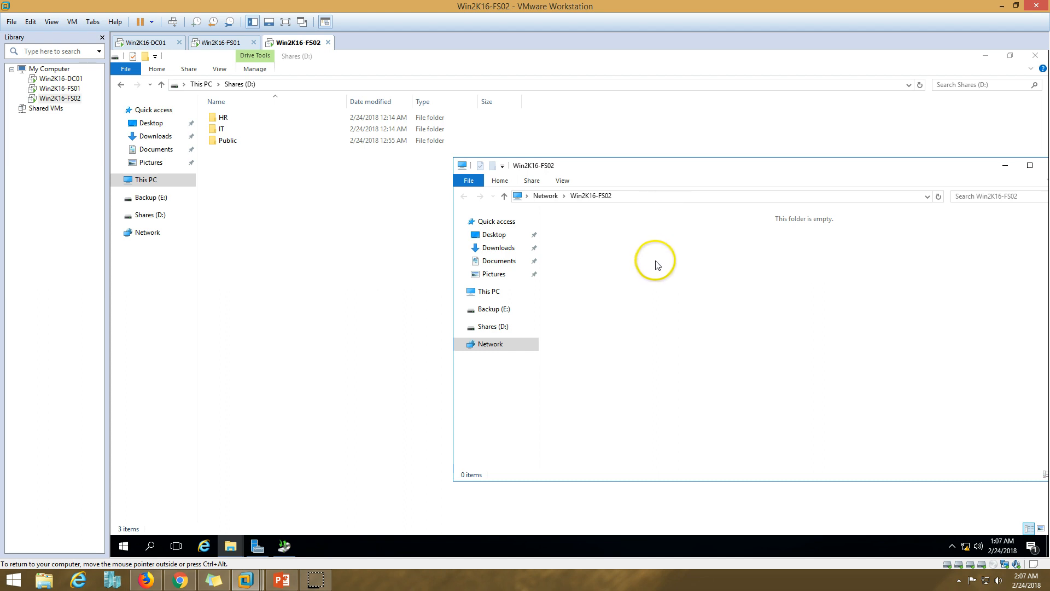
- Share the Public folder through Advanced Sharing with Full Control allowed for Everyone
{"action": "right_click", "coordinate": [227, 141]}
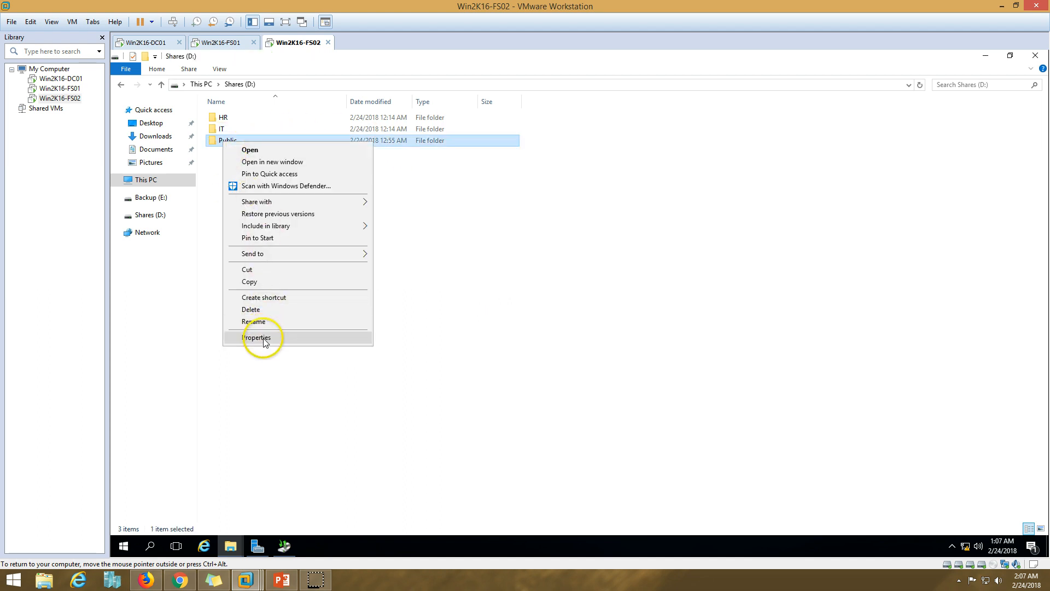
{"action": "left_click", "coordinate": [257, 335]}
{"action": "left_click", "coordinate": [271, 169]}
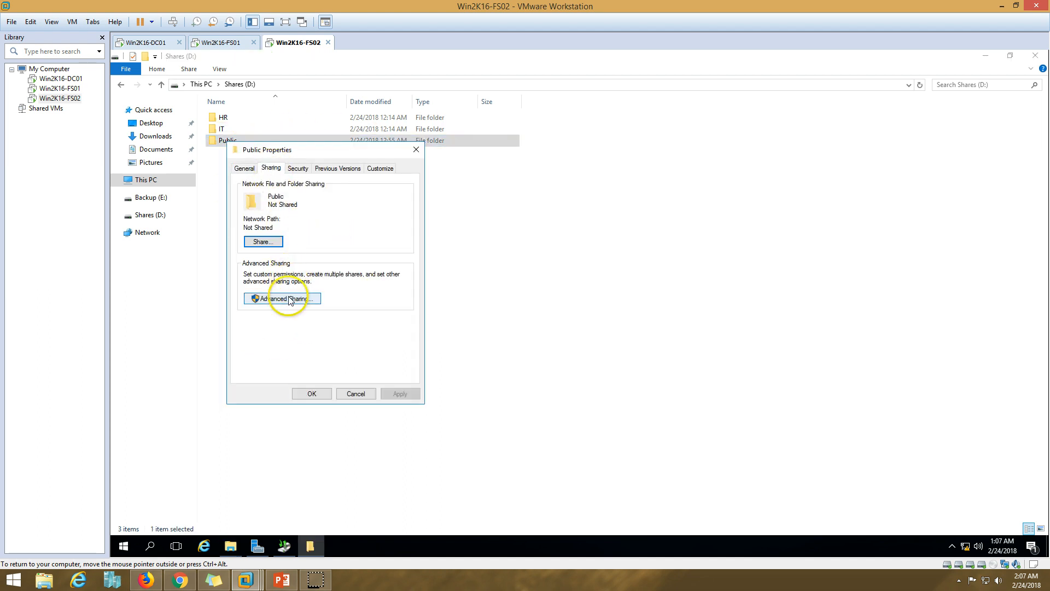
{"action": "left_click", "coordinate": [281, 298]}
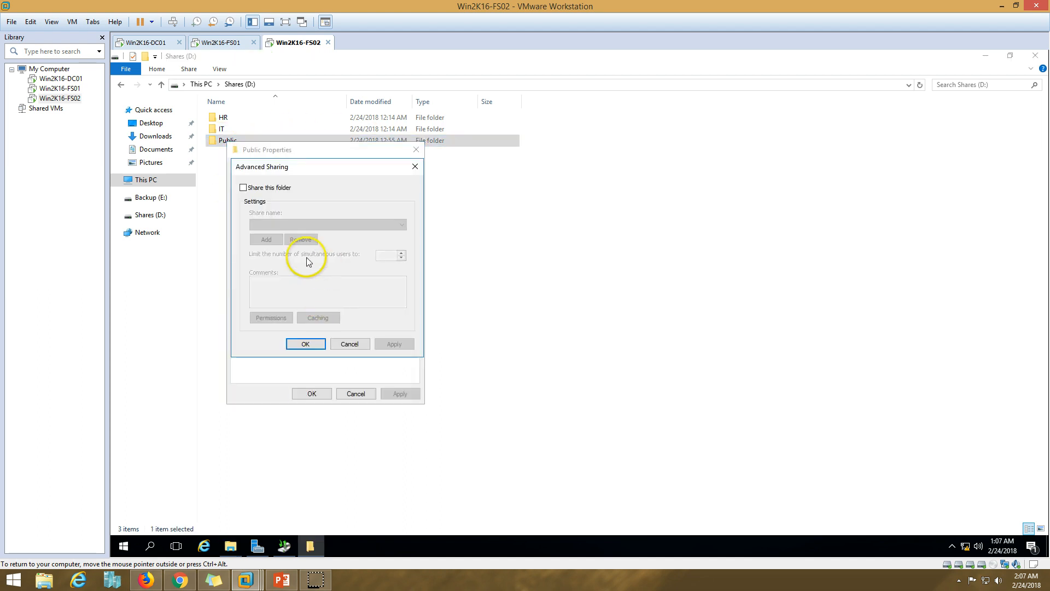
{"action": "left_click", "coordinate": [243, 188]}
{"action": "left_click", "coordinate": [271, 317]}
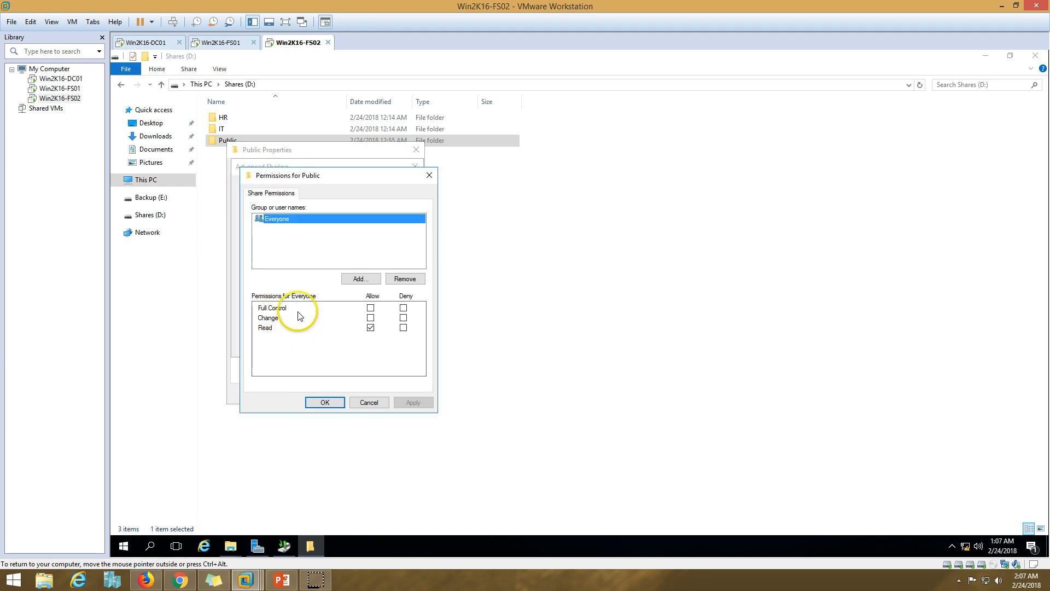
{"action": "left_click", "coordinate": [371, 309]}
{"action": "left_click", "coordinate": [411, 402]}
{"action": "left_click", "coordinate": [325, 403]}
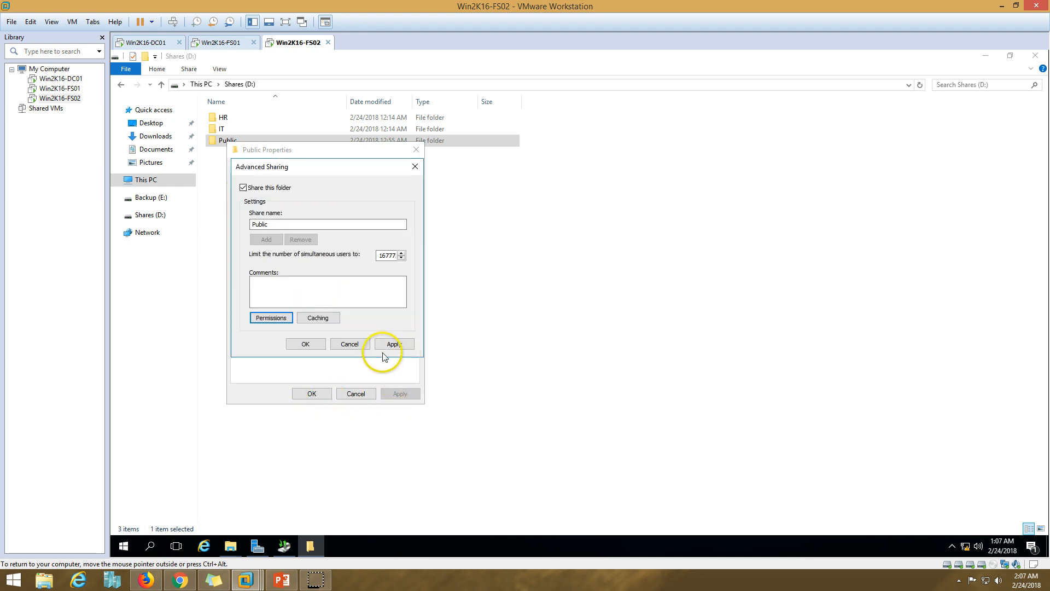
{"action": "left_click", "coordinate": [305, 343]}
{"action": "left_click", "coordinate": [312, 393]}
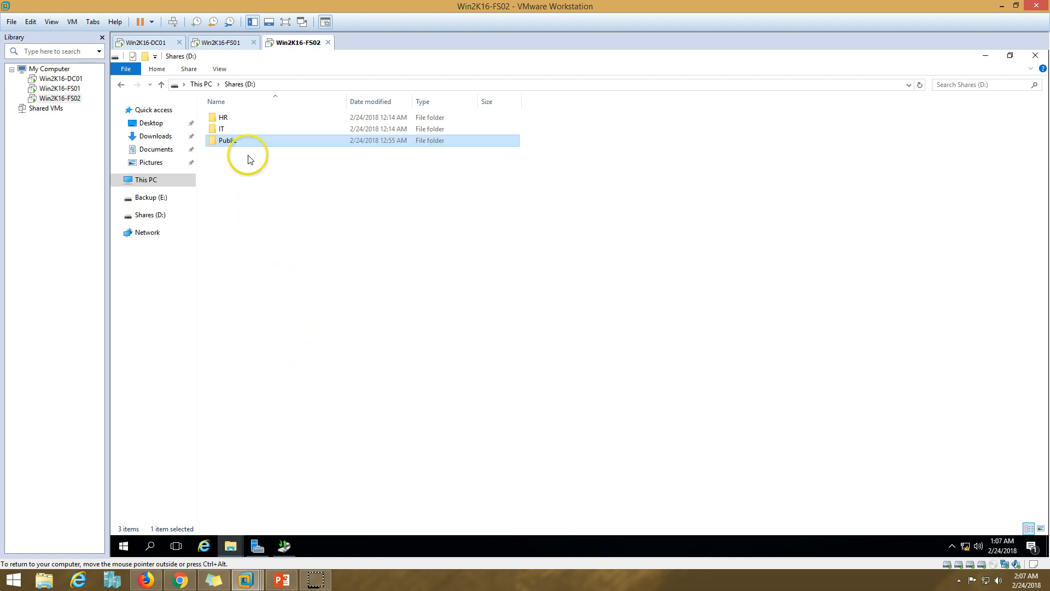
- Share the IT folder through Advanced Sharing with Full Control allowed for Everyone
{"action": "right_click", "coordinate": [229, 123]}
{"action": "right_click", "coordinate": [219, 132]}
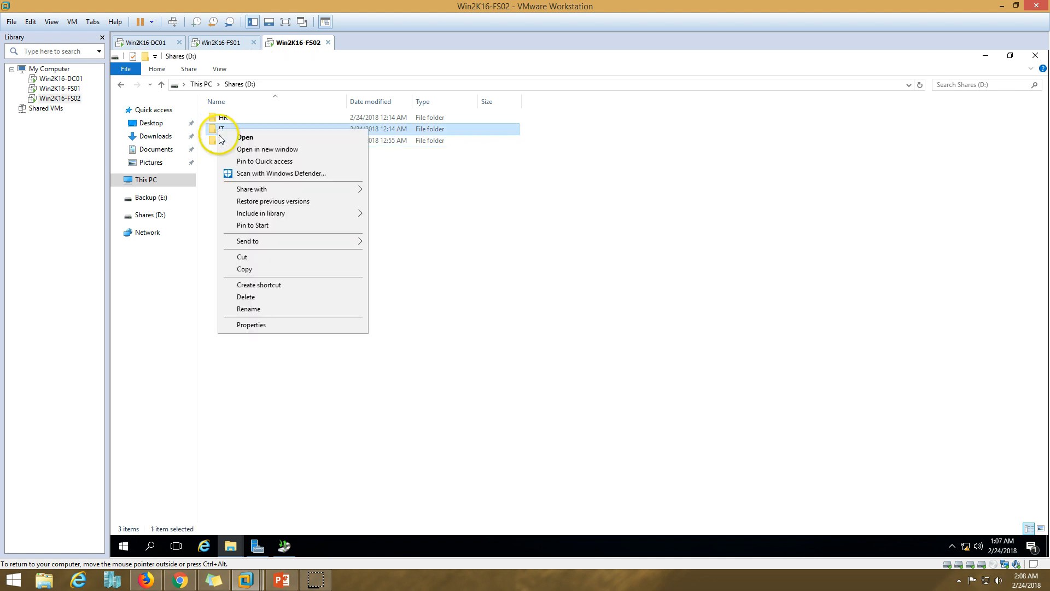
{"action": "left_click", "coordinate": [271, 328]}
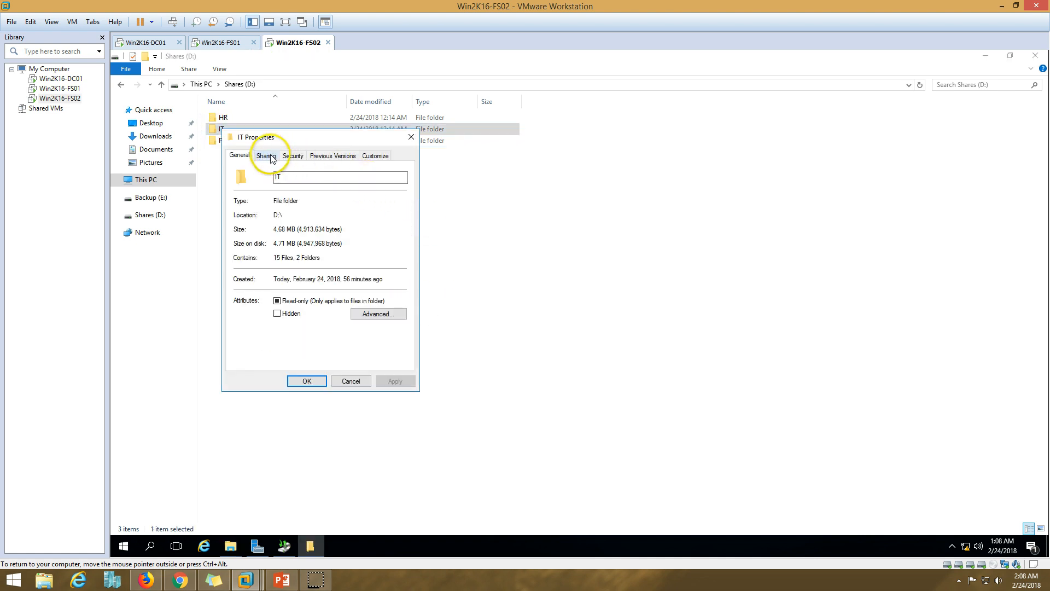
{"action": "left_click", "coordinate": [266, 155]}
{"action": "left_click", "coordinate": [278, 286]}
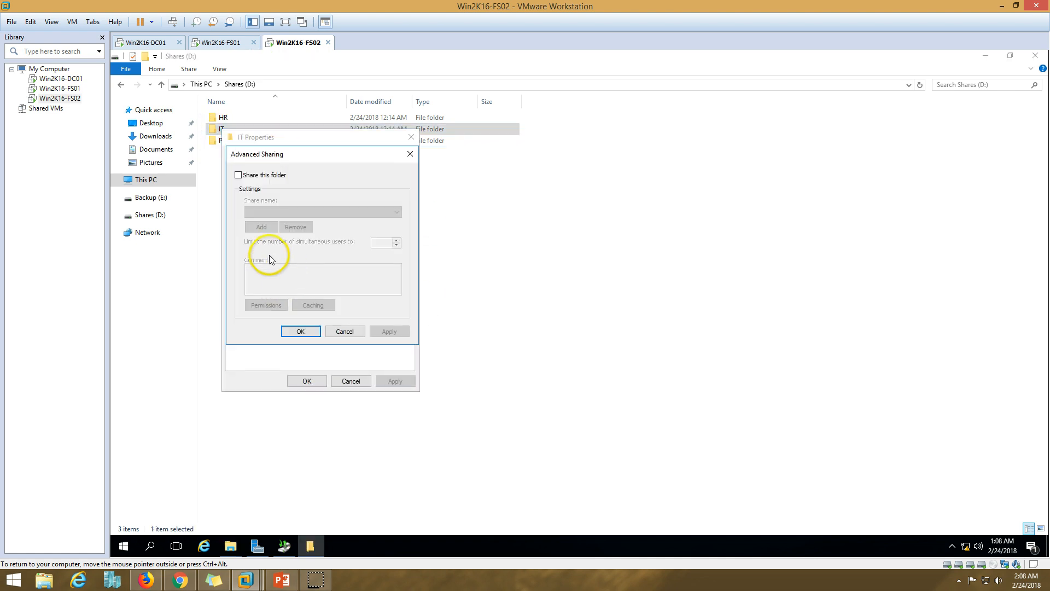
{"action": "left_click", "coordinate": [238, 175]}
{"action": "left_click", "coordinate": [266, 305]}
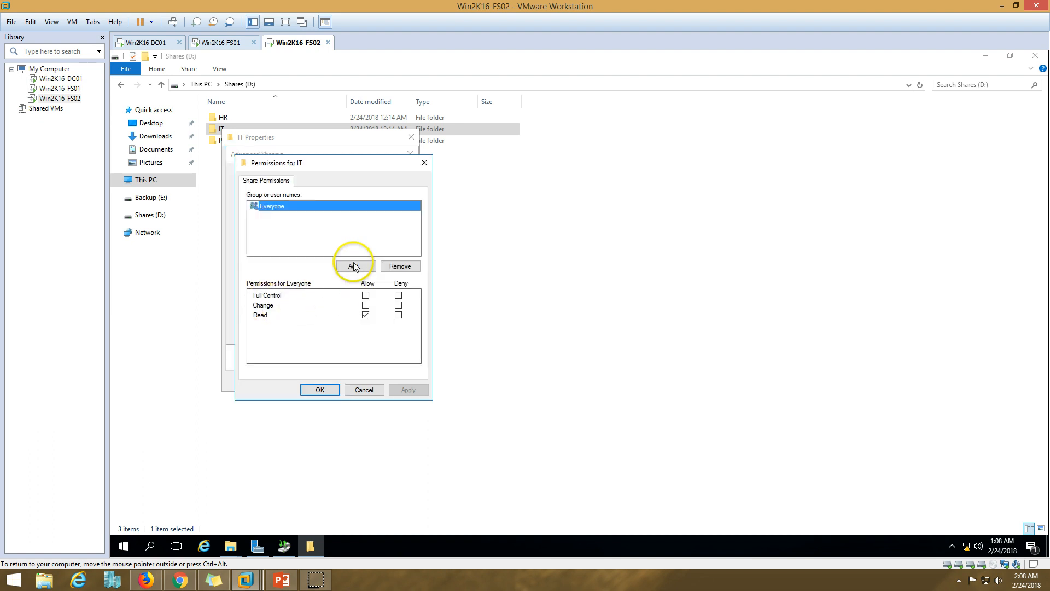
{"action": "left_click", "coordinate": [366, 295]}
{"action": "left_click", "coordinate": [406, 389]}
{"action": "left_click", "coordinate": [321, 389]}
{"action": "left_click", "coordinate": [389, 331]}
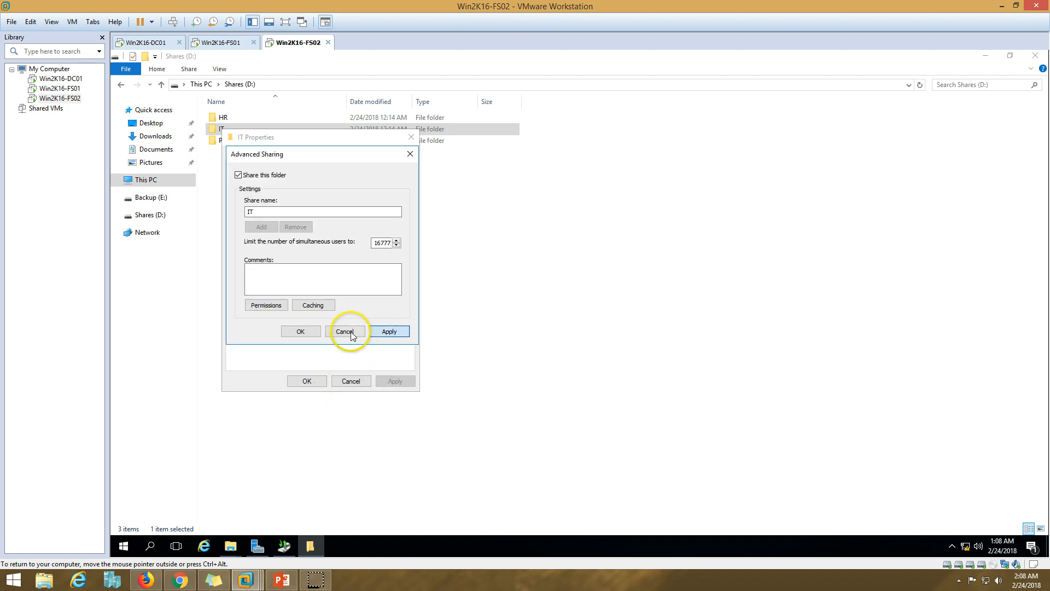
{"action": "left_click", "coordinate": [306, 380]}
- Share the HR folder through Advanced Sharing with Full Control allowed for Everyone
{"action": "right_click", "coordinate": [219, 117]}
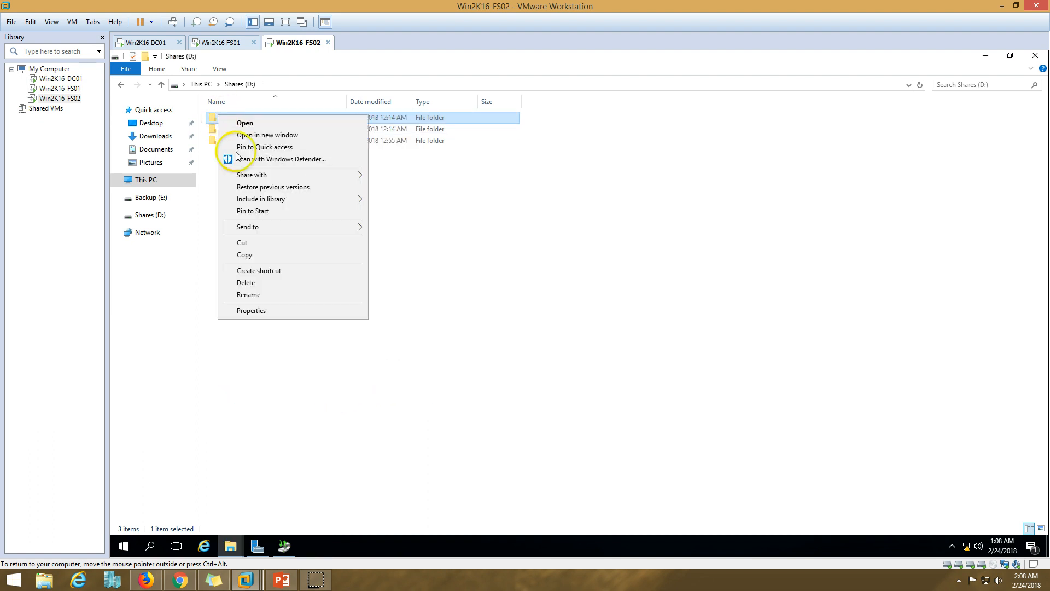
{"action": "left_click", "coordinate": [284, 318]}
{"action": "left_click", "coordinate": [266, 141]}
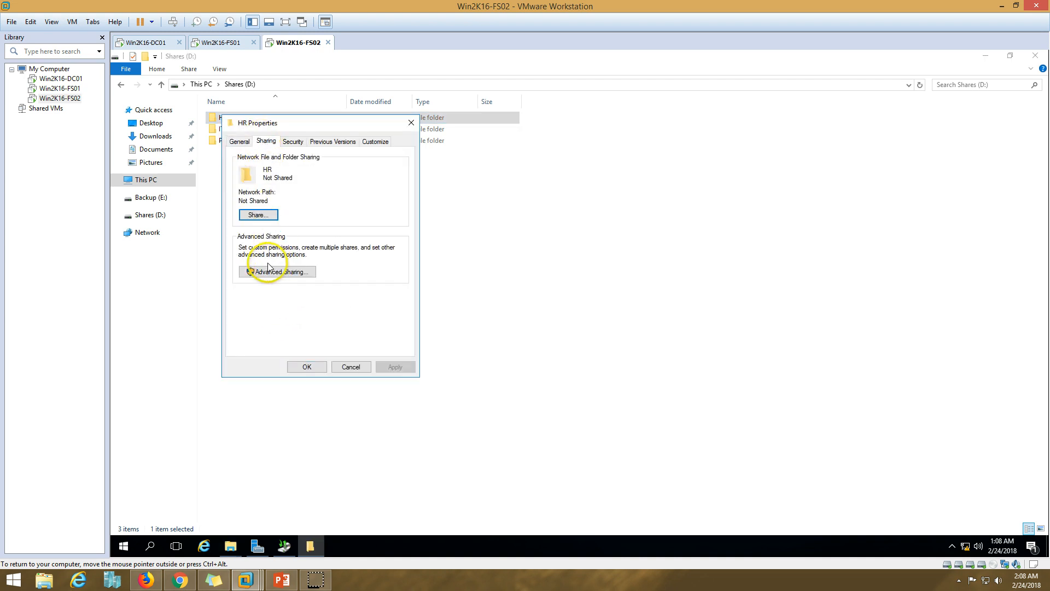
{"action": "left_click", "coordinate": [271, 271]}
{"action": "left_click", "coordinate": [239, 162]}
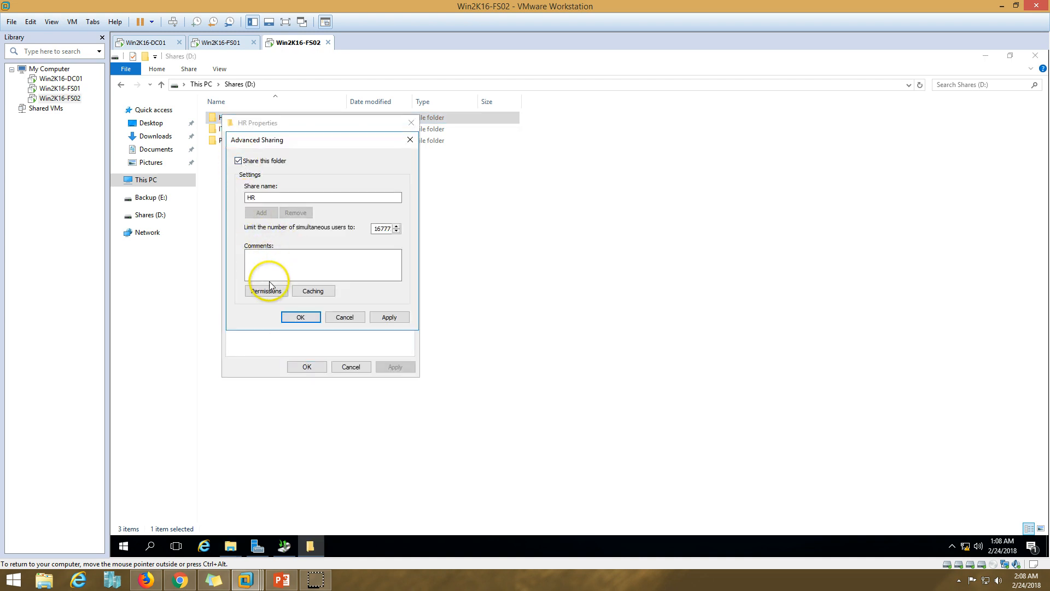
{"action": "left_click", "coordinate": [262, 289]}
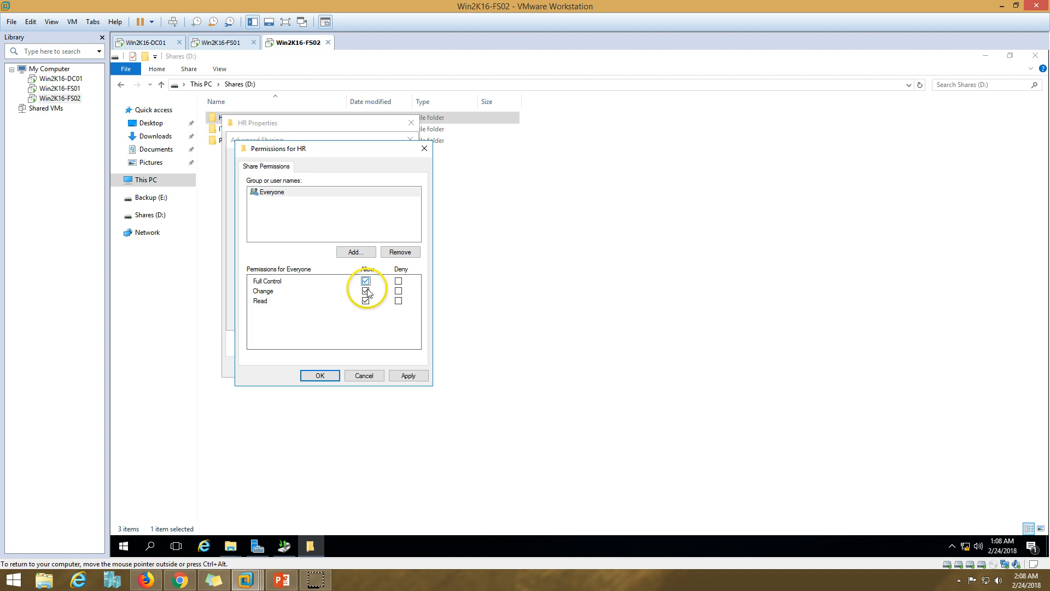
{"action": "left_click", "coordinate": [408, 375]}
{"action": "left_click", "coordinate": [327, 375]}
{"action": "left_click", "coordinate": [396, 319]}
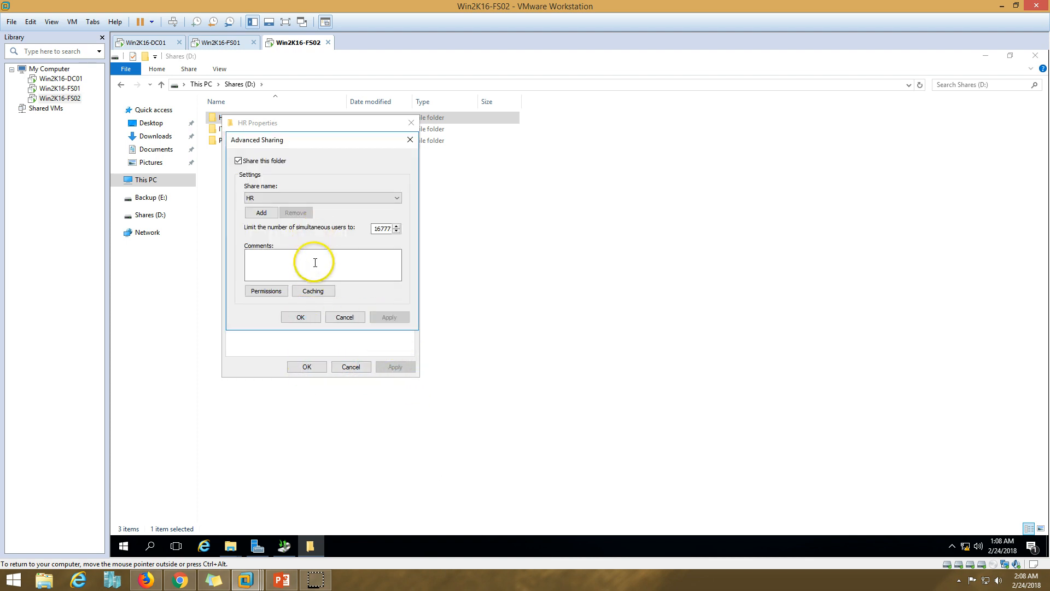
{"action": "left_click", "coordinate": [300, 317]}
{"action": "left_click", "coordinate": [307, 366]}
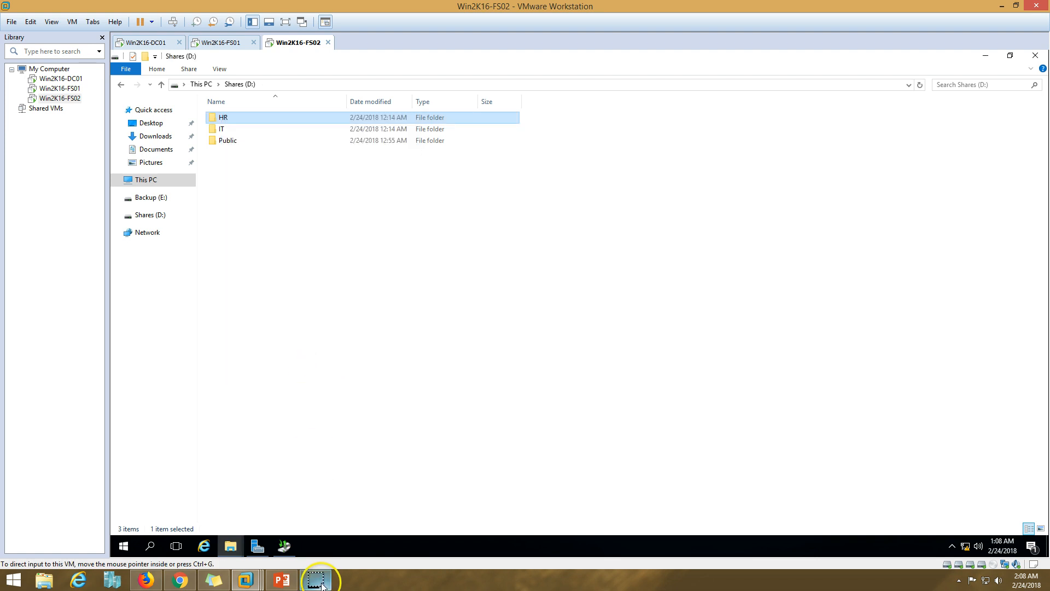
- Close the Shares (D:) window to check the network shares on Win2K16-FS02, and switch to the PowerPoint slide show
{"action": "left_click", "coordinate": [1036, 56]}
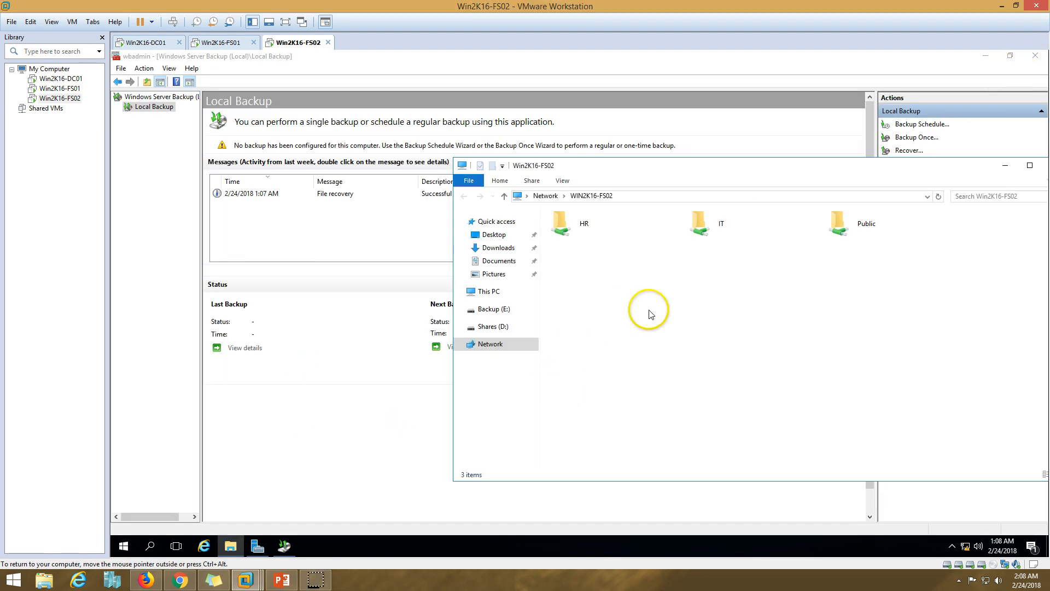
{"action": "left_click_drag", "start_coordinate": [733, 166], "coordinate": [543, 146]}
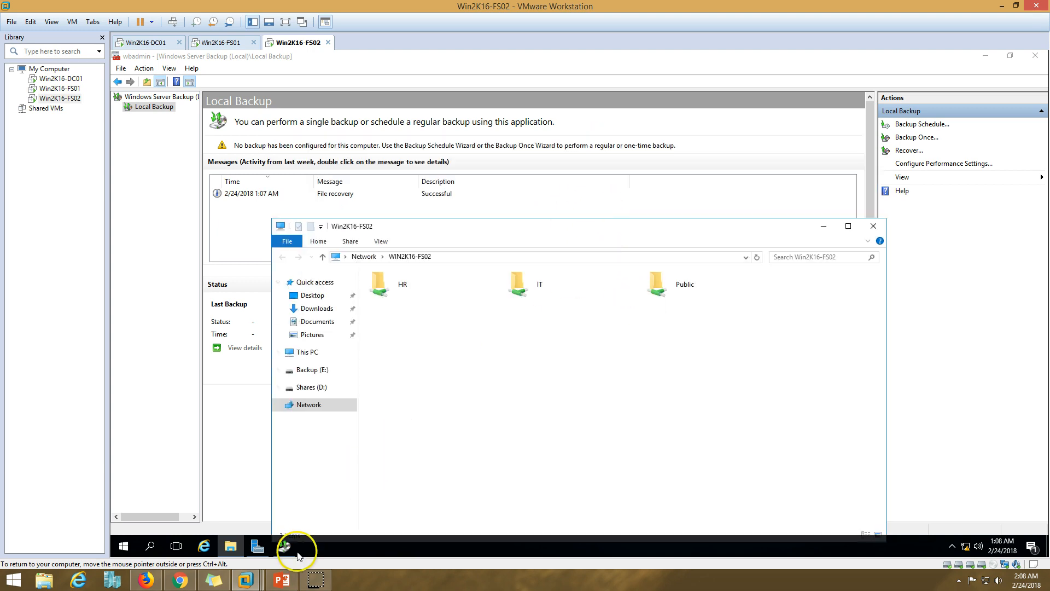
{"action": "left_click", "coordinate": [281, 580]}
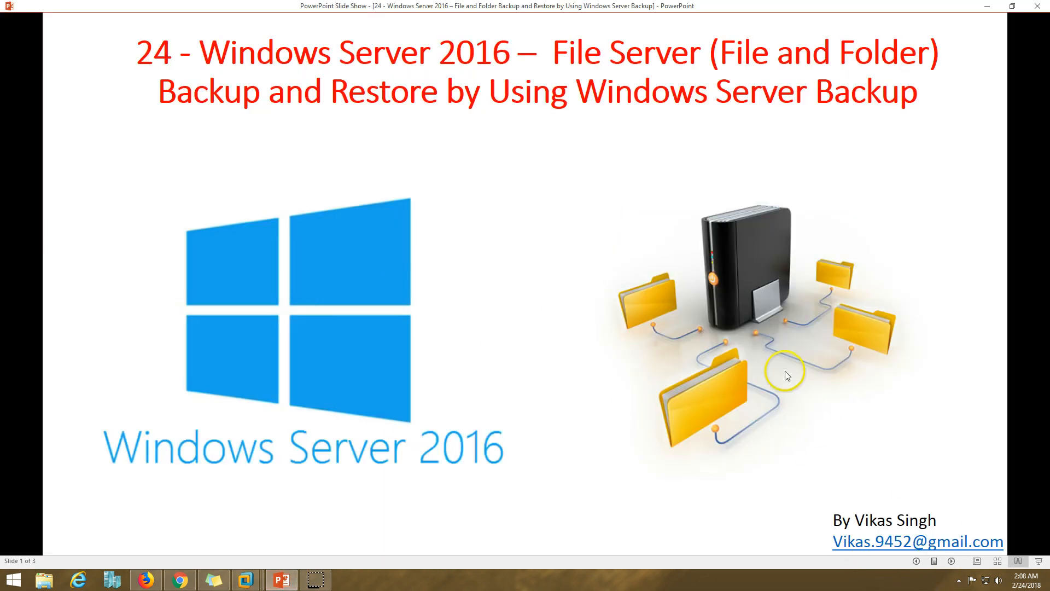